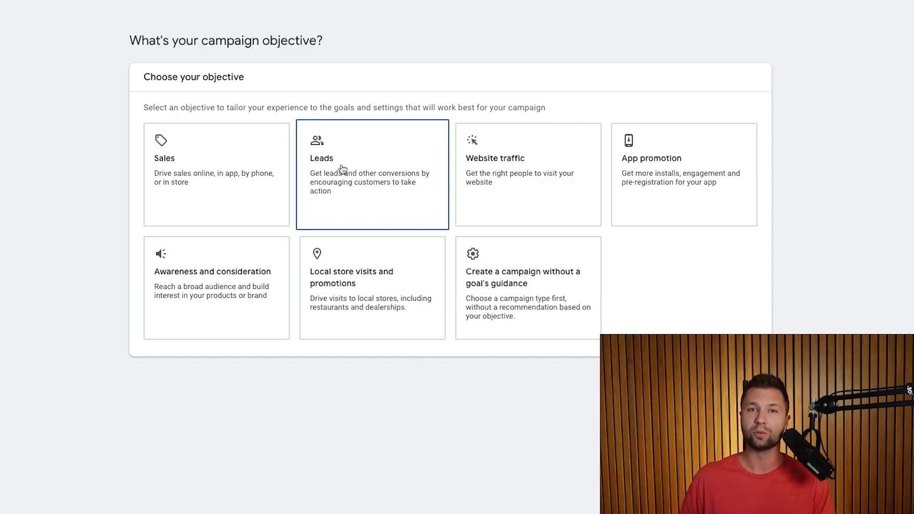
# Choose Website traffic as the campaign objective and Display as the campaign type.
pyautogui.click(287, 177)
pyautogui.click(375, 172)
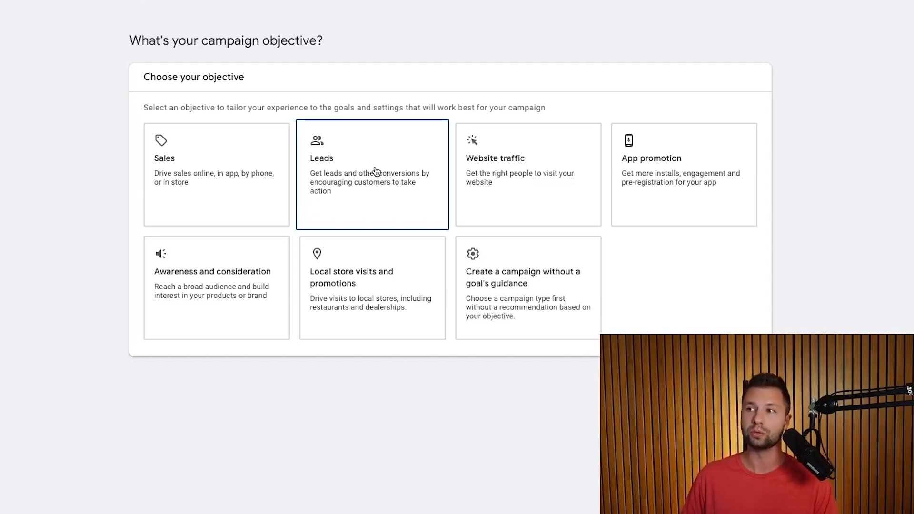
pyautogui.click(478, 183)
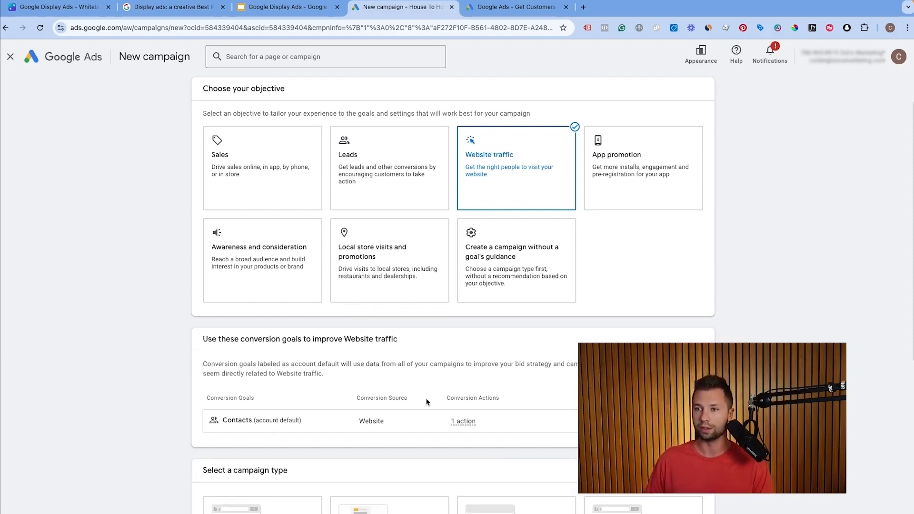
pyautogui.scroll(-5, 396, 410)
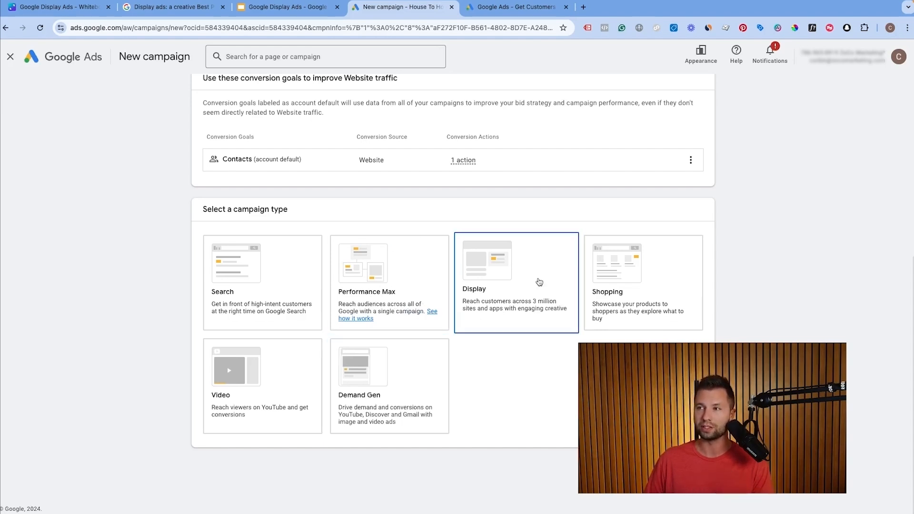
pyautogui.click(534, 276)
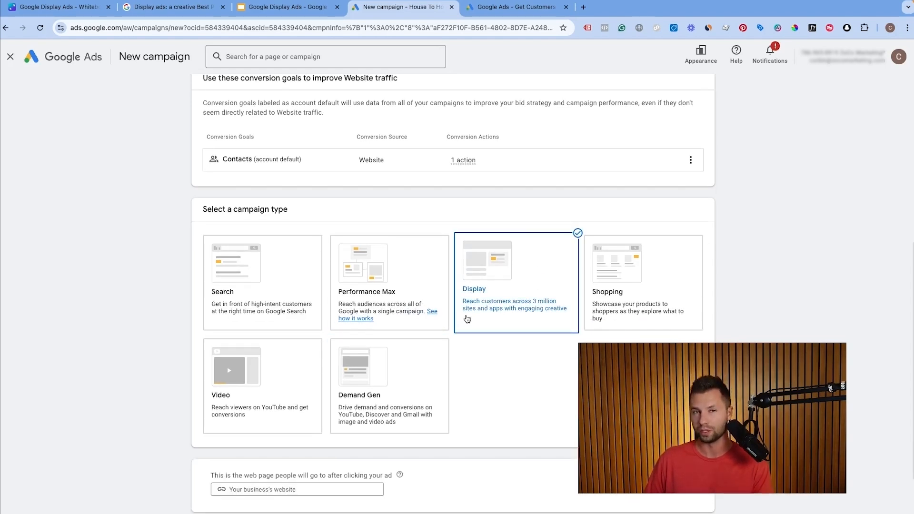
pyautogui.scroll(-2, 471, 329)
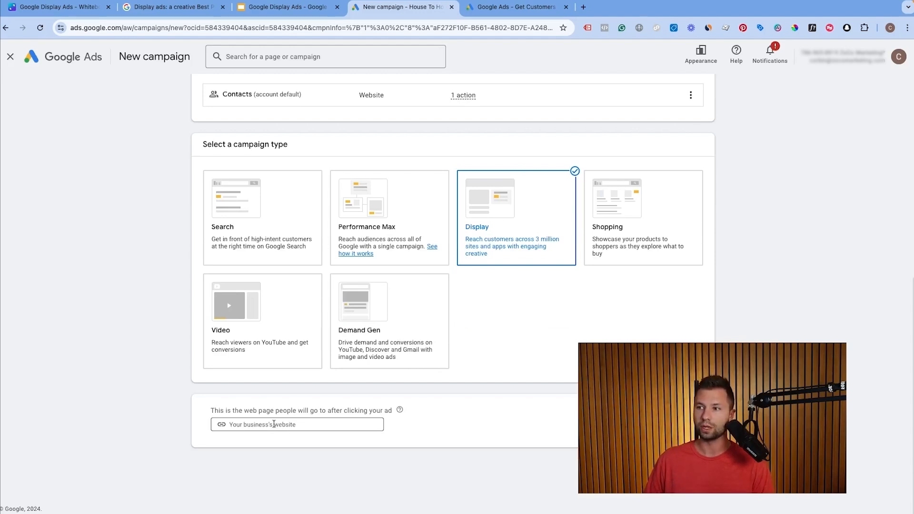
pyautogui.click(274, 424)
pyautogui.write('www.housetohomediy.com')
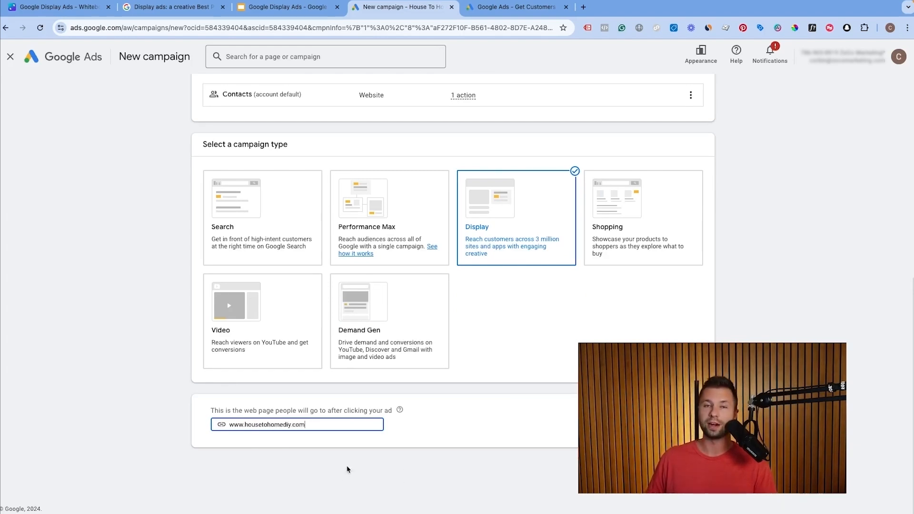
pyautogui.click(615, 396)
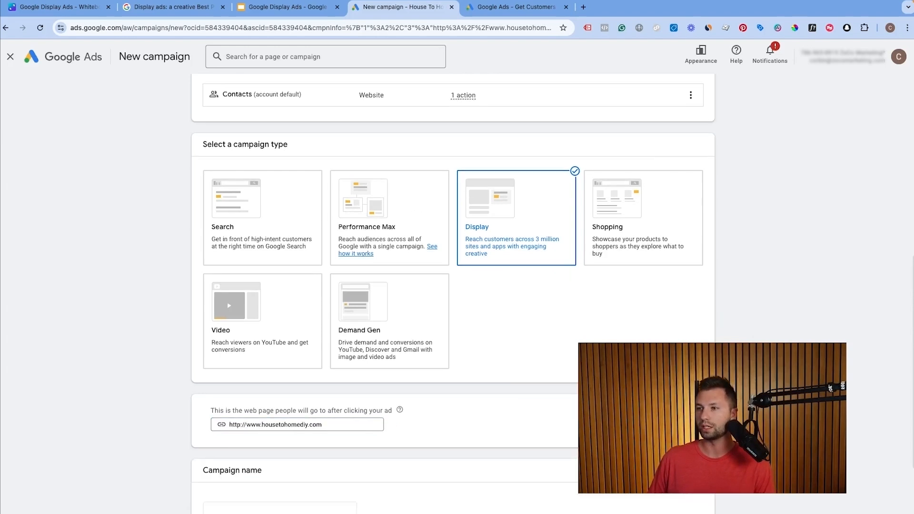
# Clear the default campaign name.
pyautogui.scroll(-2, 410, 380)
pyautogui.click(289, 412)
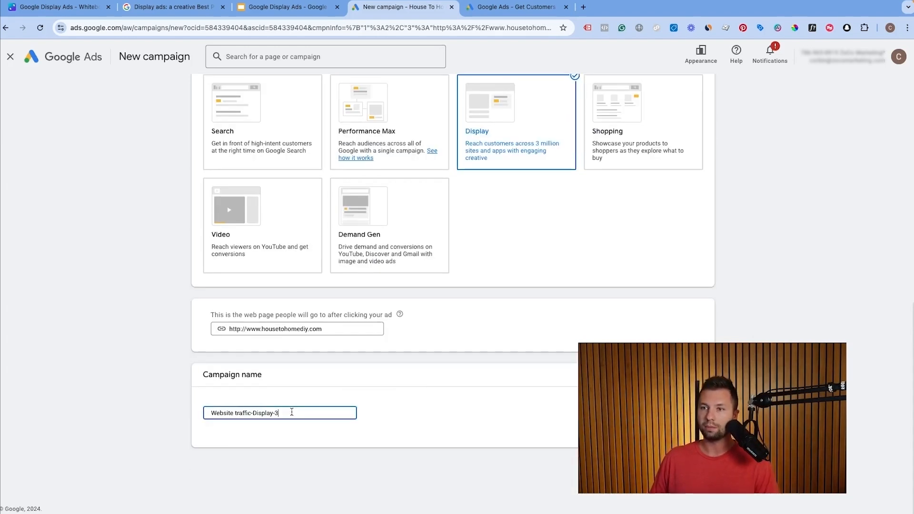
pyautogui.moveTo(292, 413); pyautogui.dragTo(205, 415)
pyautogui.press('BackSpace')
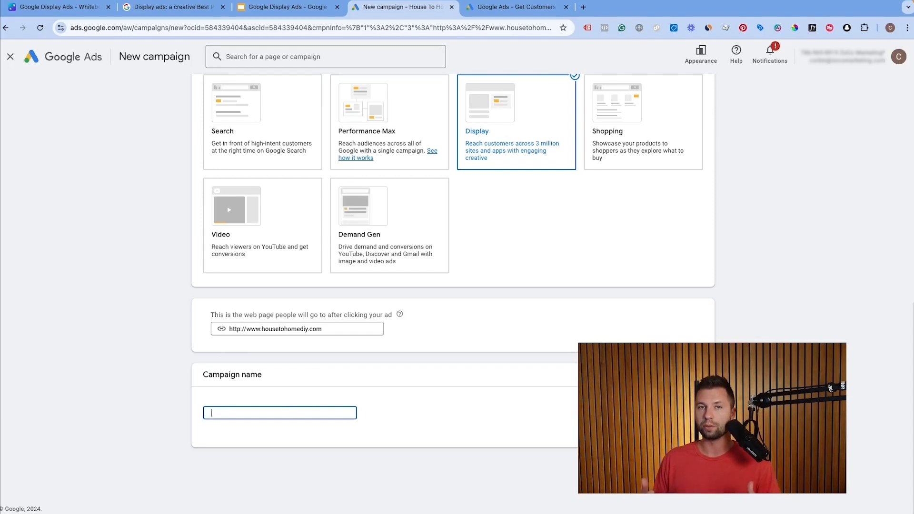
pyautogui.click(267, 387)
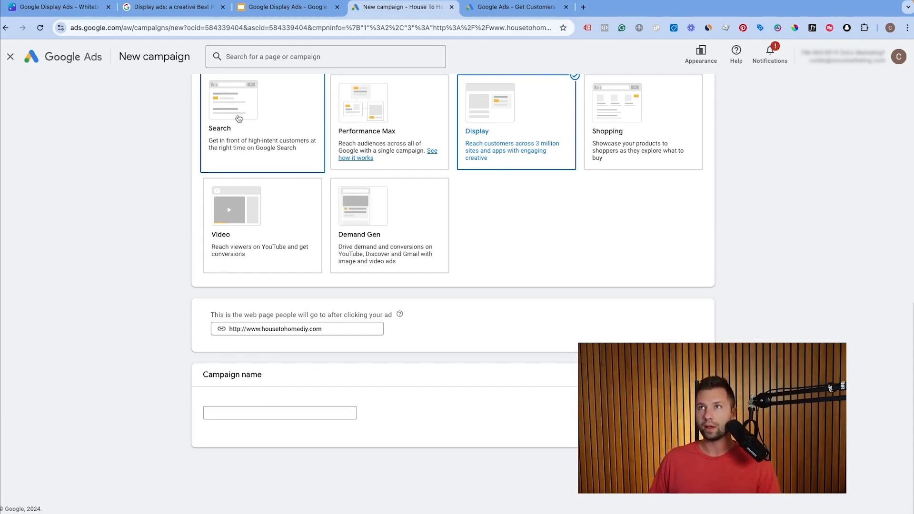
# Switch to the Canva whiteboard and examine the Display Ads Campaign Structure diagram, comparing the prospecting and remarketing branches.
pyautogui.click(61, 6)
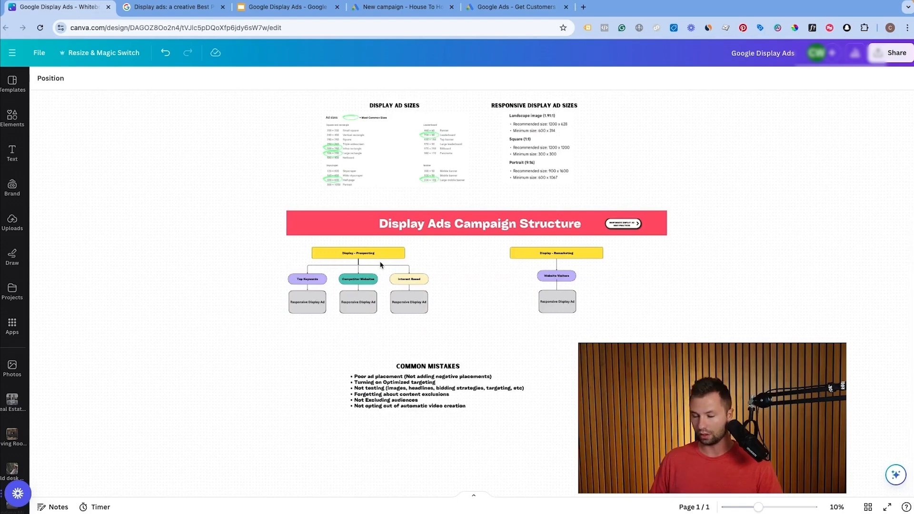
pyautogui.press('super+plus')
pyautogui.press('super+plus')
pyautogui.press('super+minus')
pyautogui.press('super+minus')
pyautogui.press('super+plus')
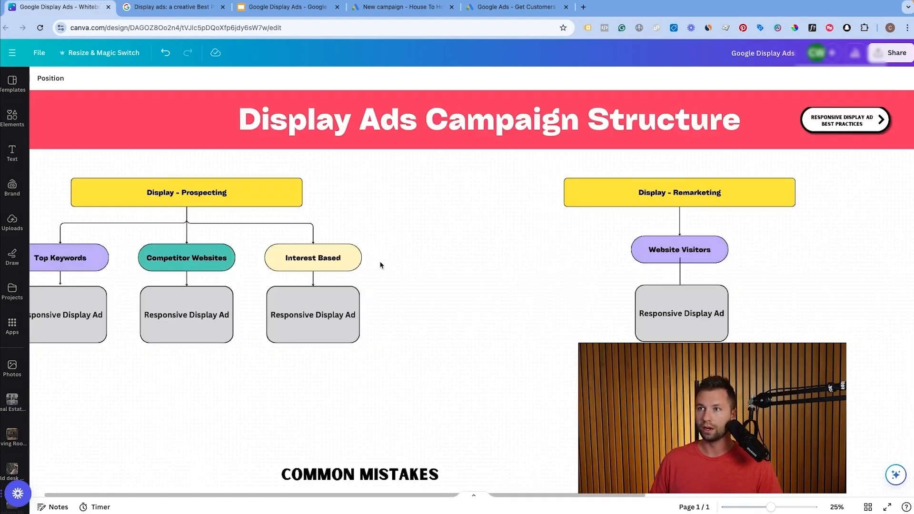
pyautogui.hscroll(-4, 383, 262)
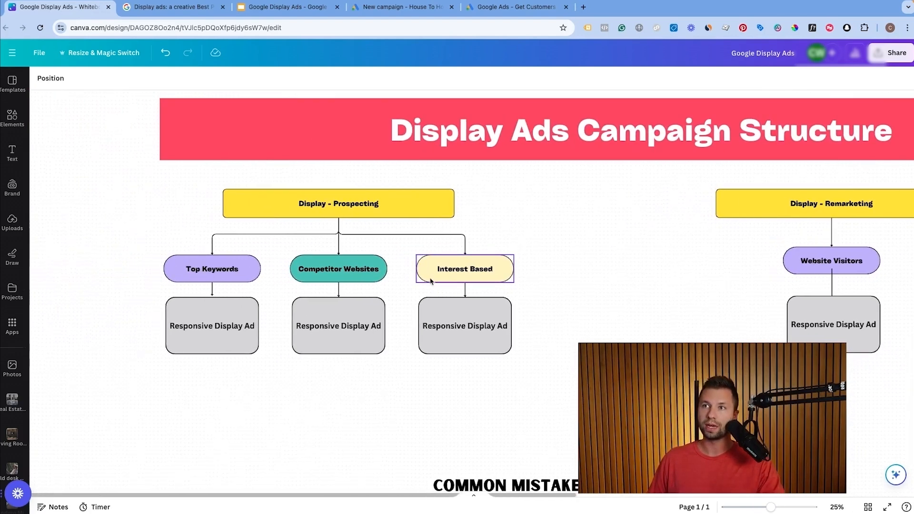
pyautogui.scroll(1, 391, 261)
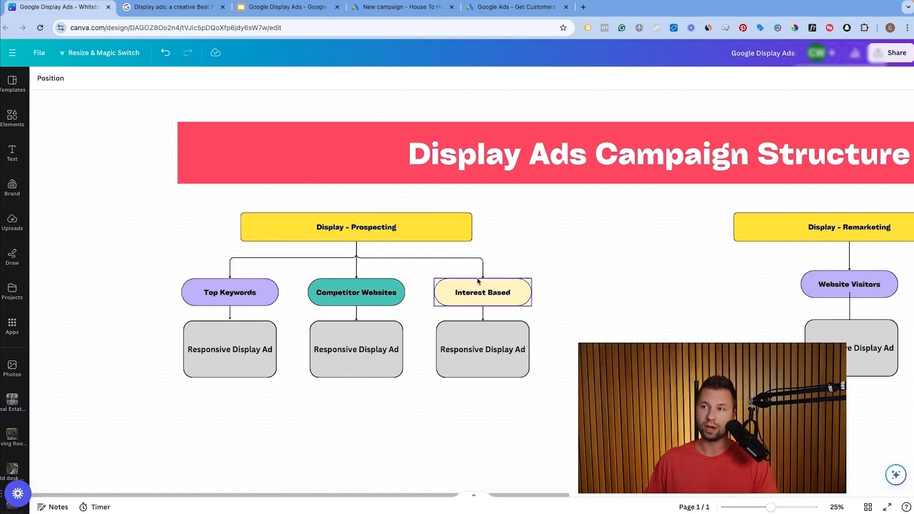
pyautogui.hscroll(5, 502, 279)
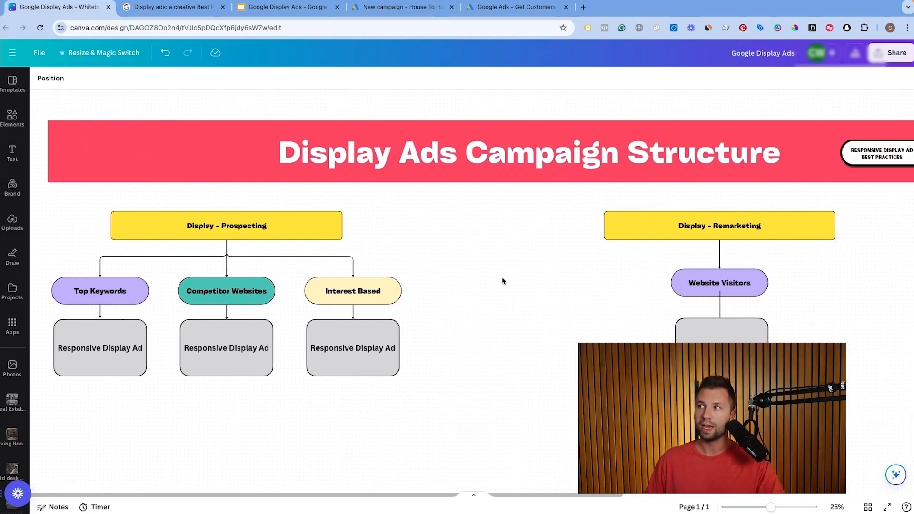
pyautogui.hscroll(-4, 370, 240)
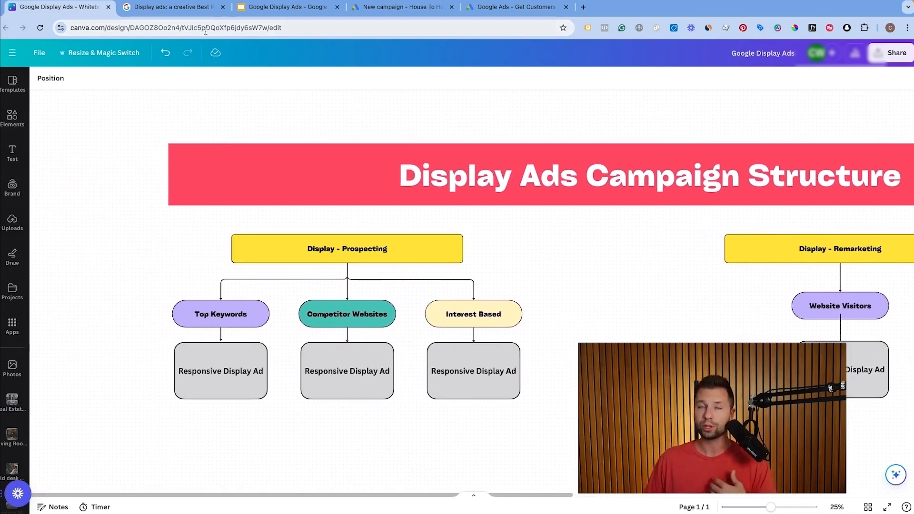
# Return to Google Ads, name the campaign Display - Prospecting, and start a new campaign instead of resuming the saved draft.
pyautogui.click(412, 8)
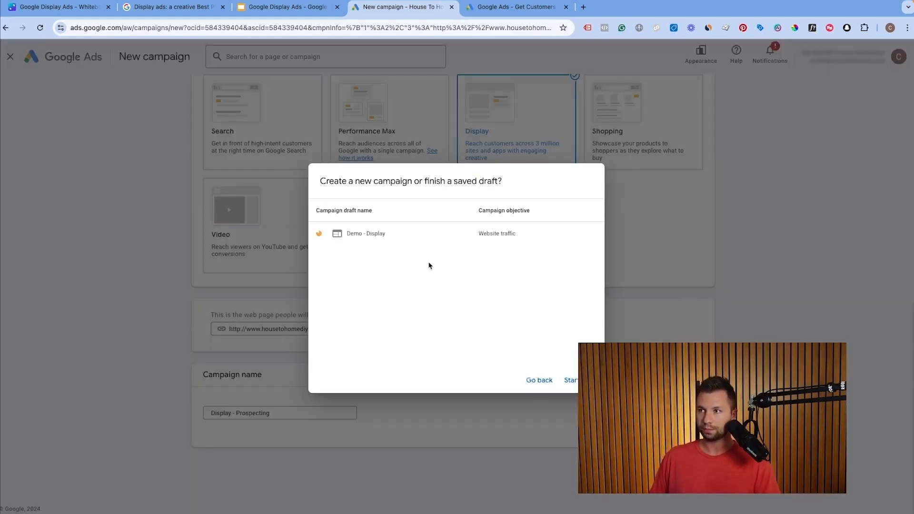
pyautogui.click(570, 381)
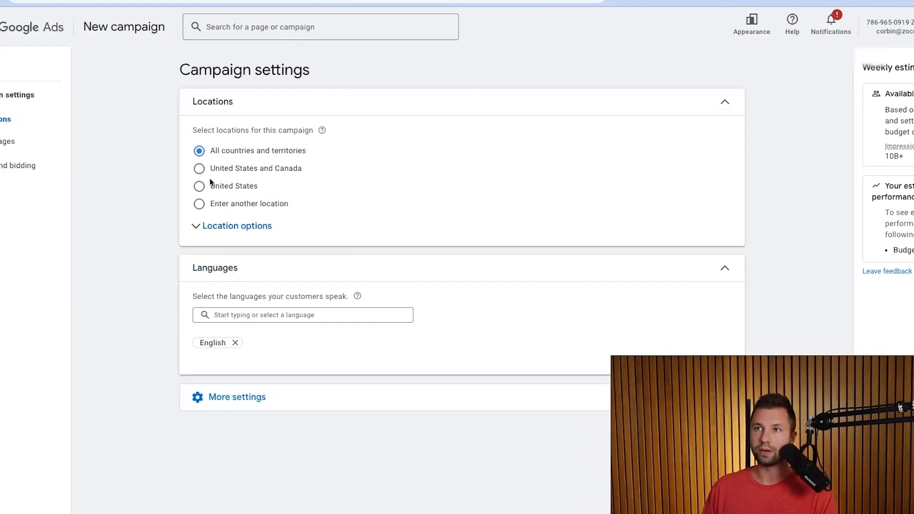
# Set the campaign location to United States and briefly open the additional location options.
pyautogui.click(200, 186)
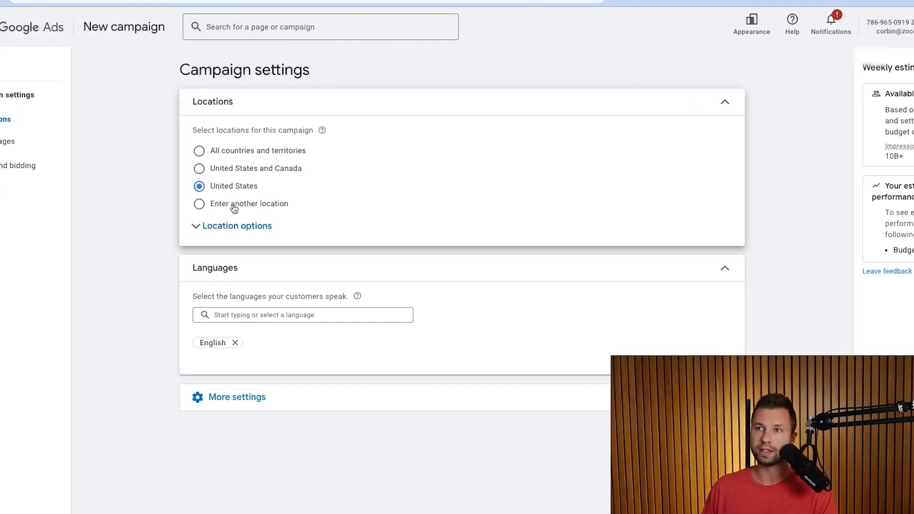
pyautogui.click(232, 227)
pyautogui.click(236, 228)
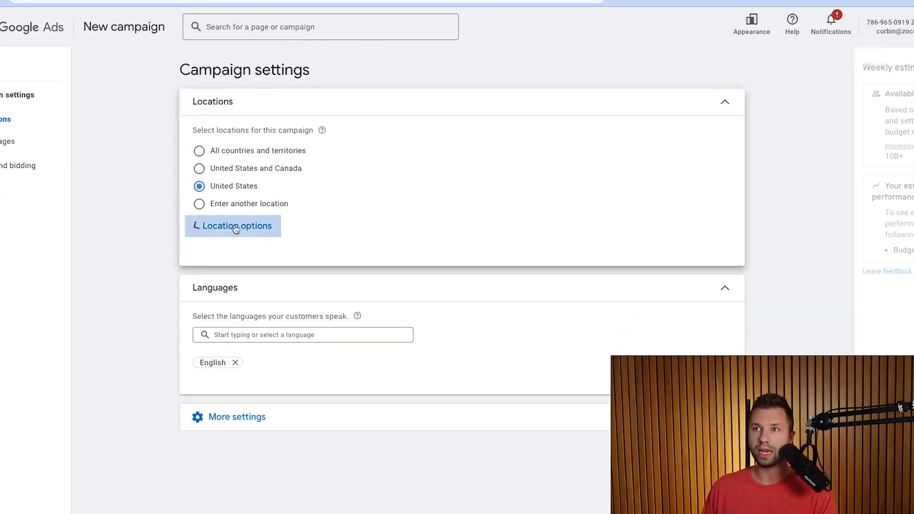
# Switch to a custom location and include the state of Texas.
pyautogui.click(200, 204)
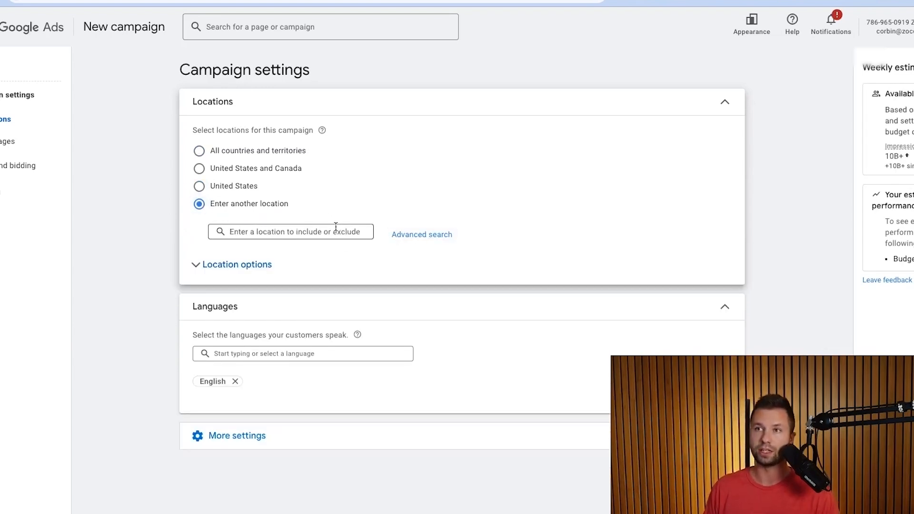
pyautogui.click(336, 232)
pyautogui.write('texas')
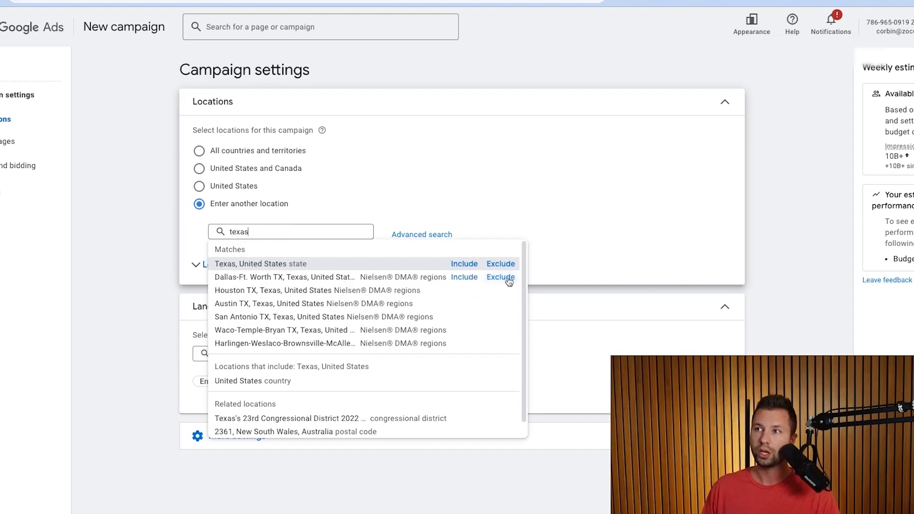
pyautogui.click(465, 264)
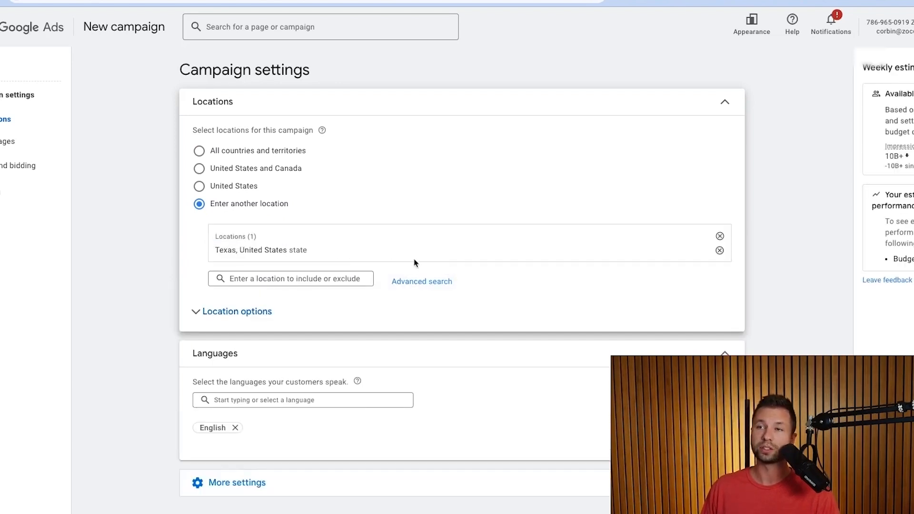
pyautogui.click(369, 277)
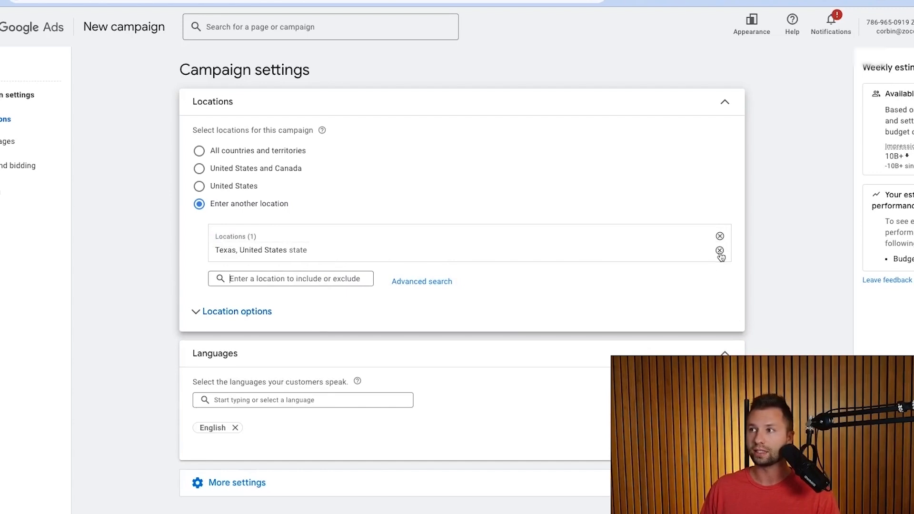
# Remove Texas from the targeted locations and exclude the state of California.
pyautogui.click(720, 251)
pyautogui.click(279, 231)
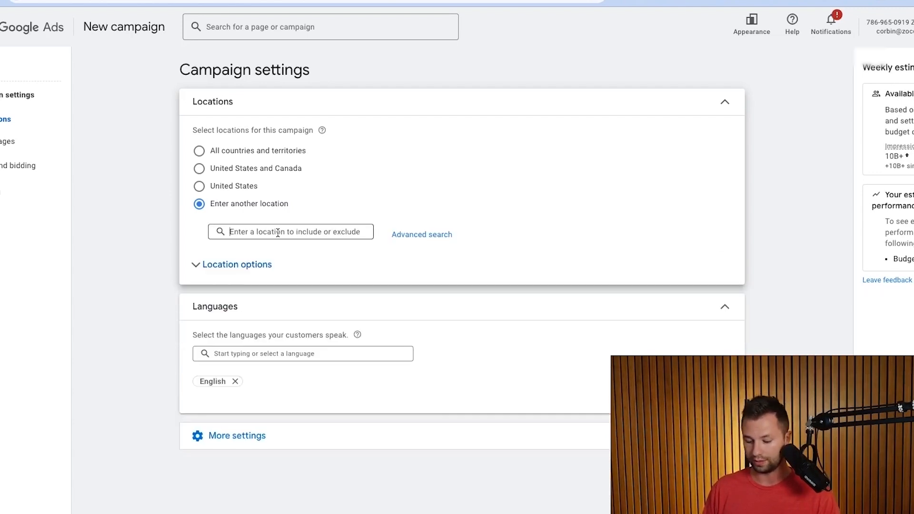
pyautogui.write('cal')
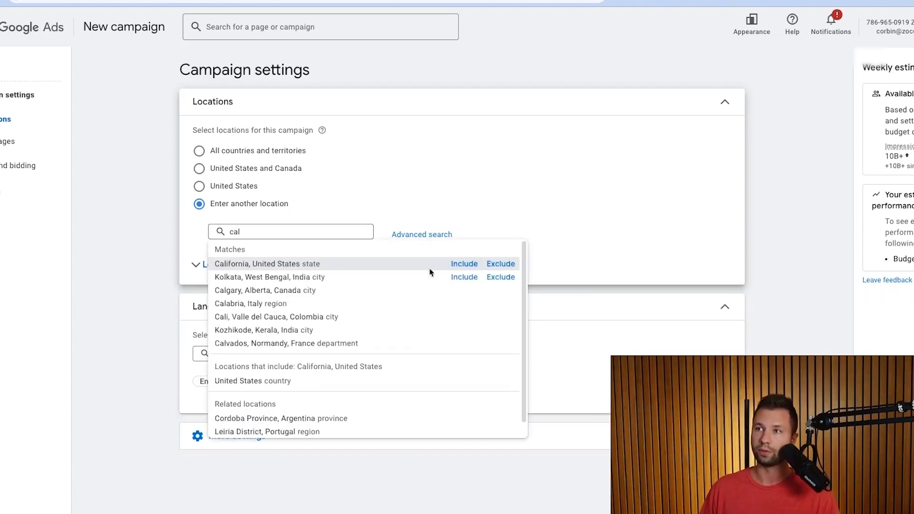
pyautogui.click(491, 263)
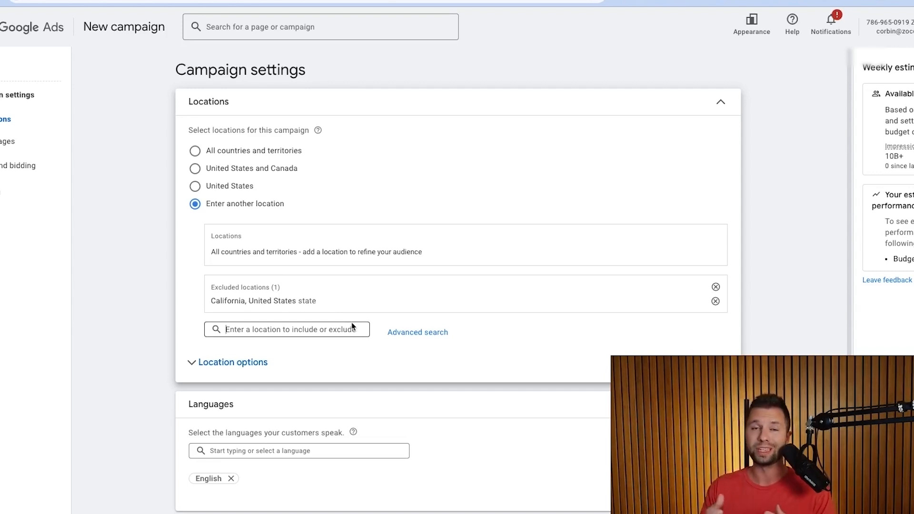
# Use the advanced location search to include a 15 mi radius around Las Vegas, NV, and save it.
pyautogui.click(416, 333)
pyautogui.click(233, 138)
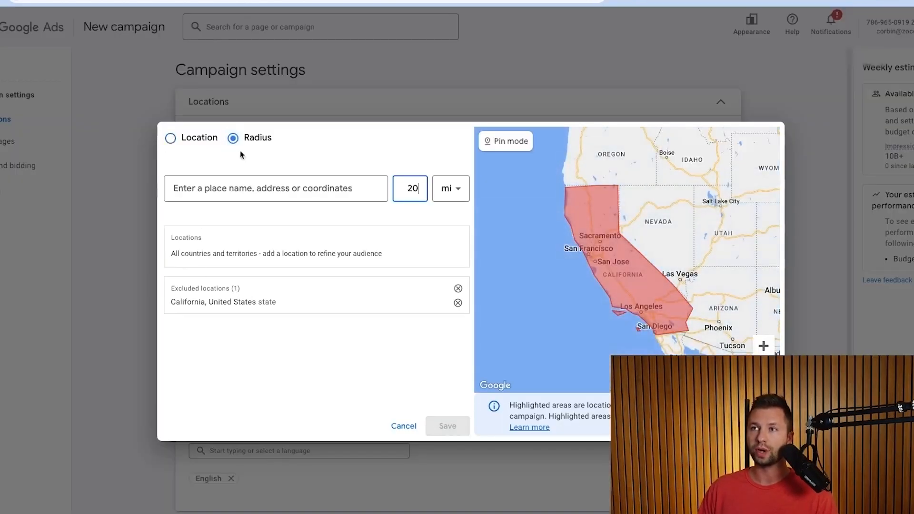
pyautogui.doubleClick(411, 188)
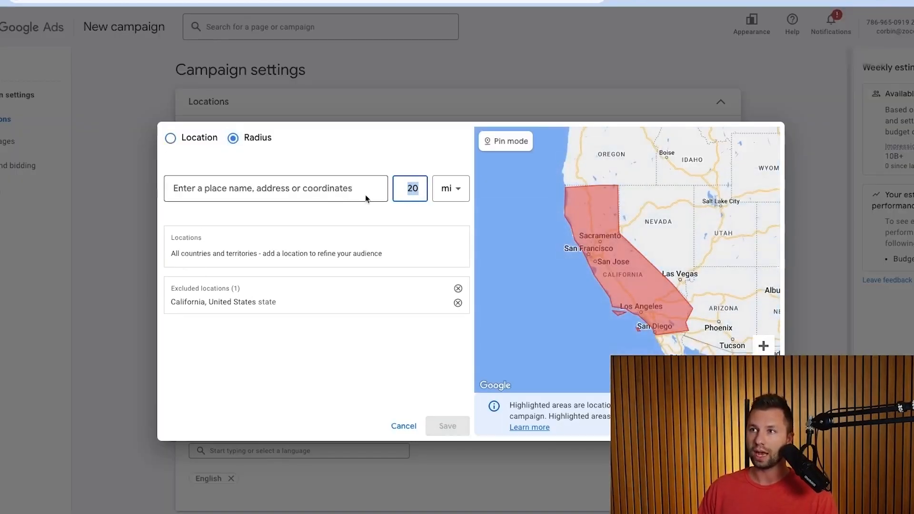
pyautogui.press('BackSpace')
pyautogui.write('15')
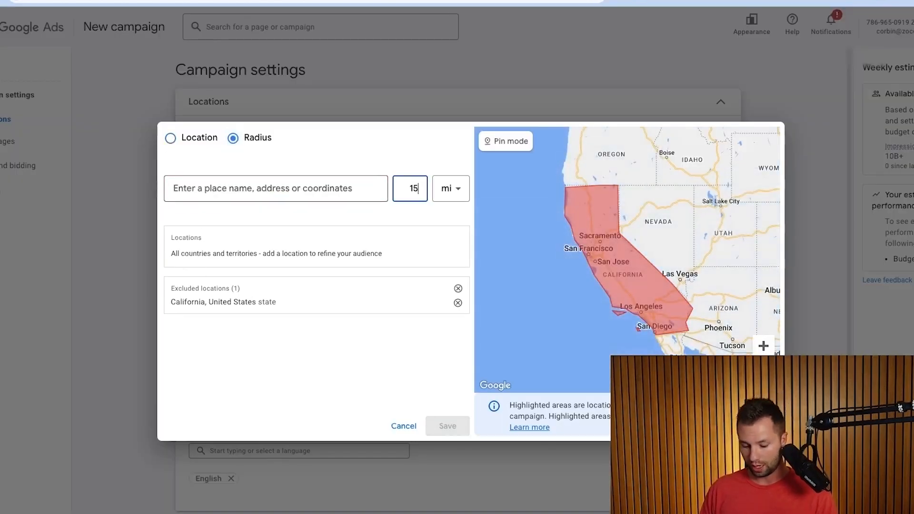
pyautogui.click(331, 193)
pyautogui.write('Las')
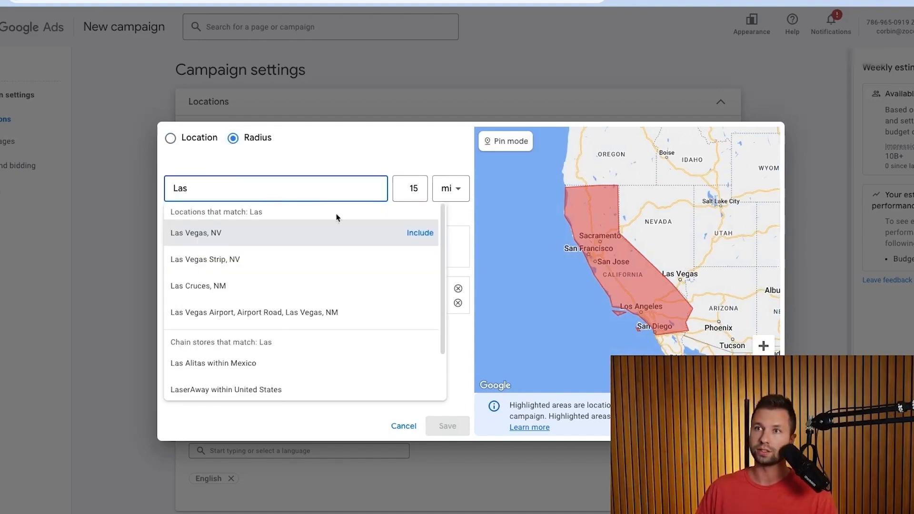
pyautogui.click(429, 233)
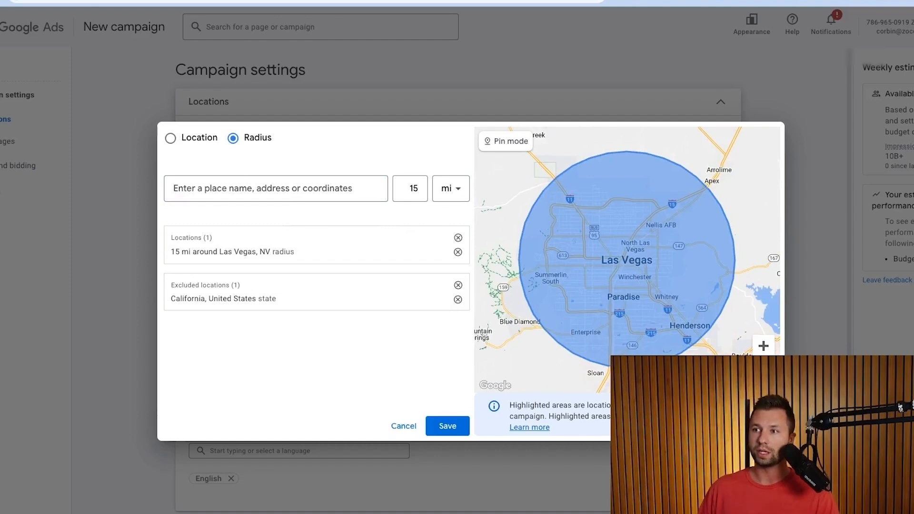
pyautogui.click(448, 426)
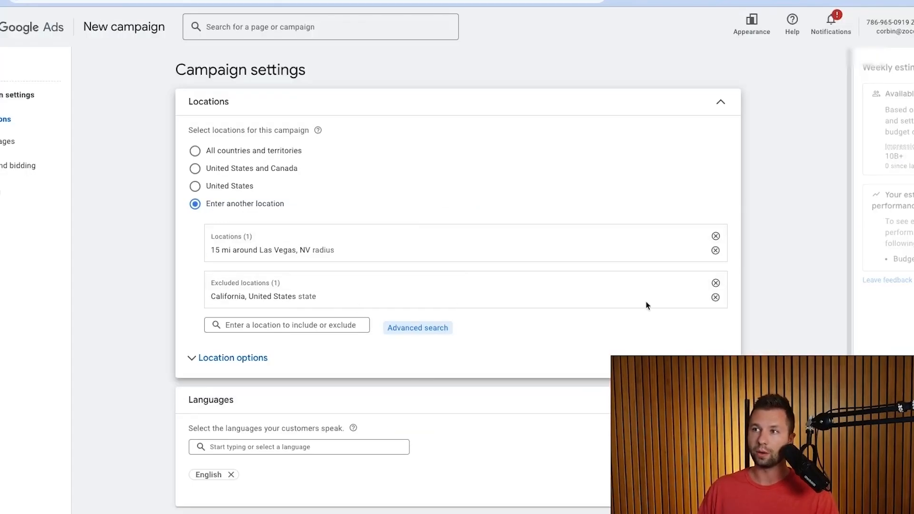
# Remove the California exclusion and set the campaign location to United States.
pyautogui.click(716, 297)
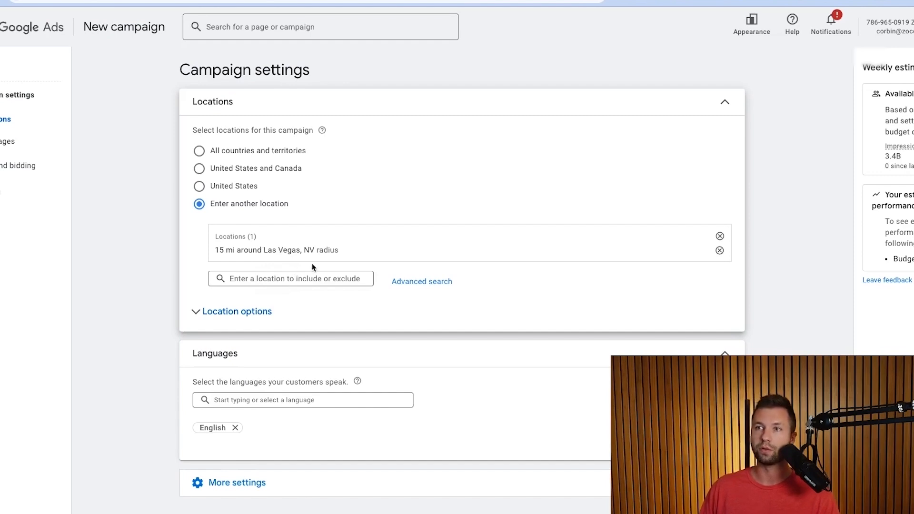
pyautogui.click(200, 187)
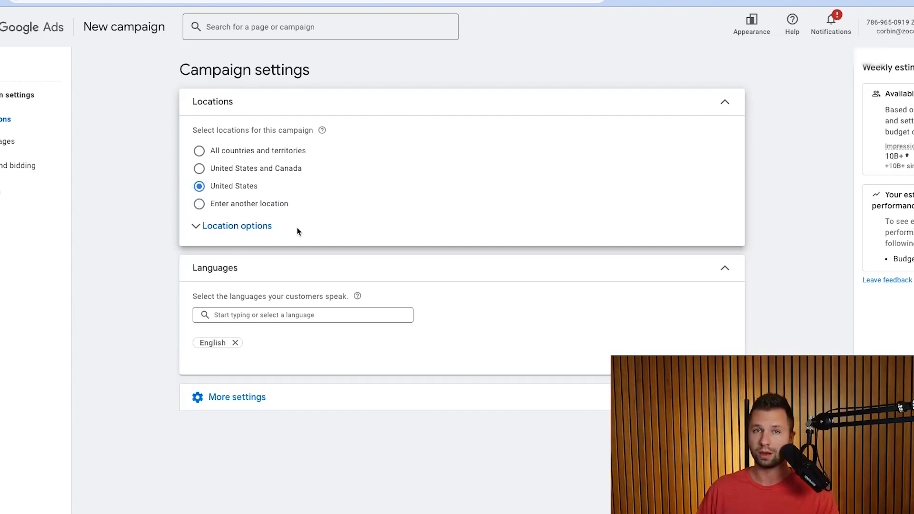
# Set the location option to "Presence: People in or regularly in your included locations".
pyautogui.click(219, 234)
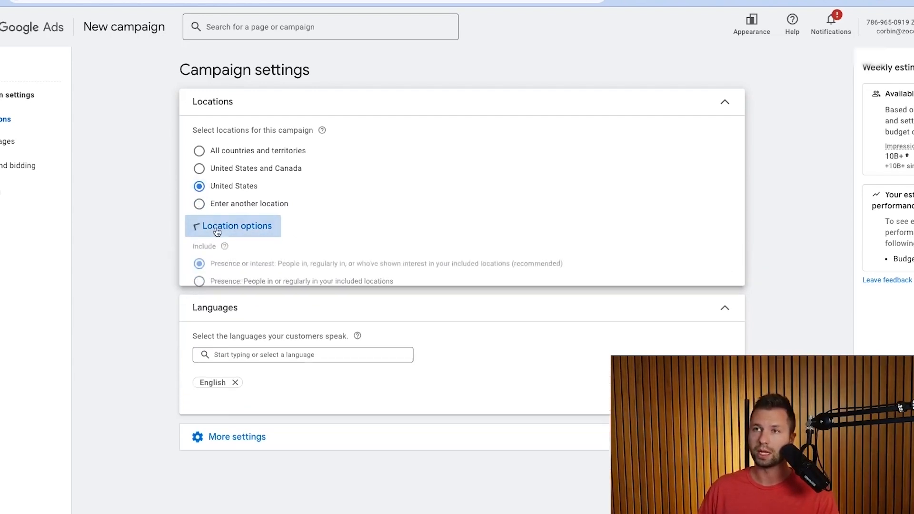
pyautogui.click(199, 287)
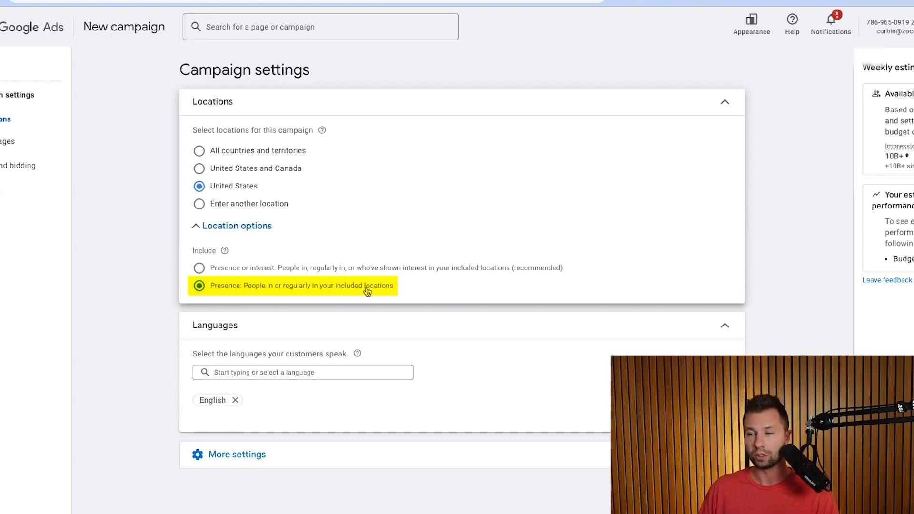
pyautogui.moveTo(265, 268); pyautogui.dragTo(489, 280)
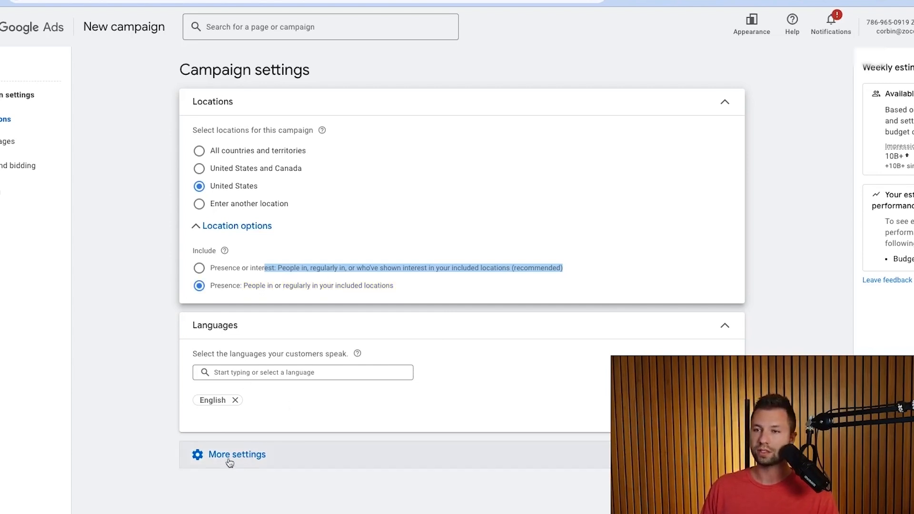
# Review the additional campaign settings for ad rotation and ad schedule, keeping their default options.
pyautogui.click(244, 463)
pyautogui.scroll(-3, 164, 416)
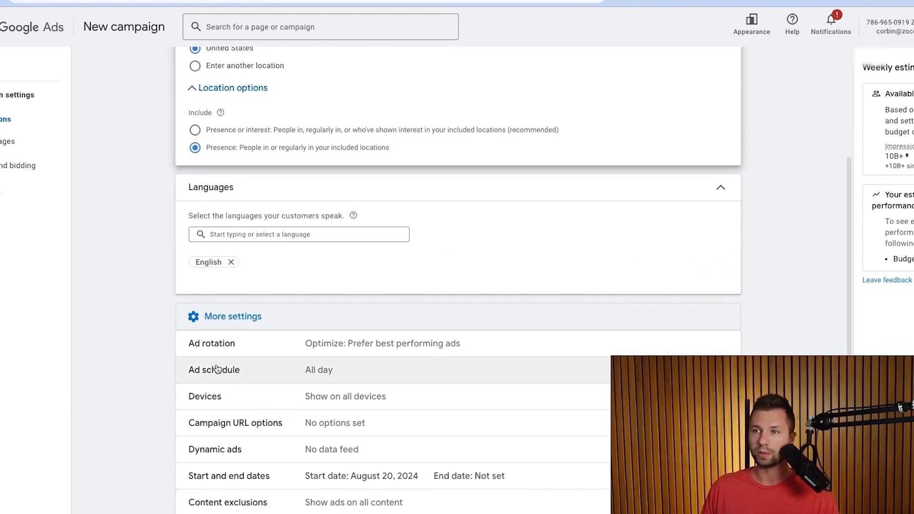
pyautogui.click(556, 352)
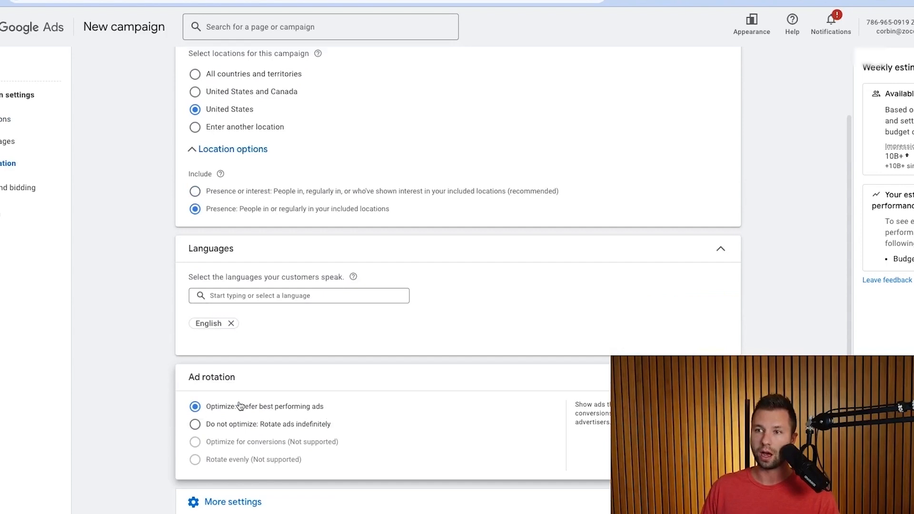
pyautogui.click(588, 383)
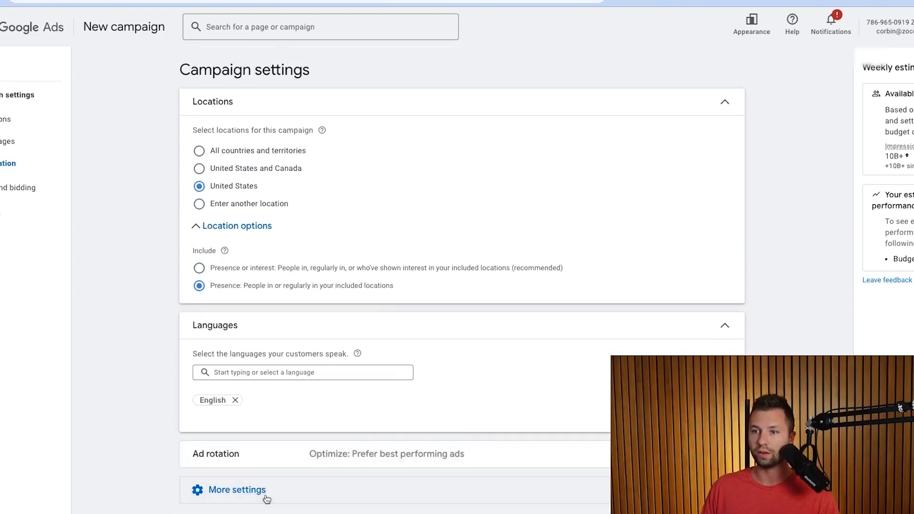
pyautogui.click(292, 496)
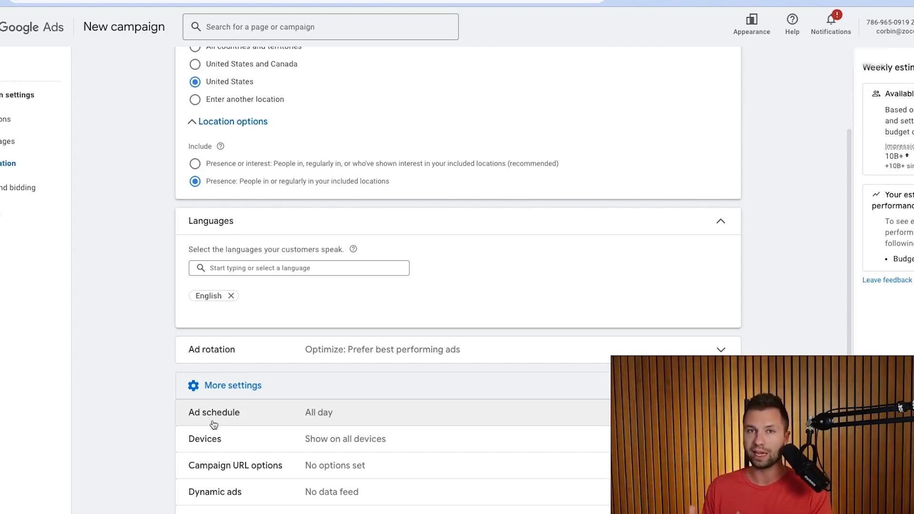
pyautogui.click(601, 415)
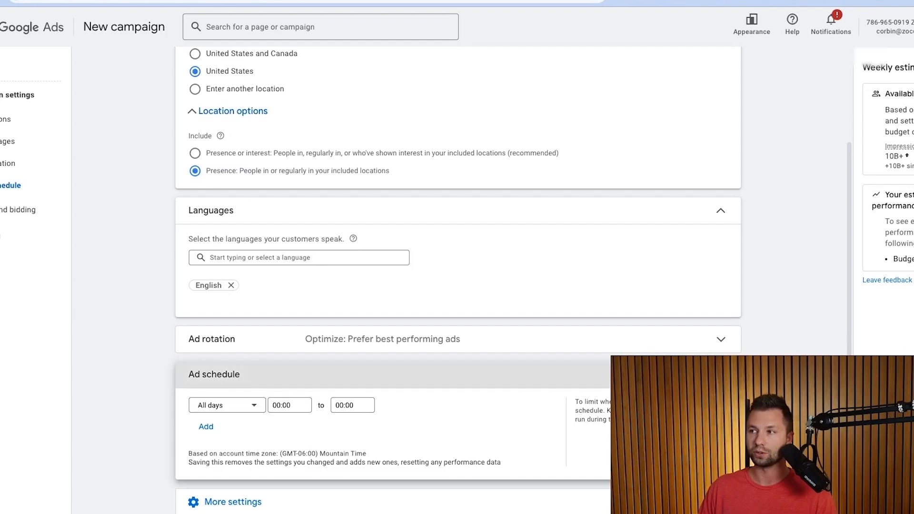
pyautogui.click(295, 375)
# Exclude all sensitive content: Tragedy and conflict, Sensitive social issues, Profanity and rough language, Sexually suggestive, and Sensational and shocking.
pyautogui.click(231, 498)
pyautogui.scroll(-3, 238, 438)
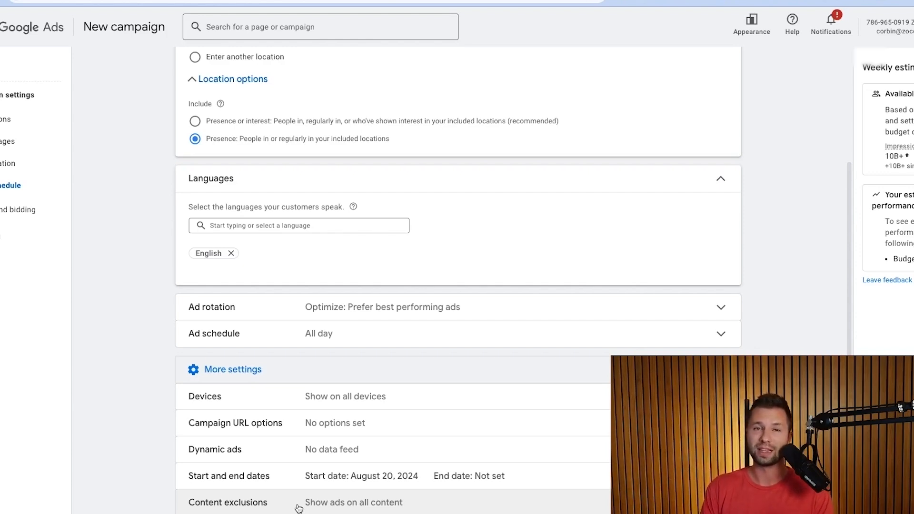
pyautogui.click(676, 503)
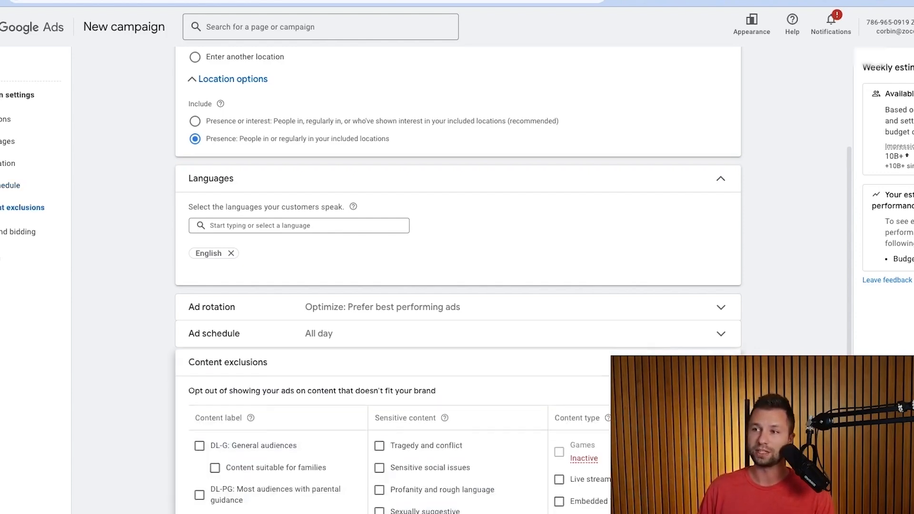
pyautogui.scroll(-3, 517, 392)
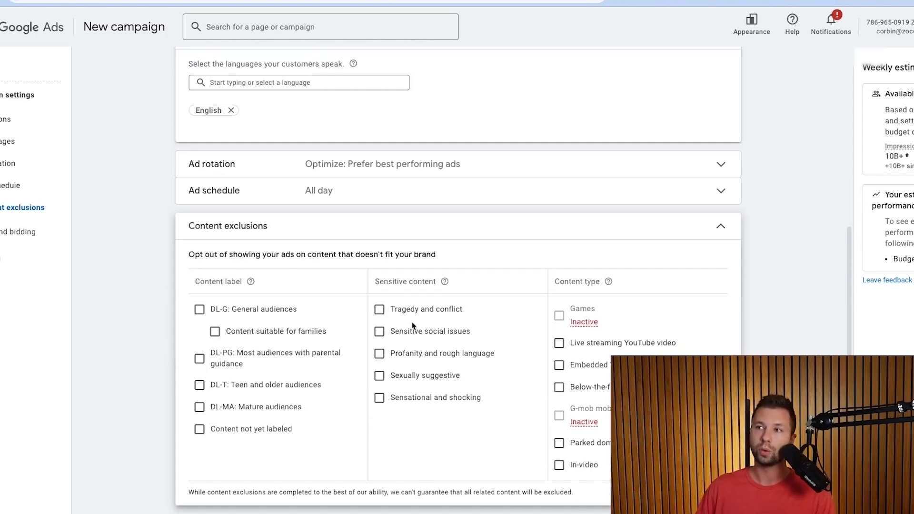
pyautogui.click(380, 310)
pyautogui.click(380, 332)
pyautogui.click(379, 354)
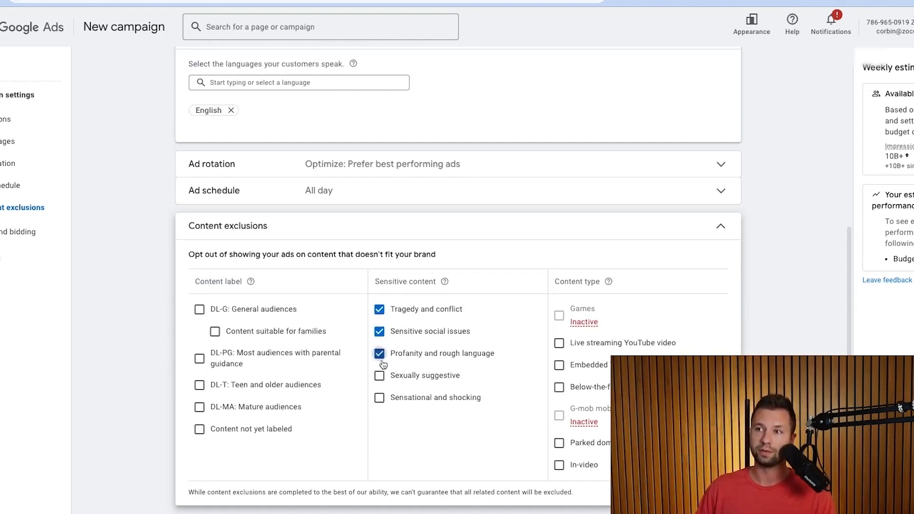
pyautogui.click(380, 376)
pyautogui.click(379, 398)
pyautogui.moveTo(194, 254); pyautogui.dragTo(408, 258)
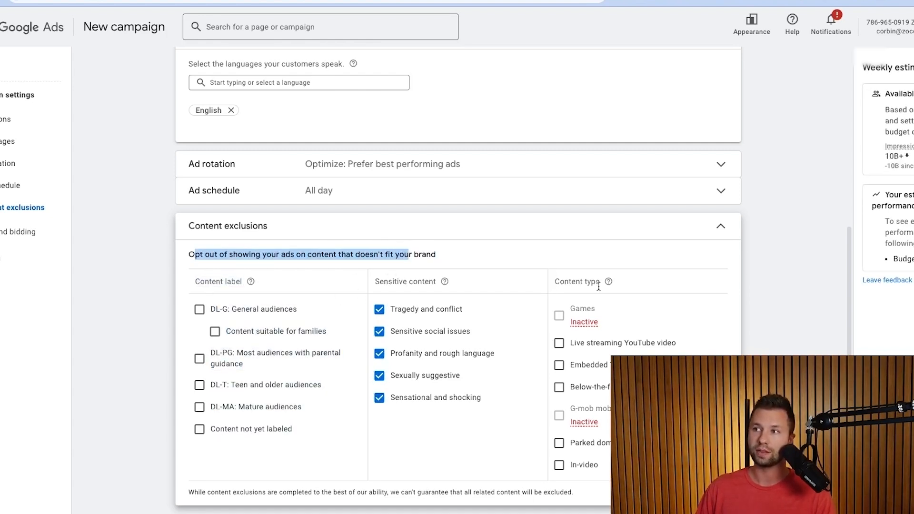
pyautogui.scroll(-1, 596, 432)
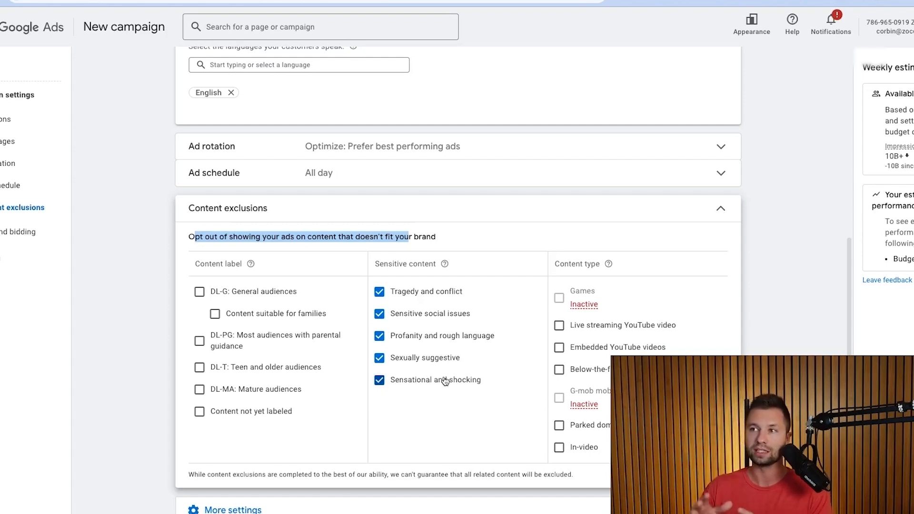
pyautogui.scroll(-1, 446, 381)
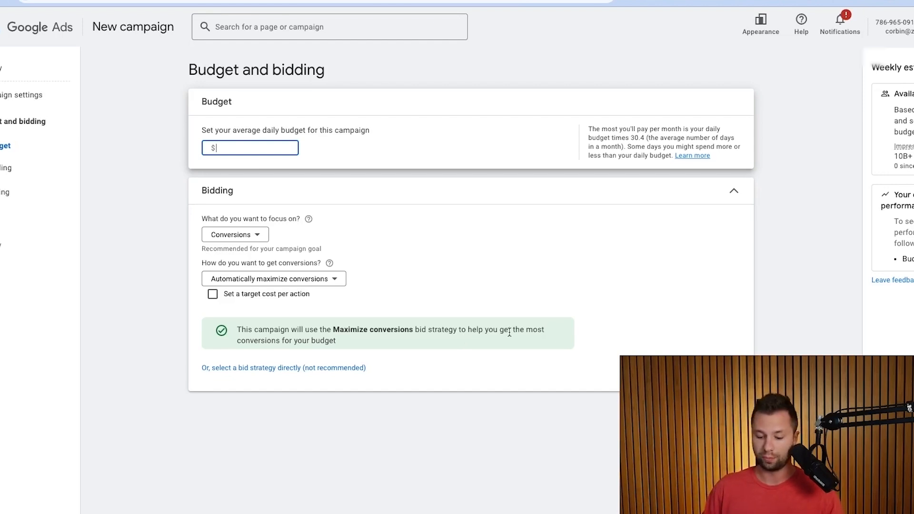
# Set the average daily budget to $5.00 and review the choices for what bidding should focus on.
pyautogui.write('5')
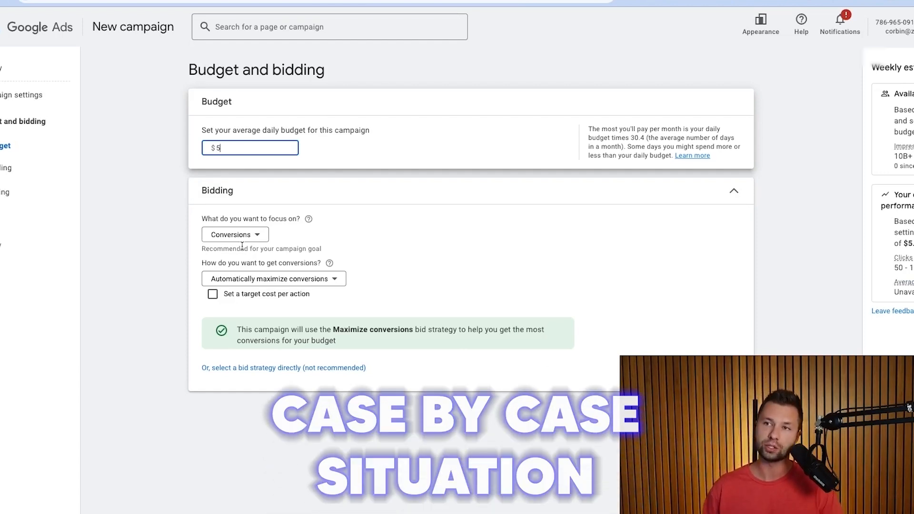
pyautogui.click(245, 235)
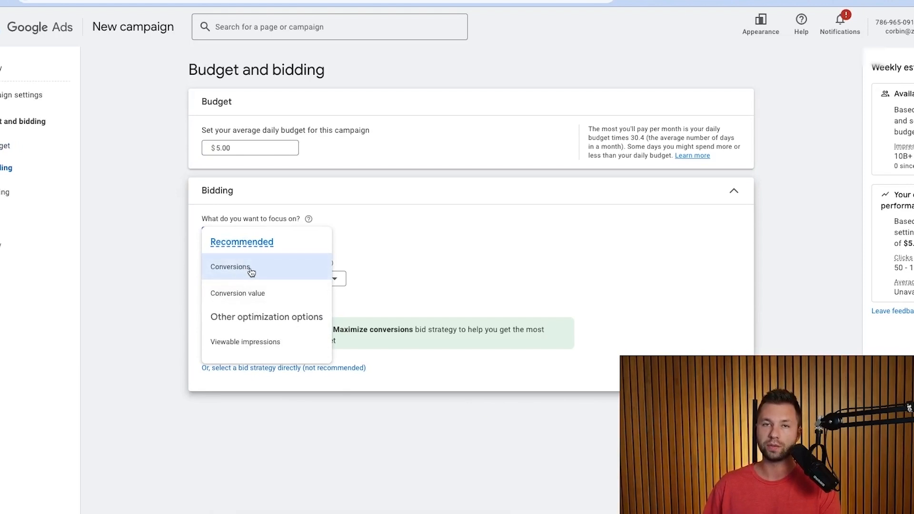
pyautogui.moveTo(251, 270)
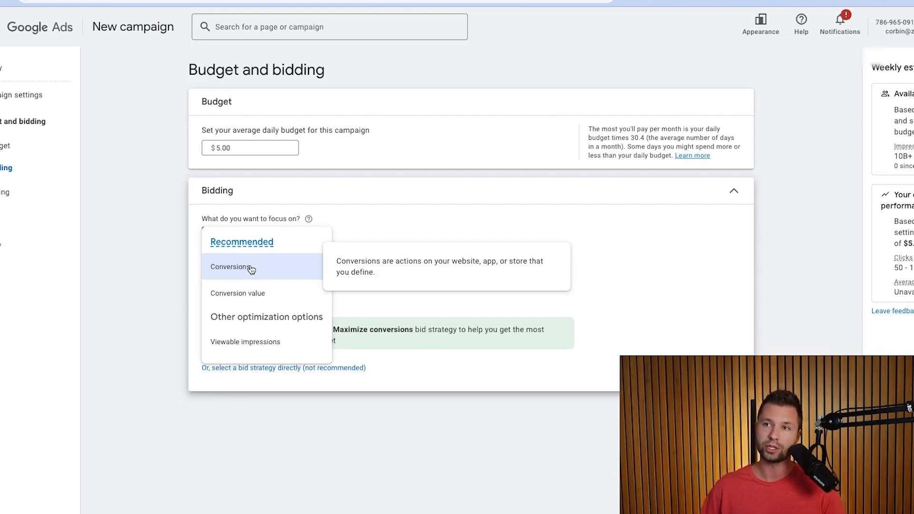
pyautogui.click(355, 222)
pyautogui.click(266, 237)
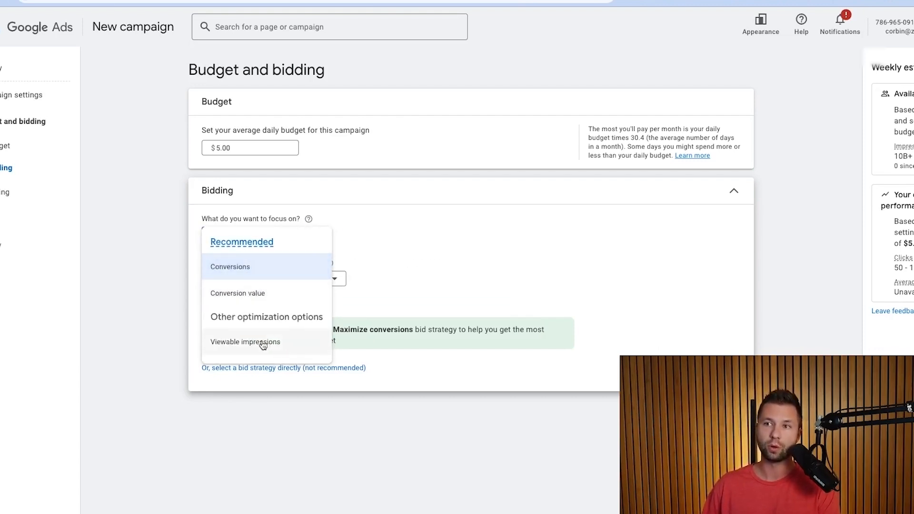
pyautogui.click(361, 233)
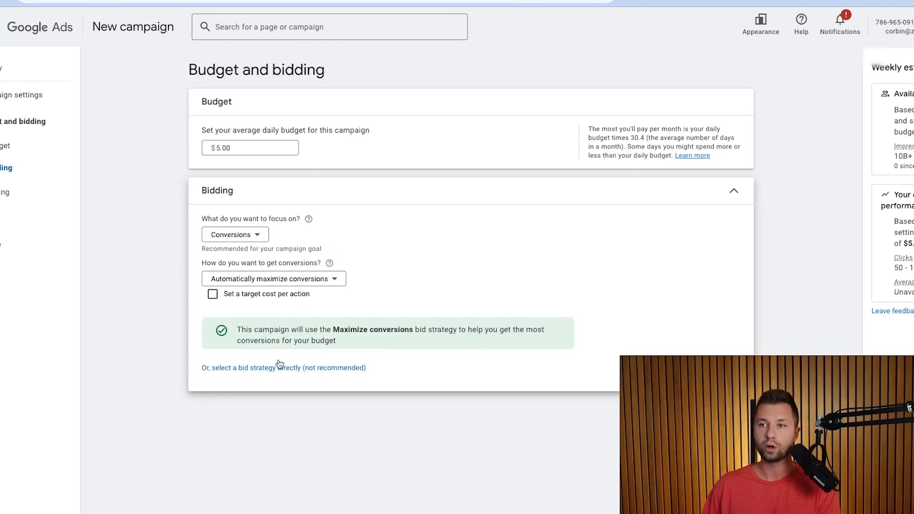
# Switch to selecting a bid strategy directly and choose Manual CPC.
pyautogui.click(260, 372)
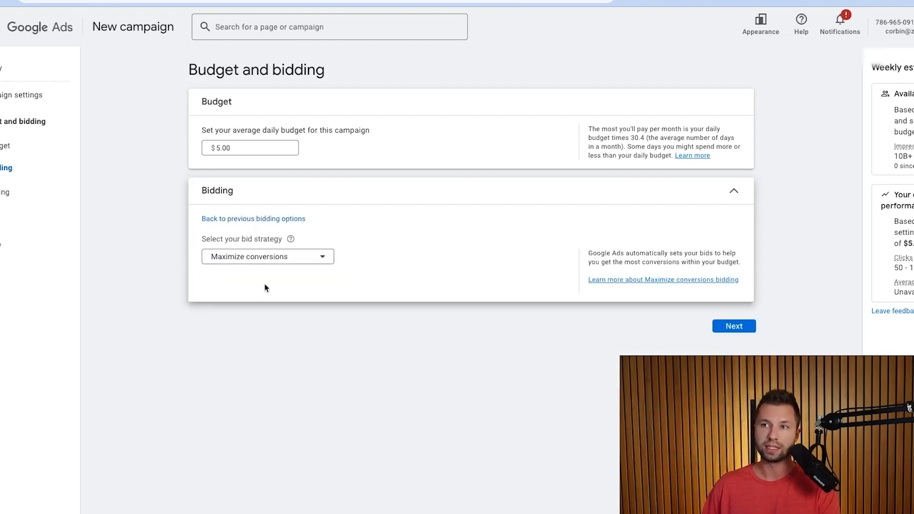
pyautogui.click(300, 259)
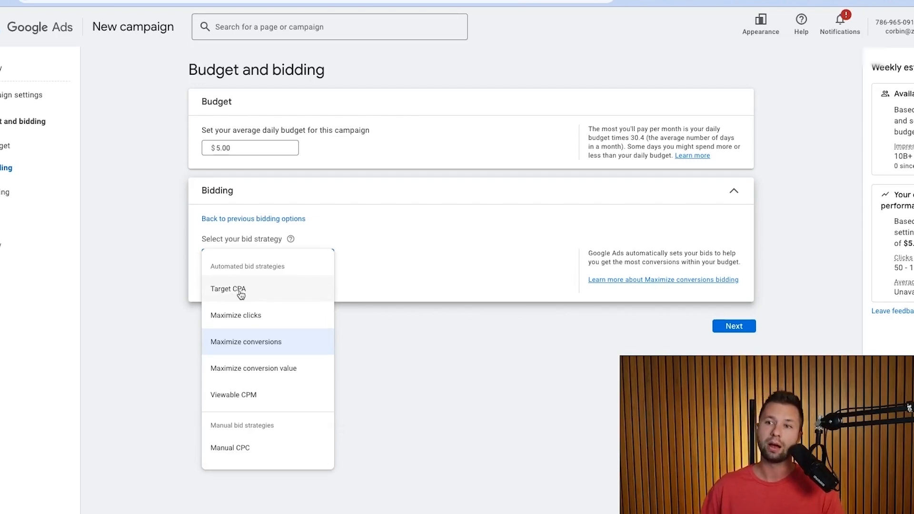
pyautogui.click(233, 448)
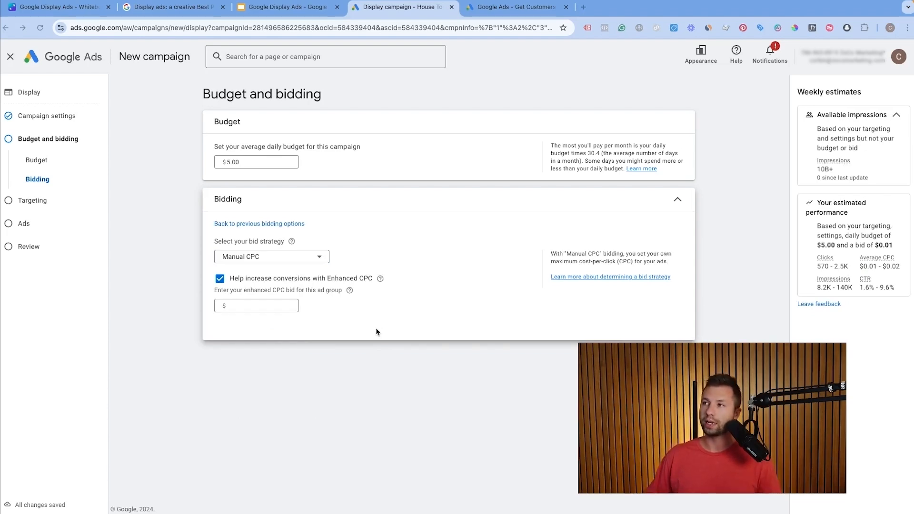
# Check the weekly performance estimate and set the ad group's enhanced CPC bid to $0.05.
pyautogui.moveTo(817, 225); pyautogui.dragTo(878, 277)
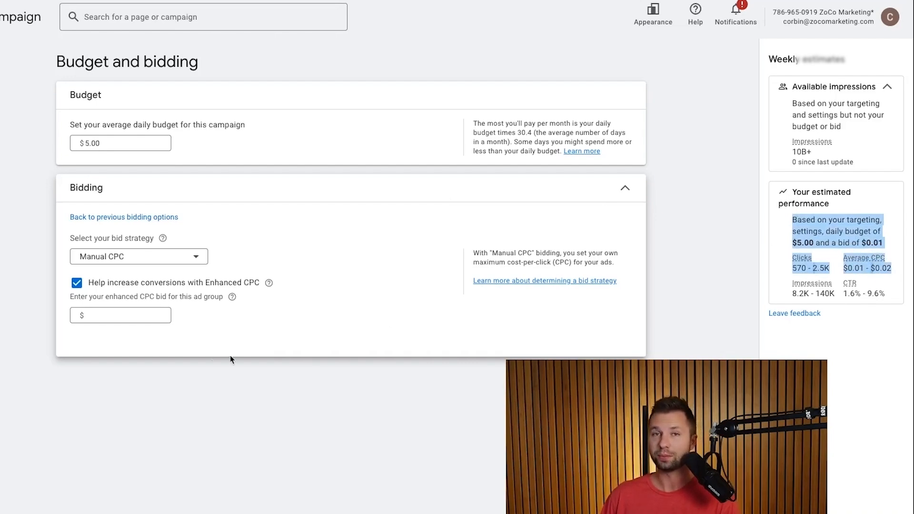
pyautogui.click(110, 318)
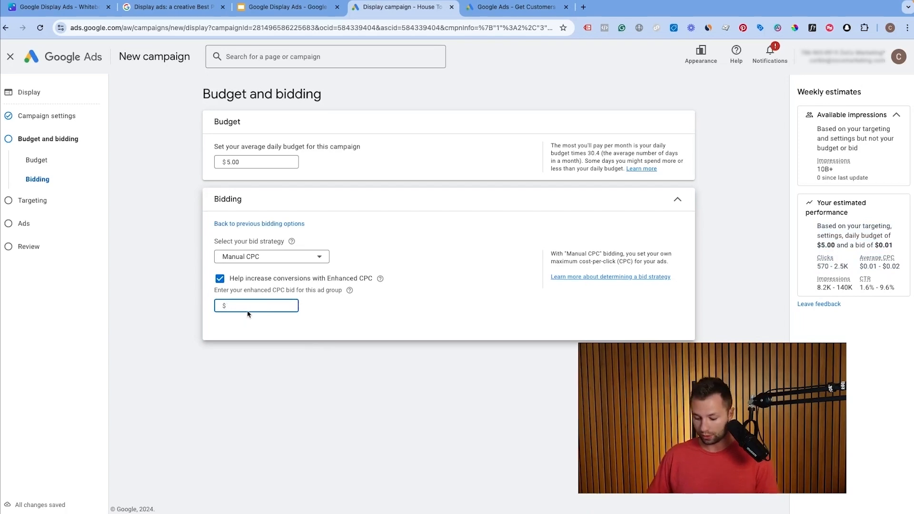
pyautogui.write('.04')
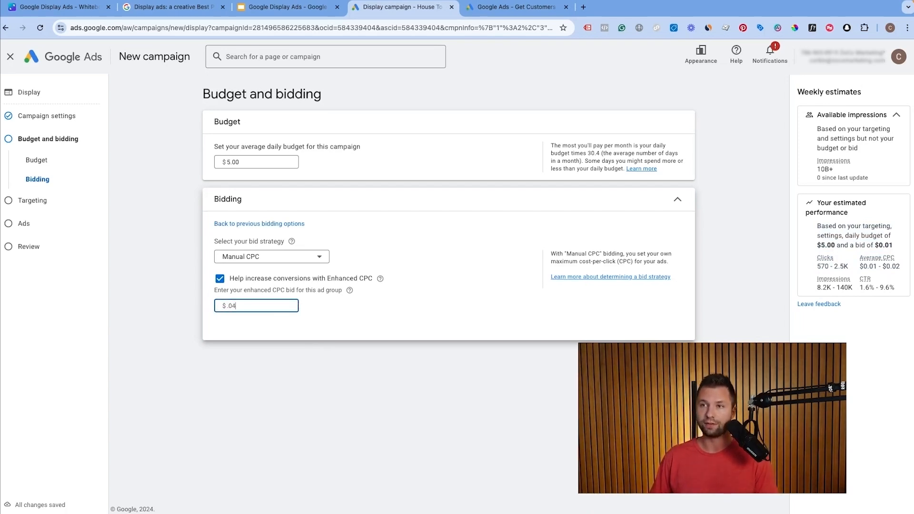
pyautogui.write('.05')
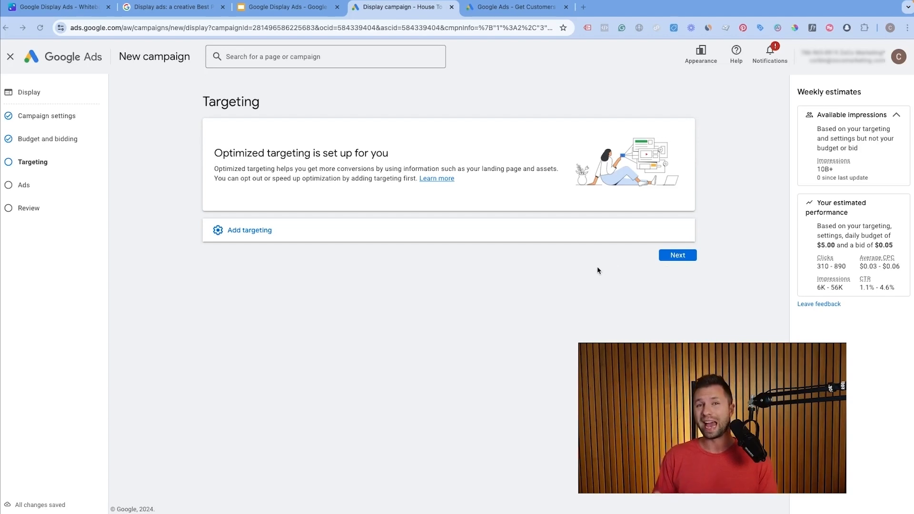
# Add Audience Segments targeting to the ad group and look through the suggested segments.
pyautogui.click(287, 241)
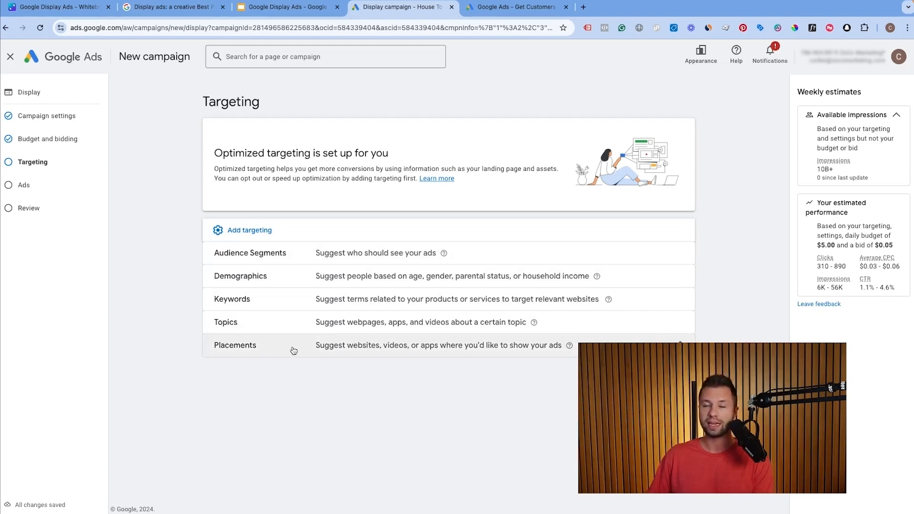
pyautogui.click(383, 258)
pyautogui.scroll(-2, 341, 267)
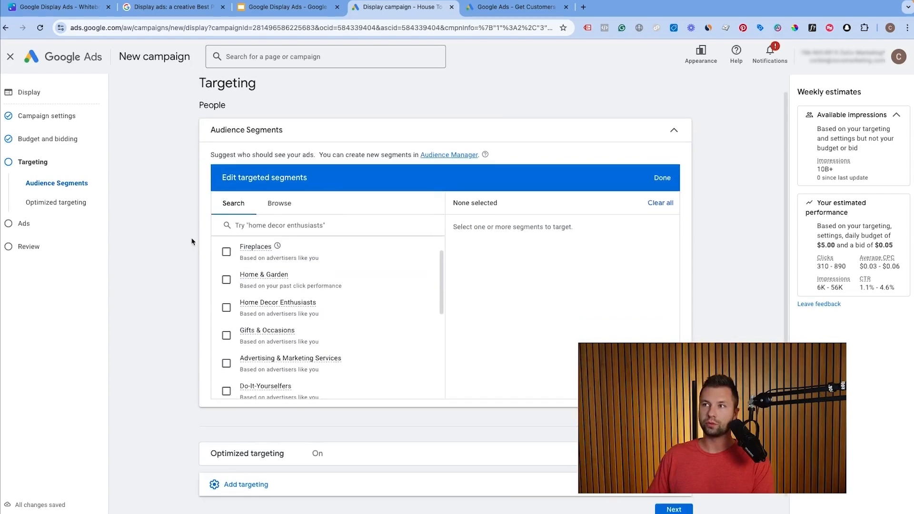
pyautogui.scroll(-1, 192, 241)
pyautogui.scroll(1, 192, 226)
pyautogui.scroll(-1, 194, 229)
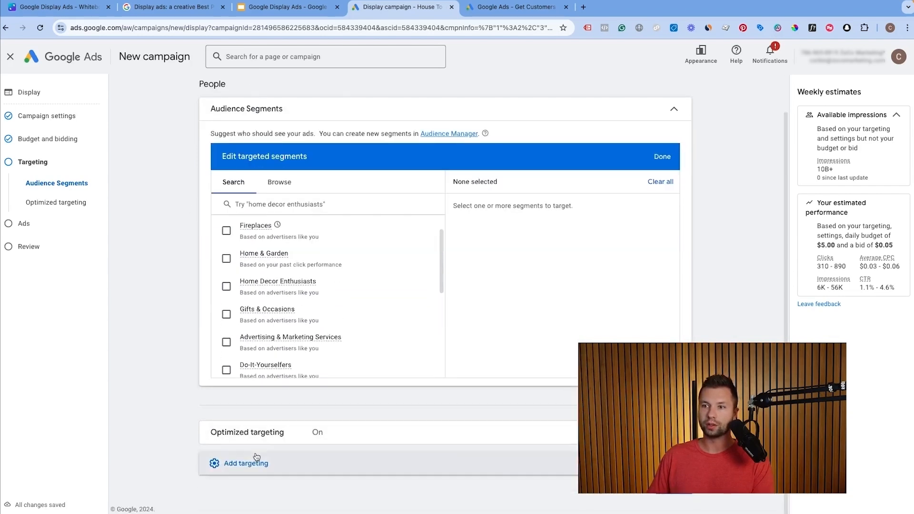
pyautogui.scroll(2, 256, 457)
pyautogui.click(674, 149)
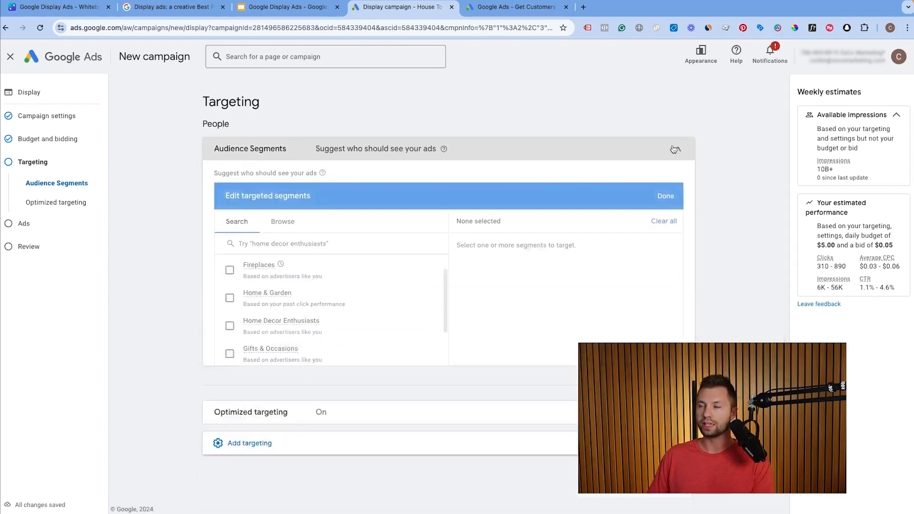
# Review the remaining targeting types and reopen the Audience Segments section for editing.
pyautogui.click(251, 238)
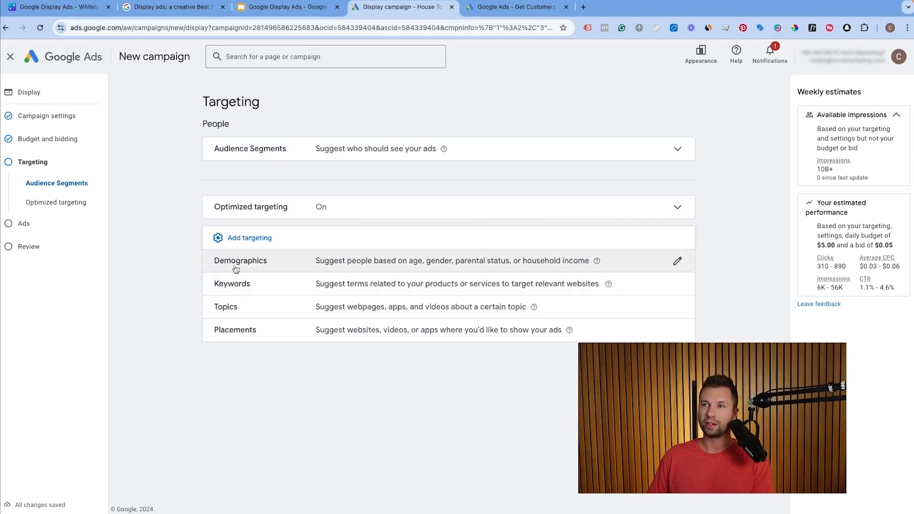
pyautogui.click(653, 149)
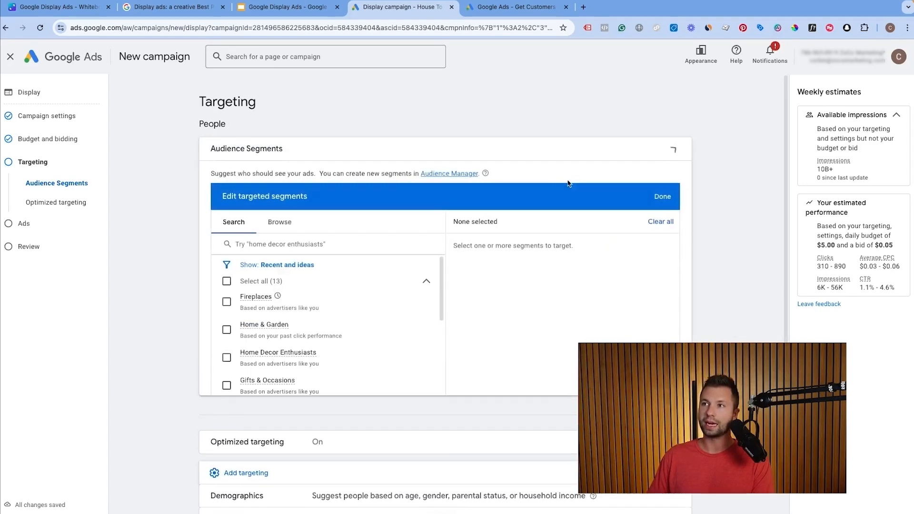
pyautogui.click(663, 197)
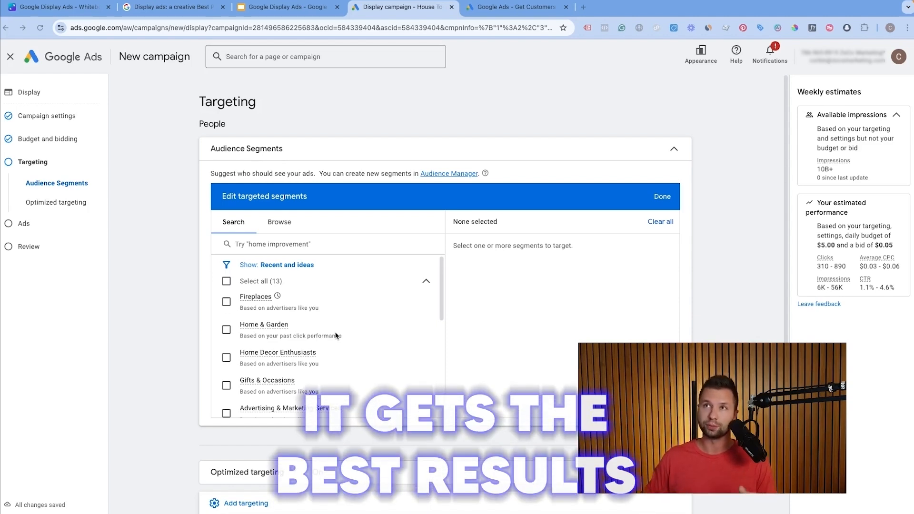
# Switch to the Canva whiteboard to view the Display Ads Campaign Structure diagram.
pyautogui.click(62, 7)
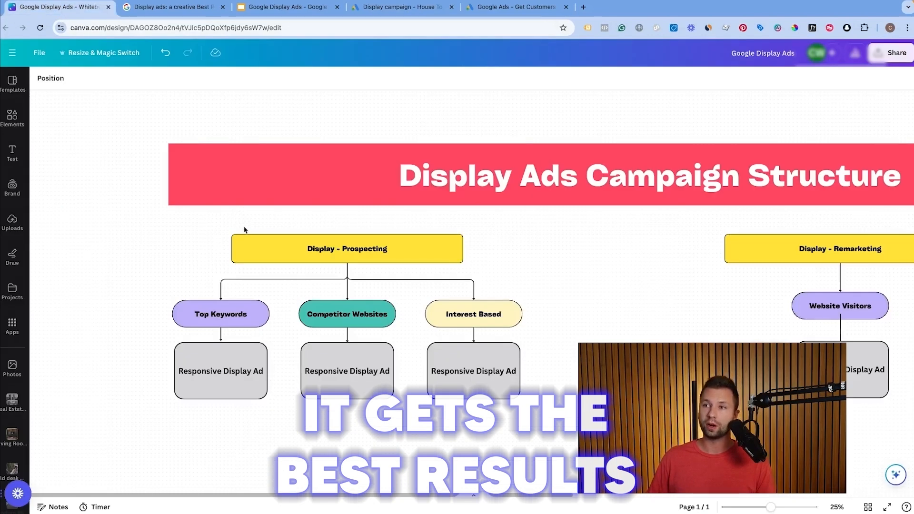
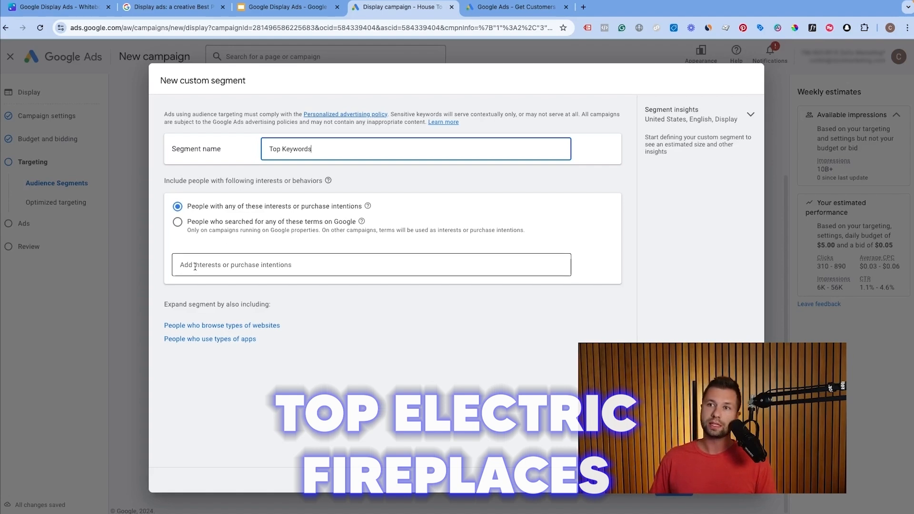
# Fill the Top Keywords custom segment with electric fireplace purchase-intent terms, such as "electric fireplace wall mount", "fake fireplace heater" and "electric fireplace heater insert".
pyautogui.click(220, 271)
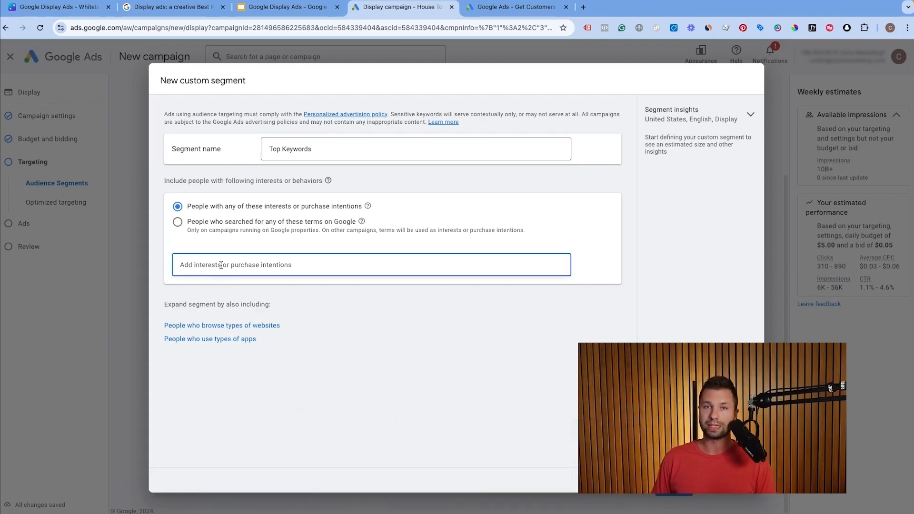
pyautogui.write('best')
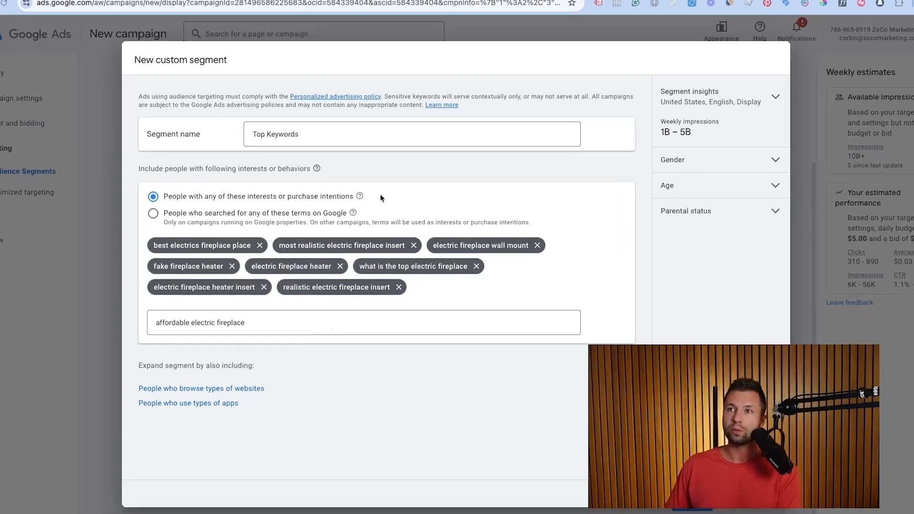
pyautogui.moveTo(360, 196)
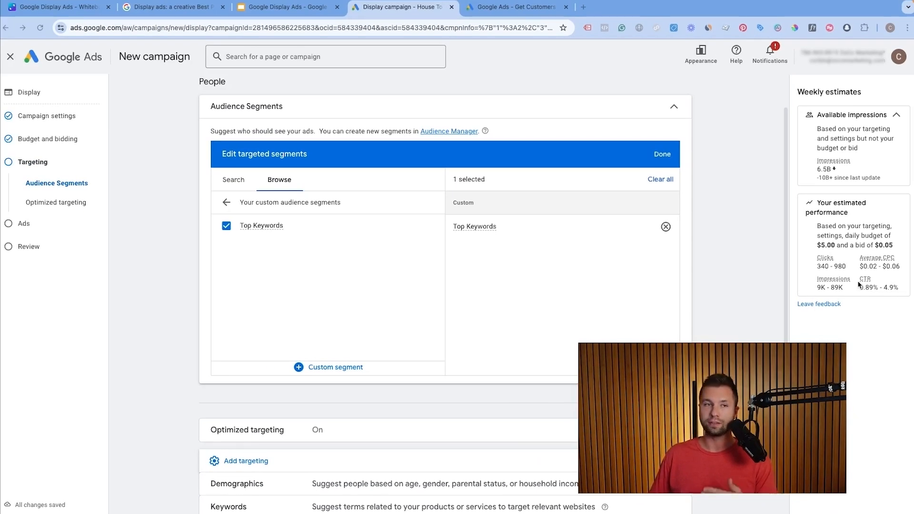
# Turn off optimized targeting for the ad group.
pyautogui.scroll(-2, 507, 314)
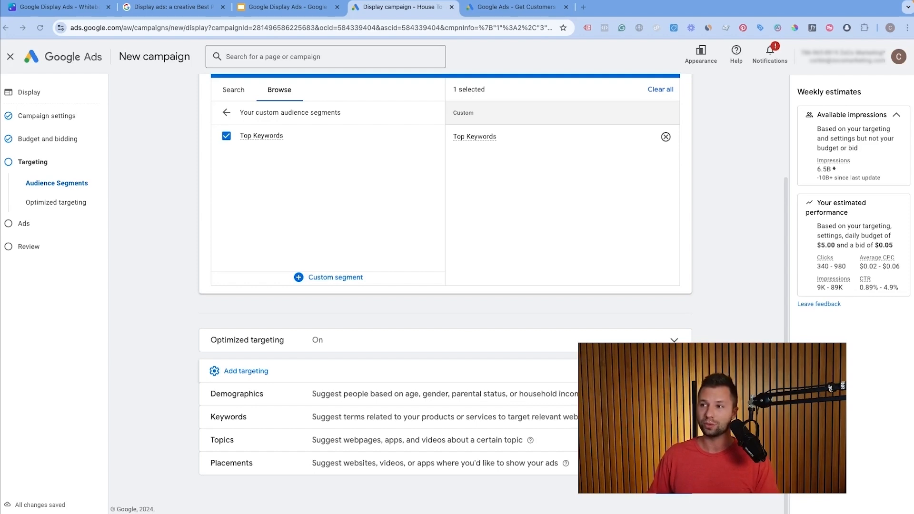
pyautogui.click(375, 341)
pyautogui.click(212, 386)
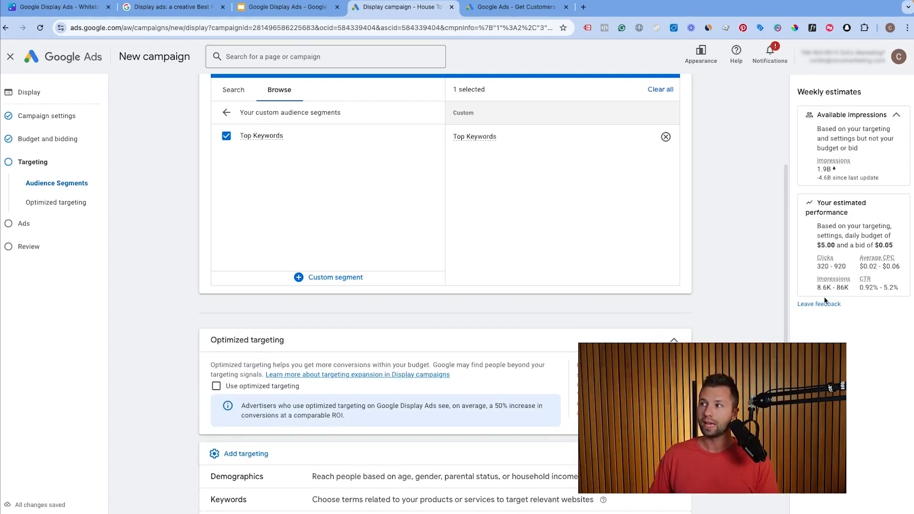
pyautogui.scroll(-2, 695, 289)
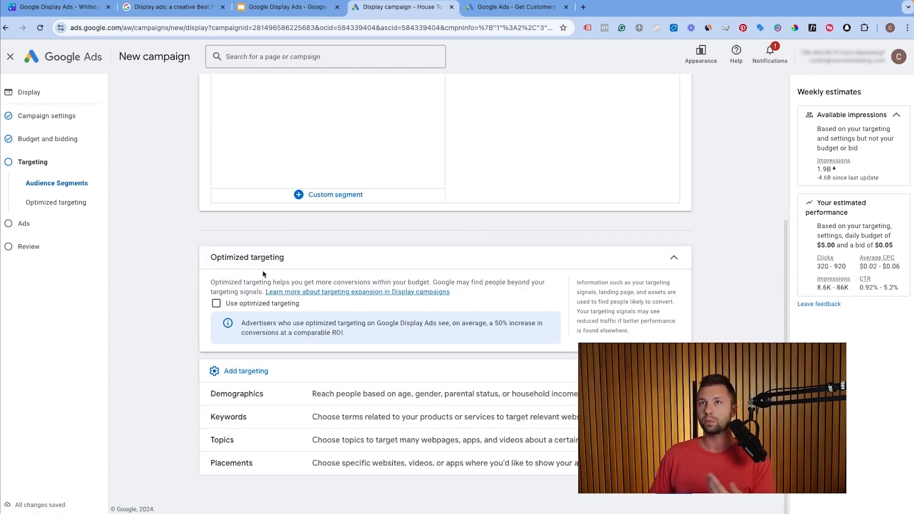
# Check the prospecting ad groups on the Canva whiteboard, return to the Google Ads campaign and review its targeting settings.
pyautogui.click(59, 7)
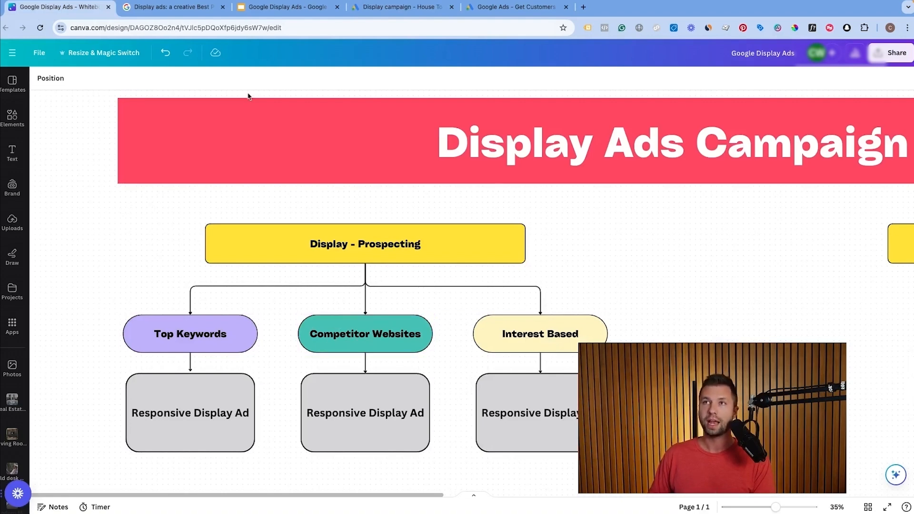
pyautogui.click(386, 7)
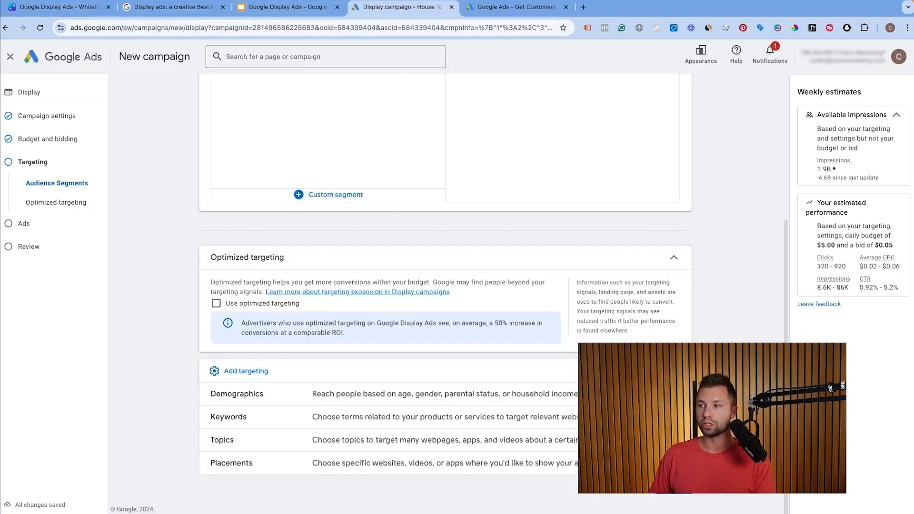
pyautogui.scroll(5, 459, 206)
pyautogui.scroll(-5, 476, 157)
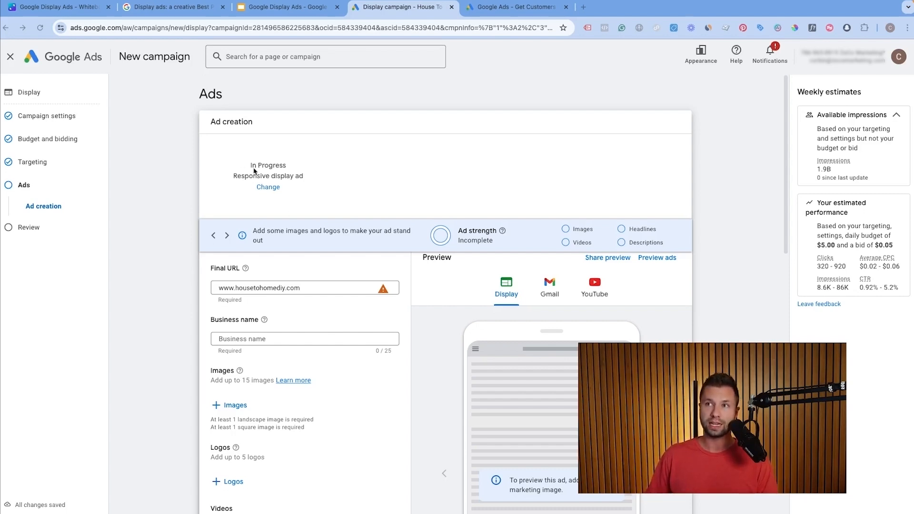
# Look over the responsive display ad form and change the ad type to Upload display ads, leaving the form without saving.
pyautogui.scroll(-2, 353, 239)
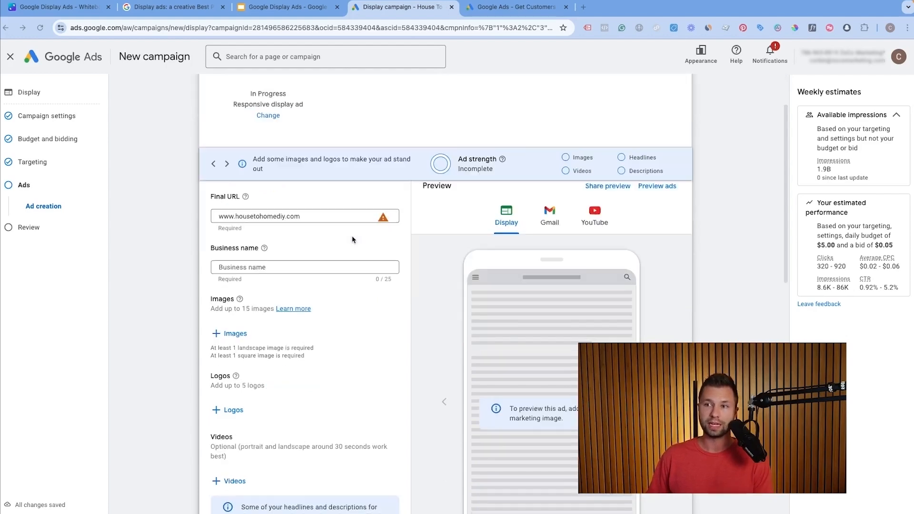
pyautogui.scroll(-10, 341, 227)
pyautogui.scroll(8, 290, 280)
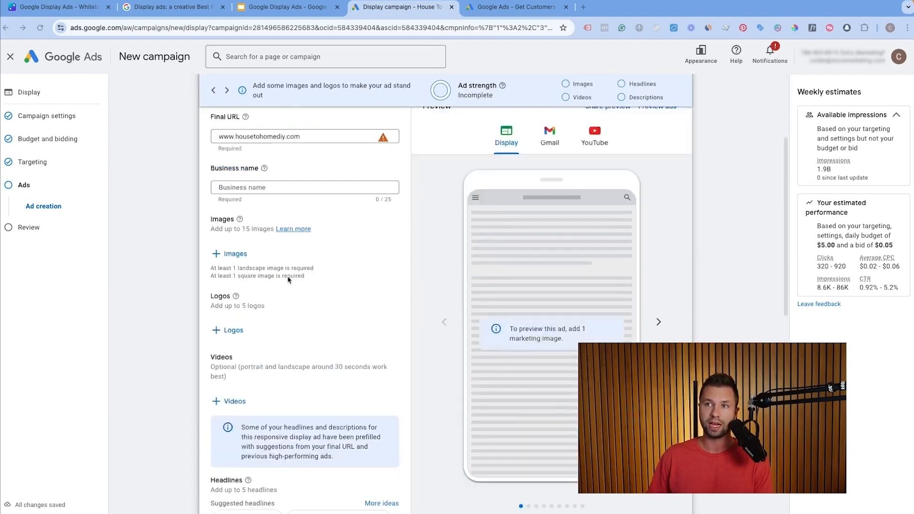
pyautogui.scroll(3, 289, 281)
pyautogui.click(276, 193)
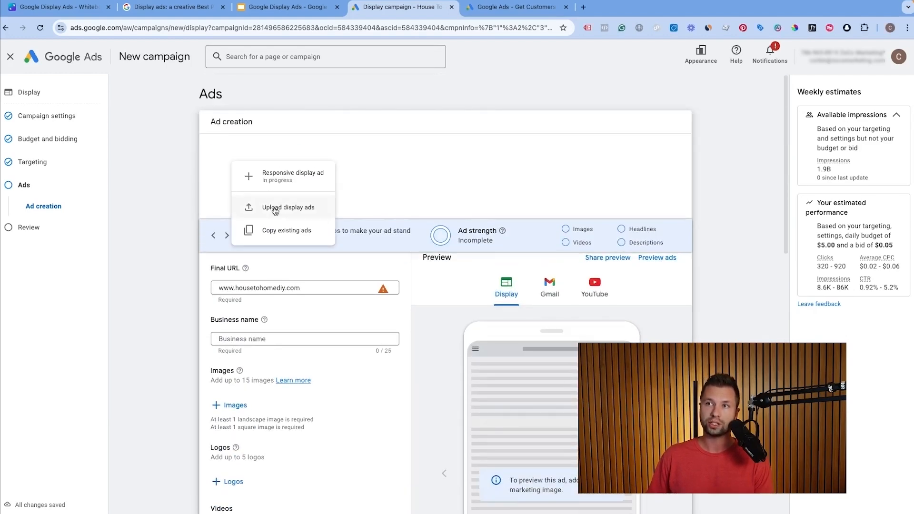
pyautogui.click(276, 210)
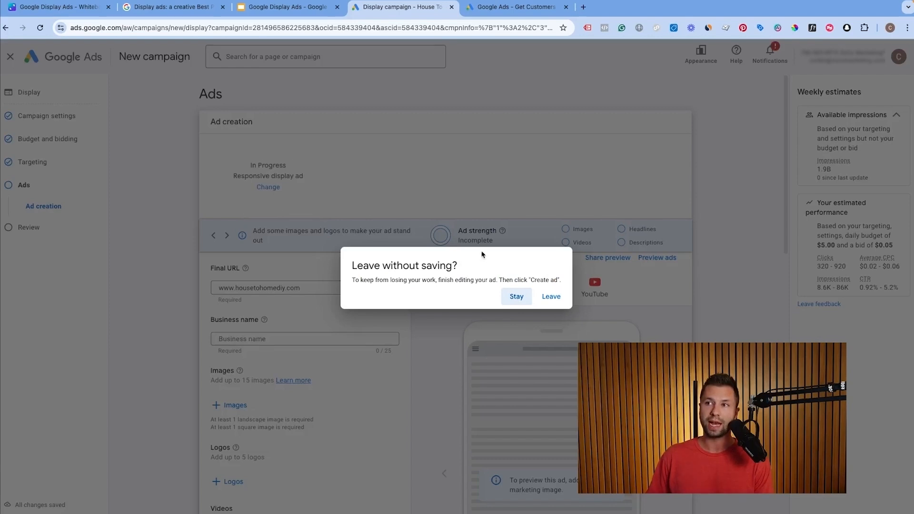
pyautogui.click(551, 296)
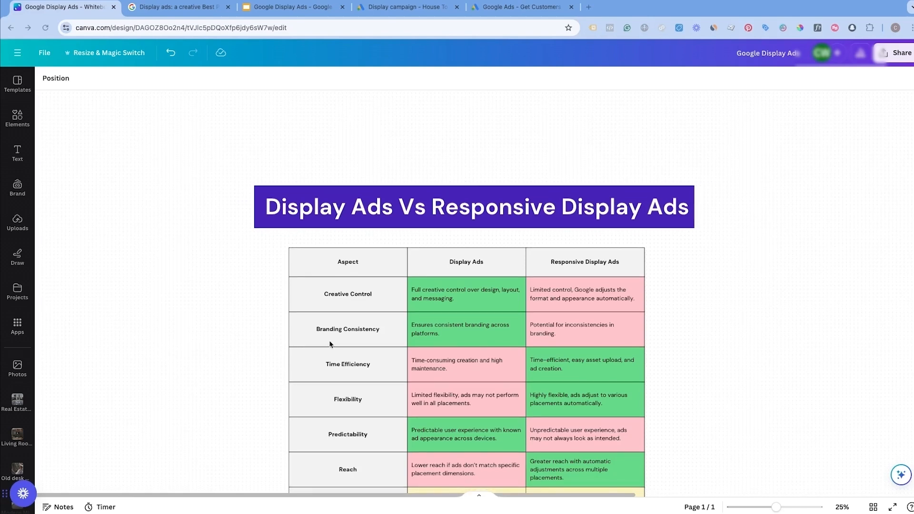
# Read the Display Ads Vs Responsive Display Ads table on the Canva whiteboard, comparing both formats aspect by aspect.
pyautogui.scroll(-1, 330, 344)
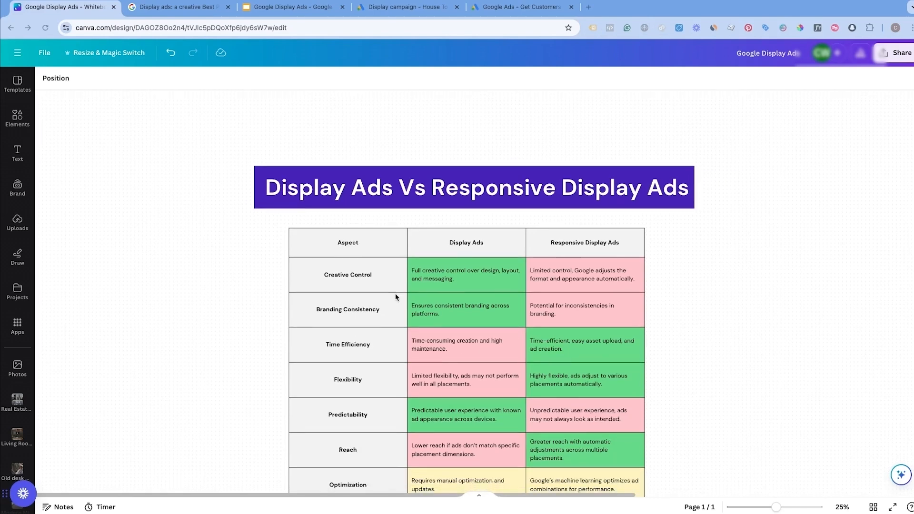
pyautogui.scroll(-5, 395, 296)
pyautogui.scroll(3, 396, 291)
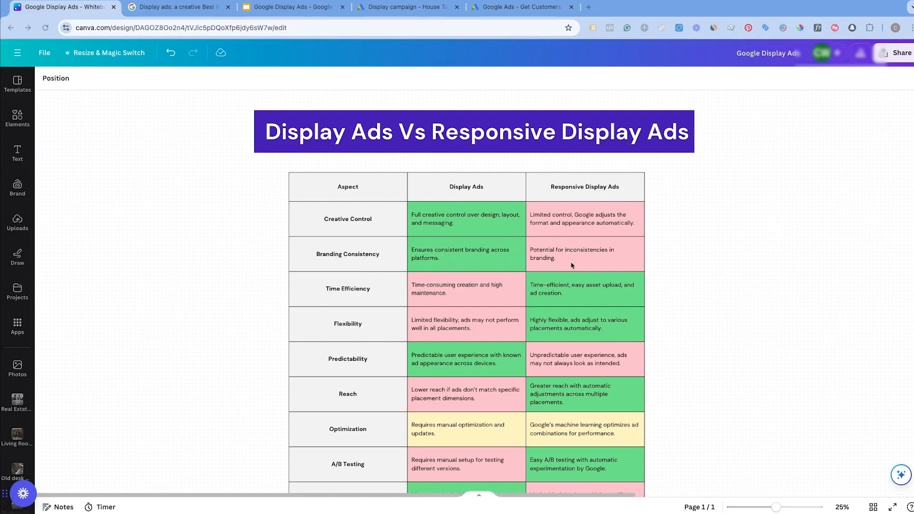
pyautogui.scroll(-2, 572, 265)
pyautogui.scroll(-2, 572, 265)
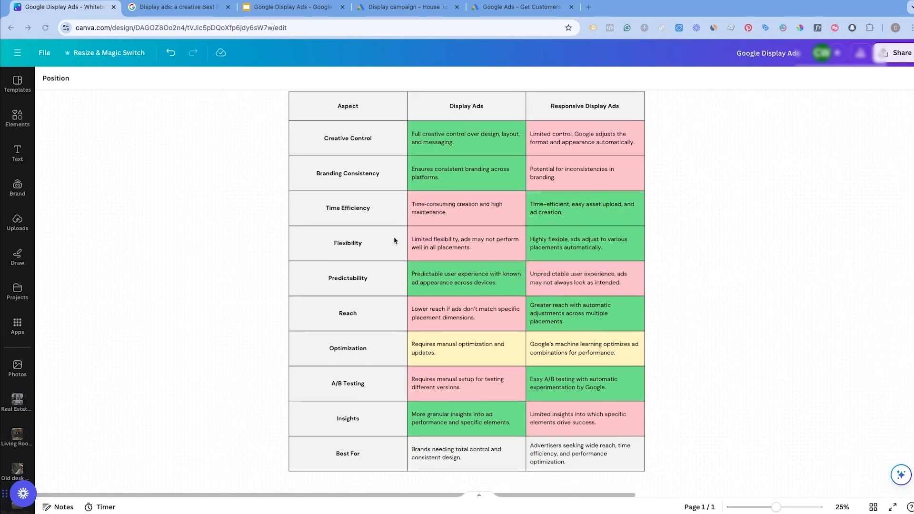
pyautogui.scroll(-2, 455, 306)
pyautogui.scroll(3, 471, 290)
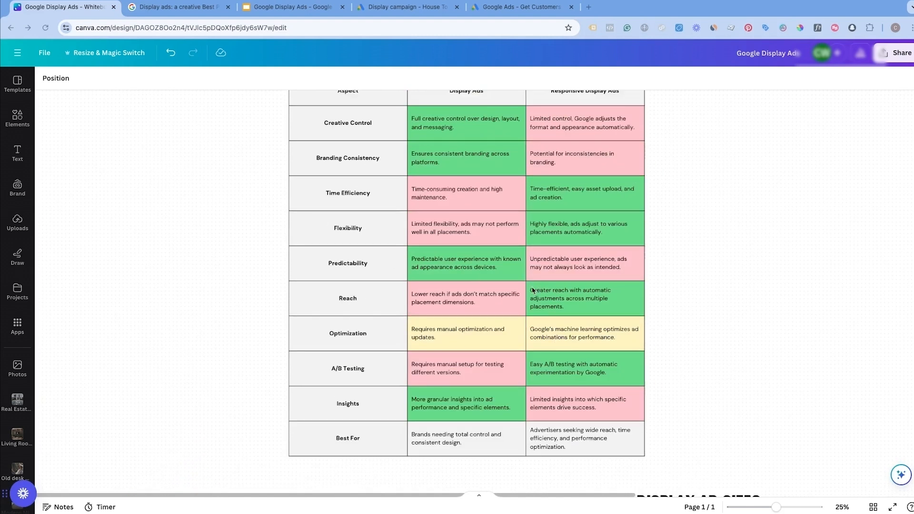
pyautogui.scroll(-1, 561, 318)
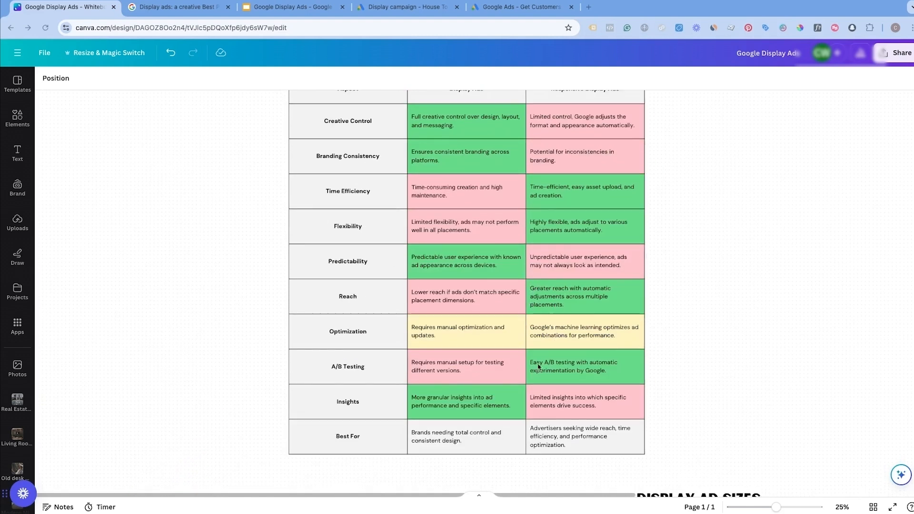
pyautogui.scroll(-3, 557, 373)
# Highlight the Best For text of the responsive display ads column and compare it with the table's other rows.
pyautogui.click(550, 302)
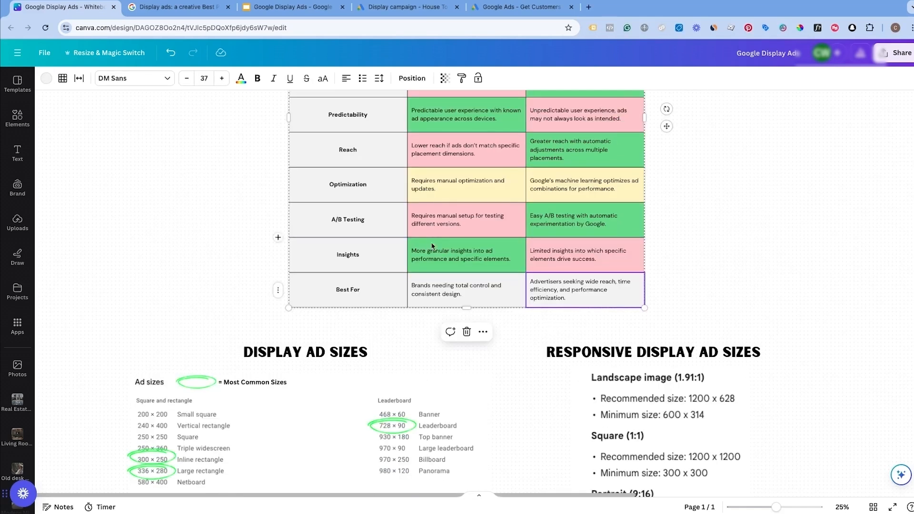
pyautogui.scroll(5, 462, 182)
pyautogui.scroll(-3, 480, 186)
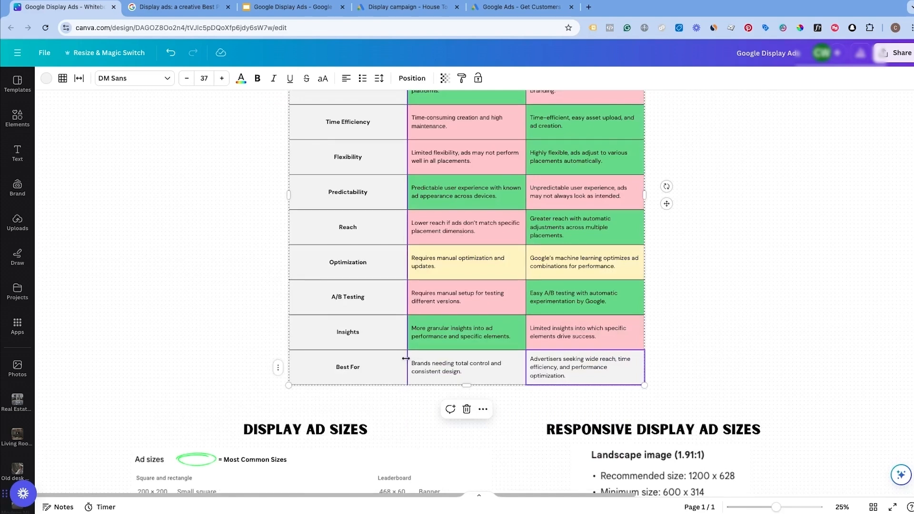
pyautogui.scroll(5, 329, 339)
pyautogui.scroll(-4, 581, 376)
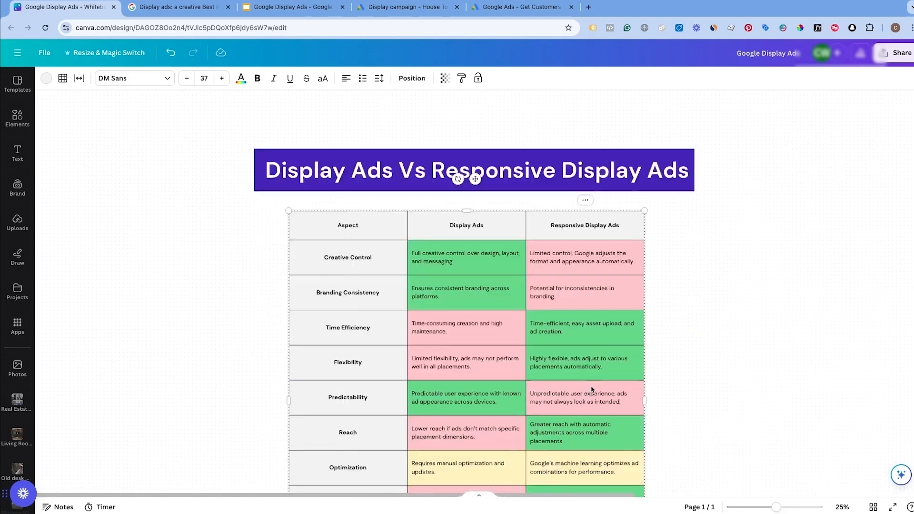
pyautogui.doubleClick(578, 366)
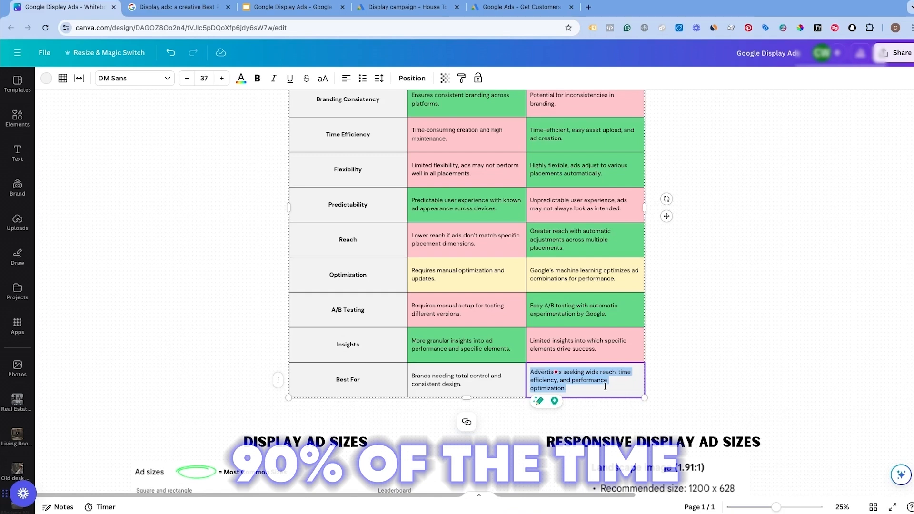
pyautogui.scroll(3, 606, 387)
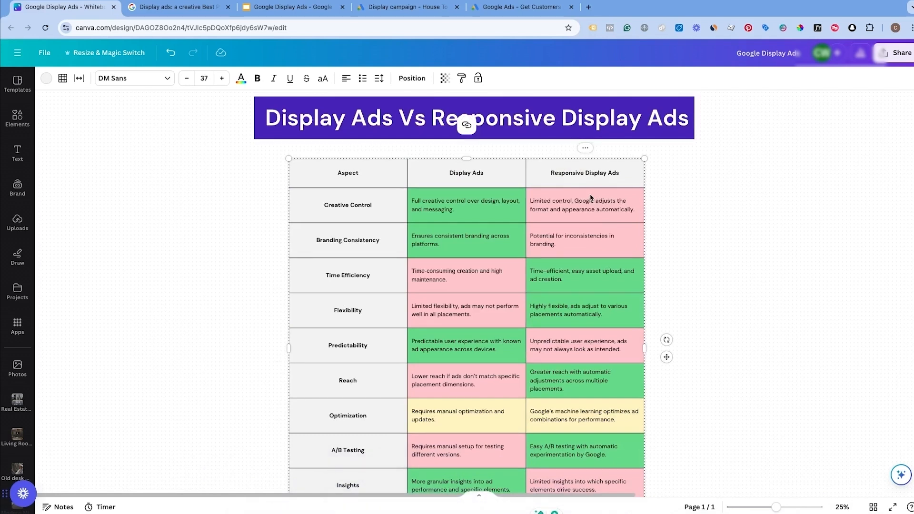
pyautogui.scroll(-5, 464, 213)
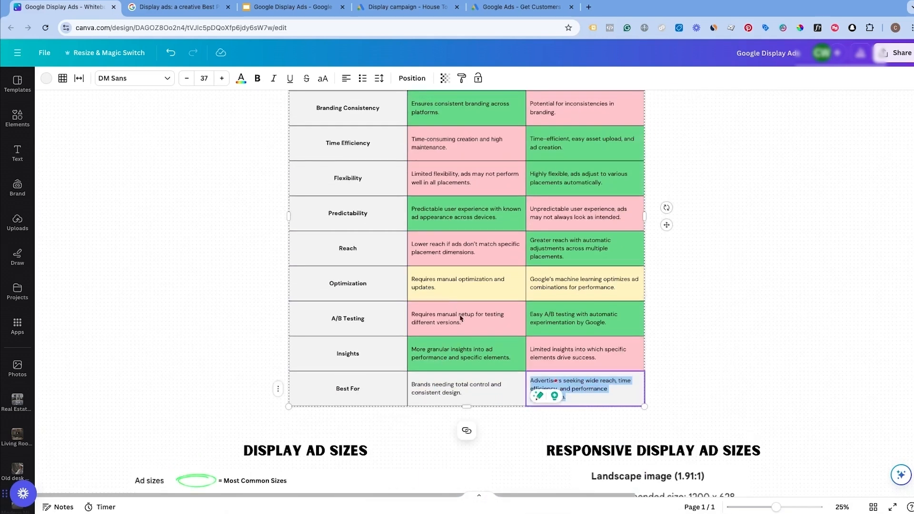
pyautogui.scroll(1, 462, 257)
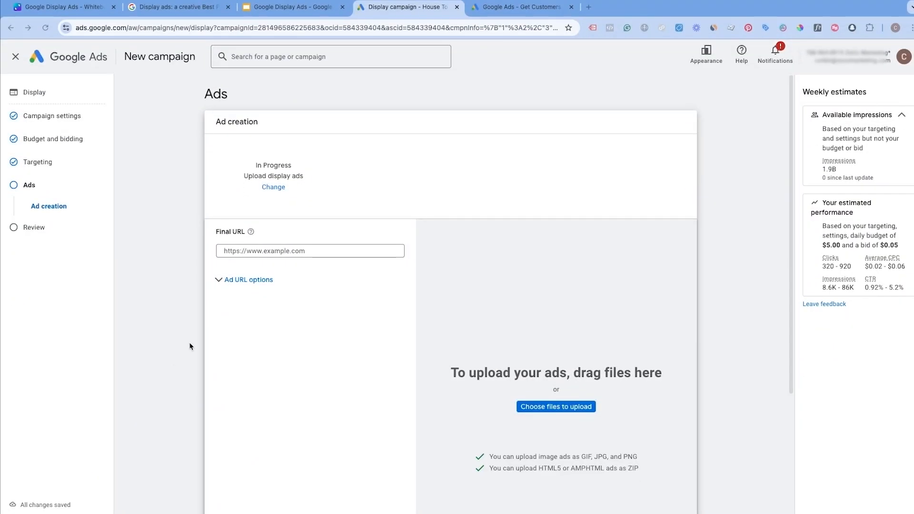
# Inspect the Upload display ads form in Google Ads, including its Final URL field and file chooser, without choosing any file.
pyautogui.scroll(-1, 281, 318)
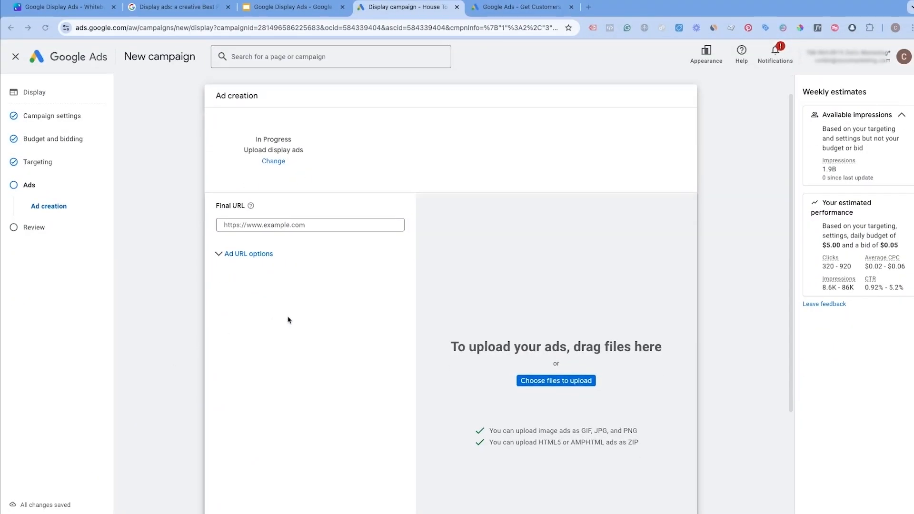
pyautogui.click(254, 227)
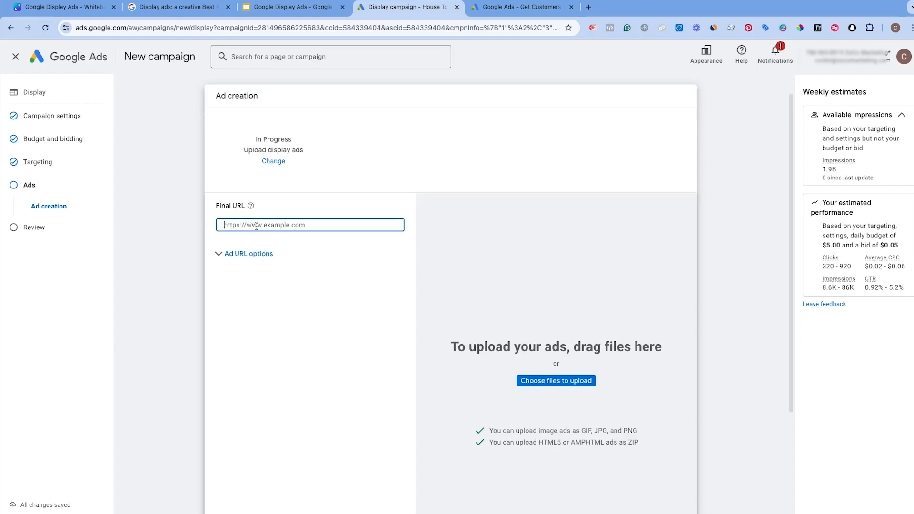
pyautogui.click(546, 383)
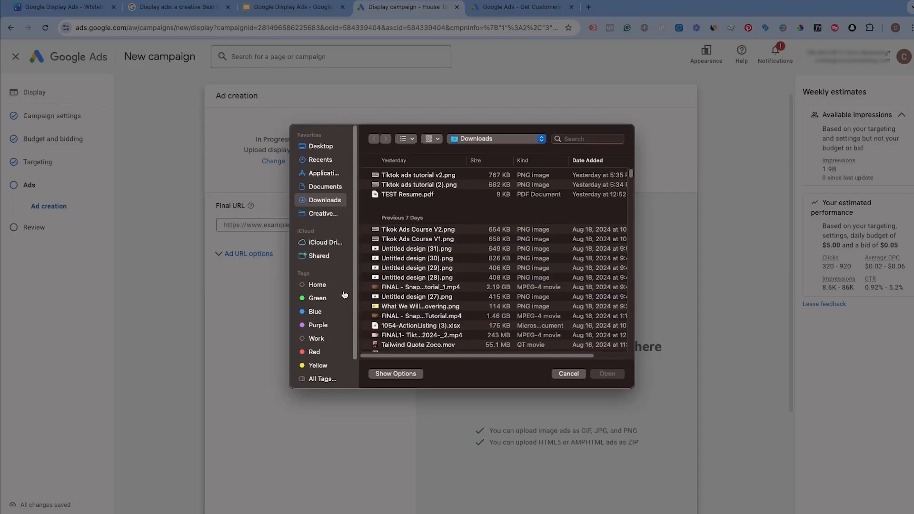
pyautogui.click(564, 375)
pyautogui.scroll(-2, 387, 363)
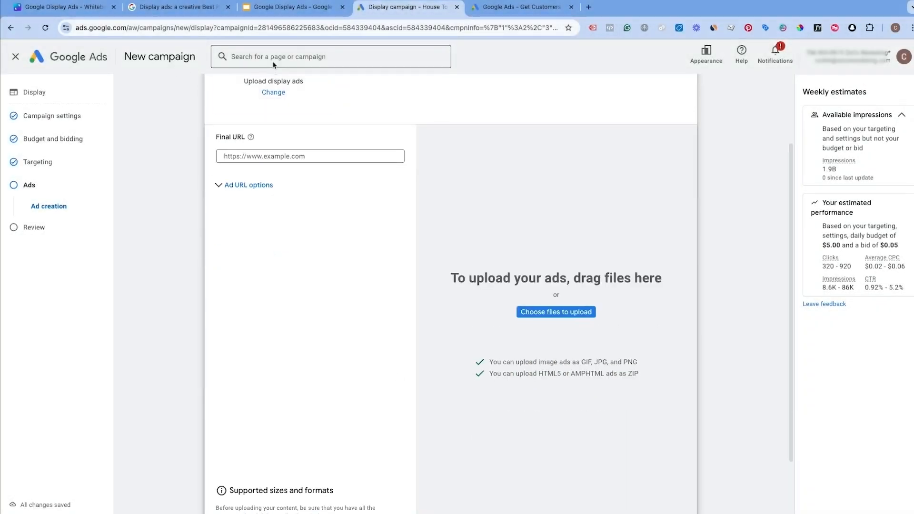
# Switch back to the Canva whiteboard and look over its display ad reference material.
pyautogui.click(279, 13)
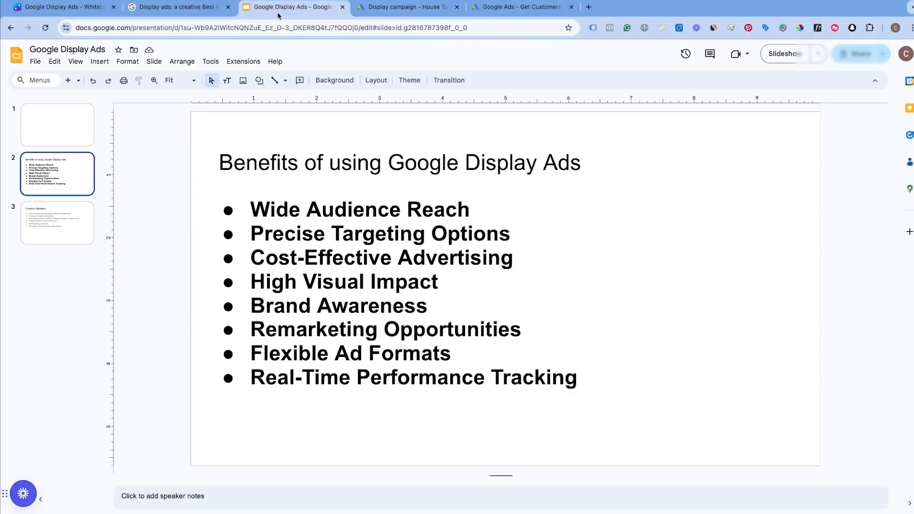
pyautogui.click(70, 12)
pyautogui.scroll(-3, 201, 155)
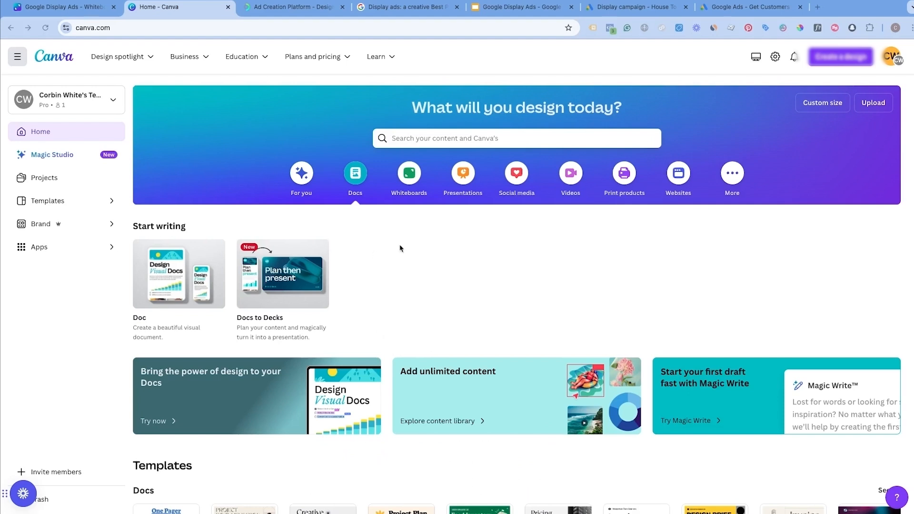
# Check the whiteboard's common display ad sizes and create a new custom-size Canva design of 300 × 250 px.
pyautogui.click(842, 57)
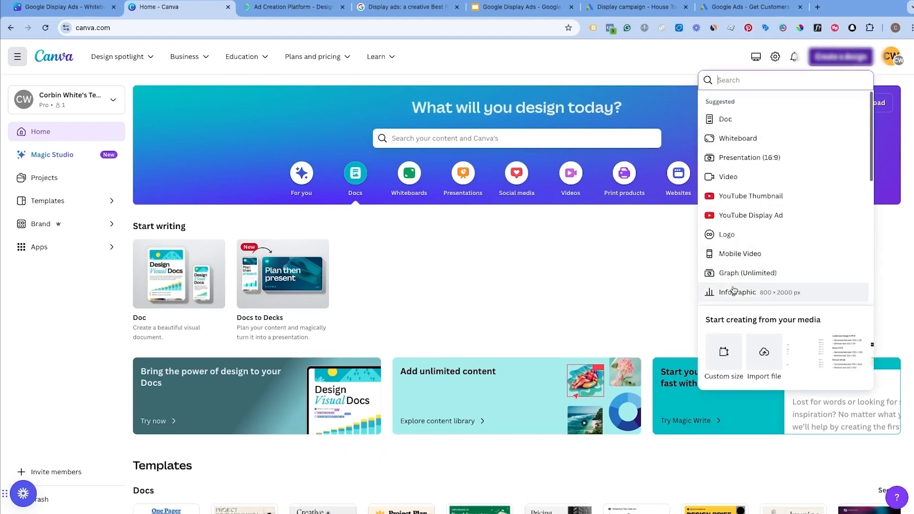
pyautogui.click(724, 351)
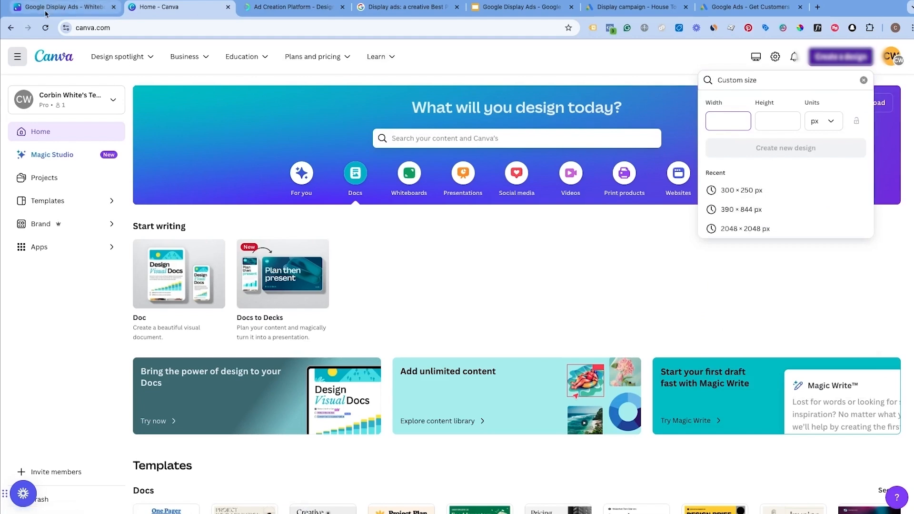
pyautogui.click(62, 6)
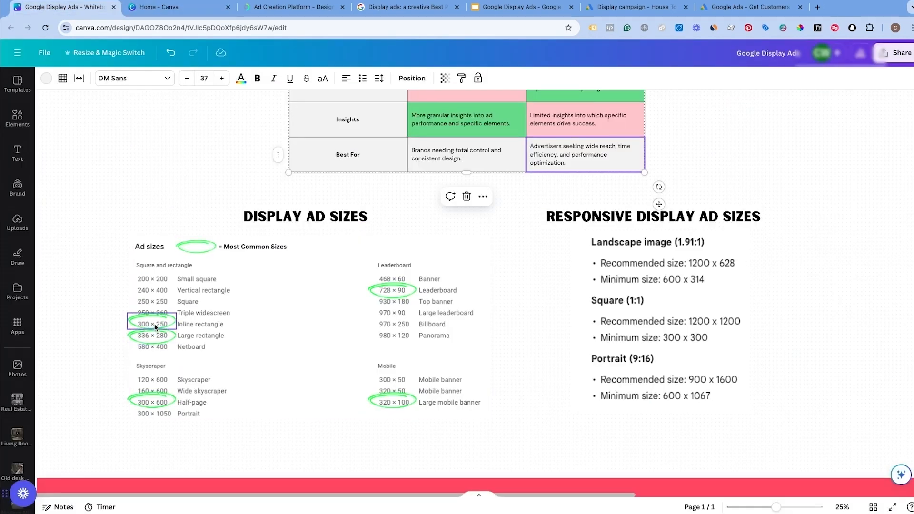
pyautogui.click(175, 14)
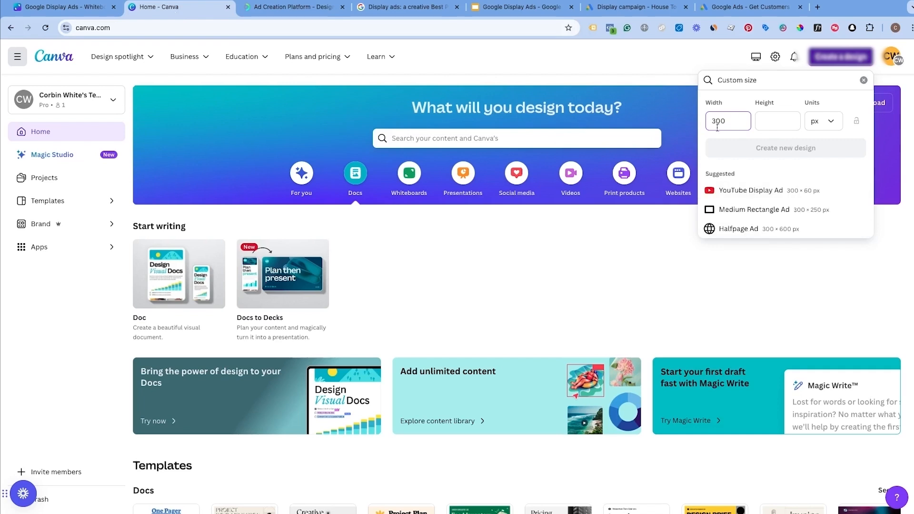
pyautogui.click(781, 121)
pyautogui.write('250')
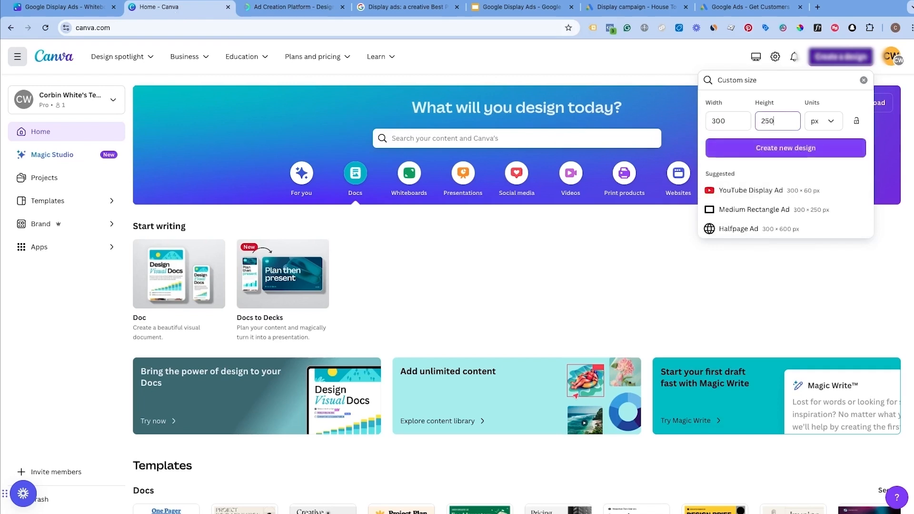
pyautogui.click(772, 148)
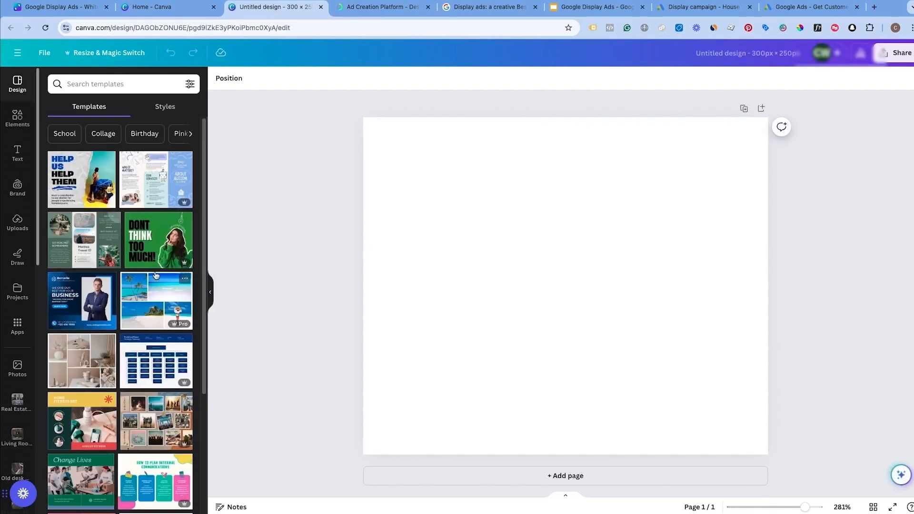
# Apply the blue and white creative marketing agency template to the blank design and nudge its circular photo up and outward.
pyautogui.scroll(-5, 119, 238)
pyautogui.scroll(-4, 122, 259)
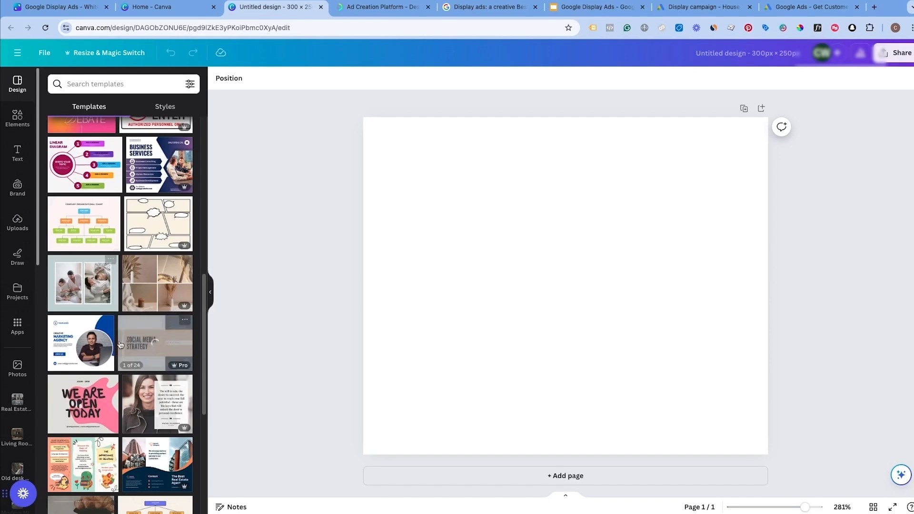
pyautogui.click(67, 346)
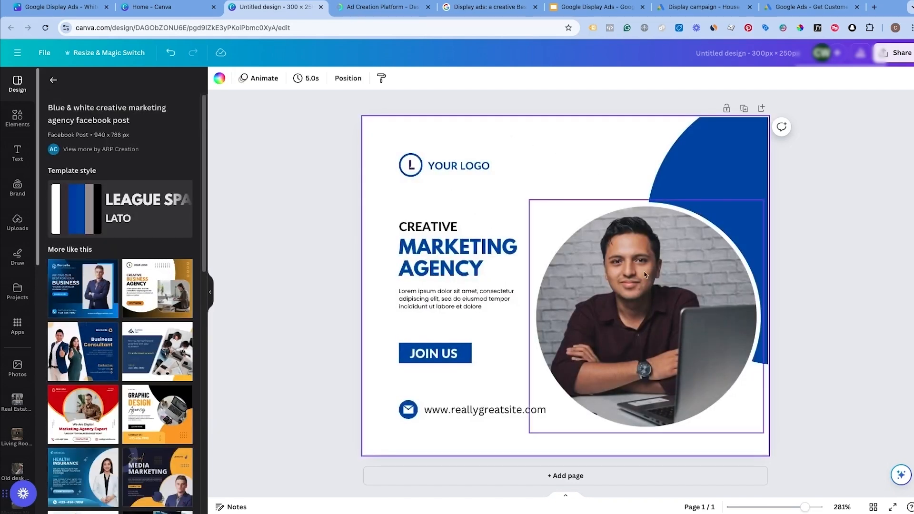
pyautogui.moveTo(643, 287)
pyautogui.mouseDown()
pyautogui.moveTo(566, 201)
pyautogui.moveTo(644, 251)
pyautogui.moveTo(653, 281)
pyautogui.mouseUp()
# Enlarge the JOIN US text together with its blue rectangle to make the call to action more prominent.
pyautogui.click(464, 359)
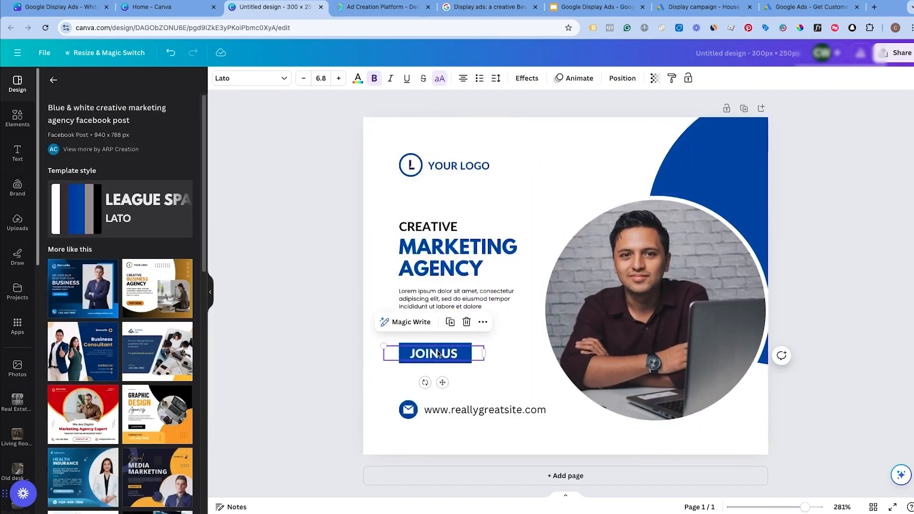
pyautogui.moveTo(340, 337); pyautogui.dragTo(525, 375)
pyautogui.moveTo(462, 344)
pyautogui.mouseDown()
pyautogui.moveTo(475, 373)
pyautogui.moveTo(470, 355)
pyautogui.mouseUp()
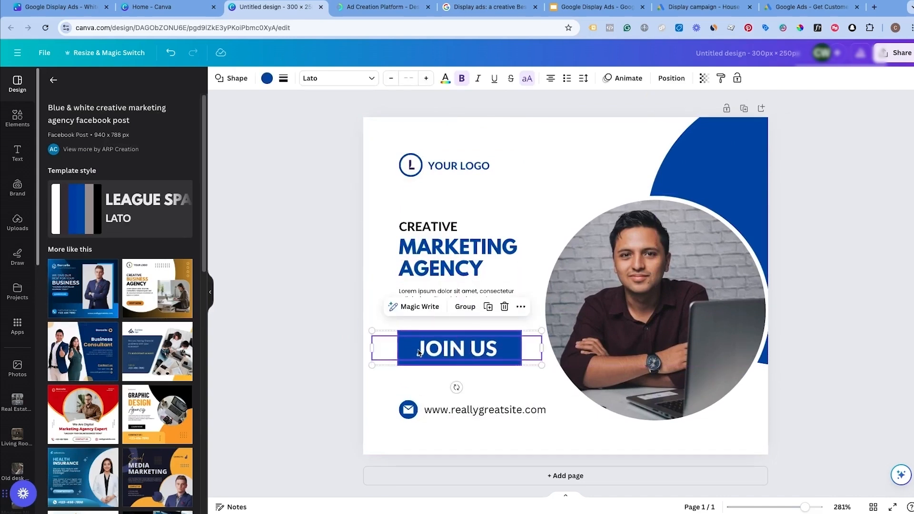
pyautogui.moveTo(337, 328); pyautogui.dragTo(521, 368)
pyautogui.click(303, 247)
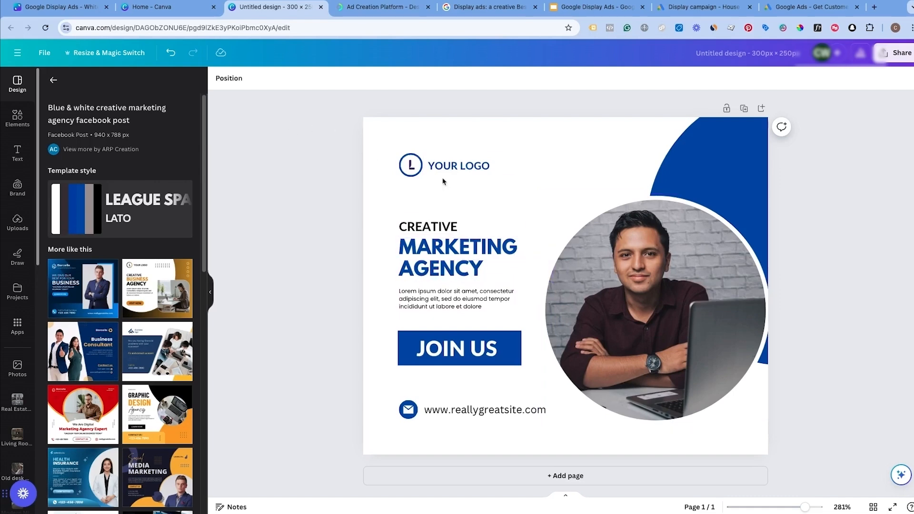
# Review the display ad sizes on the Canva whiteboard and examine Creatopy's home page and pricing plans.
pyautogui.click(80, 9)
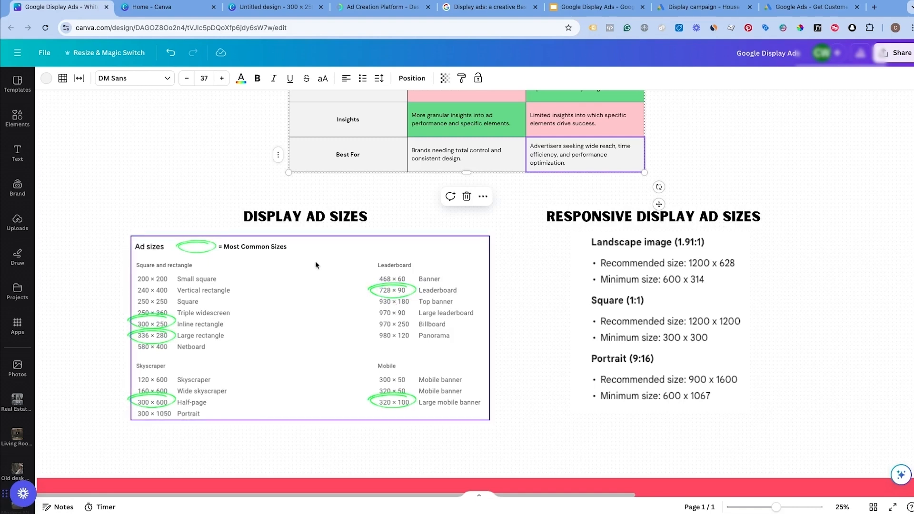
pyautogui.click(367, 10)
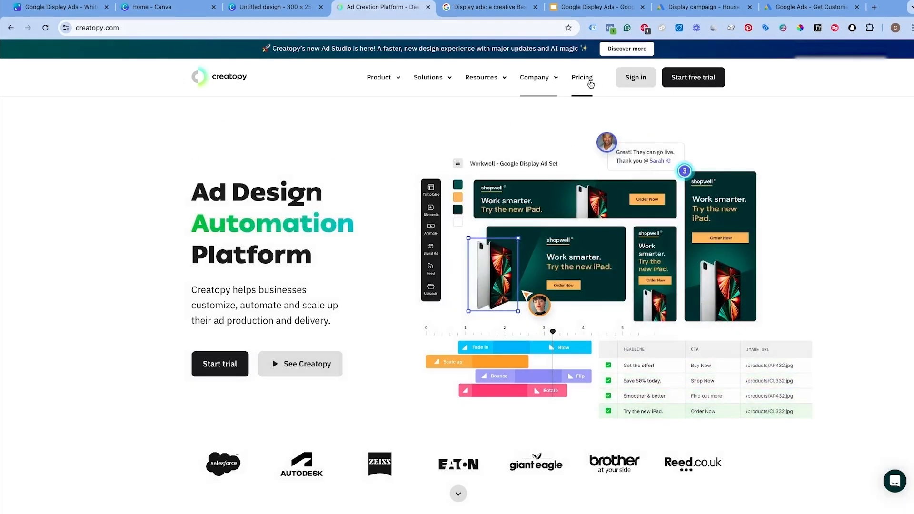
pyautogui.click(590, 84)
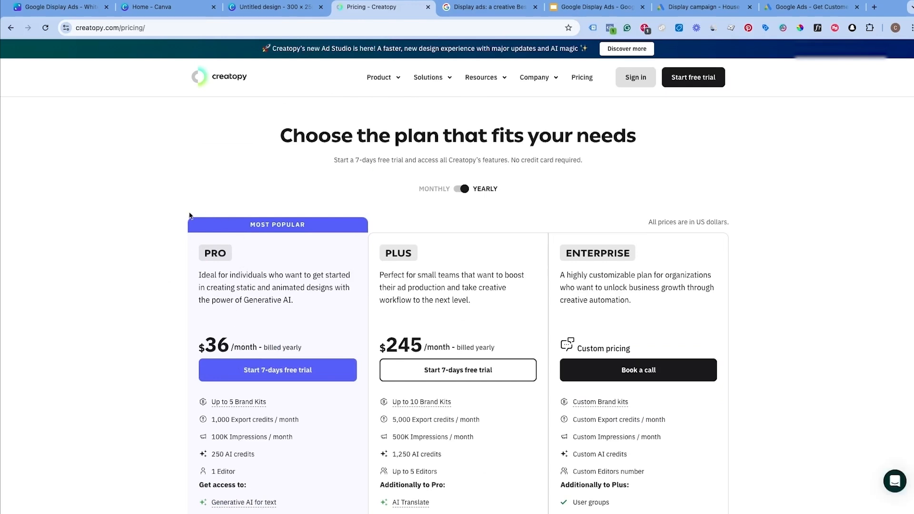
pyautogui.click(65, 7)
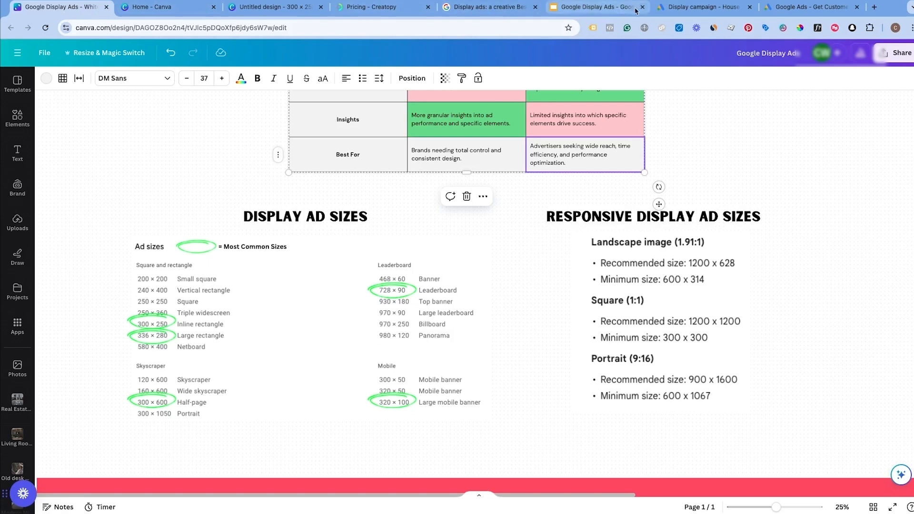
# Switch to the Google Ads campaign and start a new responsive display ad instead of uploading display ads.
pyautogui.click(692, 9)
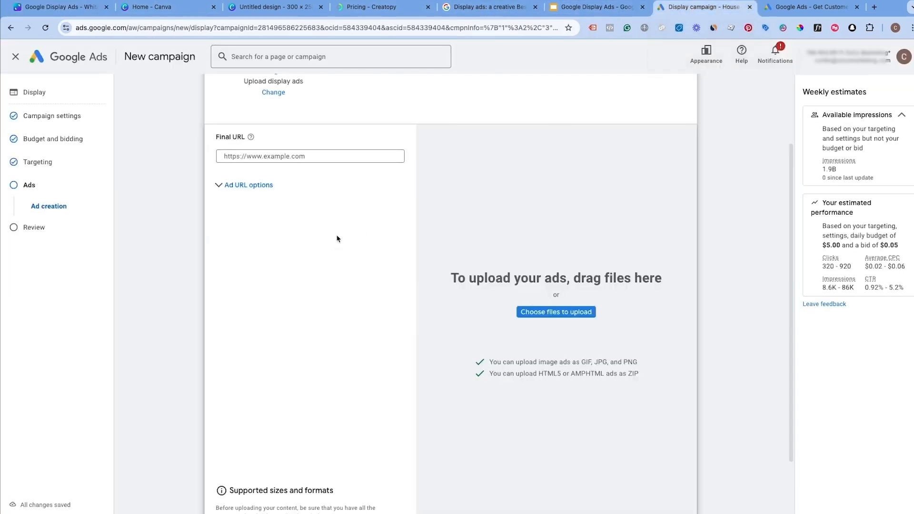
pyautogui.scroll(2, 300, 191)
pyautogui.click(273, 187)
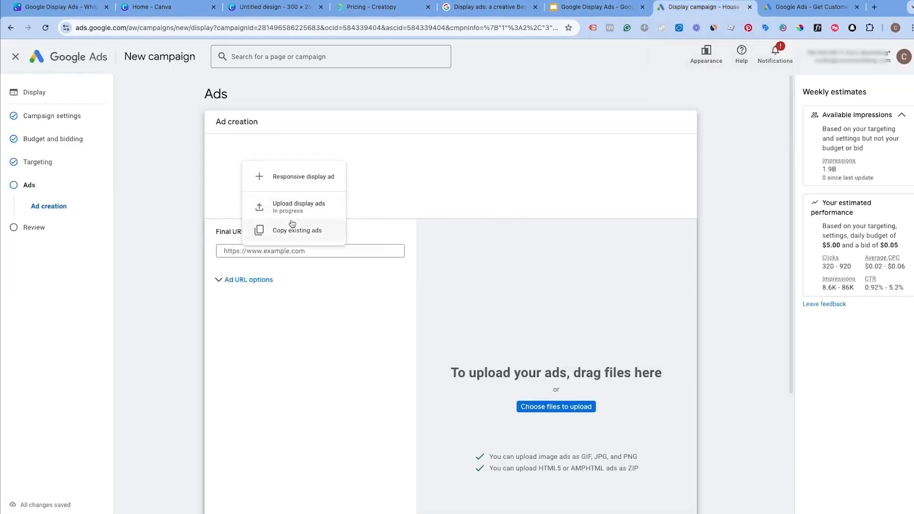
pyautogui.click(292, 177)
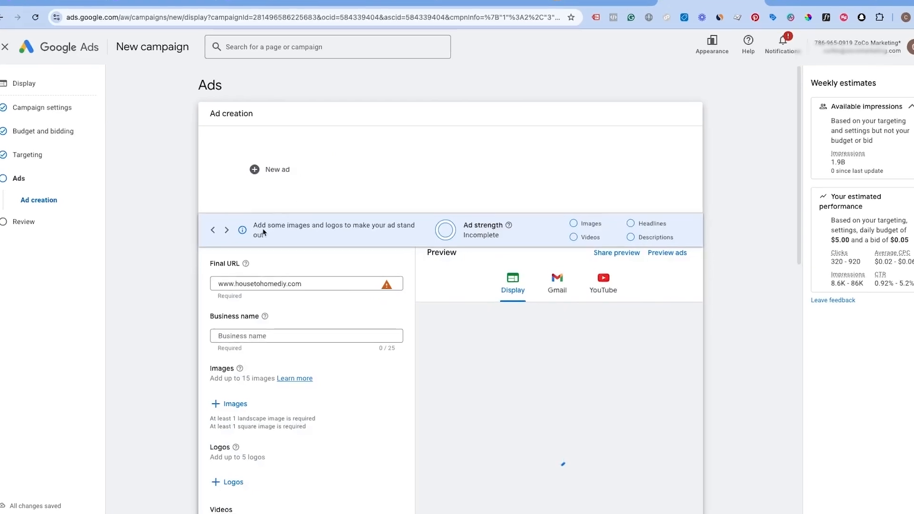
pyautogui.click(217, 284)
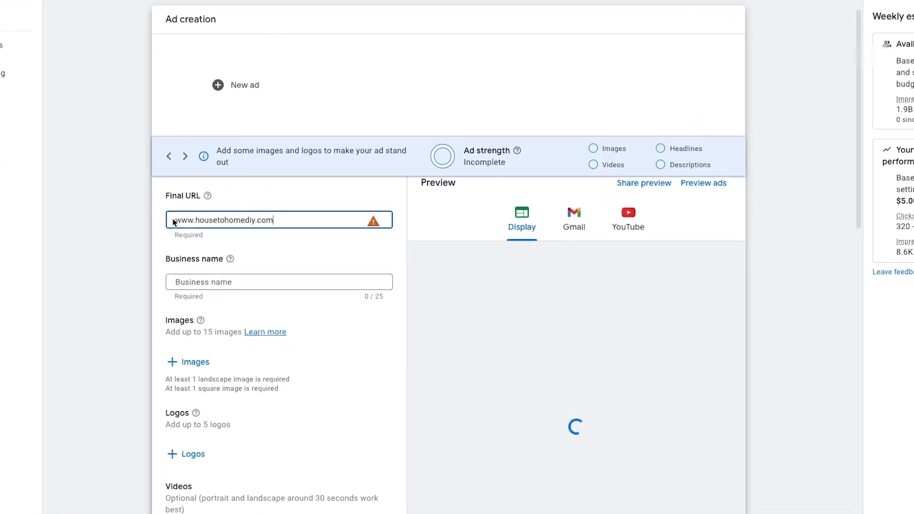
pyautogui.click(174, 222)
pyautogui.write('https')
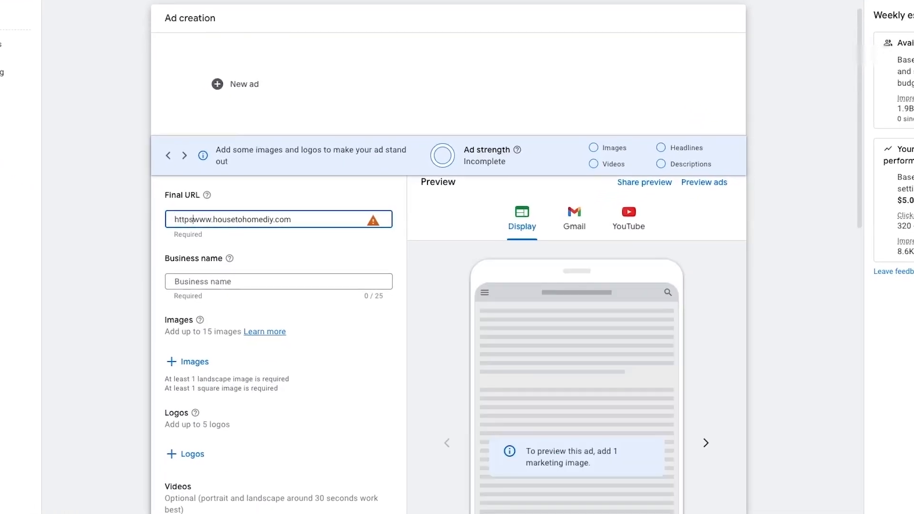
pyautogui.write('://')
# Set the ad's business name to House To Home DIY.
pyautogui.click(267, 282)
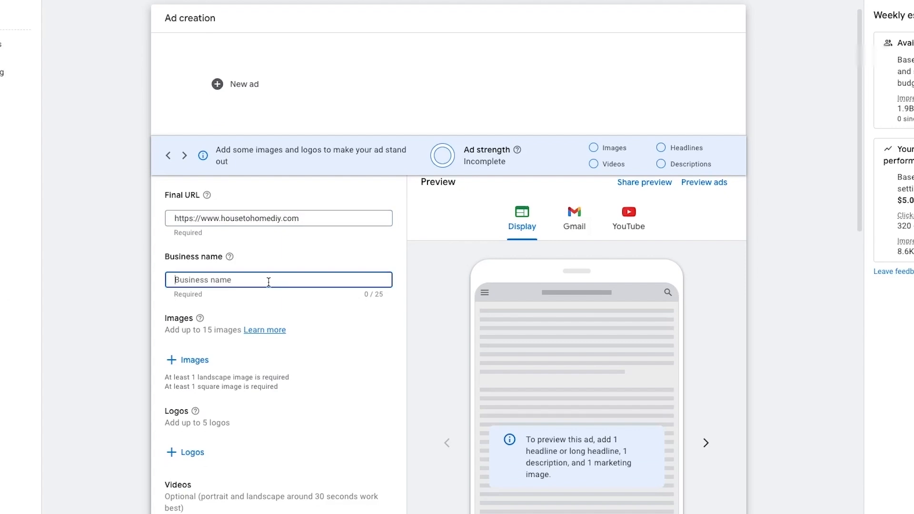
pyautogui.write('Hos')
pyautogui.write('se To Home DIY')
pyautogui.scroll(-2, 256, 269)
pyautogui.click(255, 270)
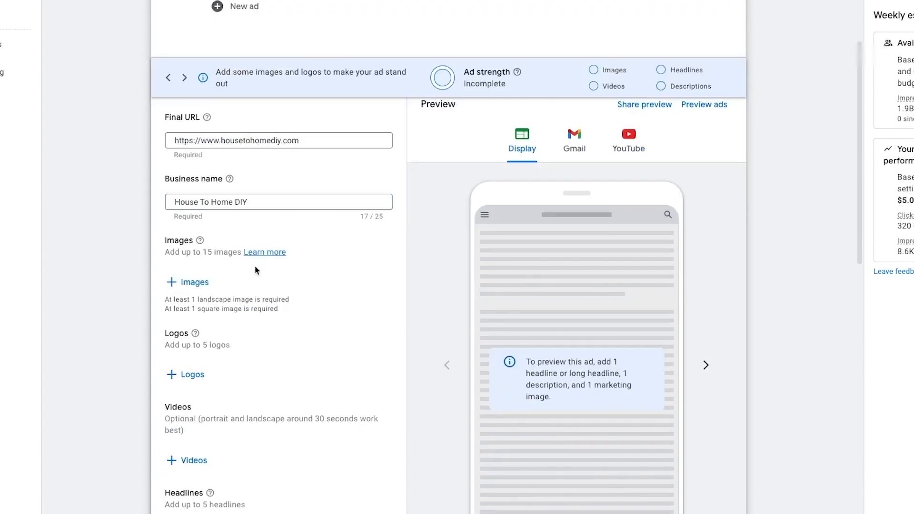
# Open the ad's image picker and look through its suggested, asset library, website or social, and upload sources.
pyautogui.scroll(-1, 255, 269)
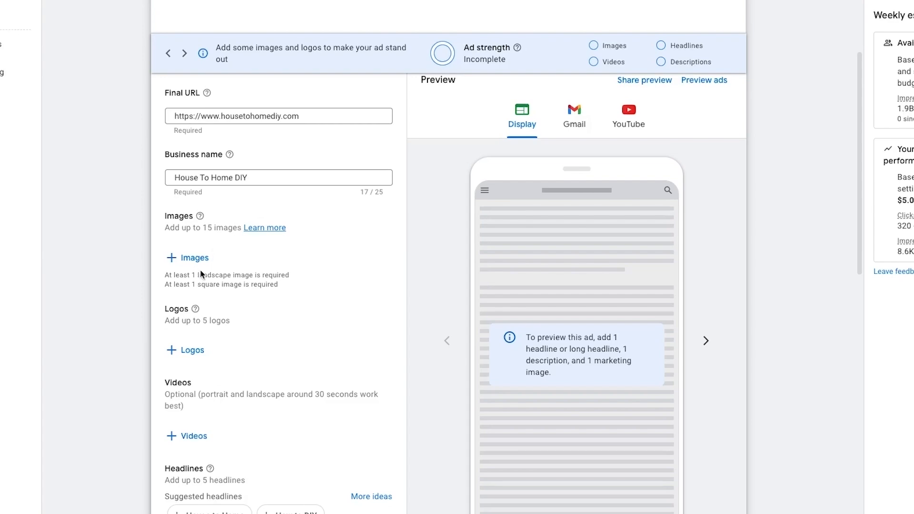
pyautogui.click(191, 258)
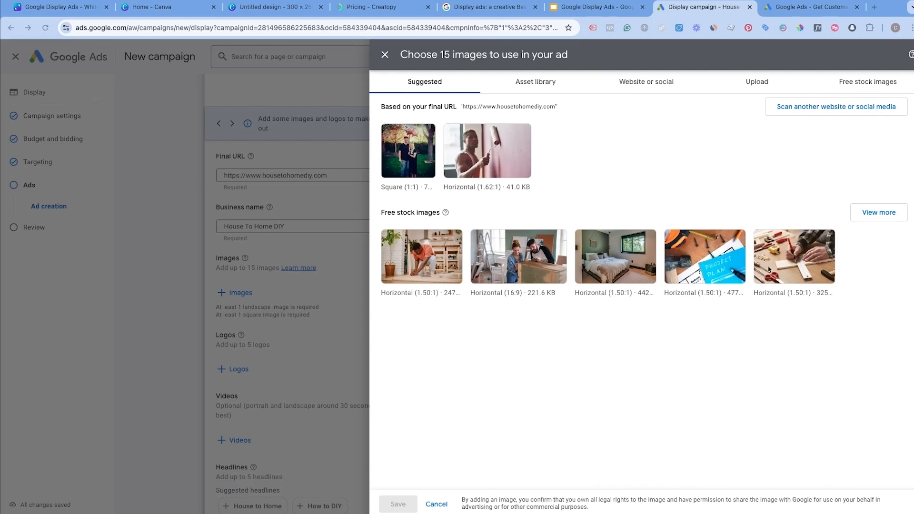
pyautogui.click(522, 86)
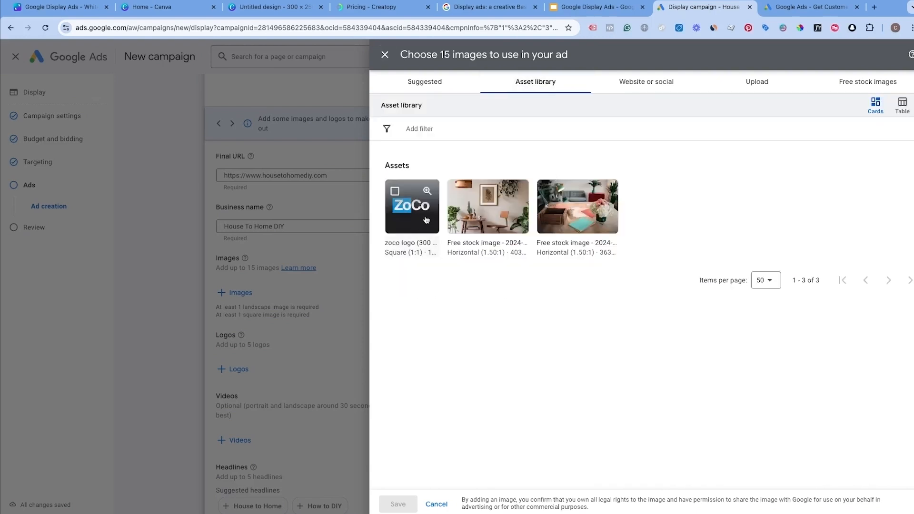
pyautogui.click(647, 82)
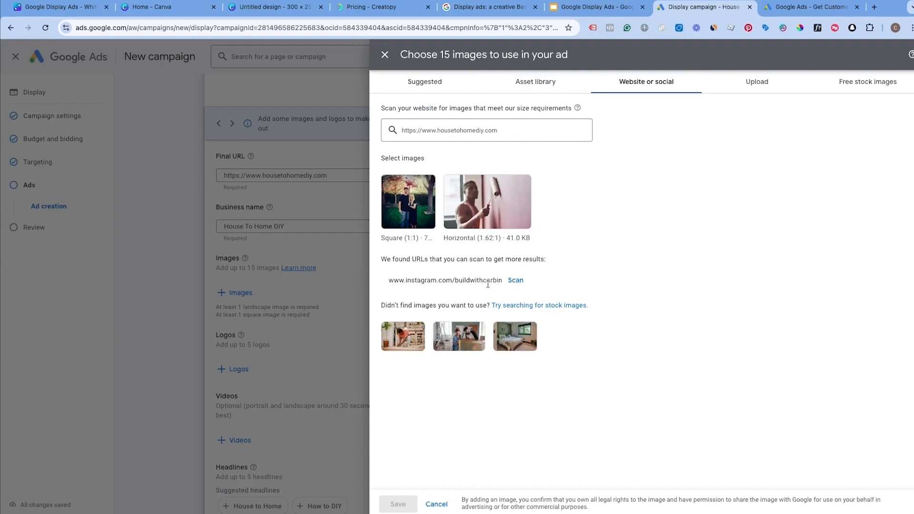
pyautogui.click(759, 84)
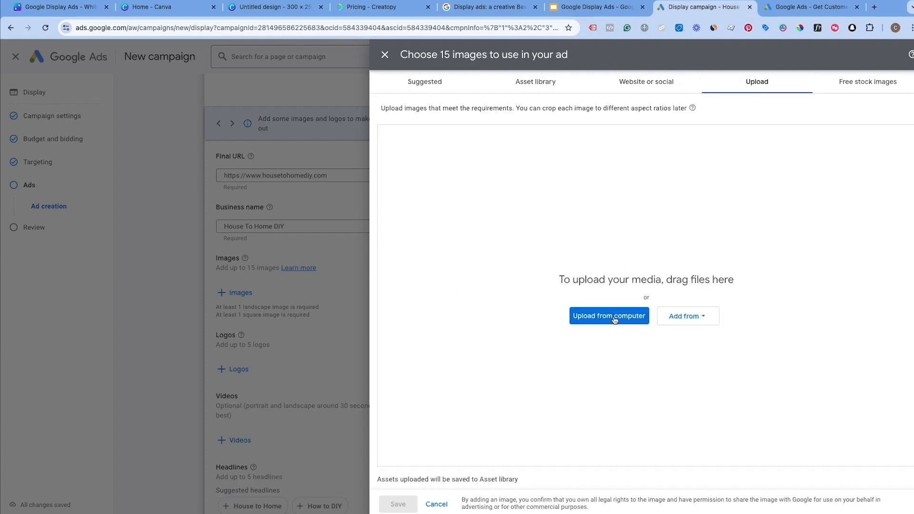
# Search the free stock images for "electric fireplace", replacing the website address in the search field.
pyautogui.click(860, 82)
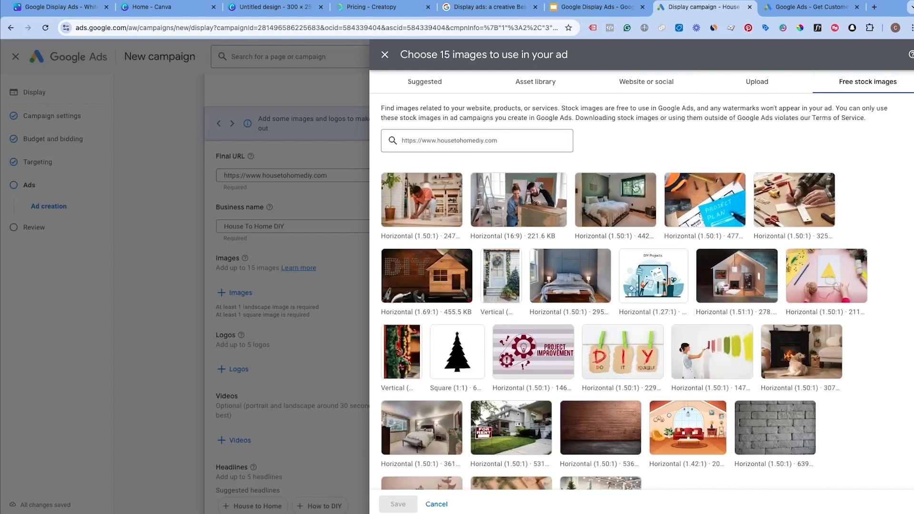
pyautogui.click(505, 140)
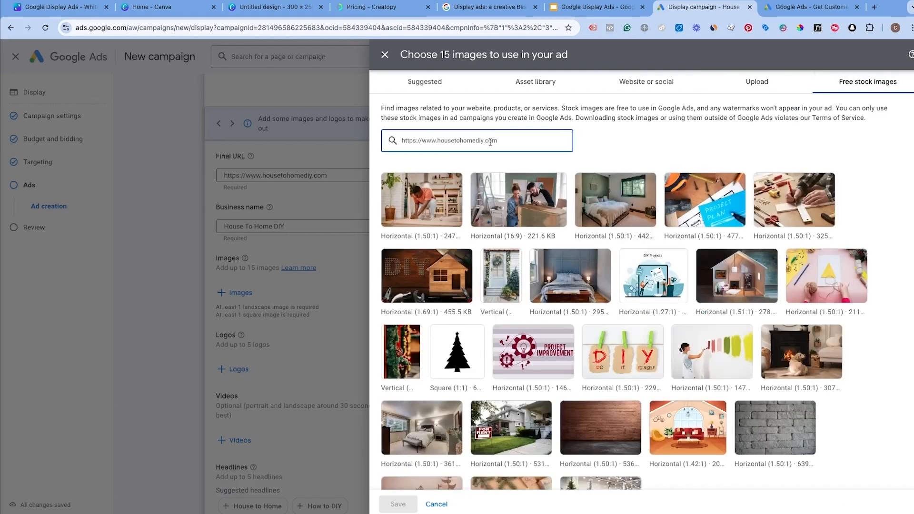
pyautogui.moveTo(491, 142); pyautogui.dragTo(411, 143)
pyautogui.press('BackSpace')
pyautogui.press('BackSpace')
pyautogui.press('BackSpace')
pyautogui.press('BackSpace')
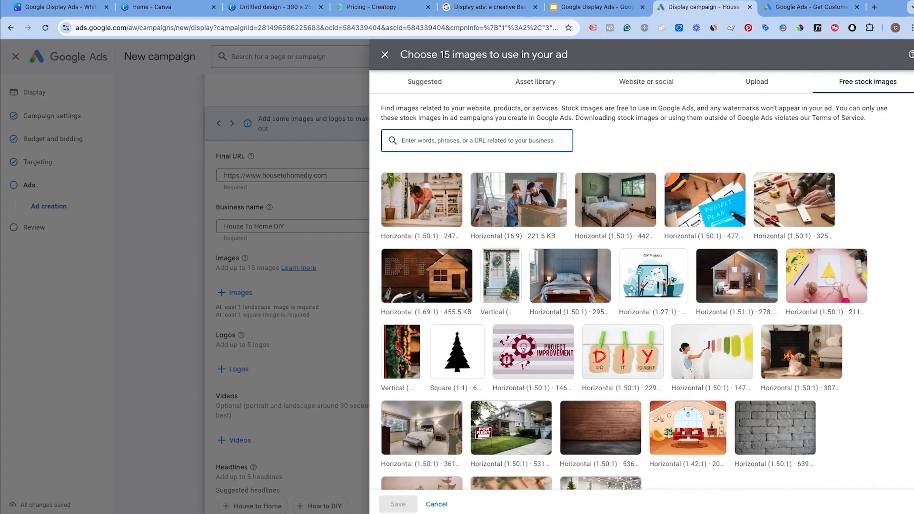
pyautogui.write('electr')
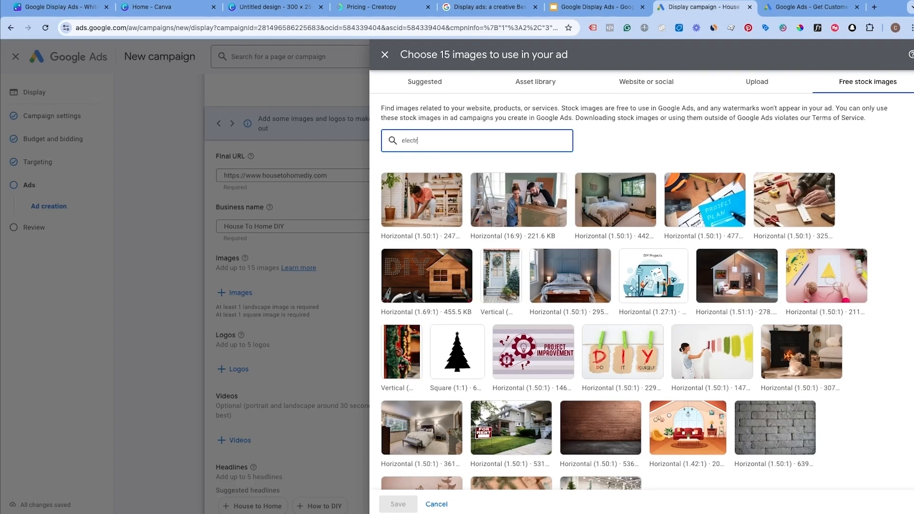
pyautogui.write('ic fireplace')
pyautogui.press('Return')
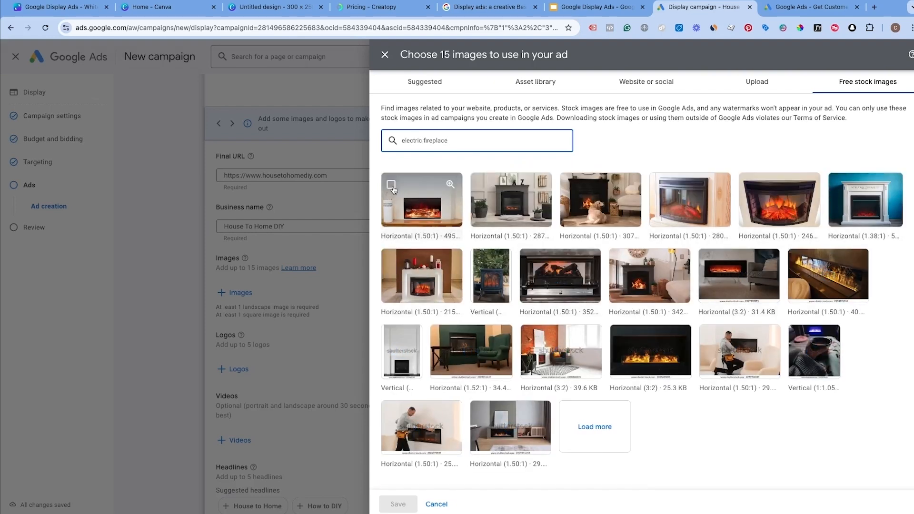
# Select the first electric fireplace image for the ad and close the crop view of the green armchair image without adding it.
pyautogui.click(433, 213)
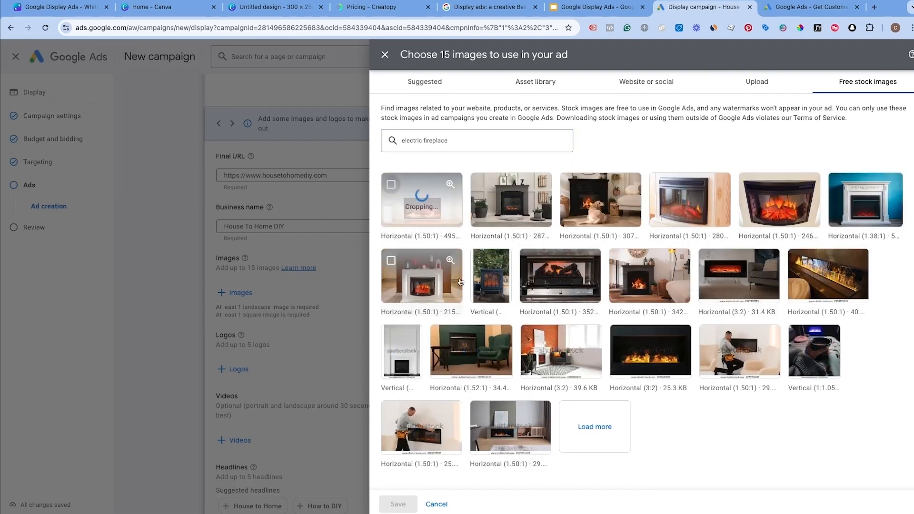
pyautogui.click(442, 342)
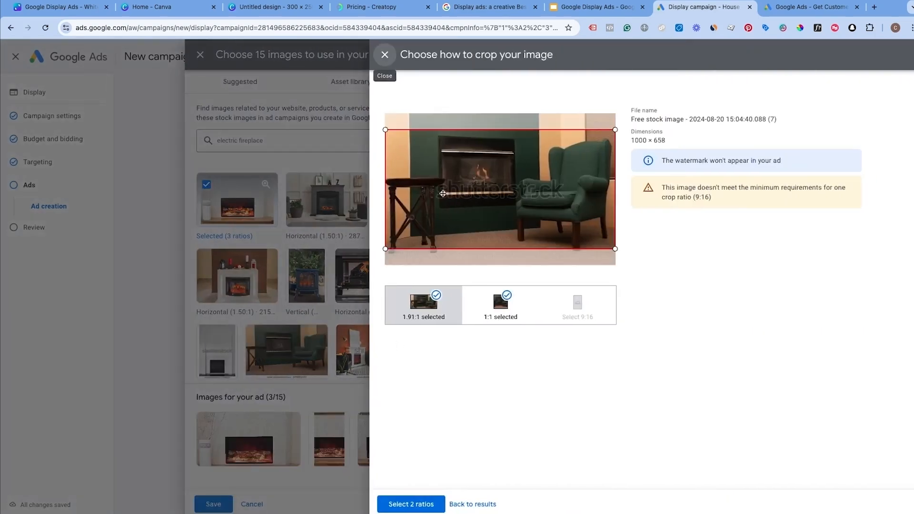
pyautogui.click(385, 55)
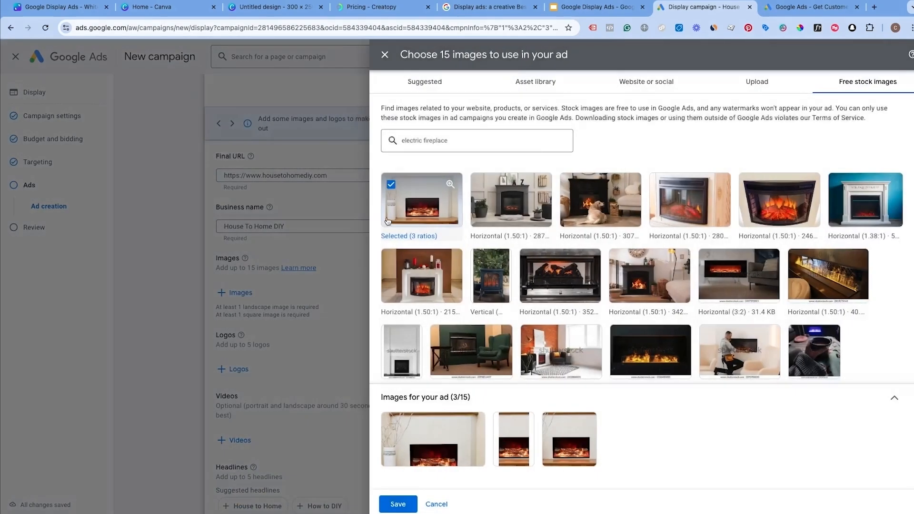
# Open the crop view for the stock image of the fireplace with the green armchair.
pyautogui.click(439, 337)
pyautogui.click(385, 54)
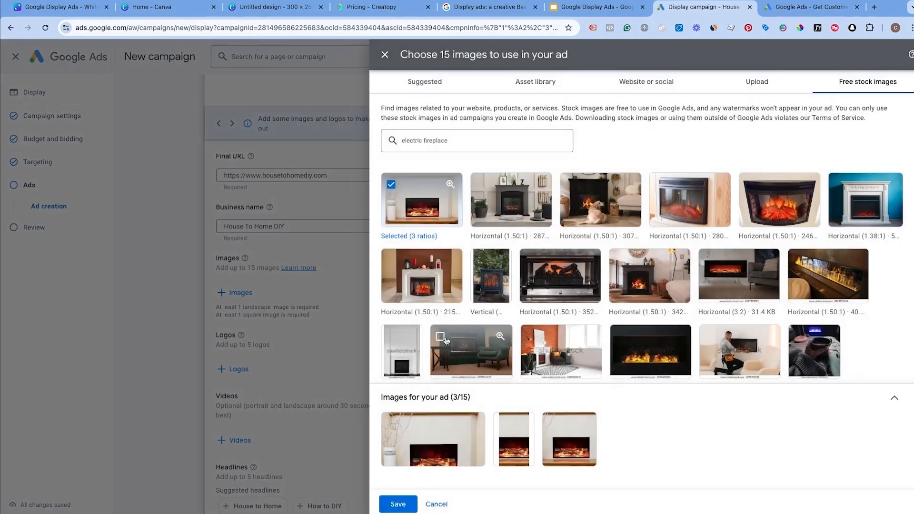
pyautogui.click(440, 339)
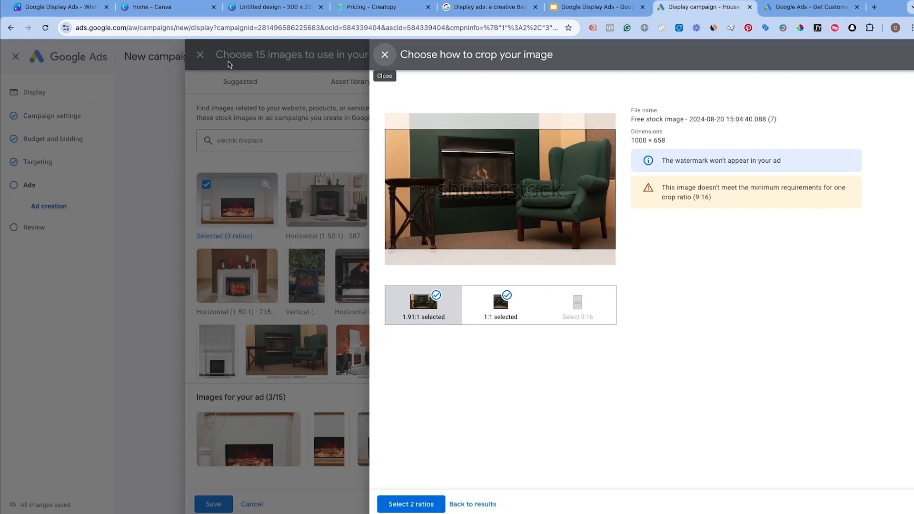
# Check the responsive display ad sizes on the Canva whiteboard, and return to the image's crop view in Google Ads.
pyautogui.click(71, 11)
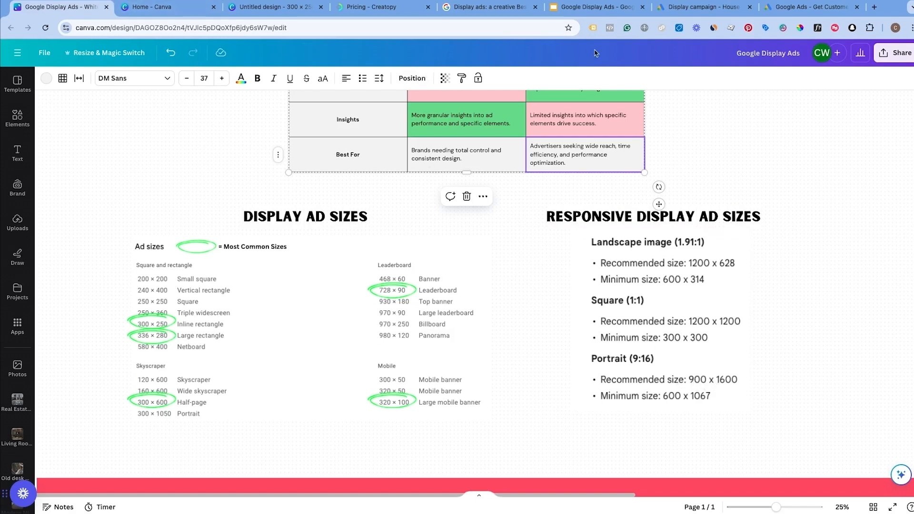
pyautogui.click(809, 6)
pyautogui.click(700, 7)
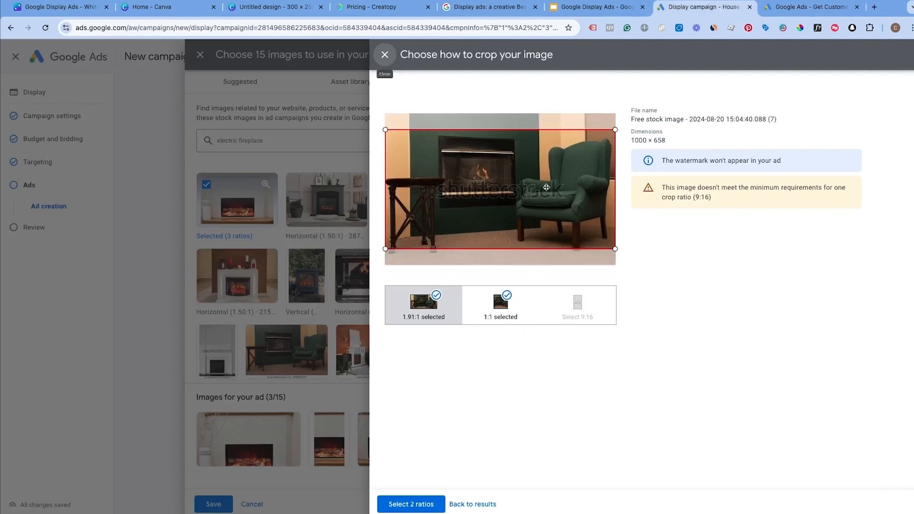
# Adjust the green armchair image's crop, check the watermark note, and add the image in the 1.91:1 and 1:1 ratios.
pyautogui.moveTo(547, 188); pyautogui.dragTo(498, 197)
pyautogui.click(500, 304)
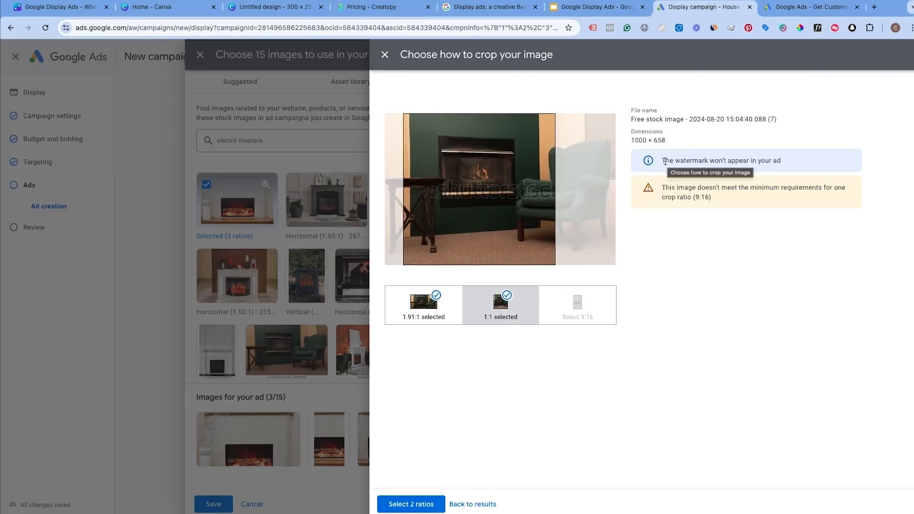
pyautogui.moveTo(665, 161); pyautogui.dragTo(788, 167)
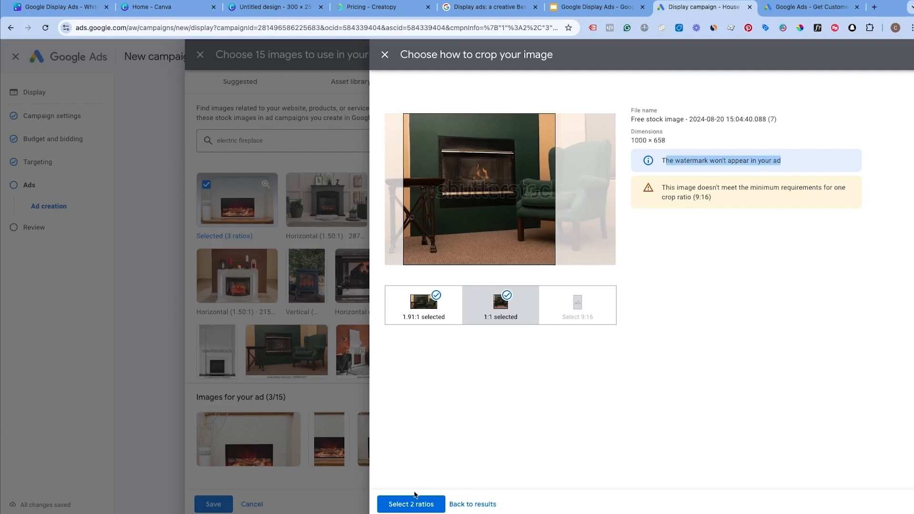
pyautogui.click(409, 503)
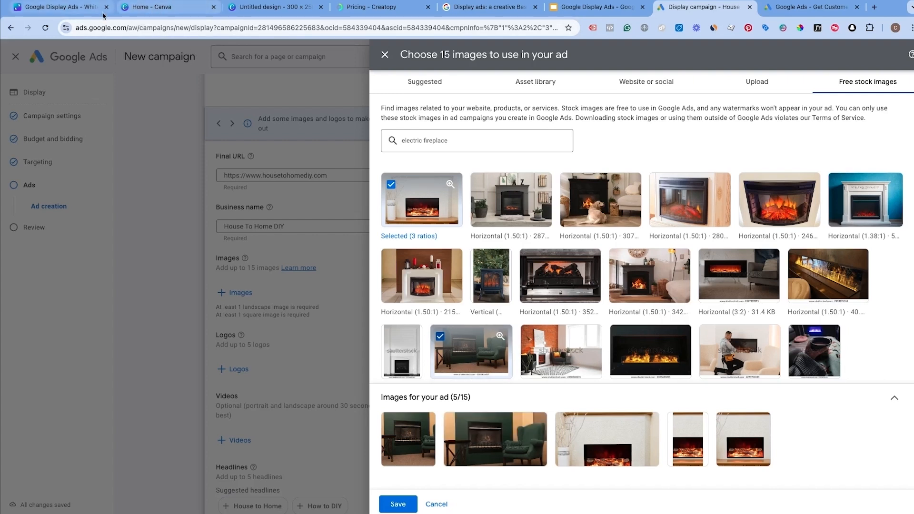
# Switch to the 300 x 250 Canva design and select its logo, text, button and photo elements together.
pyautogui.click(280, 9)
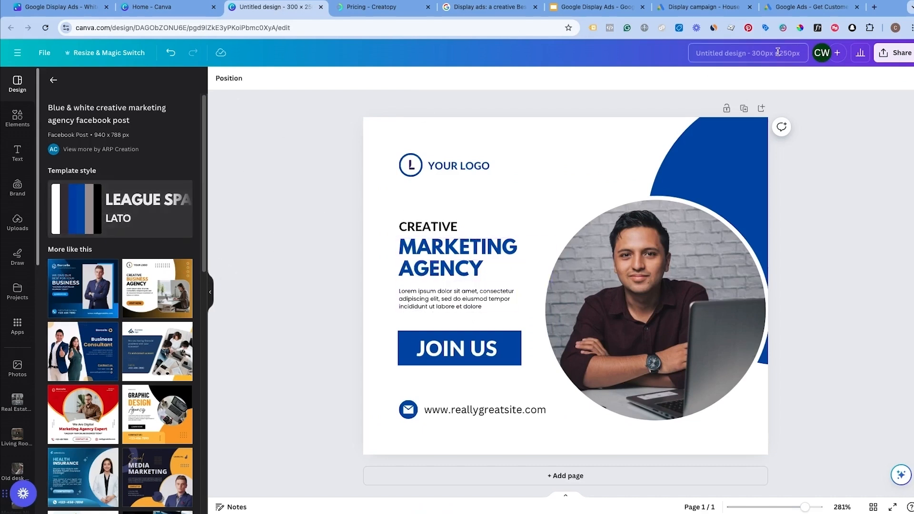
pyautogui.click(801, 54)
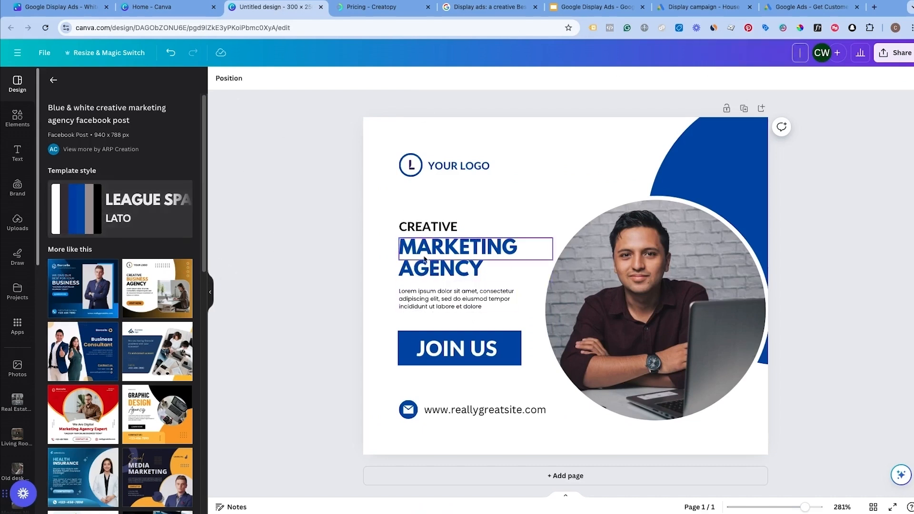
pyautogui.moveTo(393, 132); pyautogui.dragTo(529, 385)
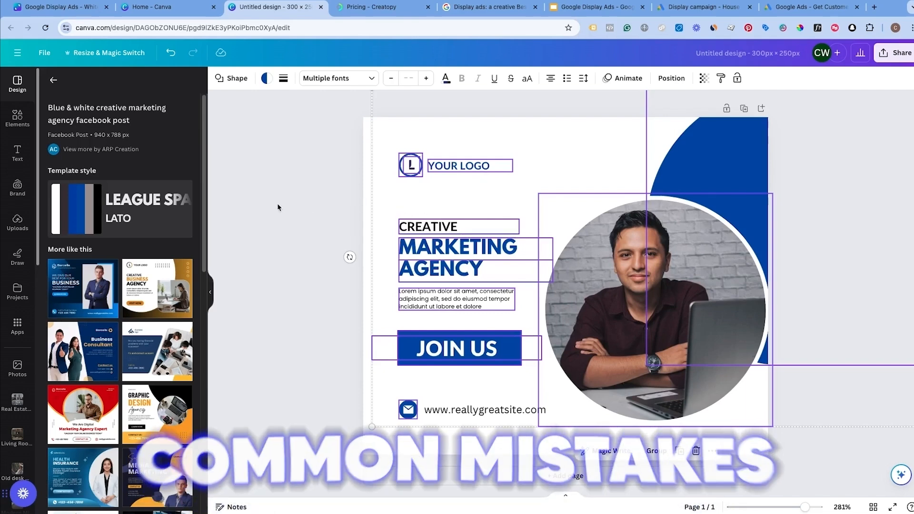
# Switch to the Google Display Ads whiteboard in Canva and open the link on its Responsive Display Ad Best Practices label.
pyautogui.click(57, 7)
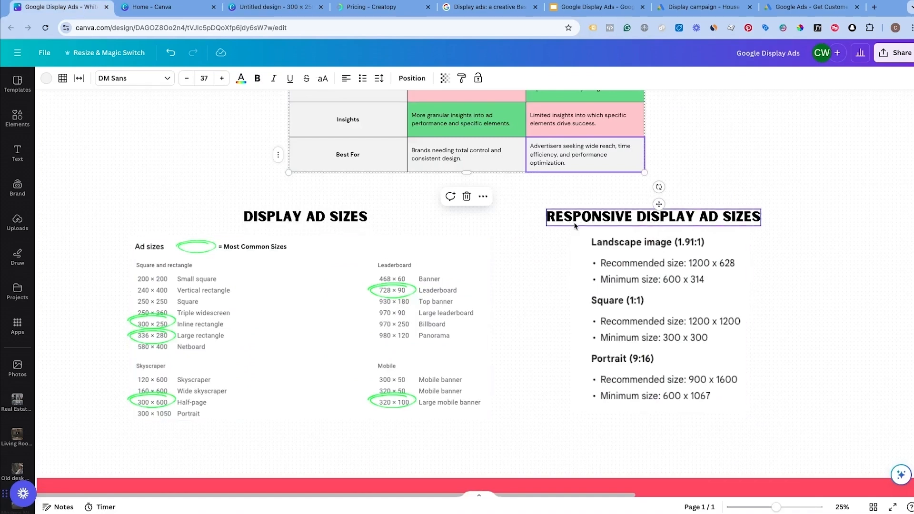
pyautogui.scroll(3, 579, 283)
pyautogui.scroll(-6, 578, 283)
pyautogui.scroll(-1, 579, 283)
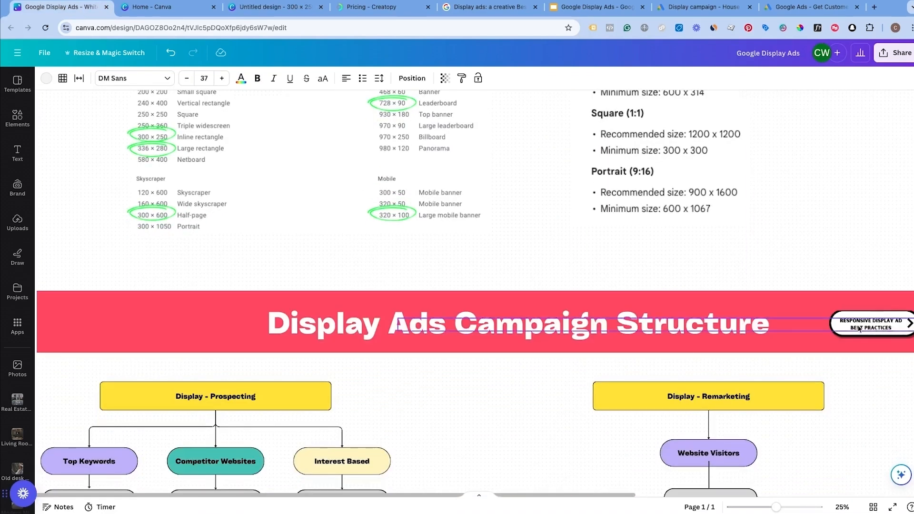
pyautogui.hscroll(3, 755, 353)
pyautogui.click(753, 332)
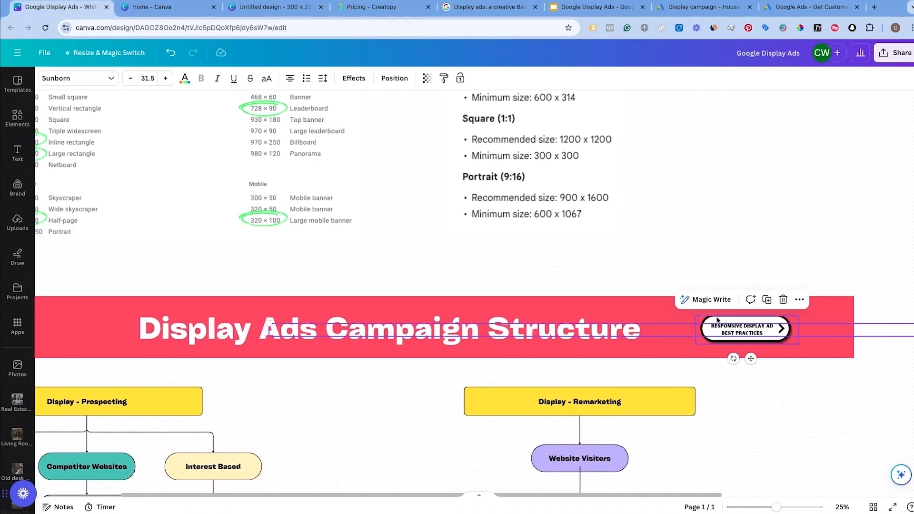
pyautogui.click(760, 312)
pyautogui.click(749, 327)
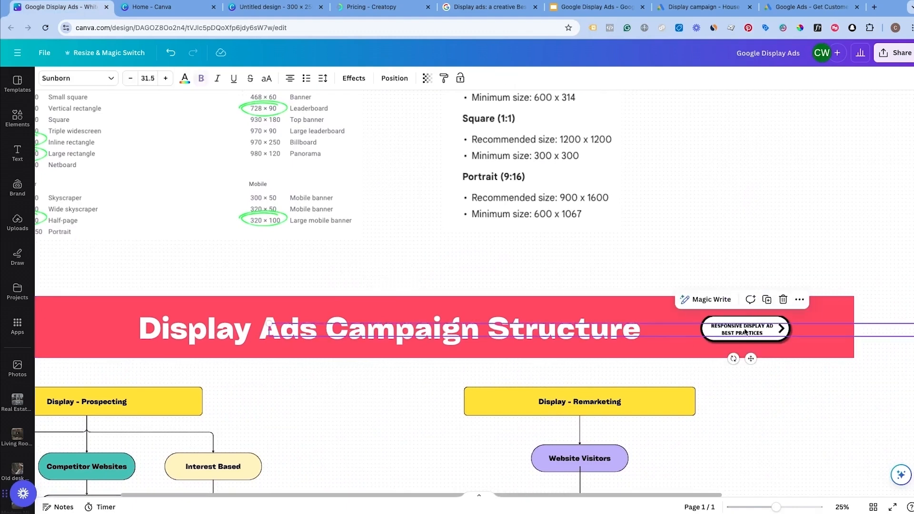
pyautogui.click(710, 342)
pyautogui.click(702, 292)
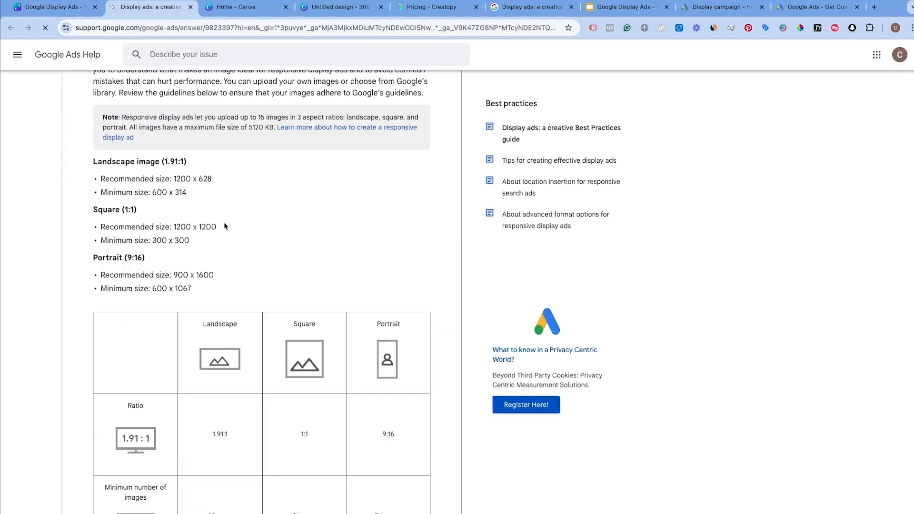
# Read the help page's image guidelines, covering recommended sizes, aspect ratios and the list of image types to avoid.
pyautogui.scroll(3, 224, 223)
pyautogui.scroll(2, 70, 158)
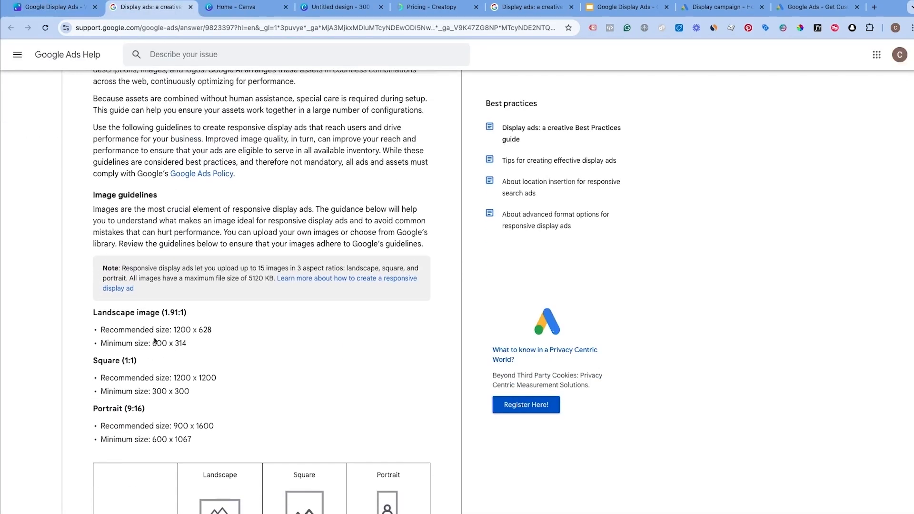
pyautogui.scroll(-15, 219, 292)
pyautogui.scroll(-9, 222, 292)
pyautogui.scroll(2, 238, 291)
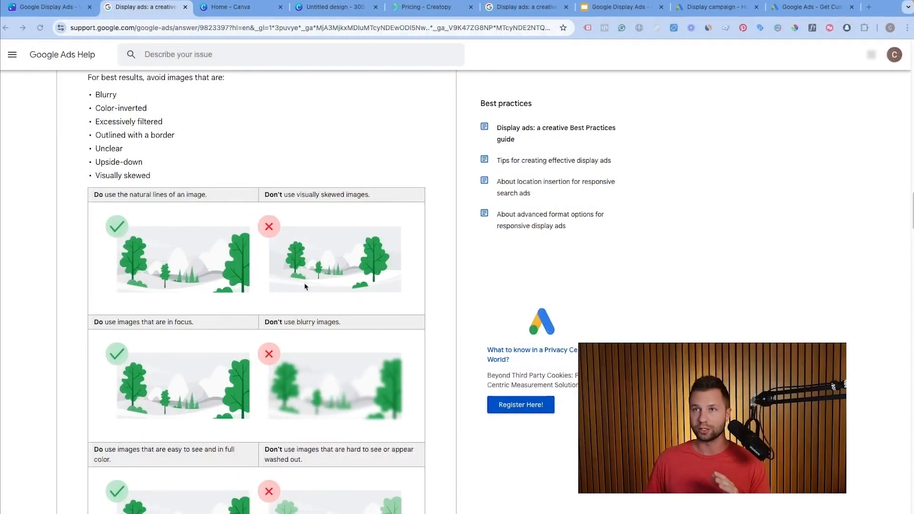
pyautogui.scroll(5, 149, 326)
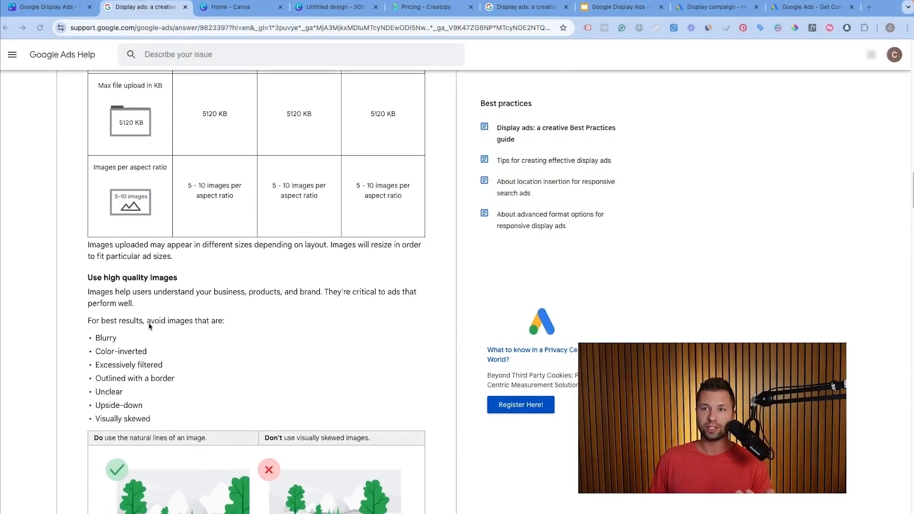
pyautogui.scroll(-1, 149, 326)
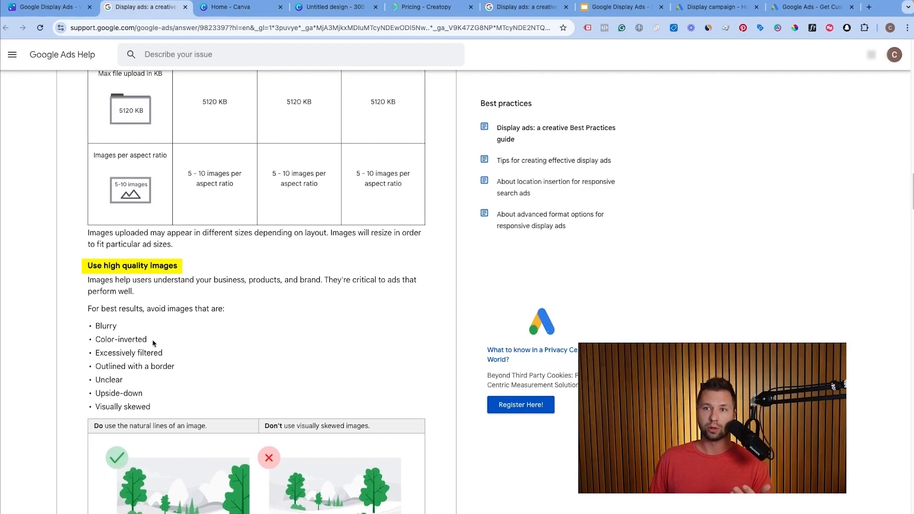
pyautogui.tripleClick(152, 341)
pyautogui.scroll(-1, 153, 341)
pyautogui.moveTo(165, 284); pyautogui.dragTo(101, 284)
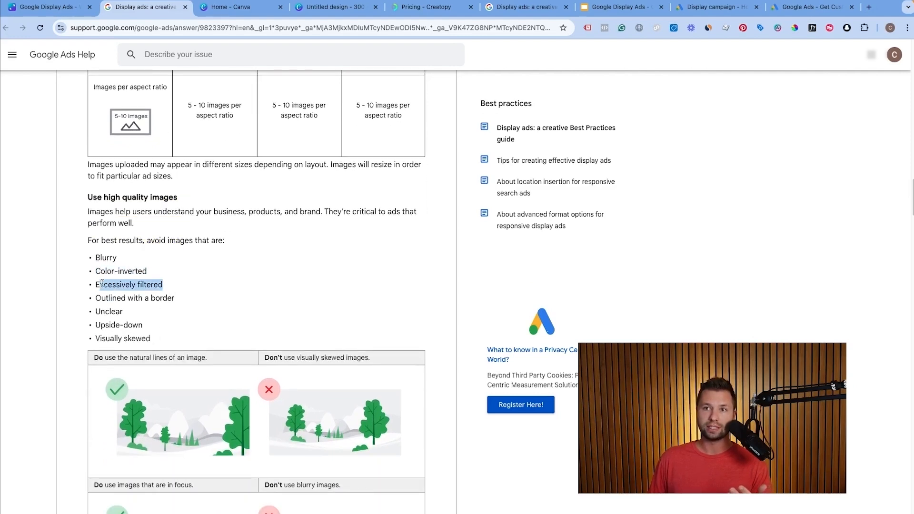
pyautogui.moveTo(175, 298); pyautogui.dragTo(92, 299)
# Examine the do and don't image examples through the overlaid logos section, highlighting the rule on inverted colors and excessive filters.
pyautogui.scroll(-5, 246, 304)
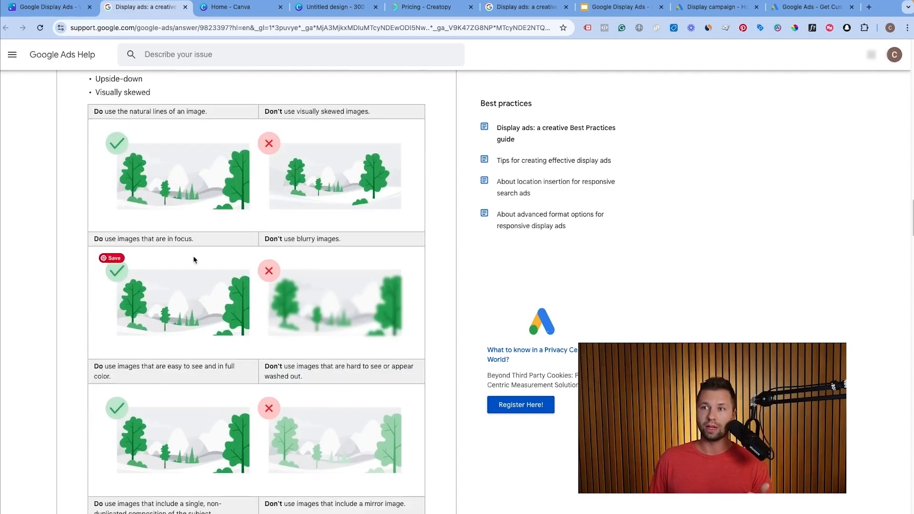
pyautogui.scroll(-2, 160, 307)
pyautogui.scroll(-8, 160, 307)
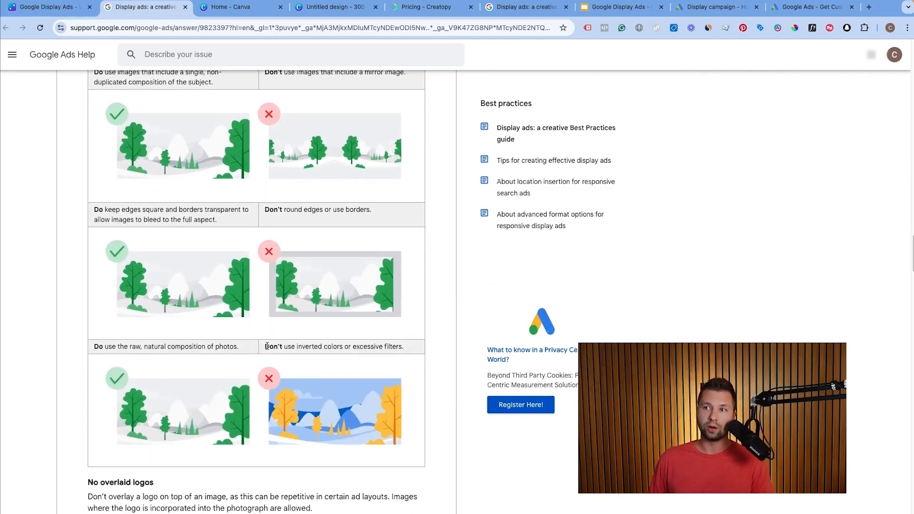
pyautogui.moveTo(403, 348); pyautogui.dragTo(261, 349)
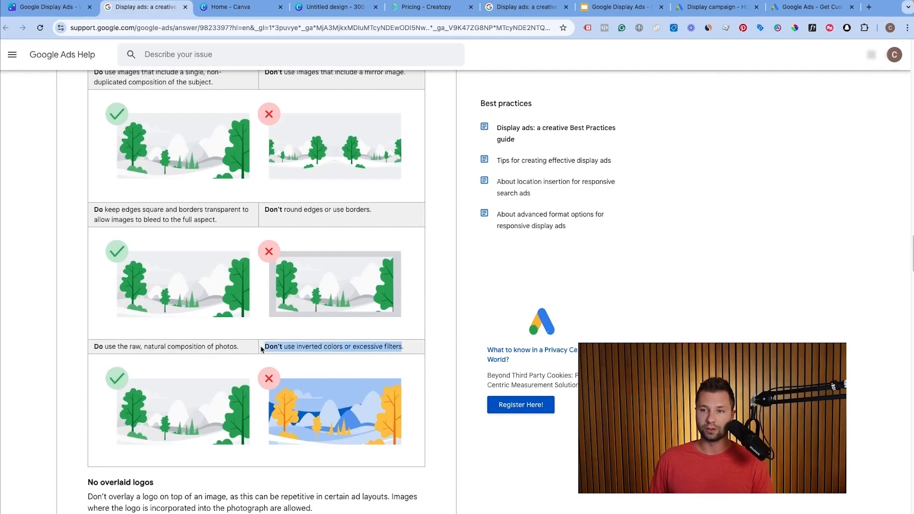
pyautogui.scroll(-5, 221, 348)
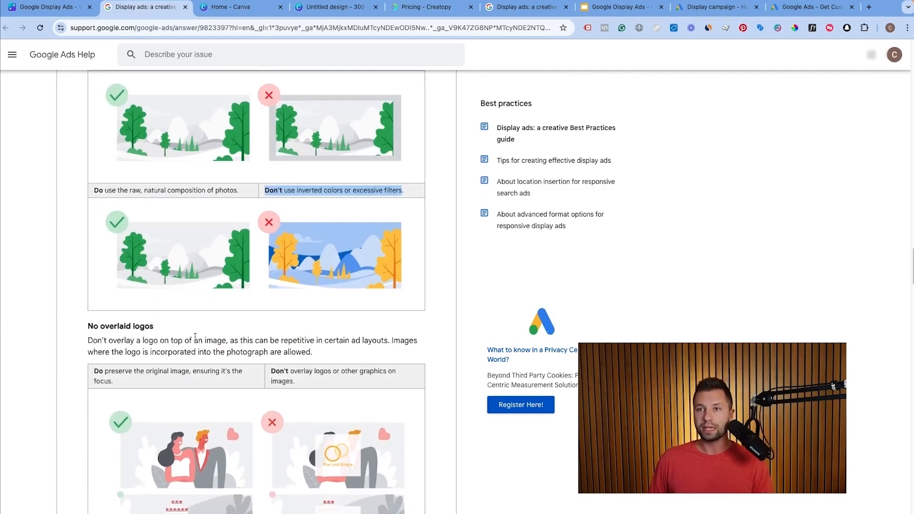
pyautogui.scroll(-3, 104, 253)
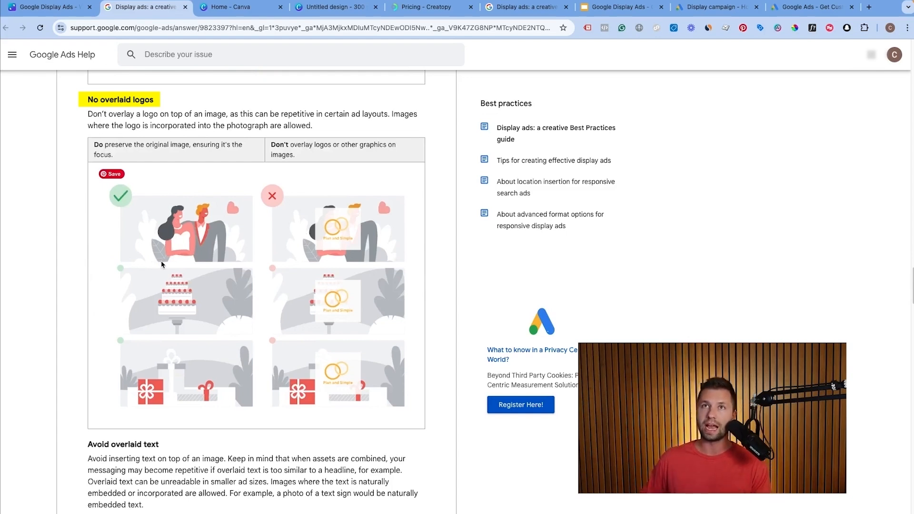
# Return to the Google Ads display campaign and save the selected stock images to the ad.
pyautogui.click(810, 7)
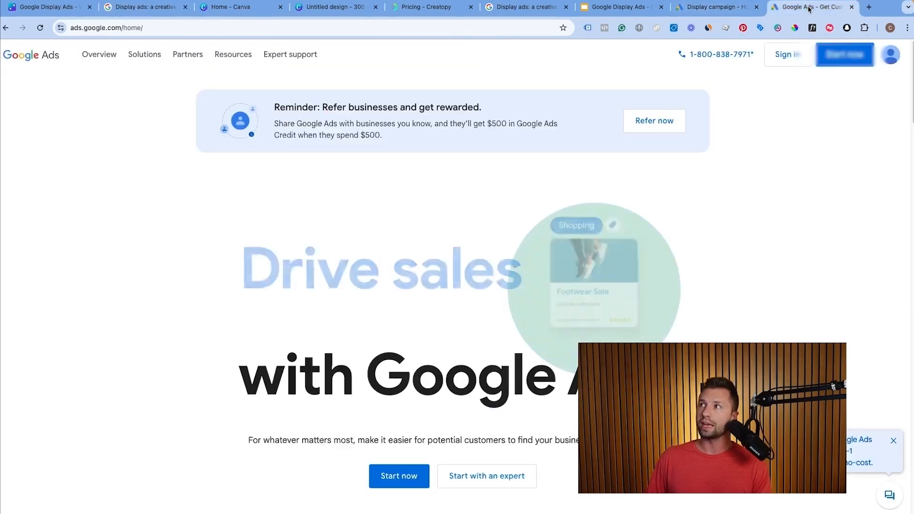
pyautogui.click(715, 7)
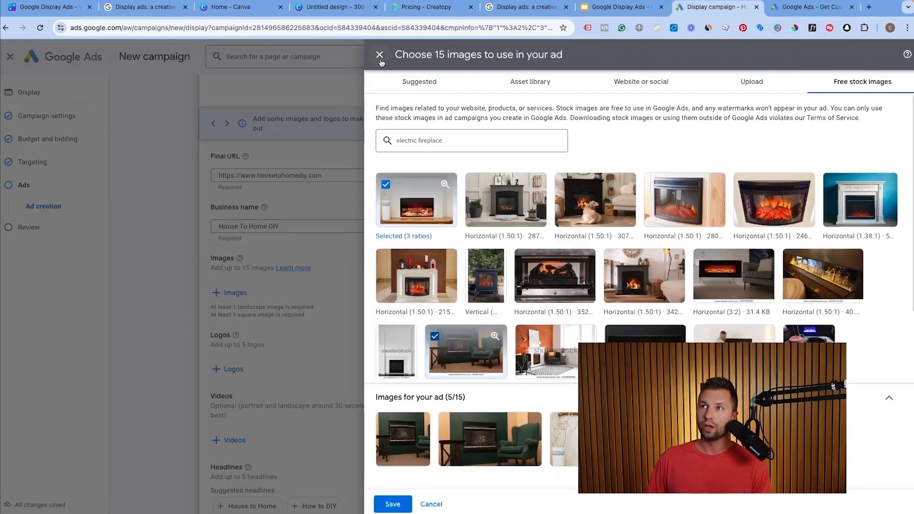
pyautogui.click(393, 505)
pyautogui.scroll(-2, 307, 316)
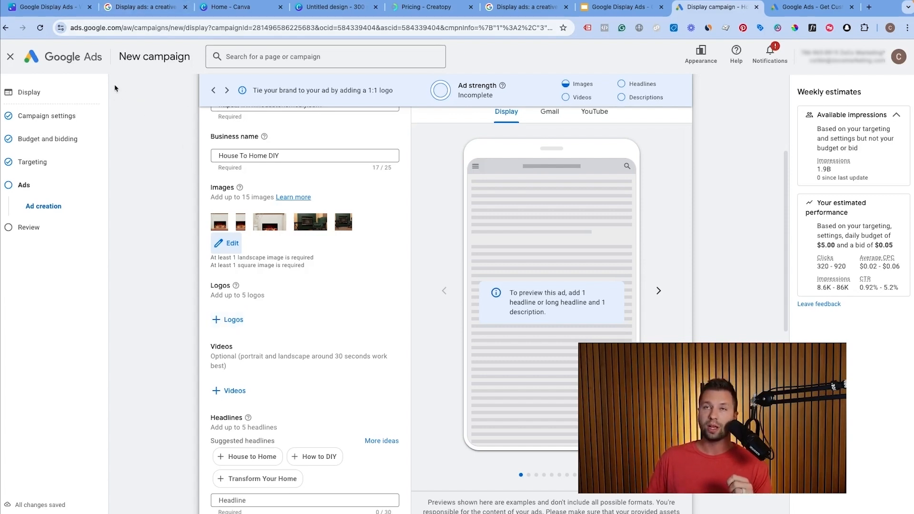
# Read the help page's guidelines on overlaid text and buttons, and compare them with the 300 x 250 Canva design.
pyautogui.click(162, 7)
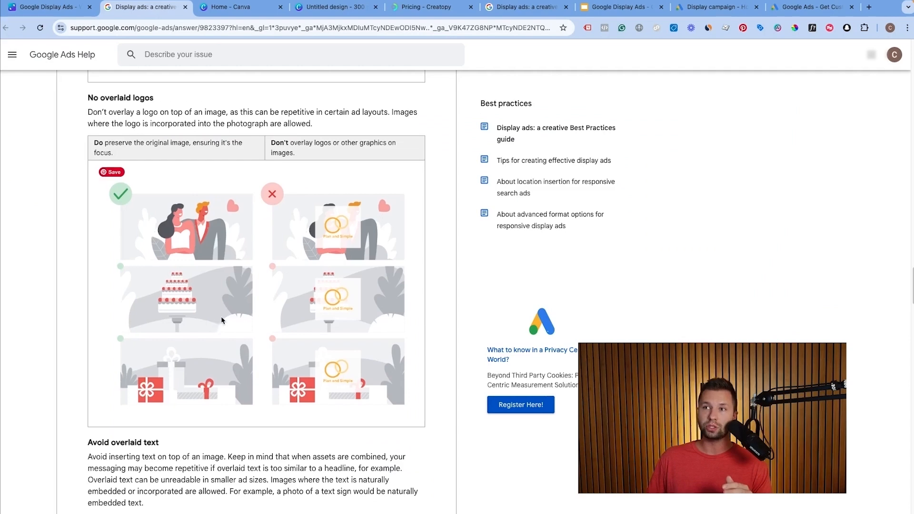
pyautogui.scroll(-10, 256, 282)
pyautogui.scroll(5, 256, 282)
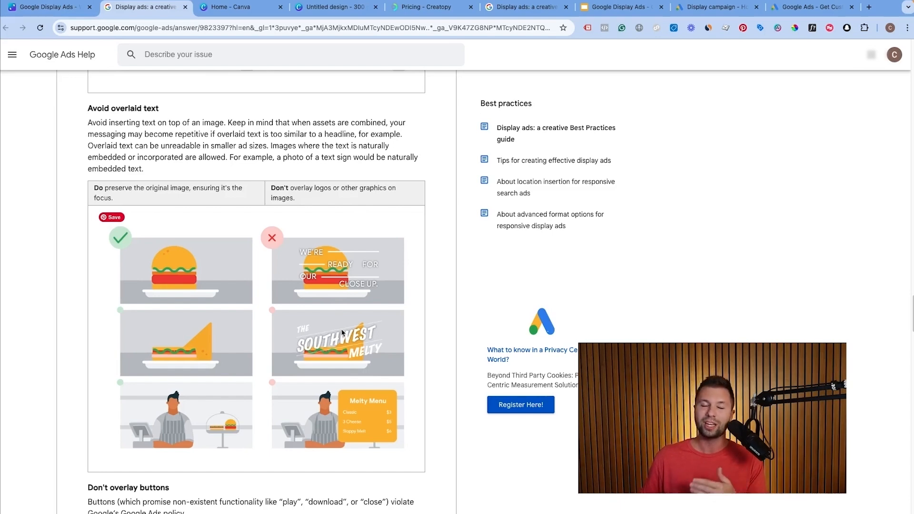
pyautogui.scroll(-6, 343, 330)
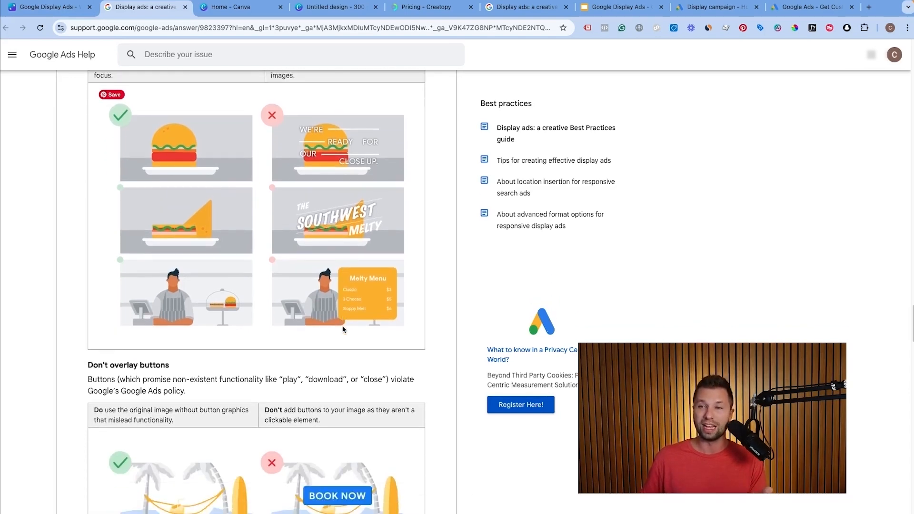
pyautogui.scroll(-1, 304, 338)
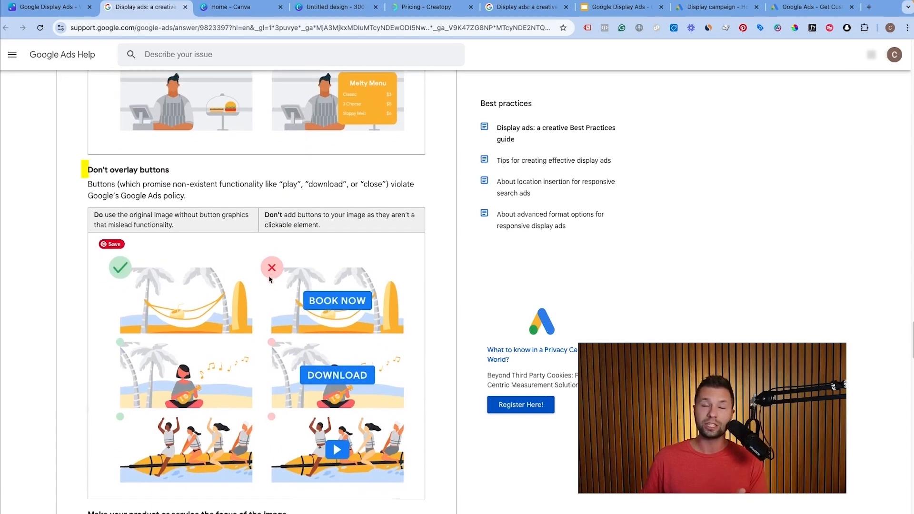
pyautogui.hotkey('ctrl', 'Tab')
pyautogui.hotkey('ctrl', 'Tab')
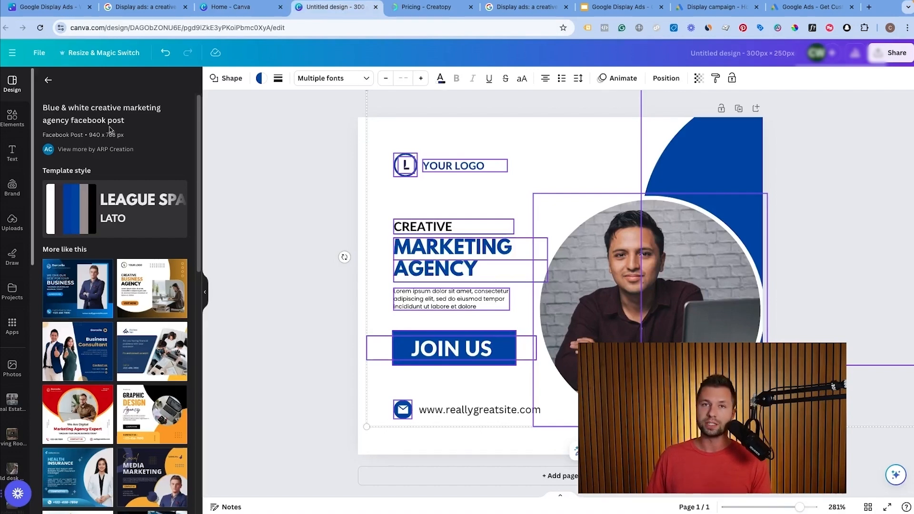
pyautogui.click(143, 7)
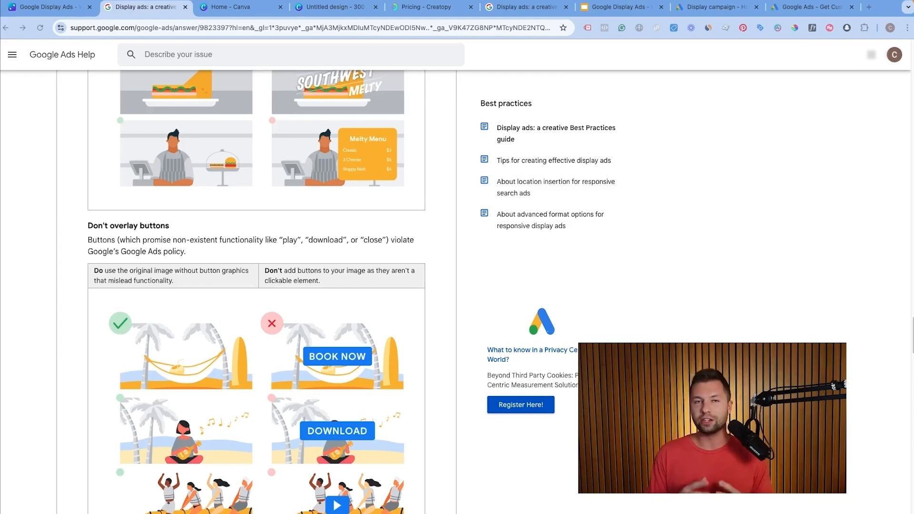
# Return to the Google Ads display campaign and add the black house logo found on the website to the ad.
pyautogui.click(714, 8)
pyautogui.scroll(-1, 320, 281)
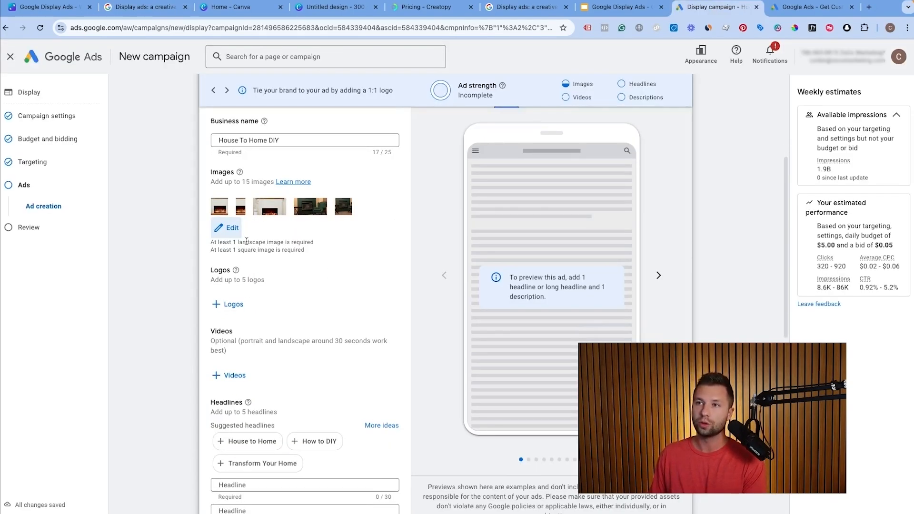
pyautogui.click(234, 305)
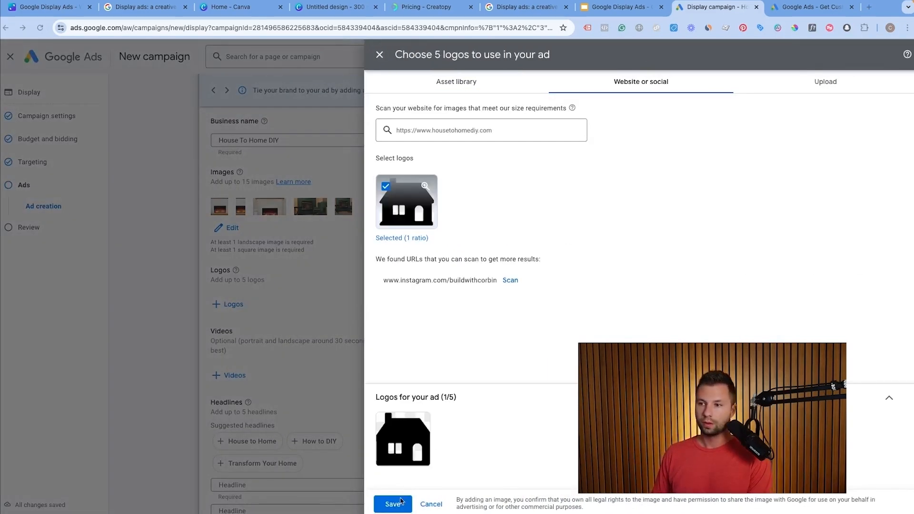
pyautogui.click(393, 504)
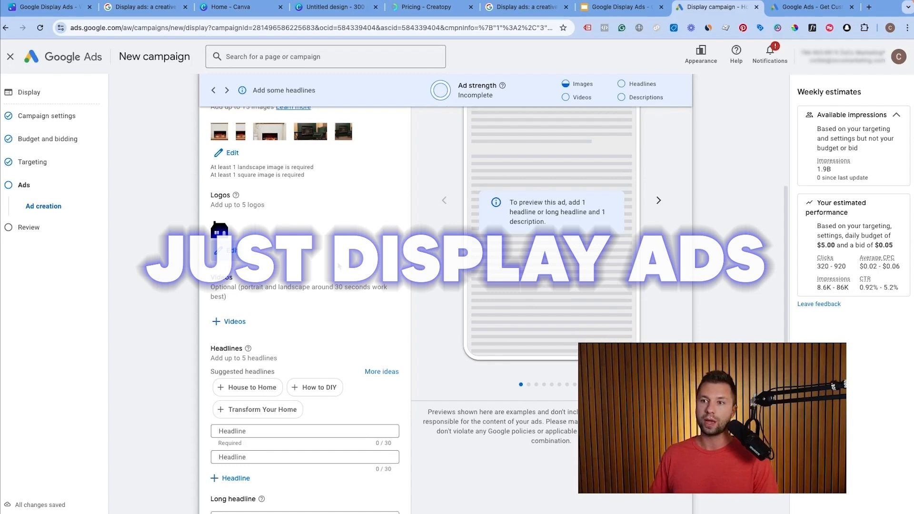
# Look over the ad's video, headline, long headline and description fields, including the suggested texts and additional options.
pyautogui.scroll(-3, 339, 265)
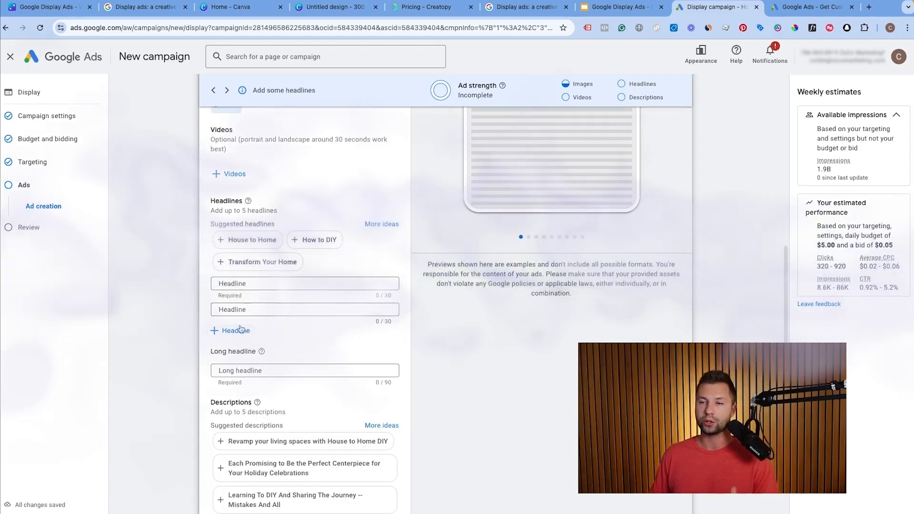
pyautogui.scroll(-1, 233, 338)
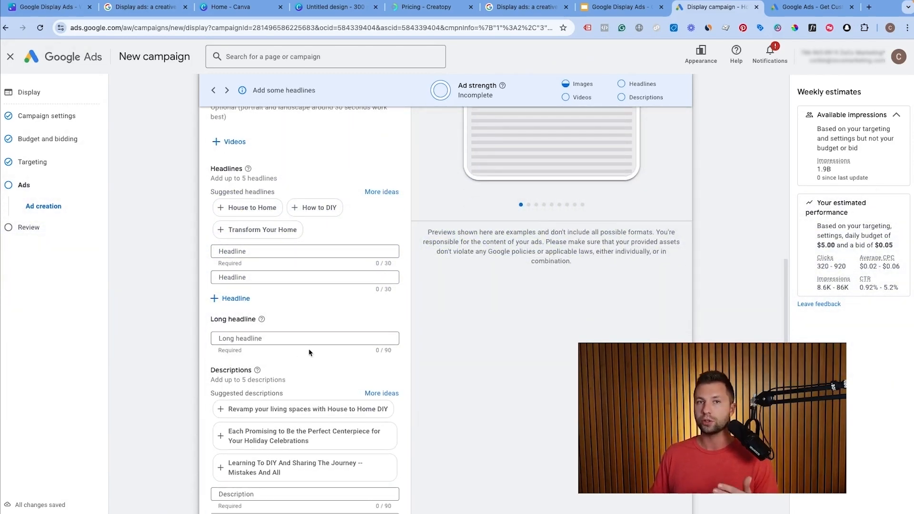
pyautogui.scroll(-1, 257, 295)
pyautogui.click(250, 237)
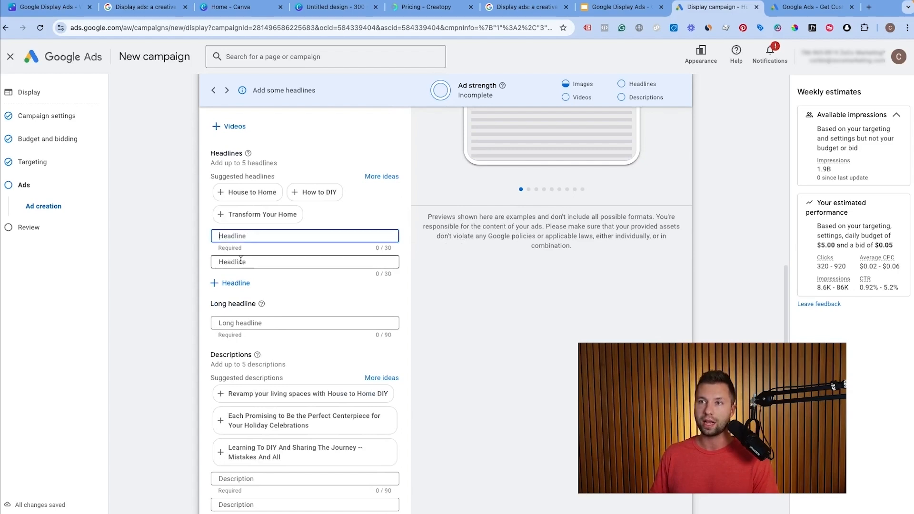
pyautogui.click(279, 245)
pyautogui.scroll(-1, 284, 281)
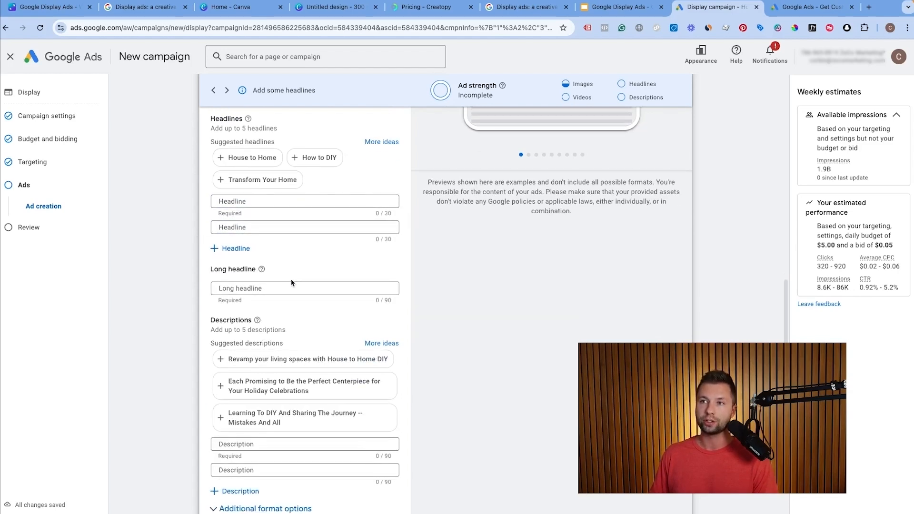
pyautogui.scroll(-4, 239, 285)
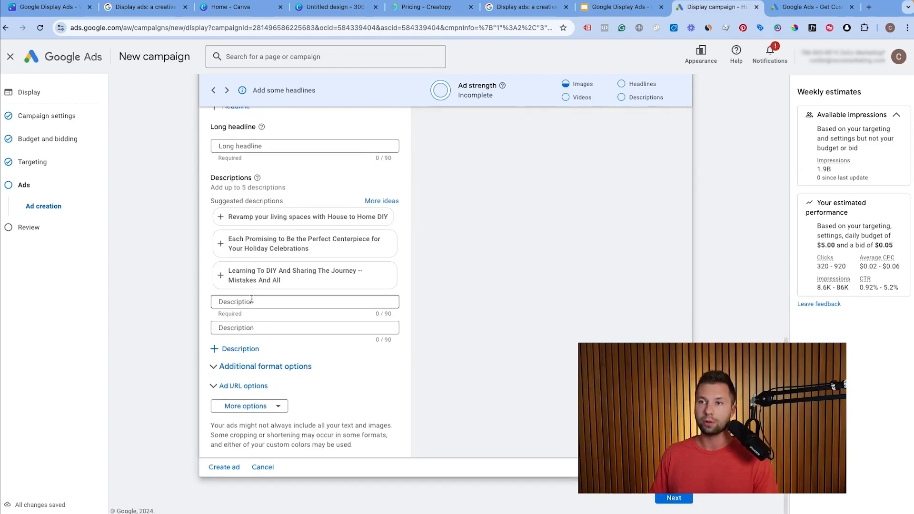
pyautogui.scroll(4, 196, 253)
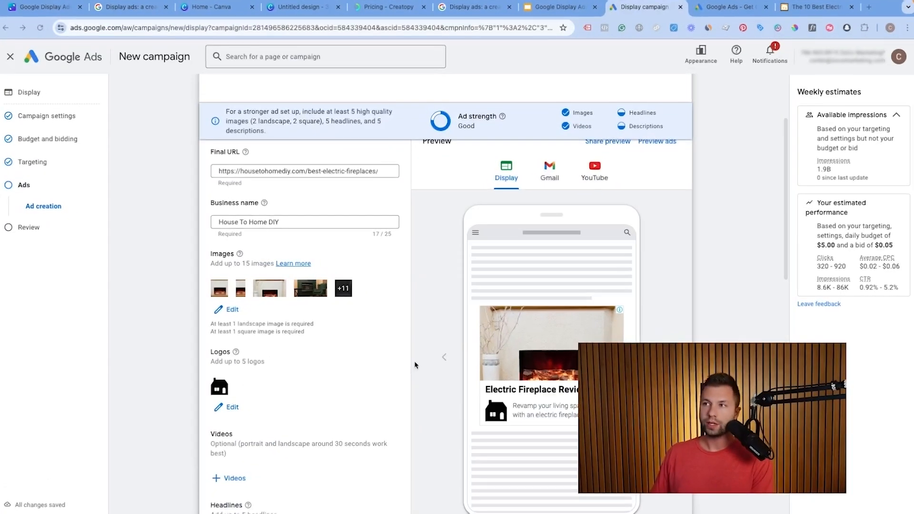
# Review the filled-in electric fireplace ad, checking its images, logo, headlines, long headline and descriptions against the ad strength advice.
pyautogui.scroll(-3, 263, 289)
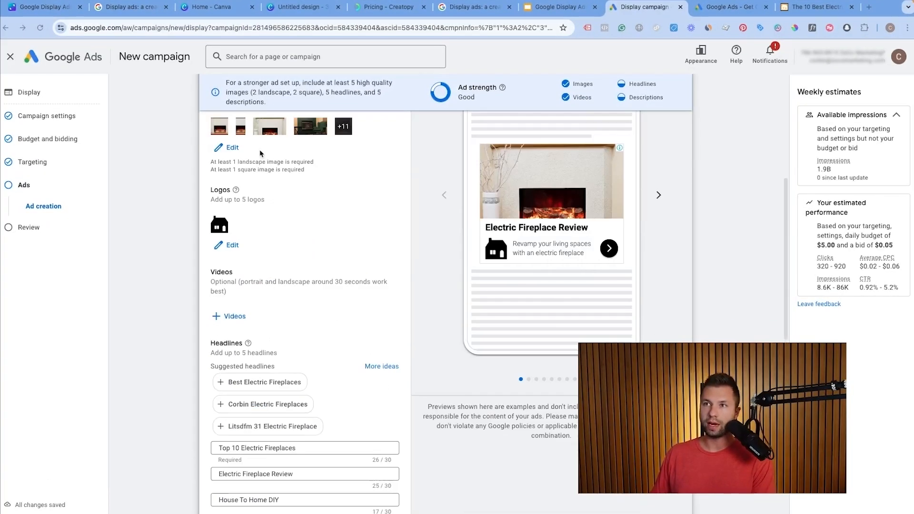
pyautogui.scroll(1, 302, 164)
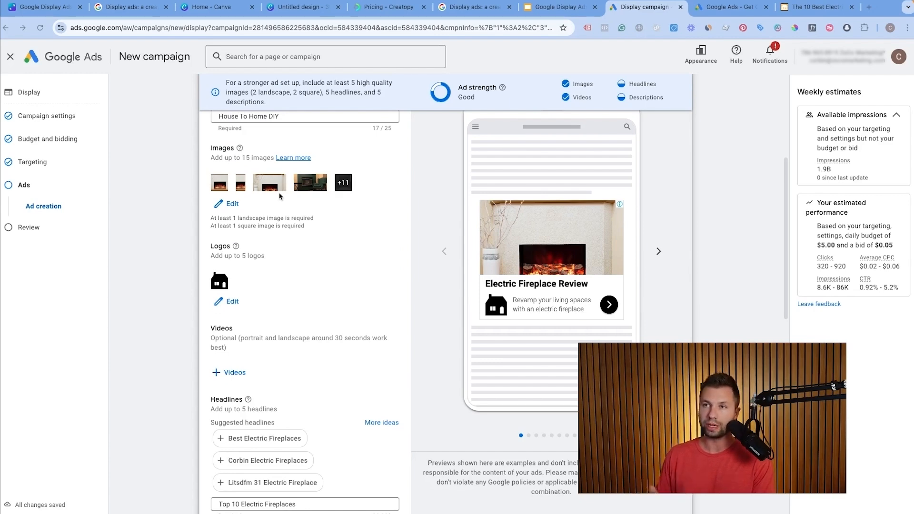
pyautogui.scroll(-3, 280, 197)
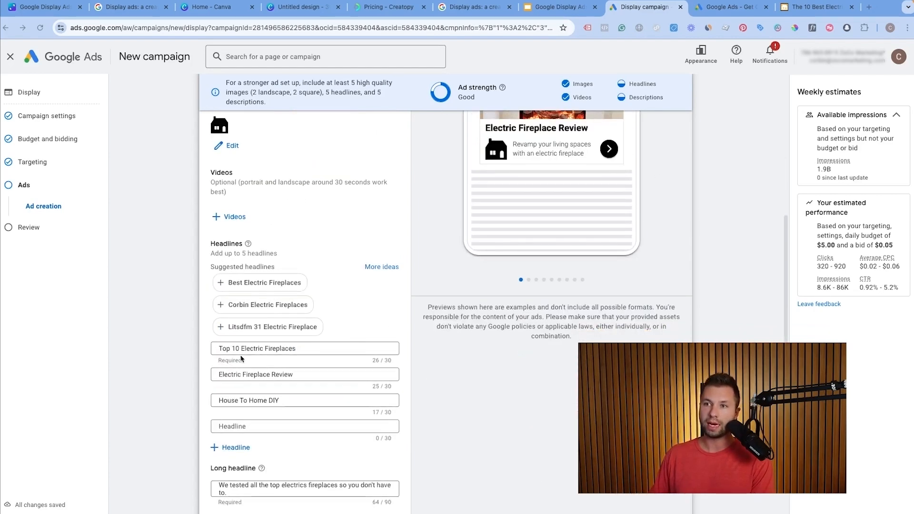
pyautogui.scroll(-5, 241, 358)
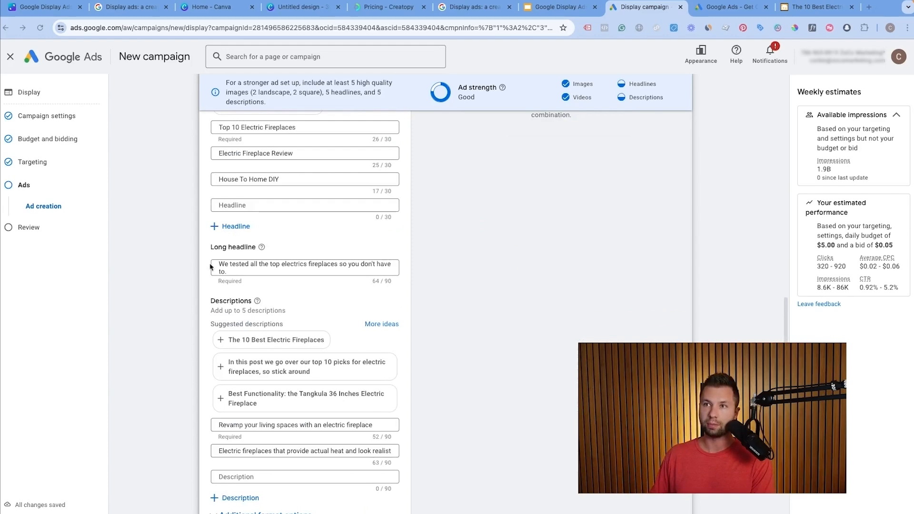
pyautogui.scroll(-2, 245, 310)
pyautogui.scroll(6, 302, 333)
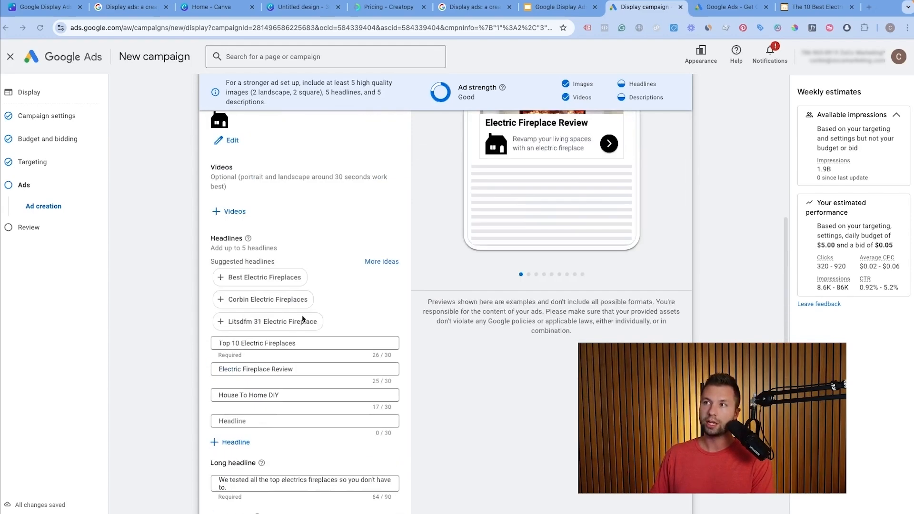
pyautogui.scroll(4, 303, 319)
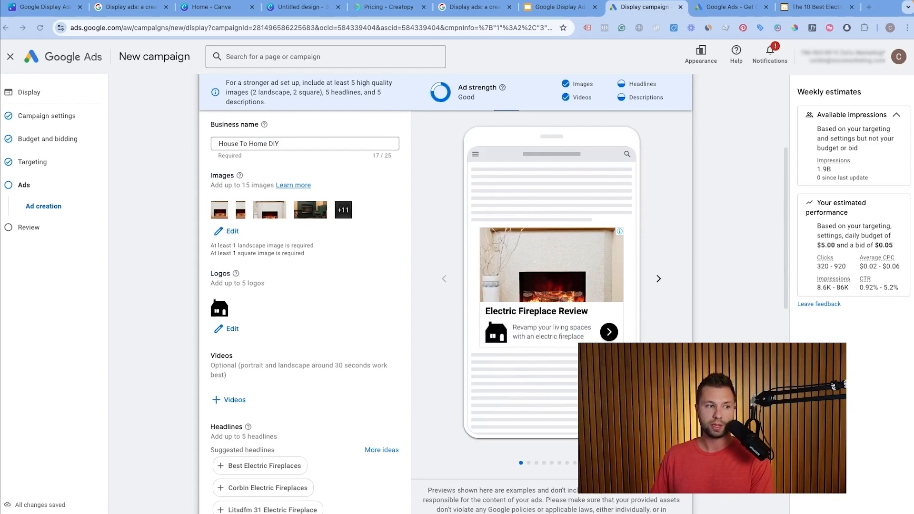
pyautogui.scroll(4, 431, 291)
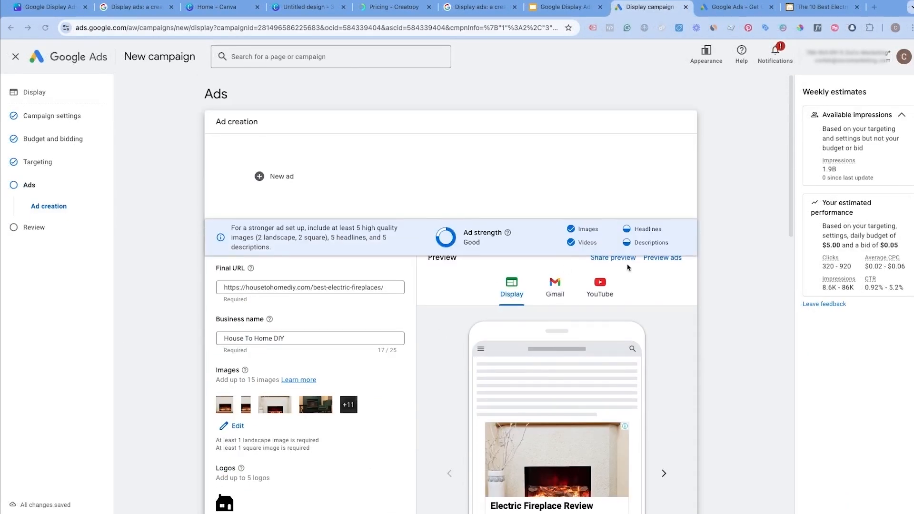
# Open the full ad preview and examine how the assets combine across all the mobile Display formats.
pyautogui.click(667, 262)
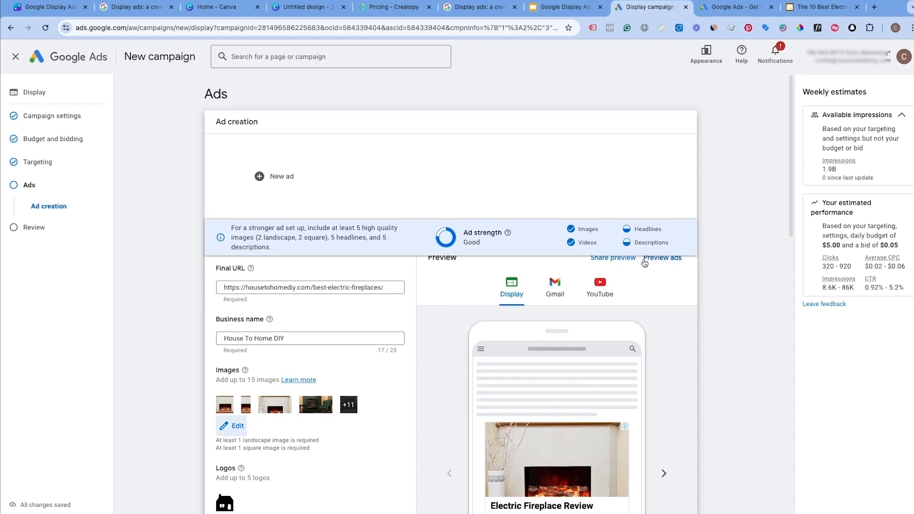
pyautogui.click(646, 261)
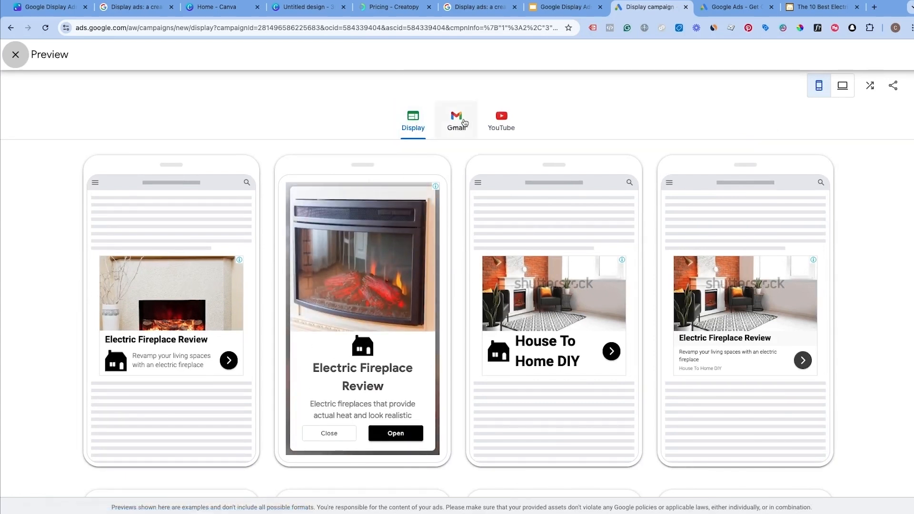
pyautogui.scroll(-8, 395, 224)
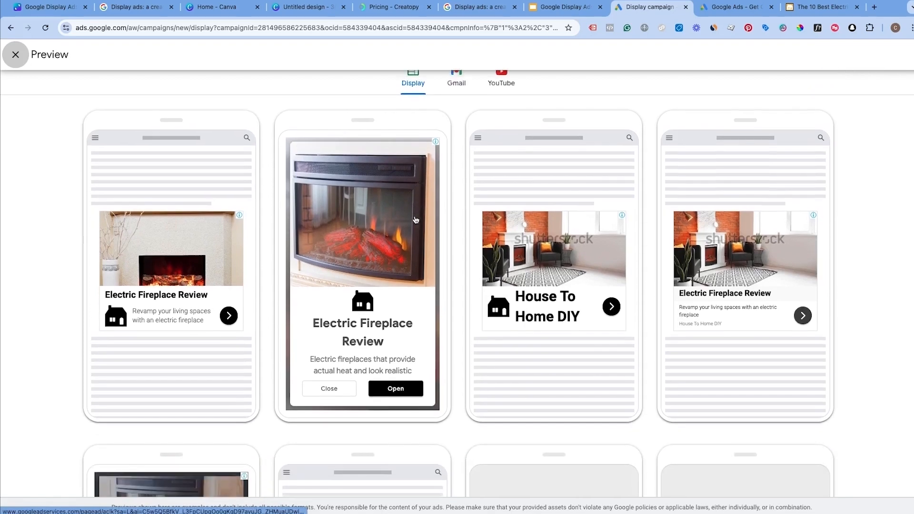
pyautogui.scroll(-3, 376, 233)
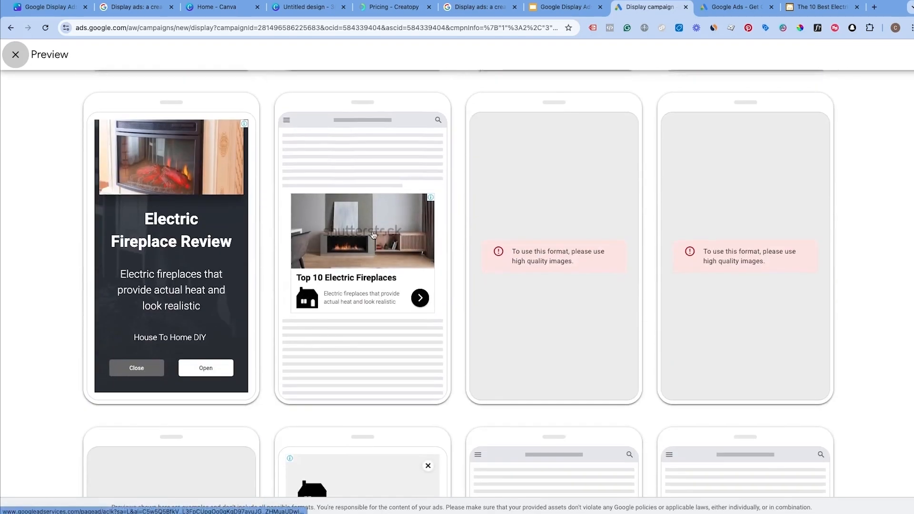
pyautogui.scroll(2, 362, 239)
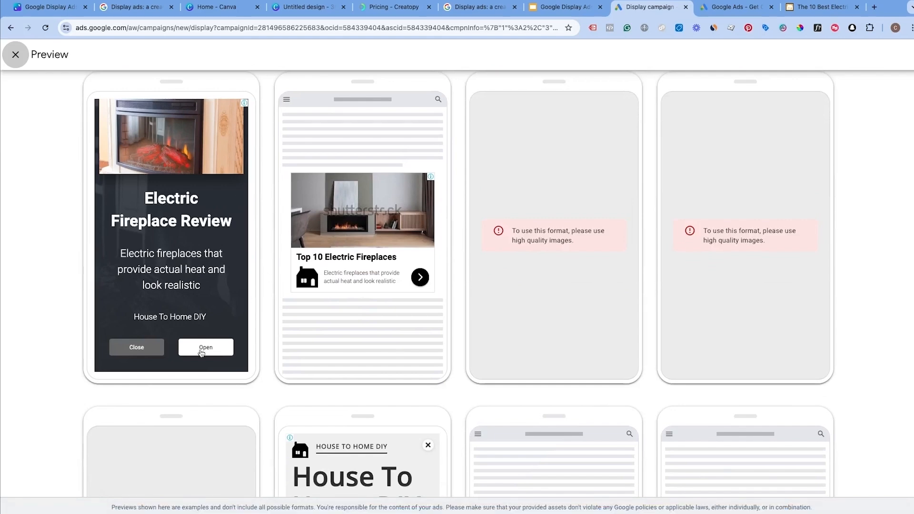
pyautogui.scroll(-8, 221, 338)
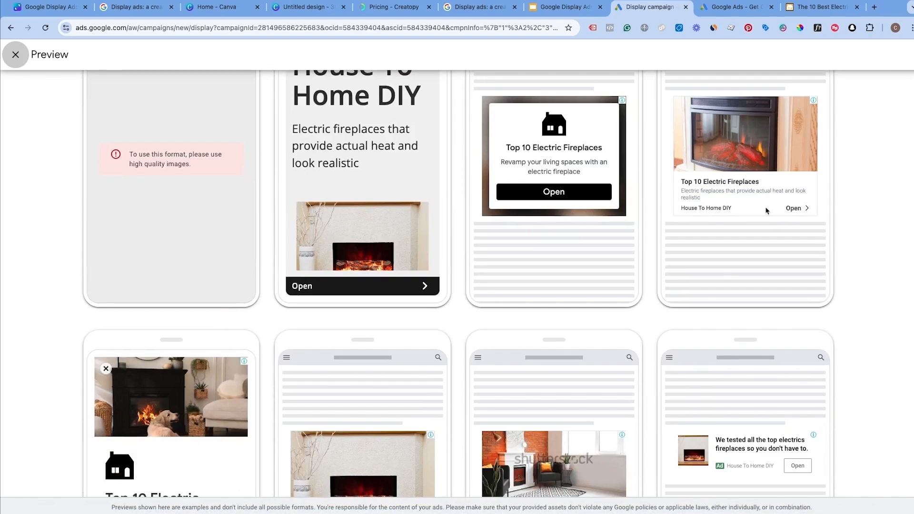
pyautogui.scroll(-3, 622, 257)
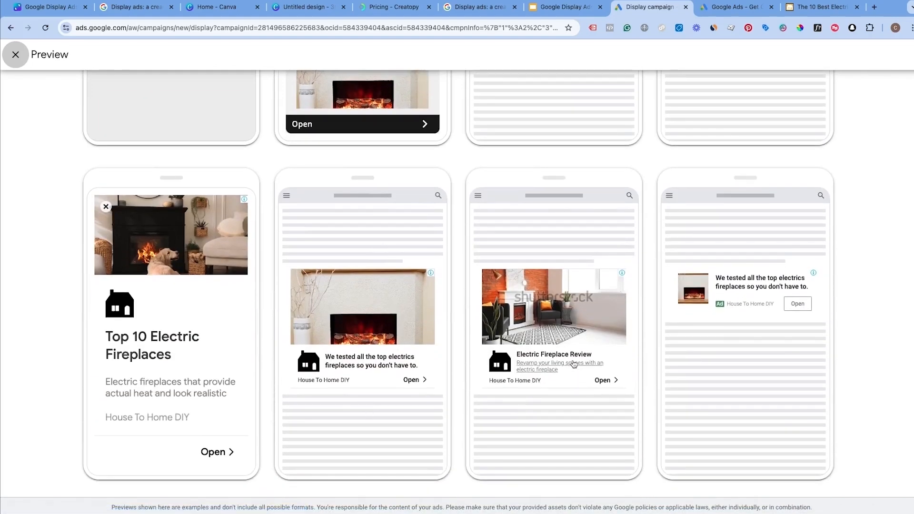
pyautogui.scroll(-15, 649, 286)
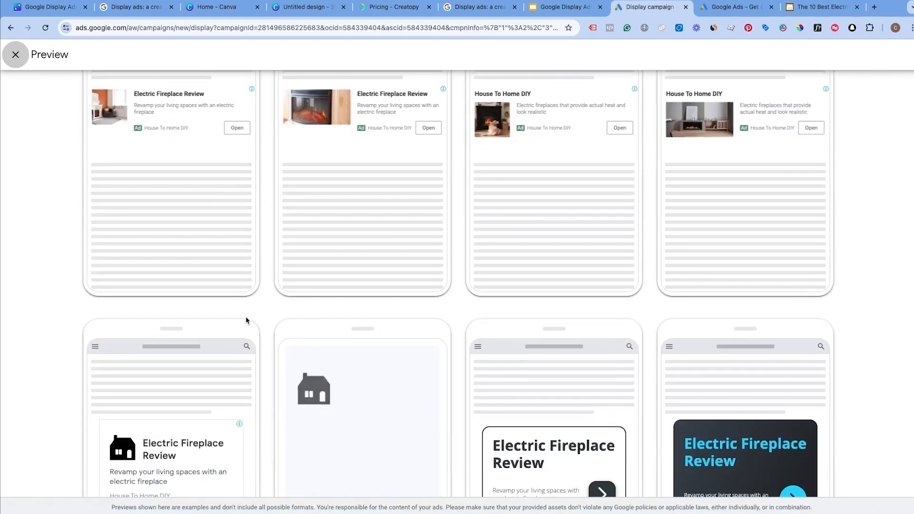
pyautogui.scroll(-7, 557, 284)
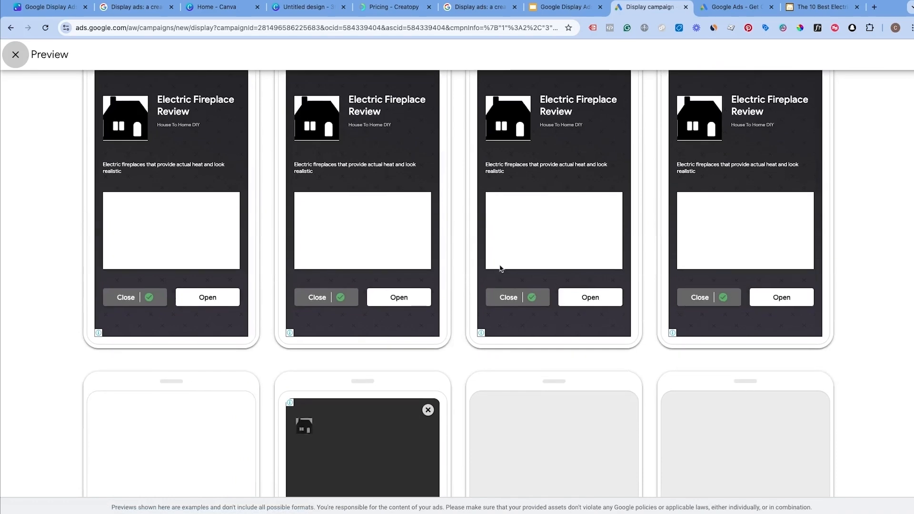
pyautogui.scroll(7, 482, 265)
pyautogui.scroll(1, 482, 265)
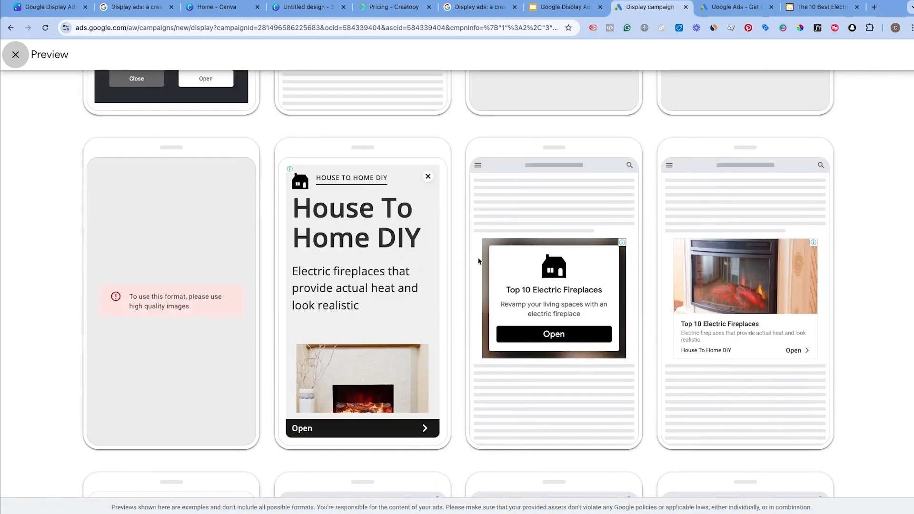
pyautogui.scroll(-15, 377, 343)
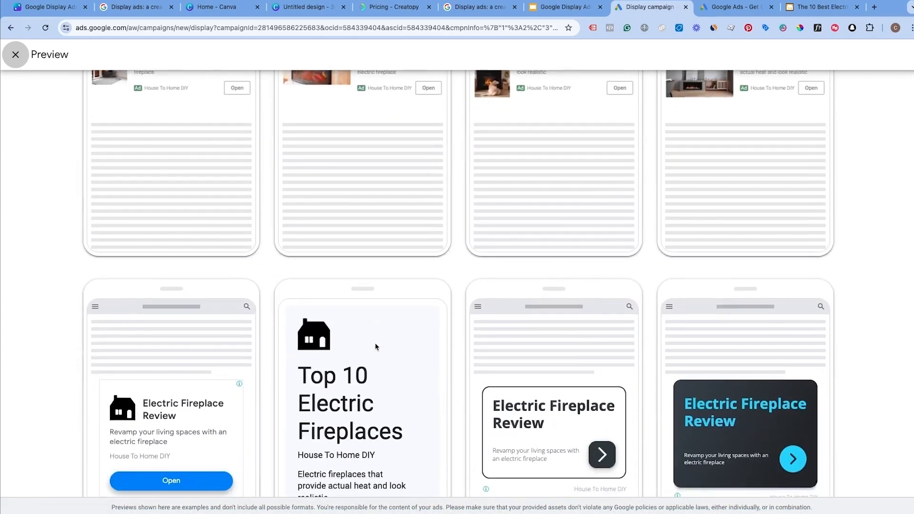
pyautogui.scroll(-20, 376, 343)
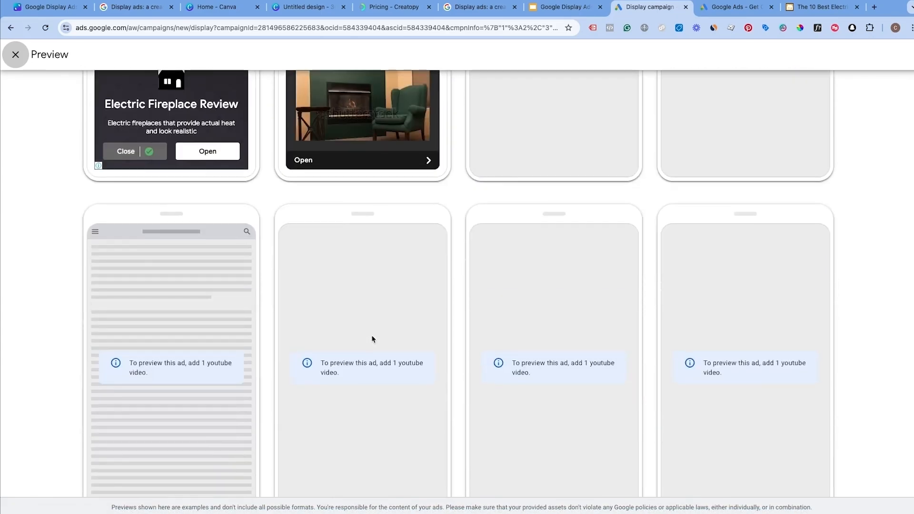
pyautogui.scroll(4, 369, 314)
pyautogui.scroll(-5, 378, 303)
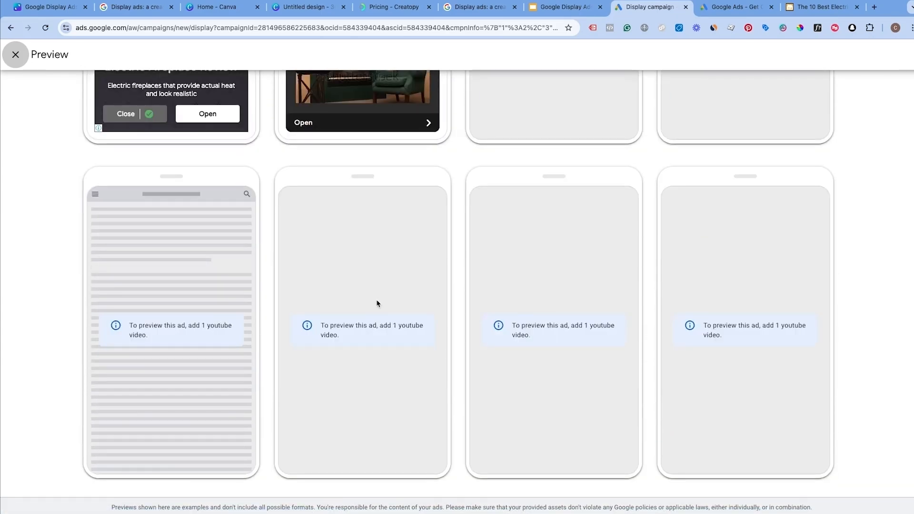
pyautogui.scroll(2, 377, 301)
pyautogui.scroll(15, 376, 302)
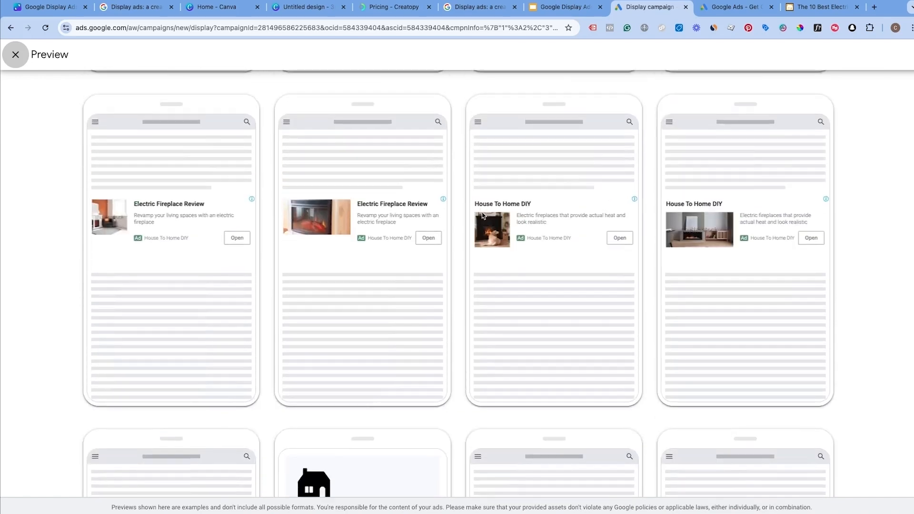
pyautogui.scroll(10, 469, 216)
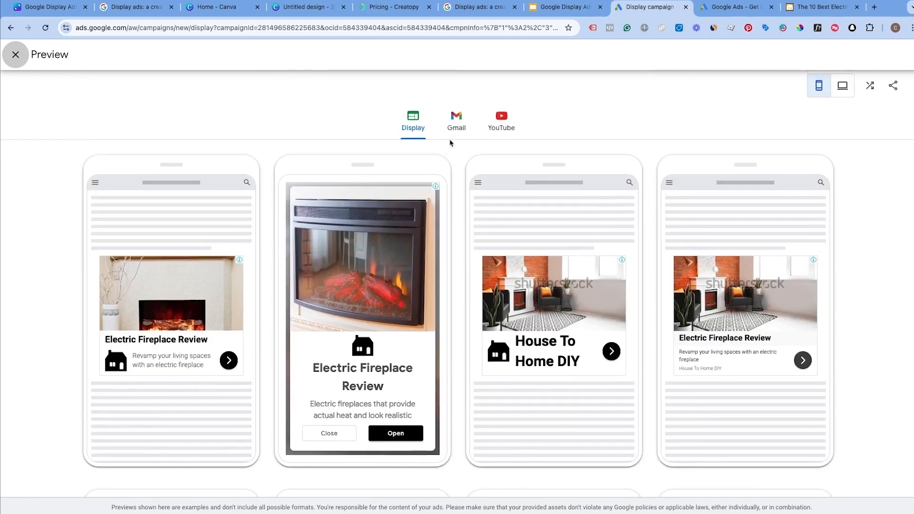
# Check the ad's mobile Gmail and YouTube previews and its desktop Display previews, and return to ad creation.
pyautogui.click(456, 127)
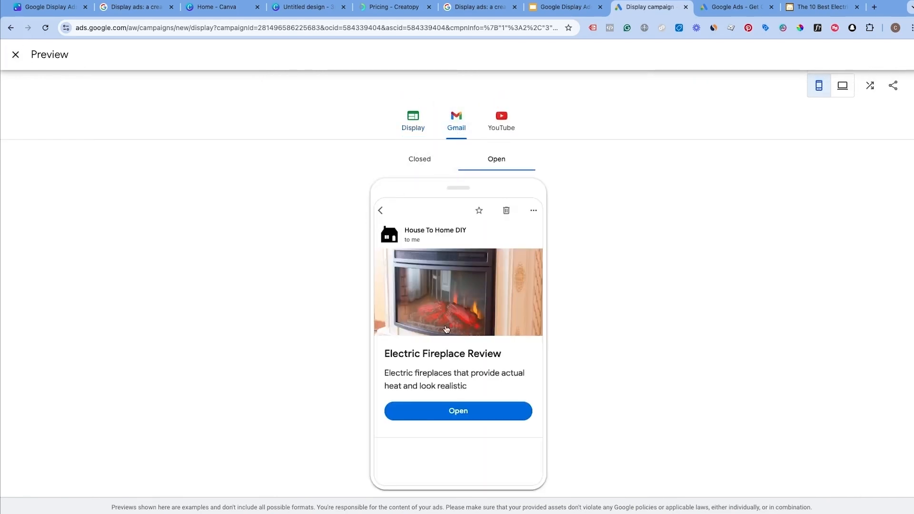
pyautogui.click(501, 121)
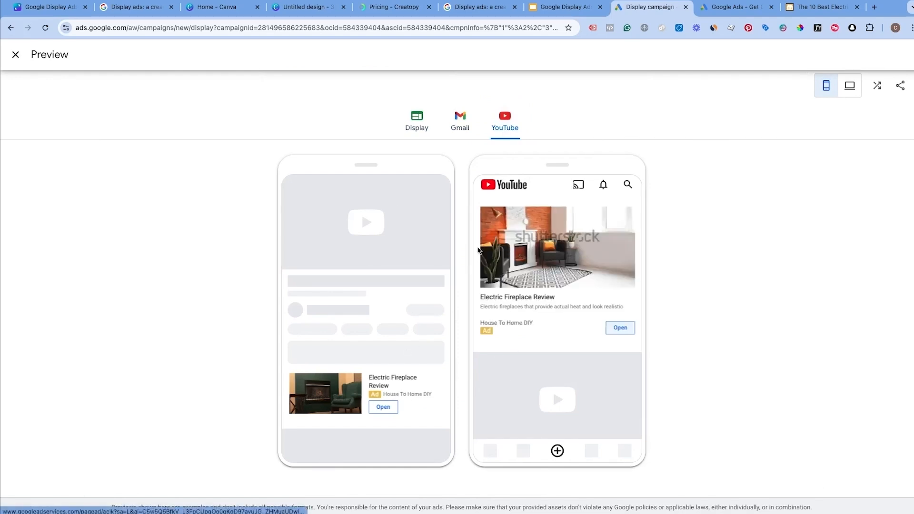
pyautogui.click(844, 94)
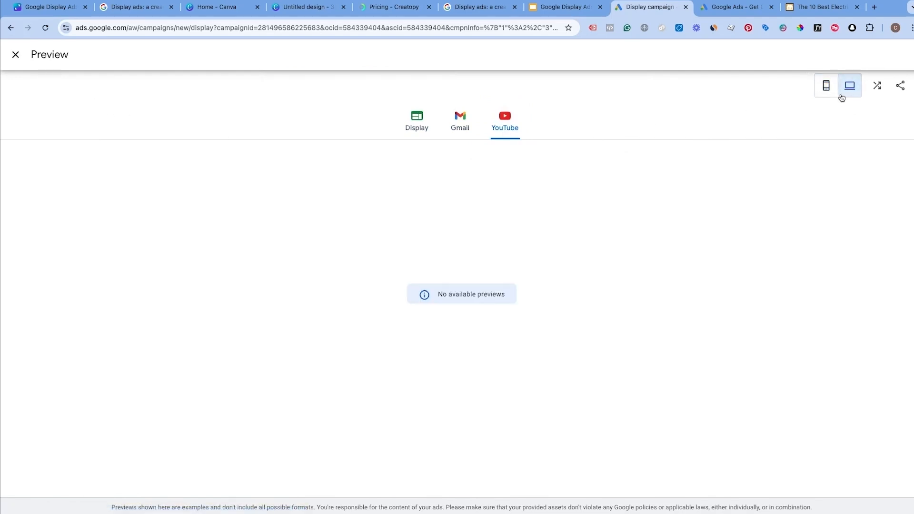
pyautogui.click(418, 122)
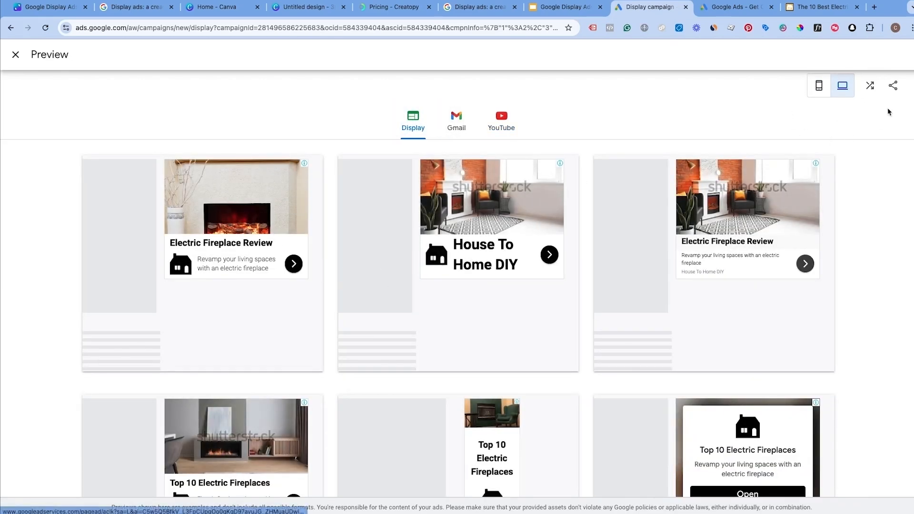
pyautogui.click(15, 54)
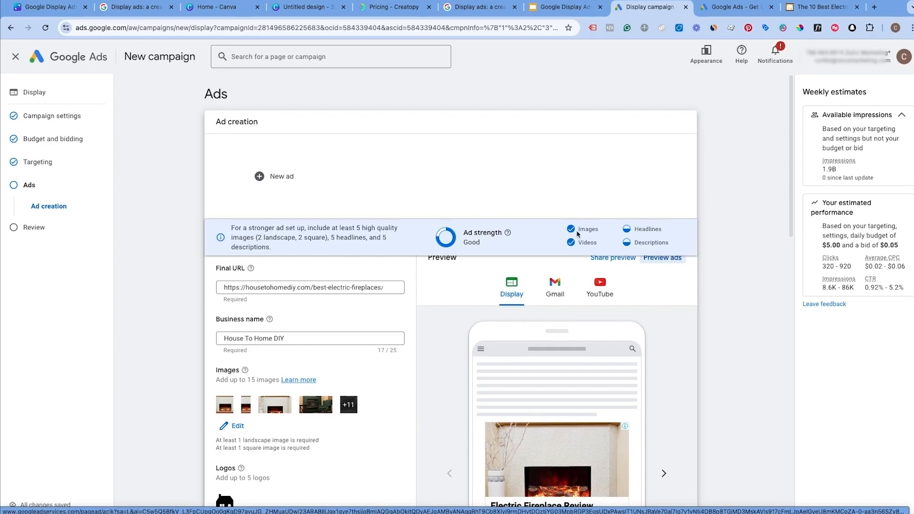
# Expand the ad's additional format options and turn off asset enhancements.
pyautogui.scroll(-7, 336, 351)
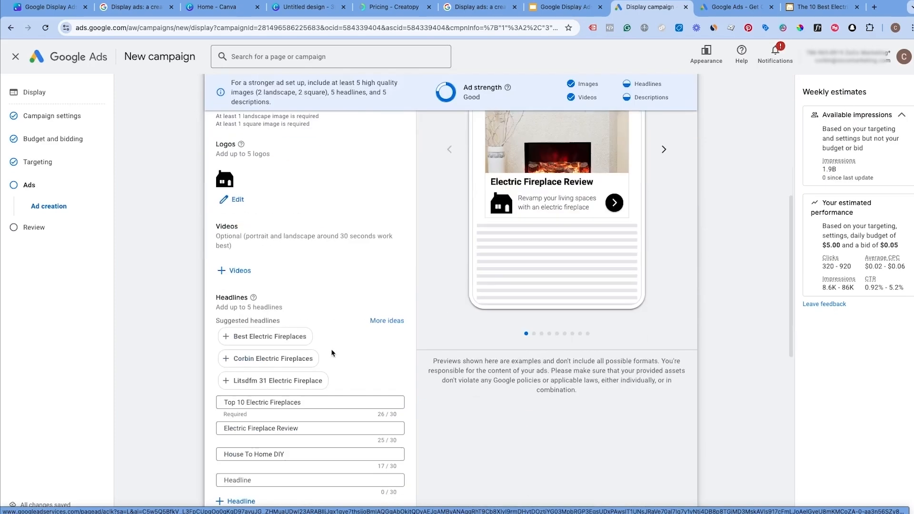
pyautogui.scroll(7, 388, 215)
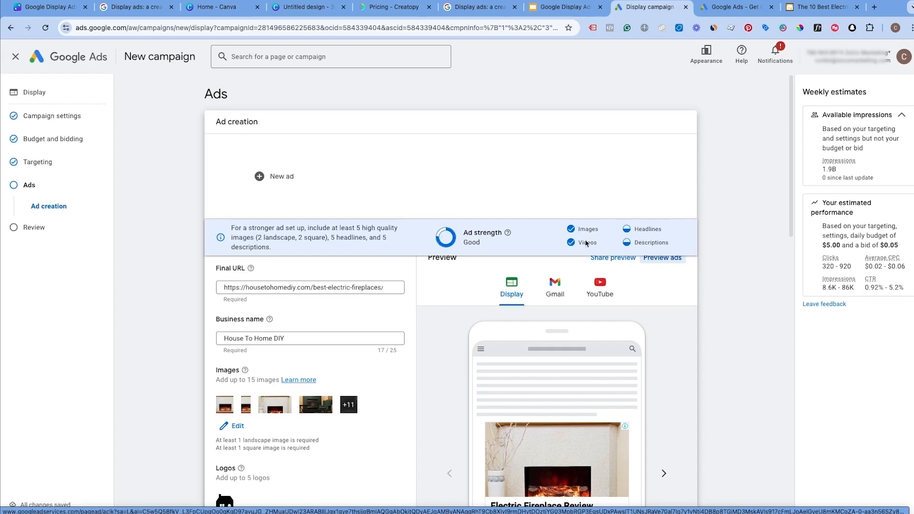
pyautogui.scroll(-12, 341, 305)
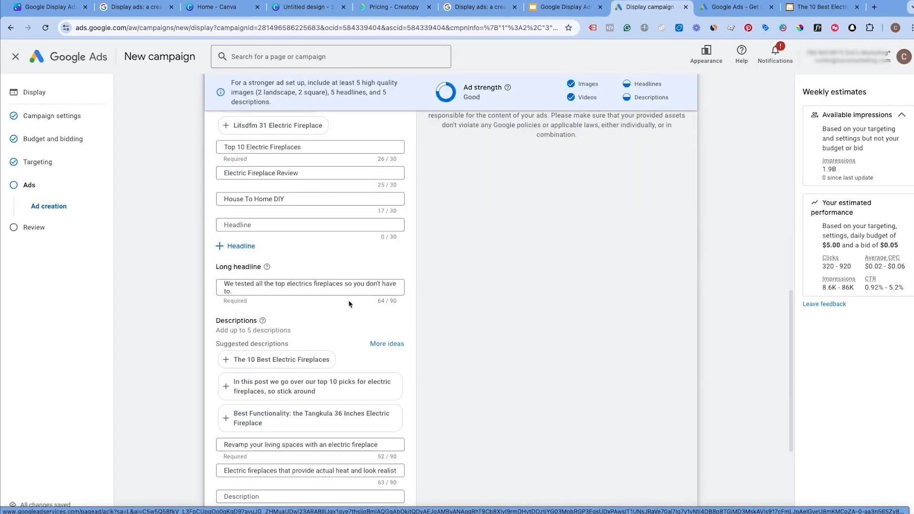
pyautogui.scroll(-4, 349, 304)
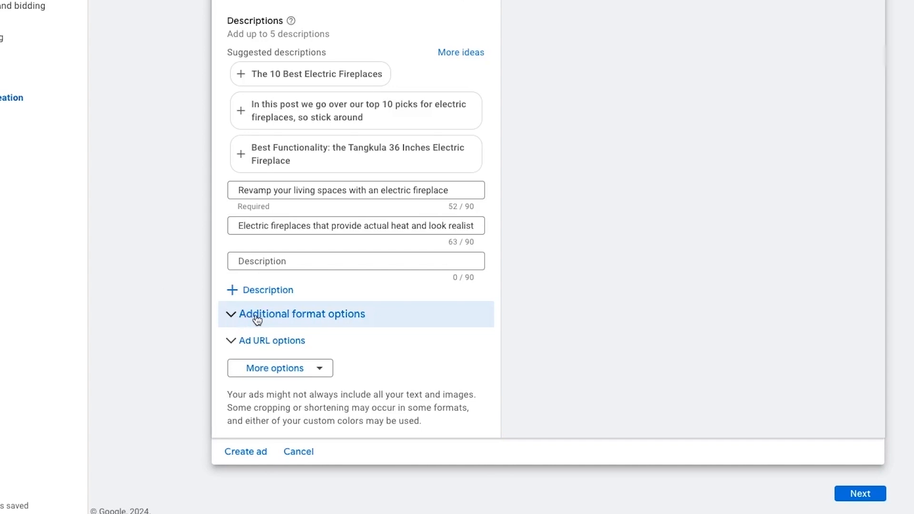
pyautogui.click(257, 320)
pyautogui.scroll(-3, 307, 327)
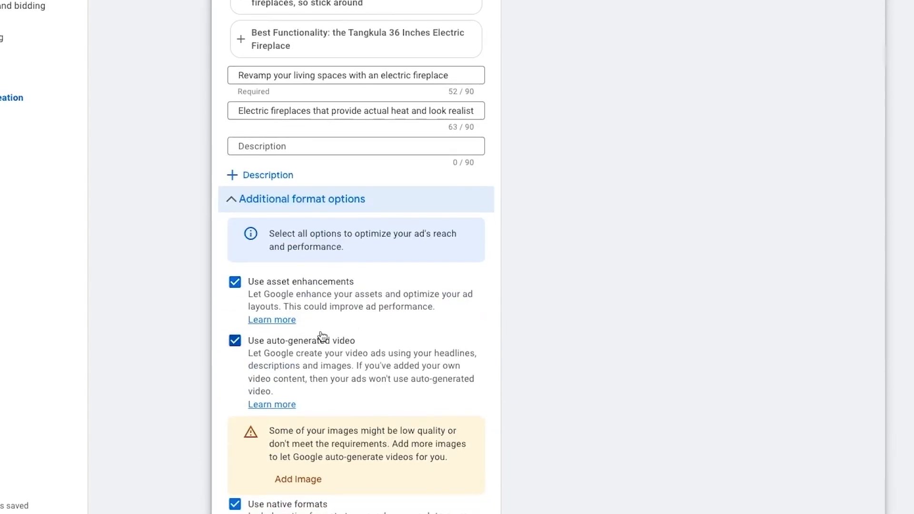
pyautogui.scroll(-2, 321, 338)
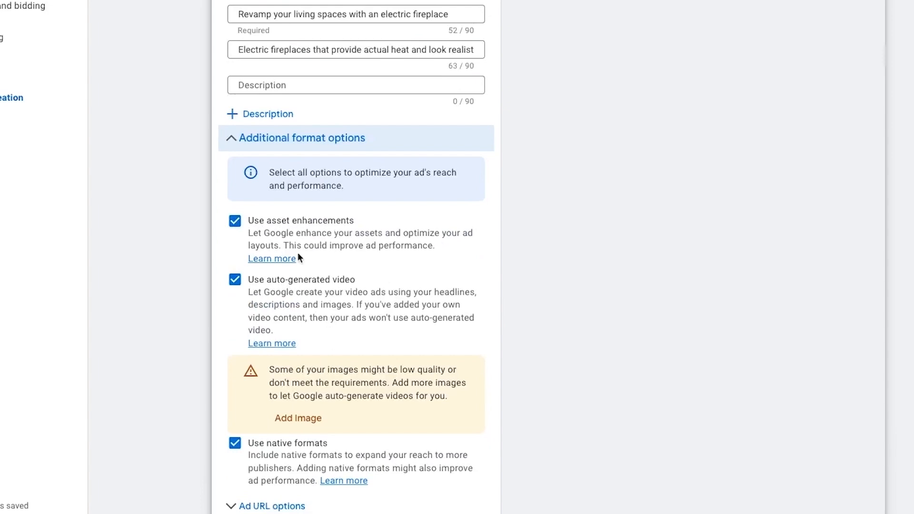
pyautogui.click(235, 222)
pyautogui.scroll(1, 318, 294)
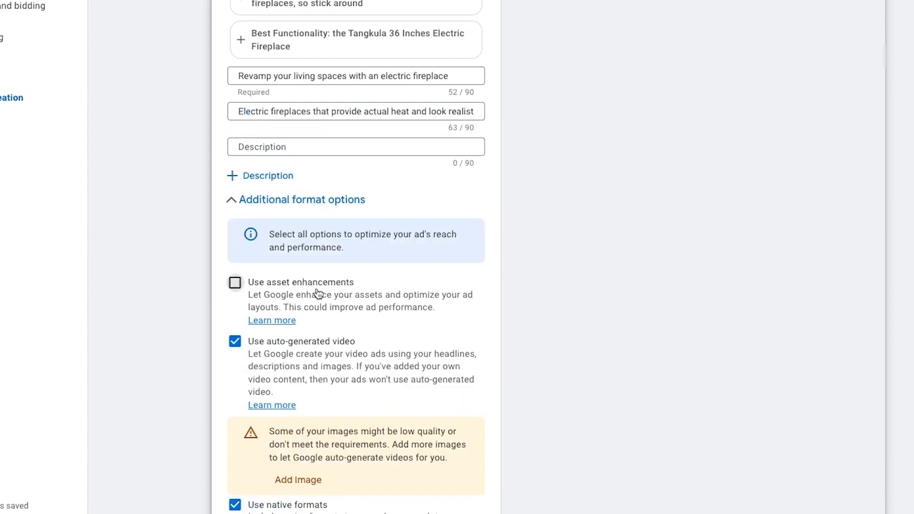
# Turn off auto-generated video for the ad and read the explanation of native formats.
pyautogui.scroll(-1, 309, 293)
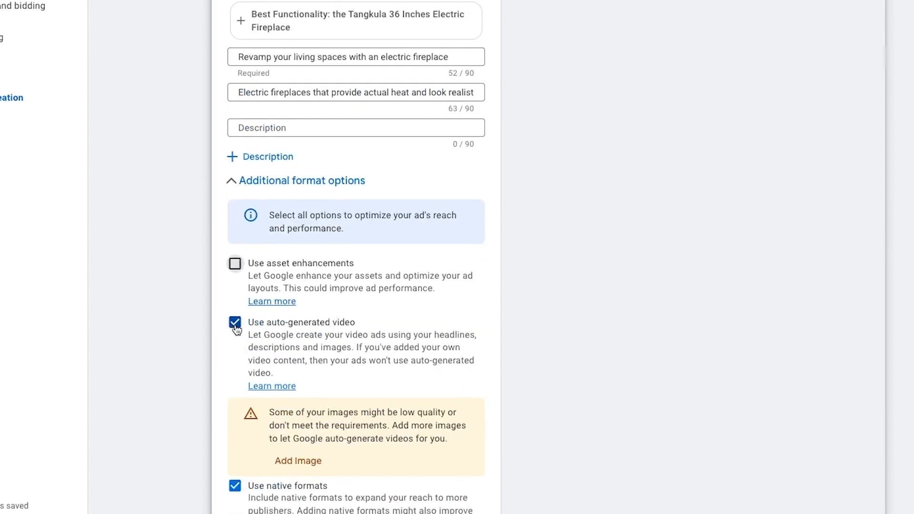
pyautogui.scroll(-1, 277, 333)
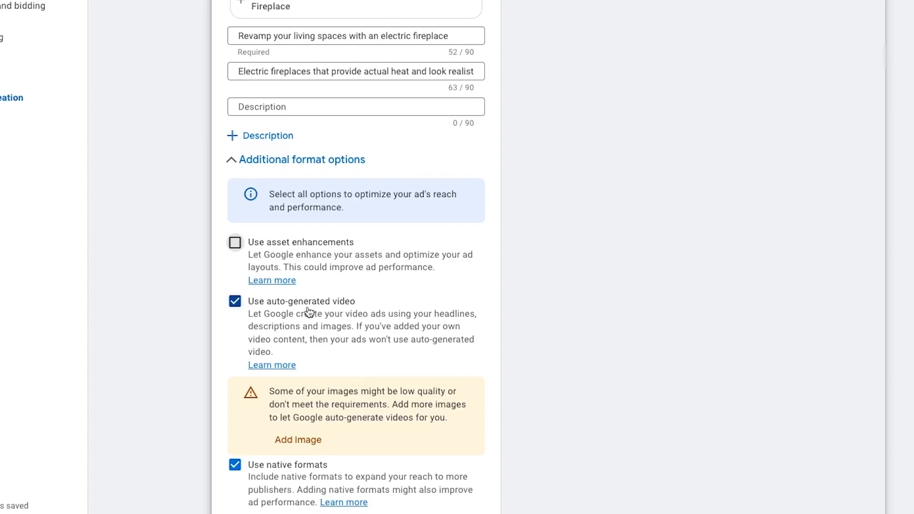
pyautogui.click(236, 302)
pyautogui.scroll(13, 286, 301)
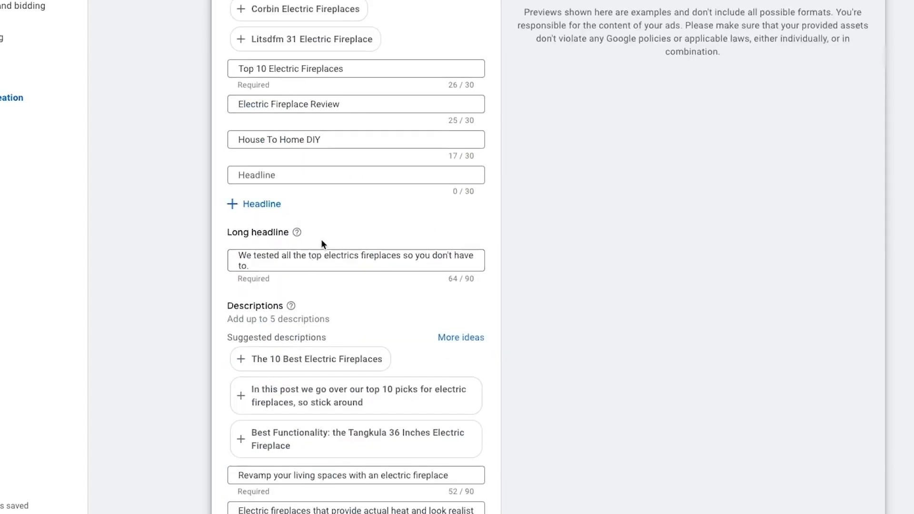
pyautogui.scroll(-11, 288, 276)
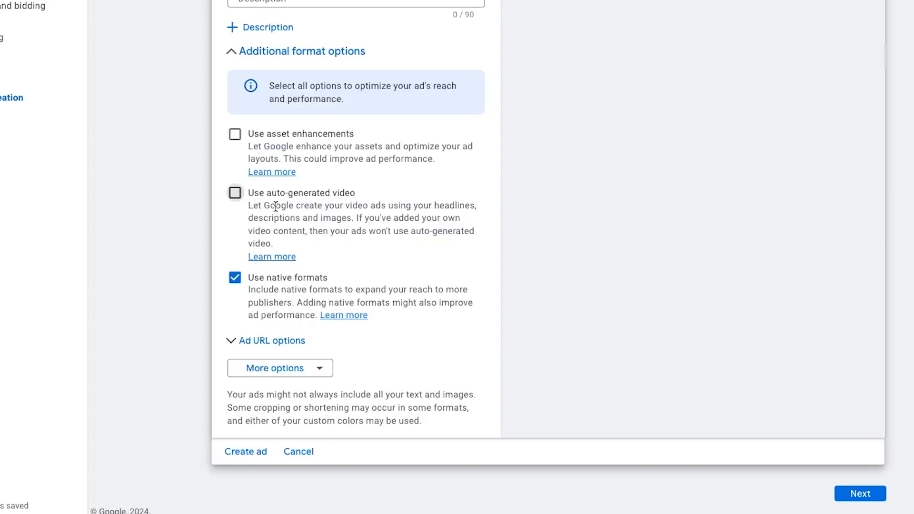
pyautogui.moveTo(310, 229); pyautogui.dragTo(455, 244)
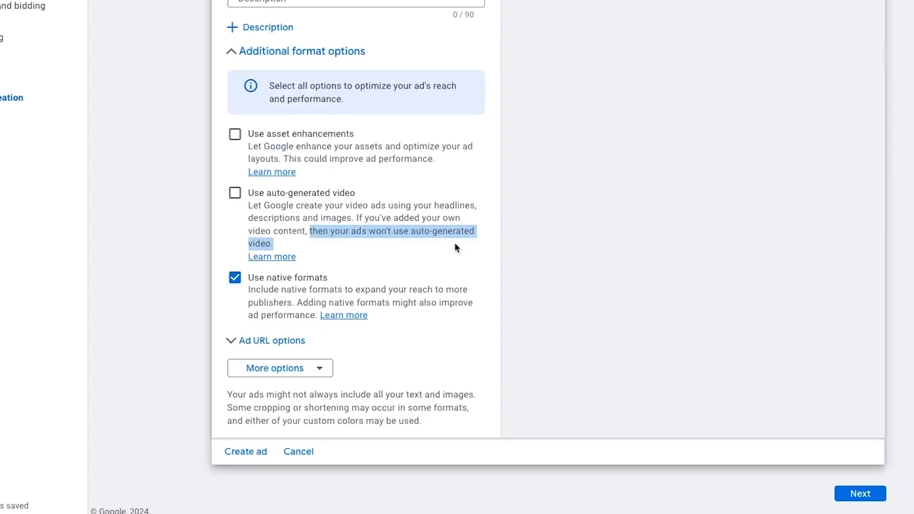
pyautogui.click(425, 222)
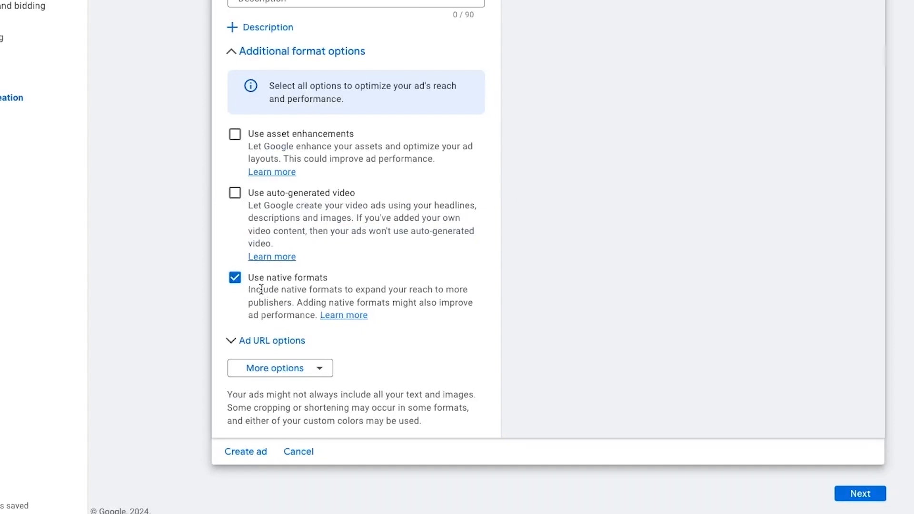
pyautogui.moveTo(254, 295); pyautogui.dragTo(300, 315)
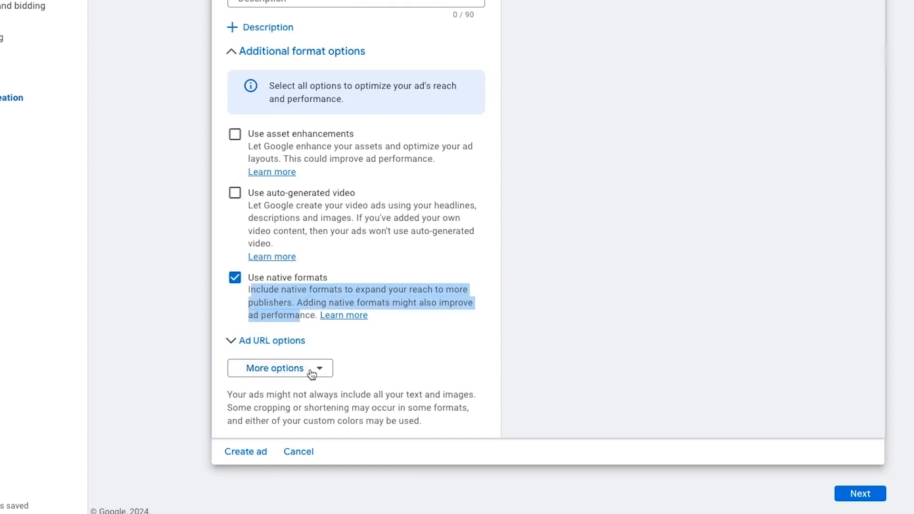
# Show the ad's call to action text setting and set it to See More.
pyautogui.click(282, 369)
pyautogui.click(249, 385)
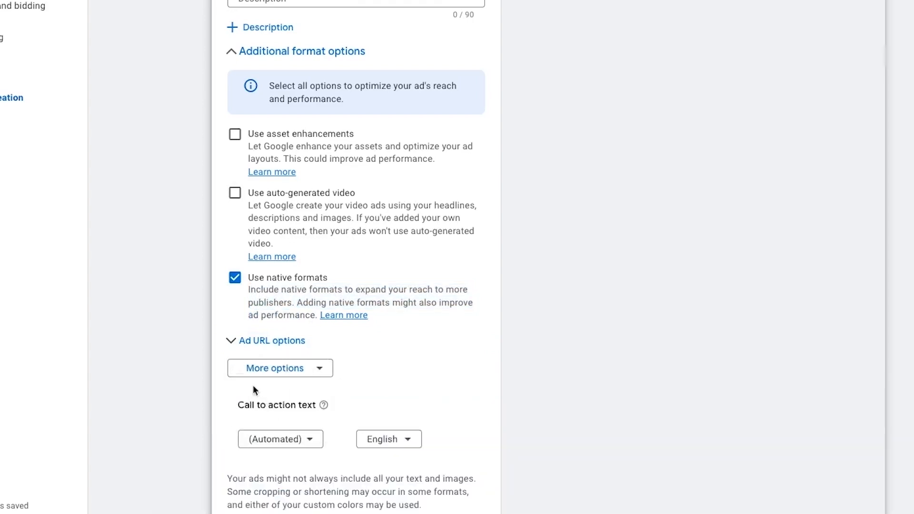
pyautogui.scroll(-1, 386, 379)
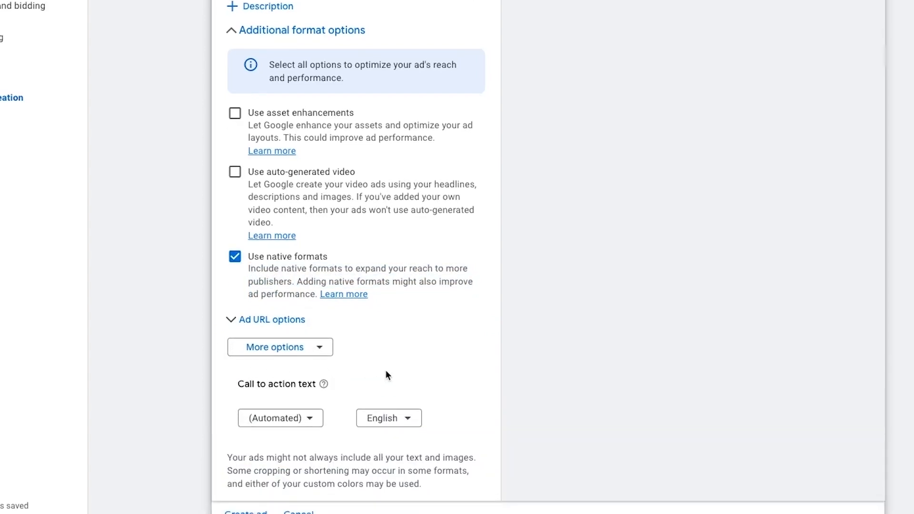
pyautogui.click(305, 425)
pyautogui.scroll(-3, 276, 305)
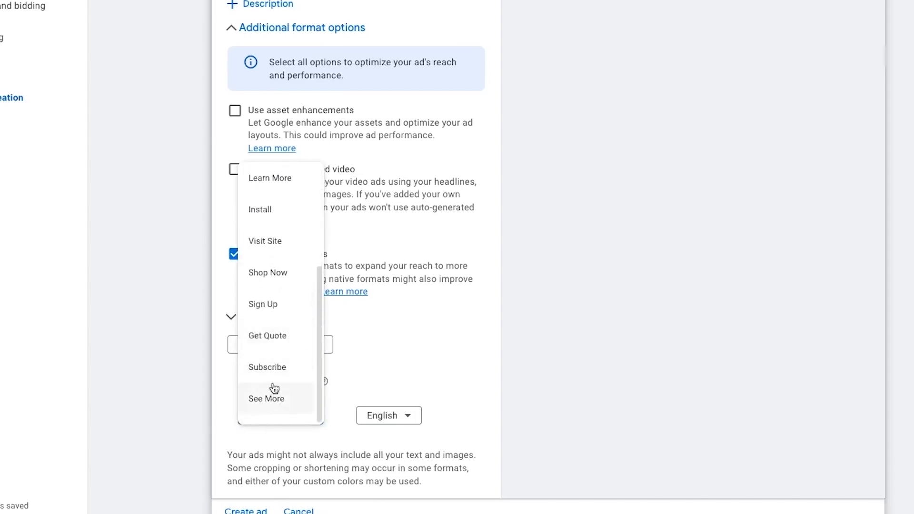
pyautogui.scroll(3, 267, 376)
pyautogui.scroll(3, 272, 293)
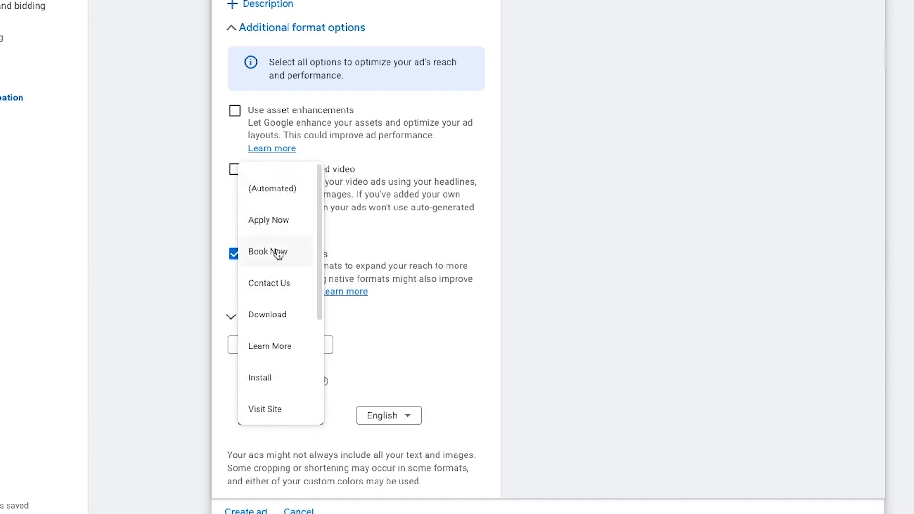
pyautogui.scroll(-3, 270, 281)
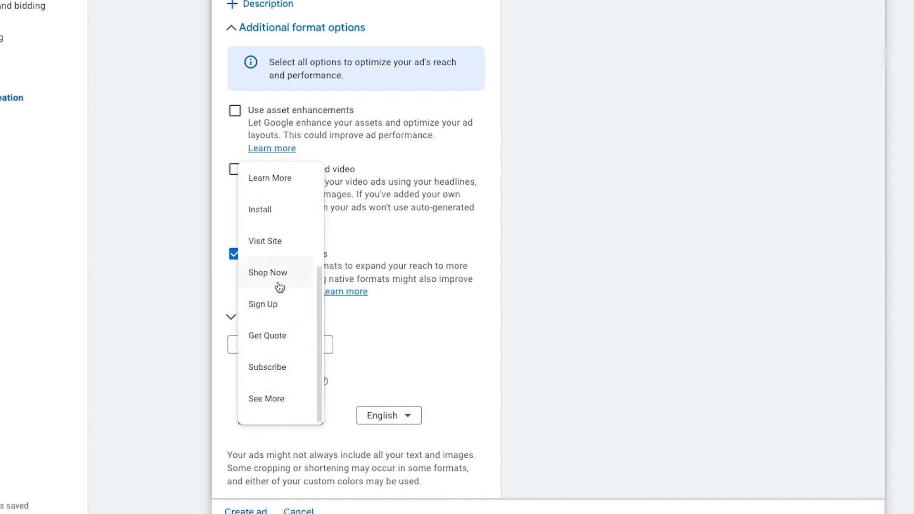
pyautogui.click(279, 399)
pyautogui.scroll(-2, 387, 381)
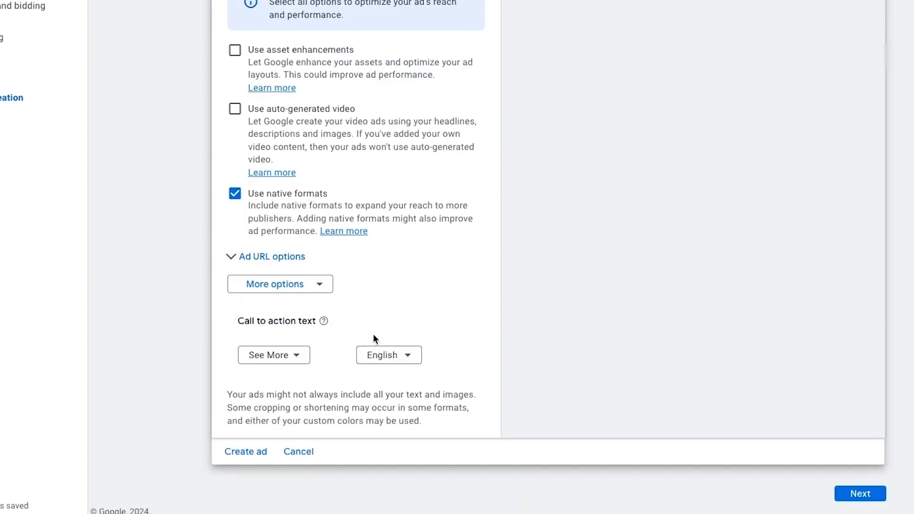
# View the next display preview of the ad and proceed to the campaign review.
pyautogui.scroll(15, 394, 229)
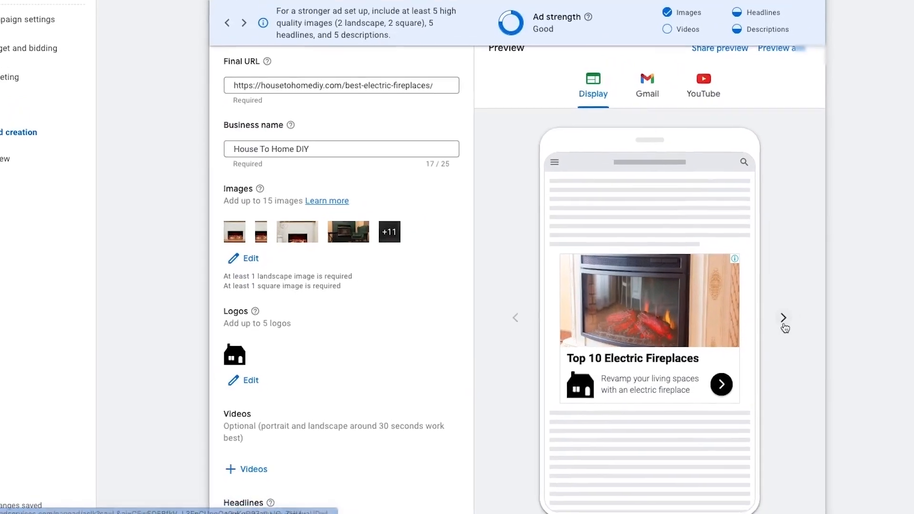
pyautogui.click(840, 322)
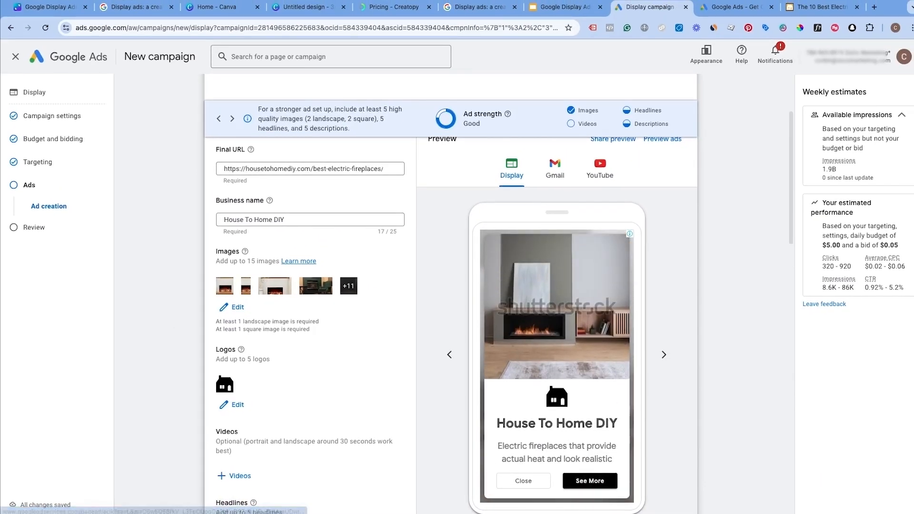
pyautogui.scroll(-15, 222, 327)
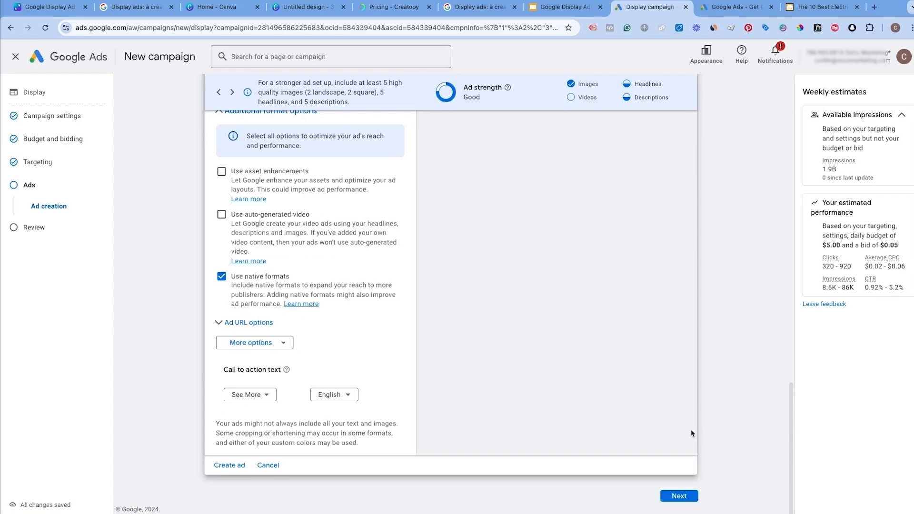
pyautogui.scroll(15, 309, 329)
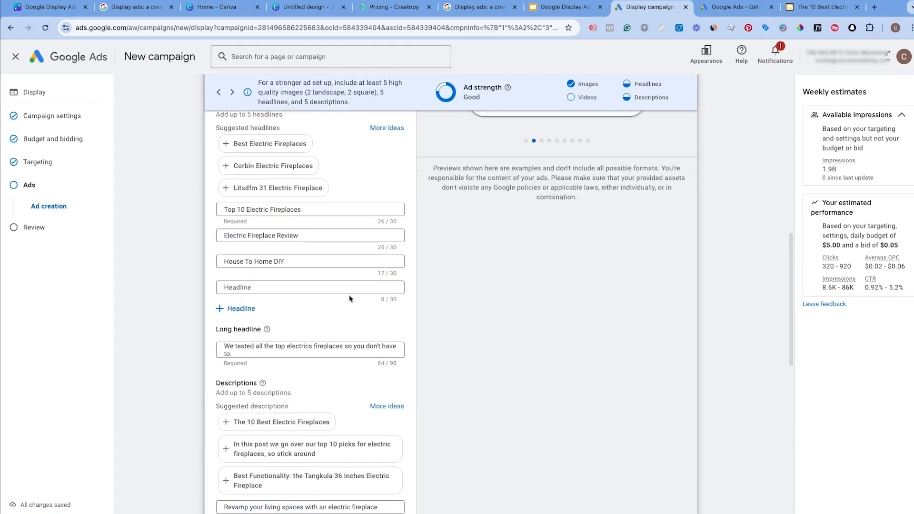
pyautogui.scroll(-15, 351, 299)
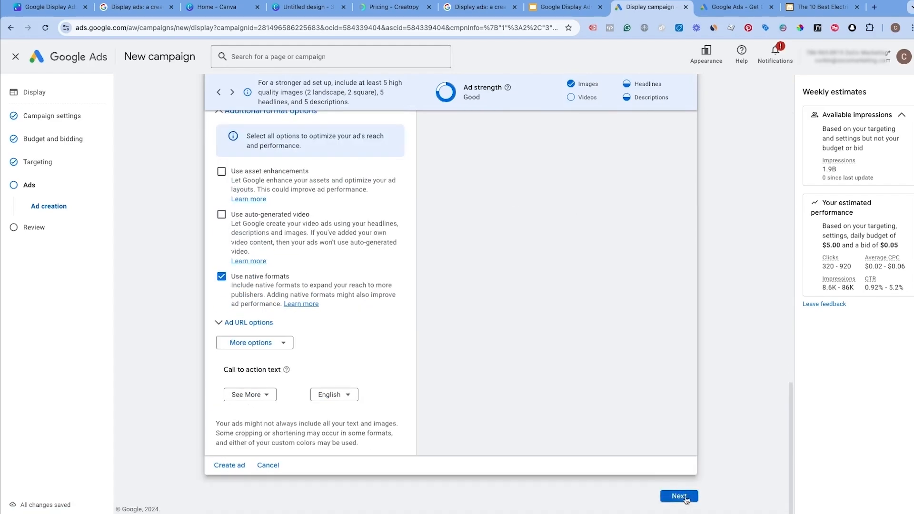
pyautogui.click(682, 496)
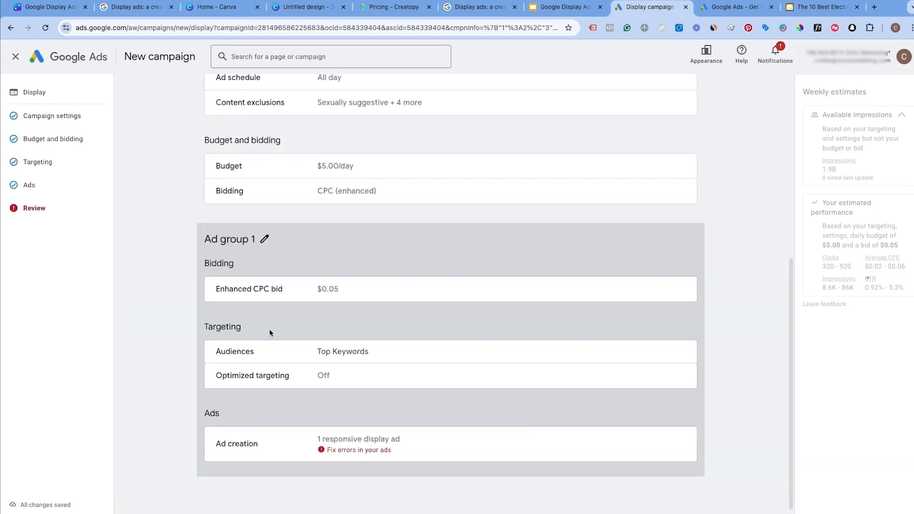
# Go from the campaign review to fixing the ad errors and open the review of the flagged images.
pyautogui.scroll(2, 259, 255)
pyautogui.scroll(5, 208, 201)
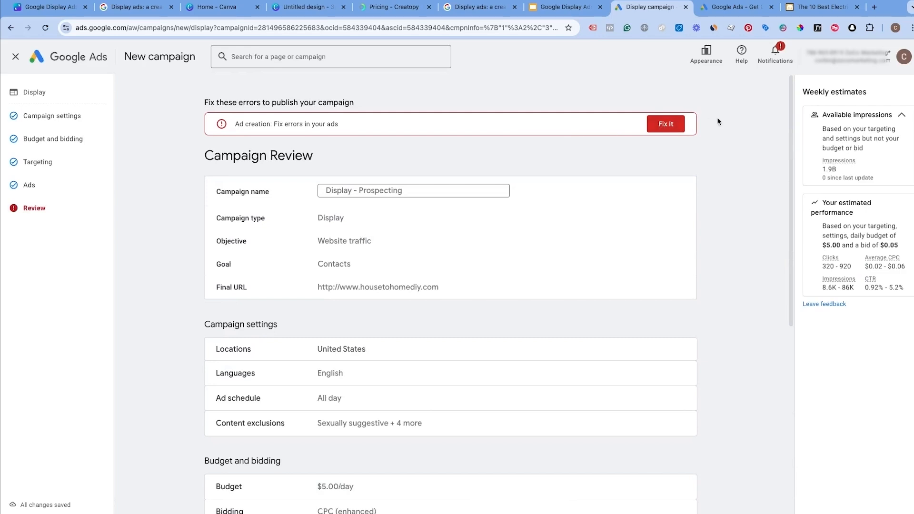
pyautogui.click(684, 127)
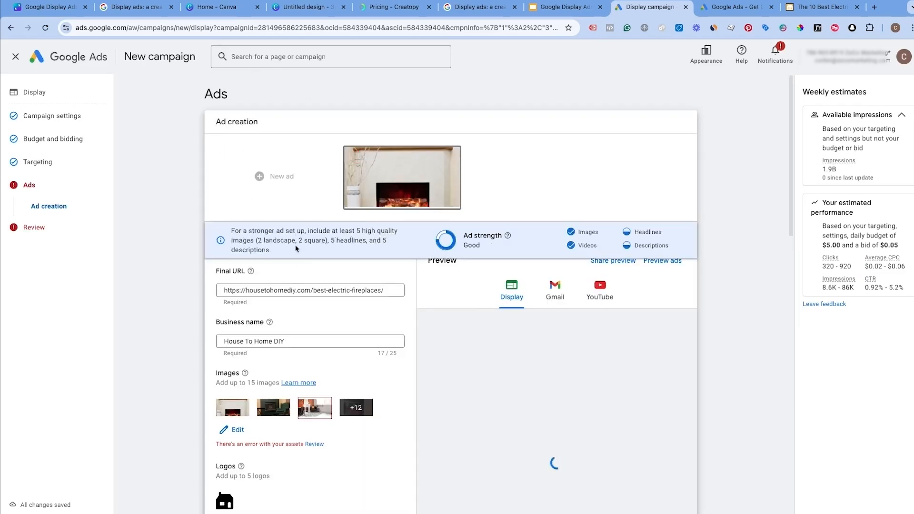
pyautogui.scroll(-3, 295, 248)
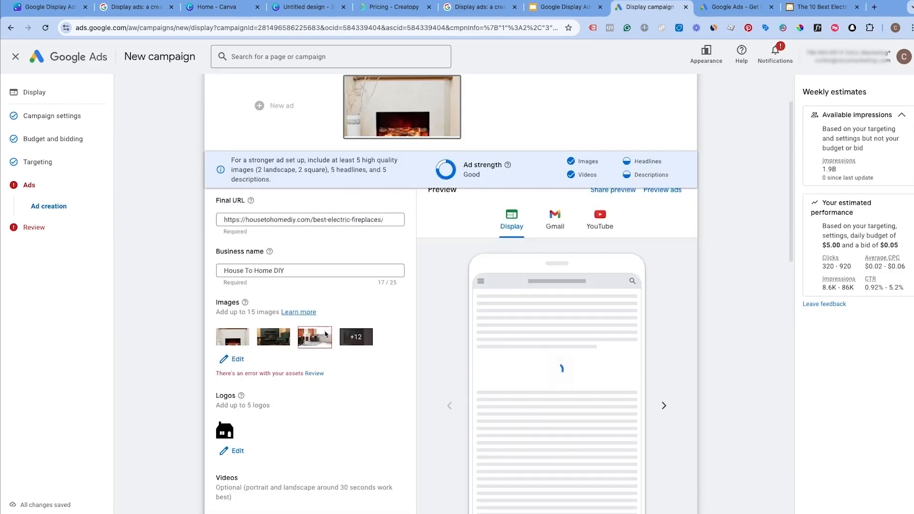
pyautogui.click(319, 375)
pyautogui.moveTo(432, 236); pyautogui.dragTo(744, 246)
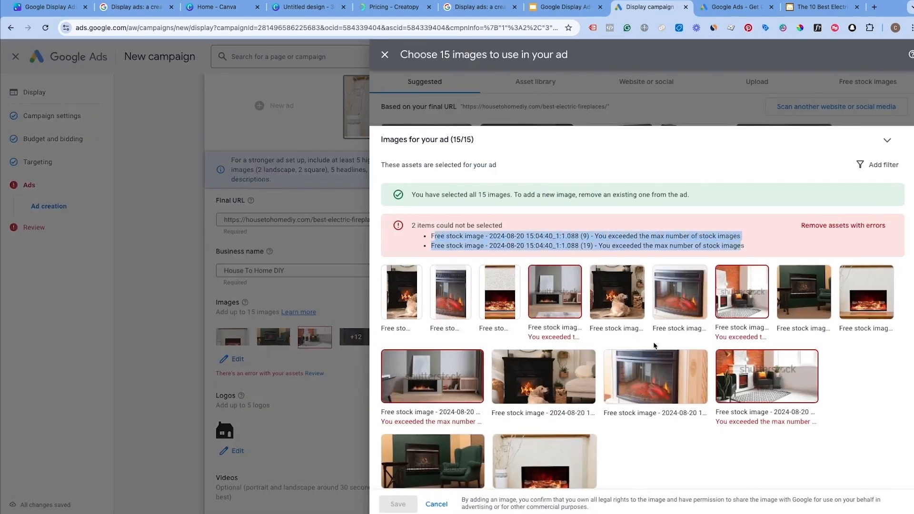
# Remove the four images flagged for exceeding the stock image limit, save the selection, and return to the campaign review.
pyautogui.scroll(-1, 691, 310)
pyautogui.click(755, 269)
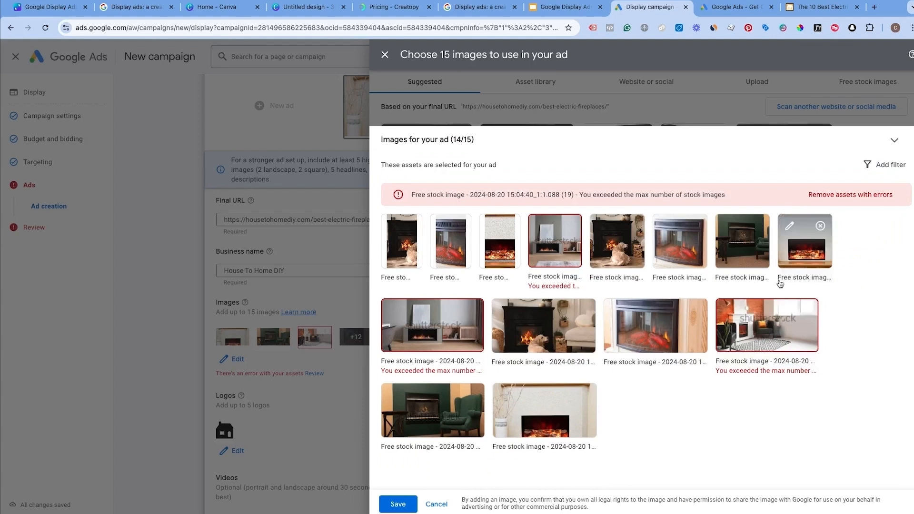
pyautogui.click(805, 312)
pyautogui.click(571, 226)
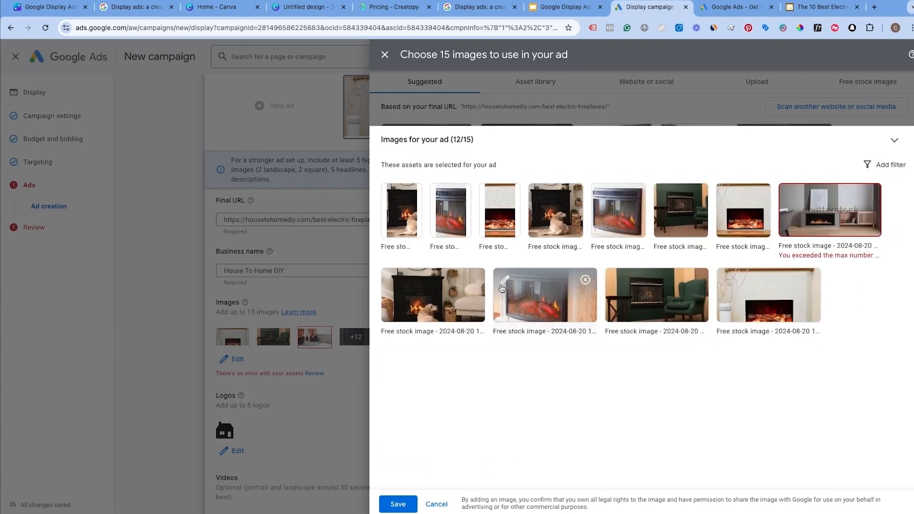
pyautogui.moveTo(880, 216)
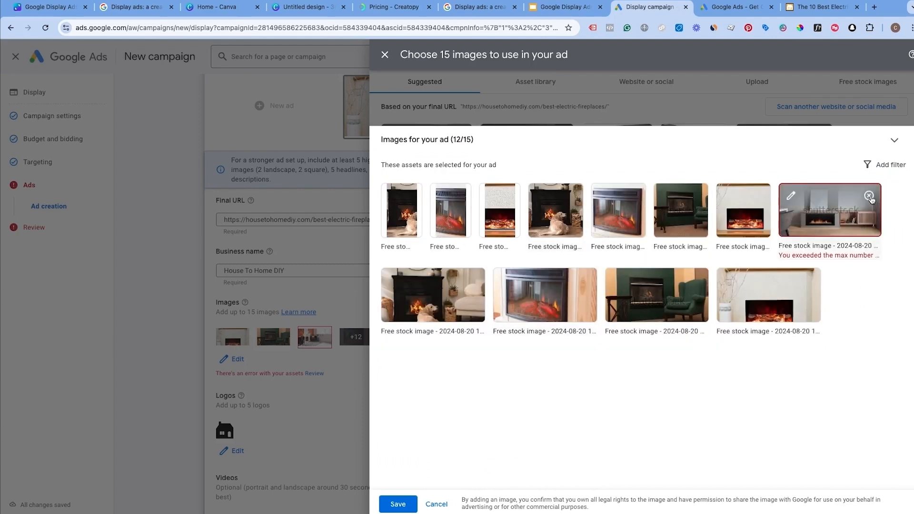
pyautogui.click(869, 195)
pyautogui.click(398, 504)
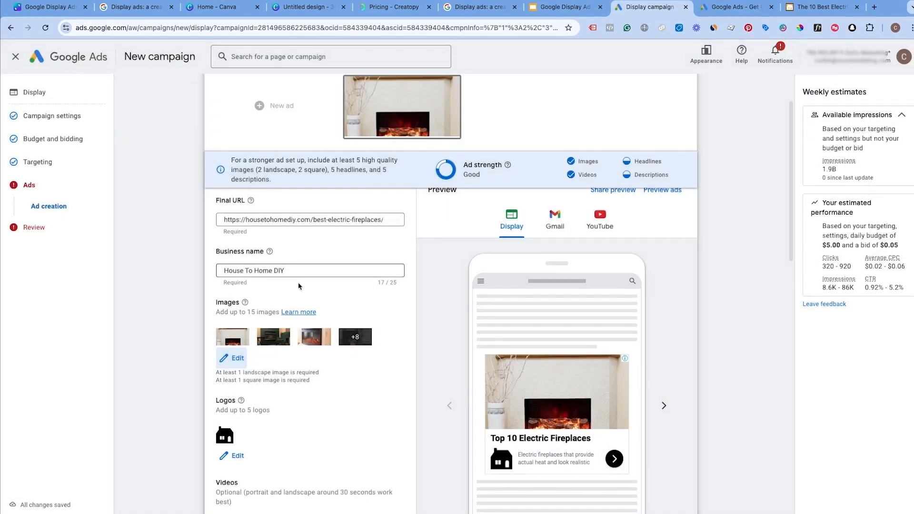
pyautogui.scroll(-15, 303, 310)
pyautogui.click(695, 497)
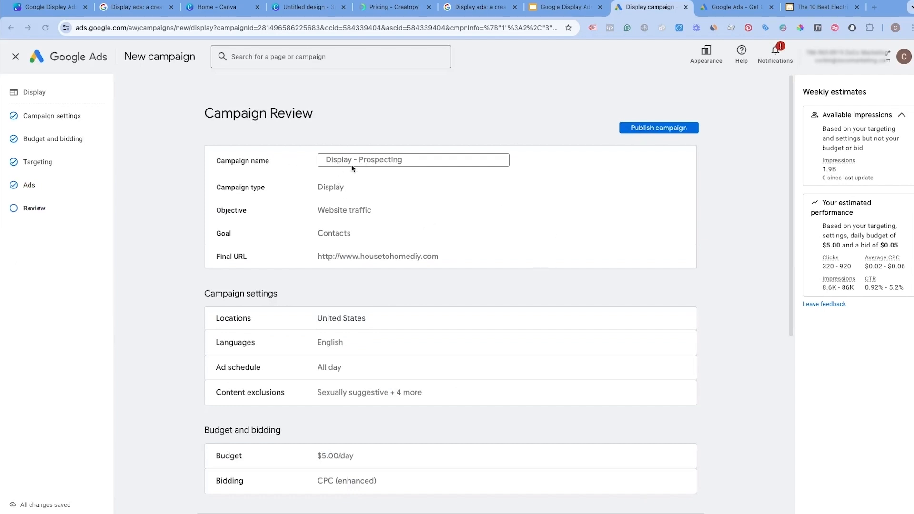
# Rename Ad group 1 as Top Keyword in the campaign review.
pyautogui.scroll(-4, 361, 200)
pyautogui.click(265, 369)
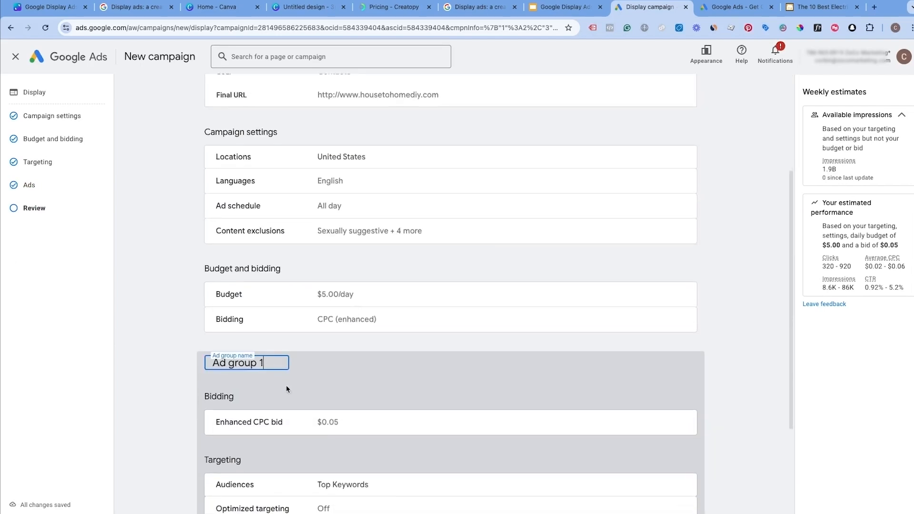
pyautogui.moveTo(272, 365); pyautogui.dragTo(200, 370)
pyautogui.write('Top Keyword')
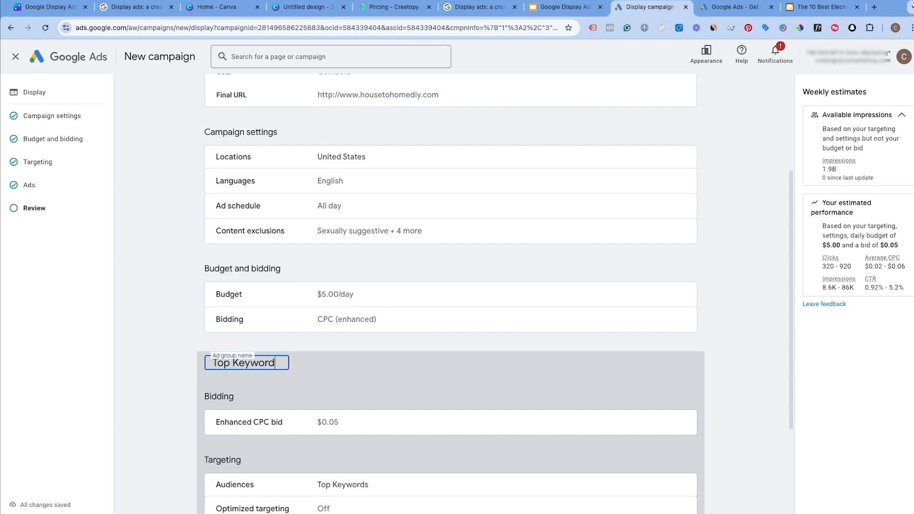
pyautogui.scroll(-3, 328, 396)
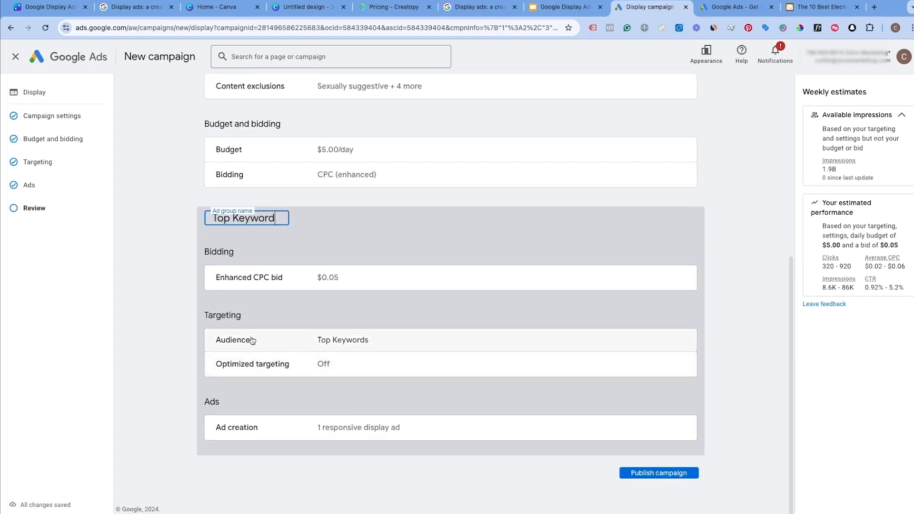
pyautogui.scroll(1, 306, 322)
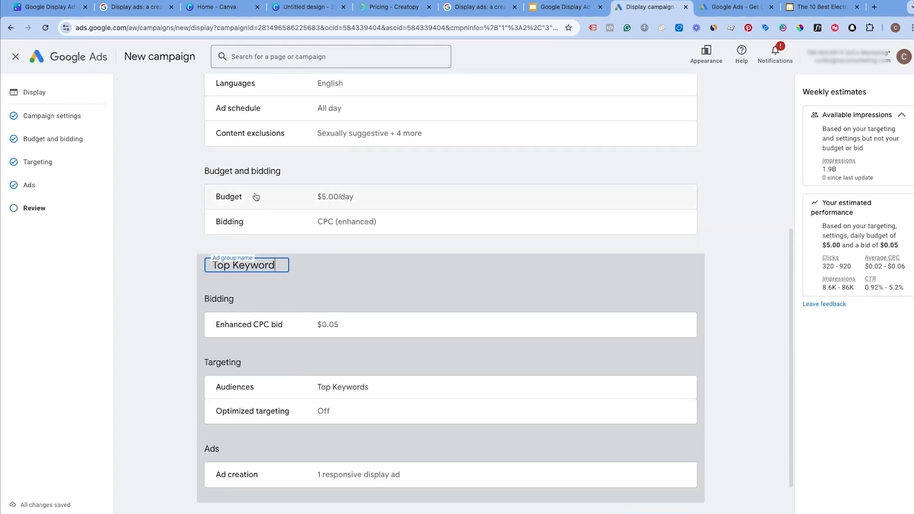
# Check the Display - Prospecting branch of the campaign structure in Canva and return to the Google Ads campaign review.
pyautogui.click(48, 8)
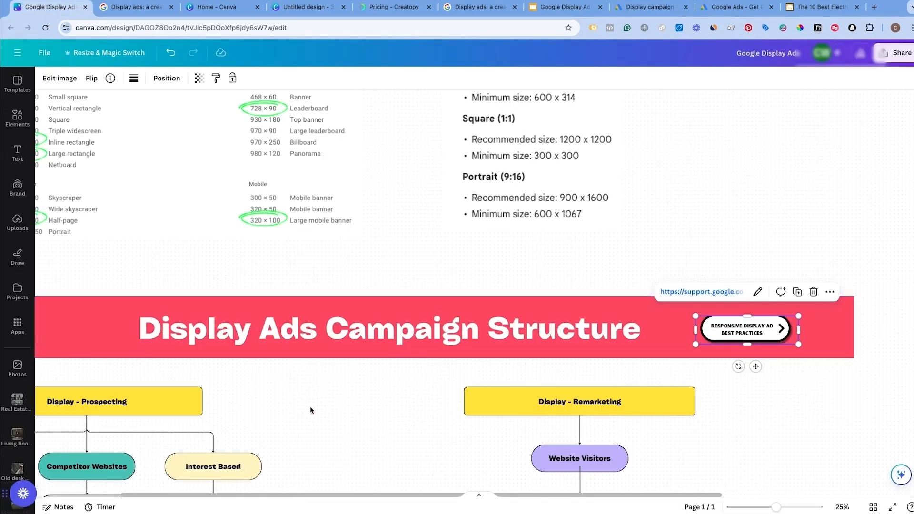
pyautogui.hscroll(-8, 307, 399)
pyautogui.scroll(-2, 306, 399)
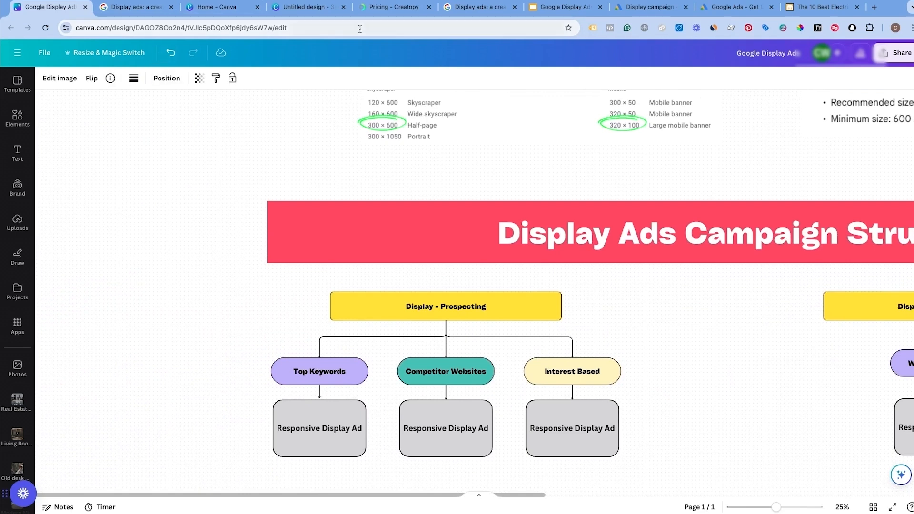
pyautogui.click(710, 8)
pyautogui.click(640, 10)
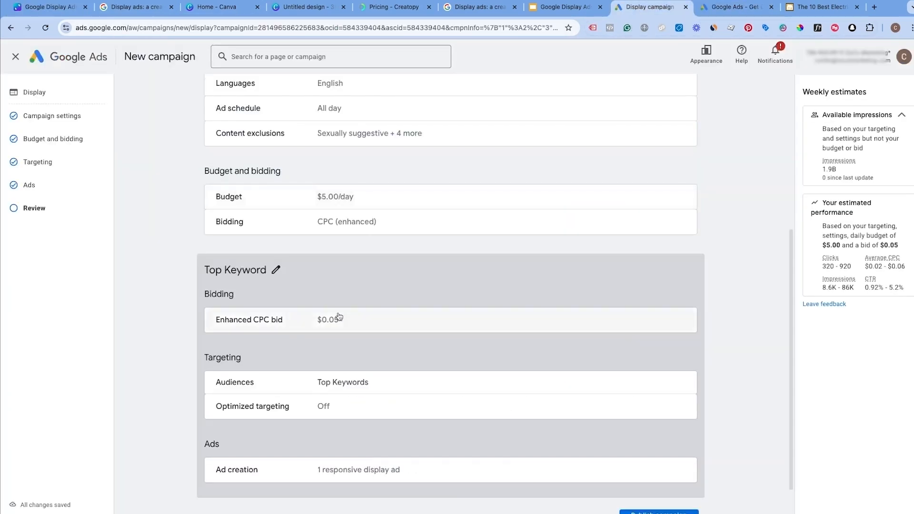
# Publish the Display - Prospecting campaign and look over its overview page.
pyautogui.scroll(-2, 415, 358)
pyautogui.click(649, 473)
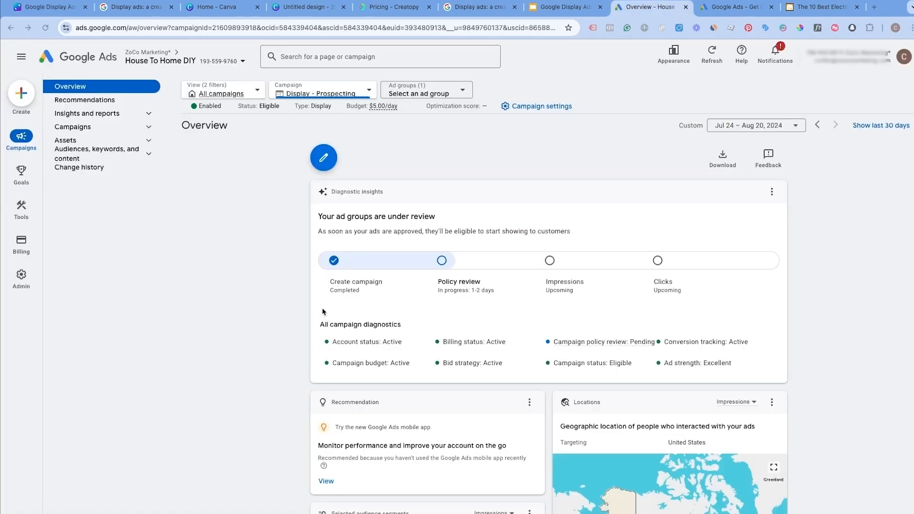
pyautogui.scroll(-9, 423, 291)
pyautogui.scroll(6, 419, 288)
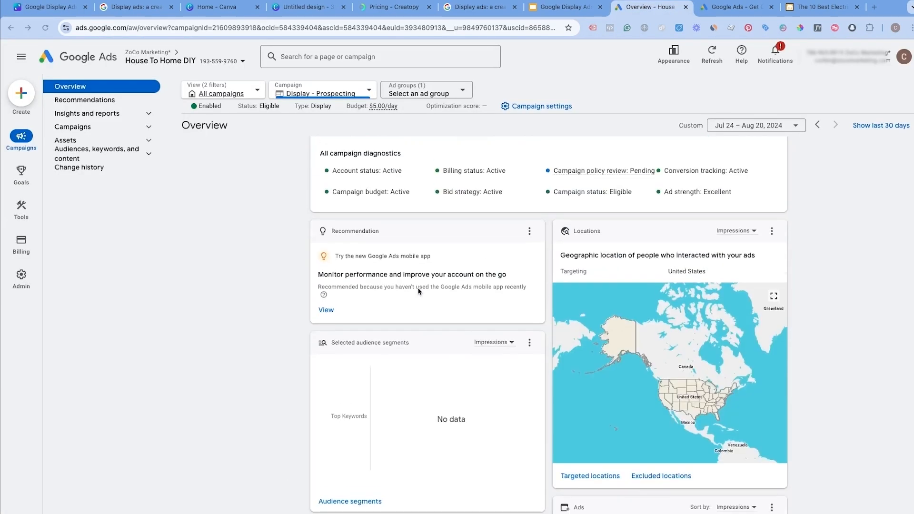
pyautogui.scroll(3, 390, 230)
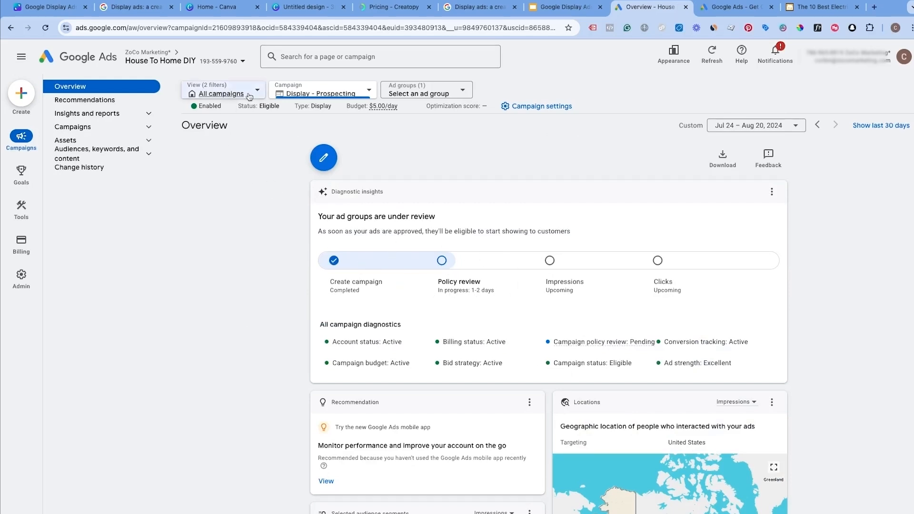
# Show all campaigns in the account and open the ad groups of the Display - Prospecting campaign.
pyautogui.click(96, 128)
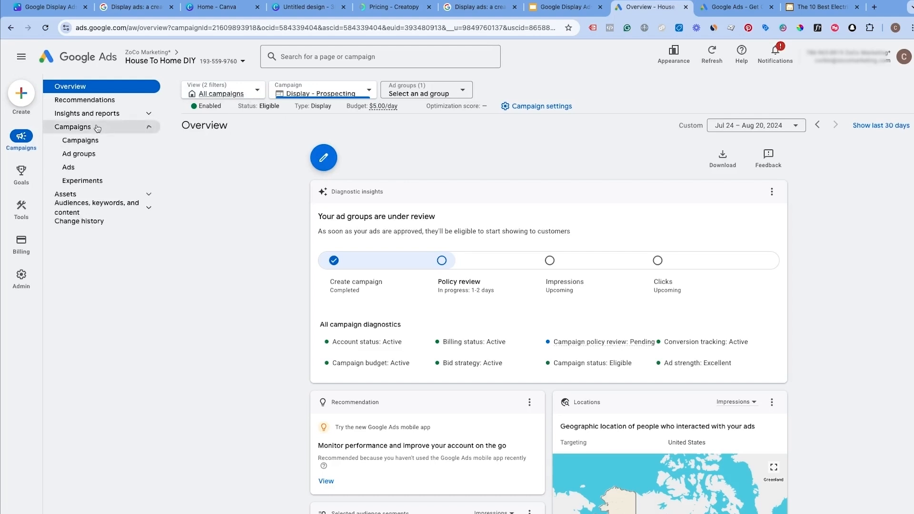
pyautogui.click(228, 95)
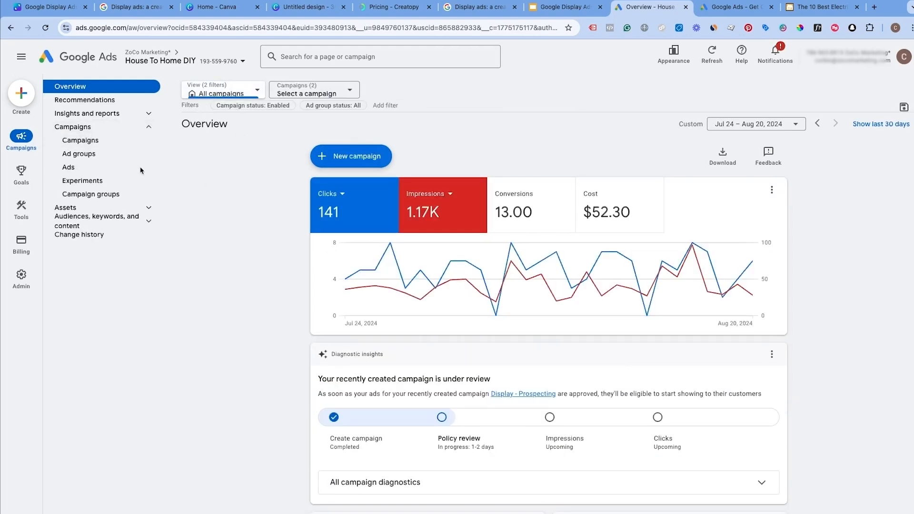
pyautogui.click(81, 141)
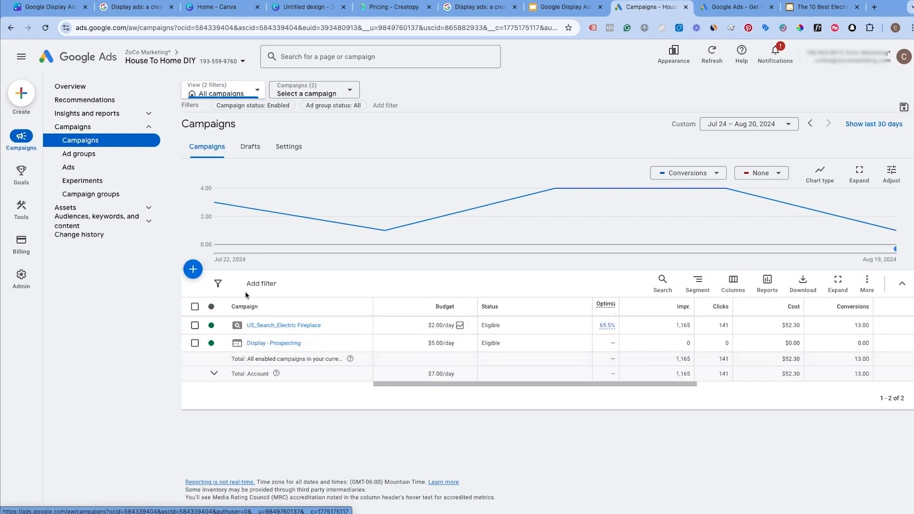
pyautogui.click(263, 345)
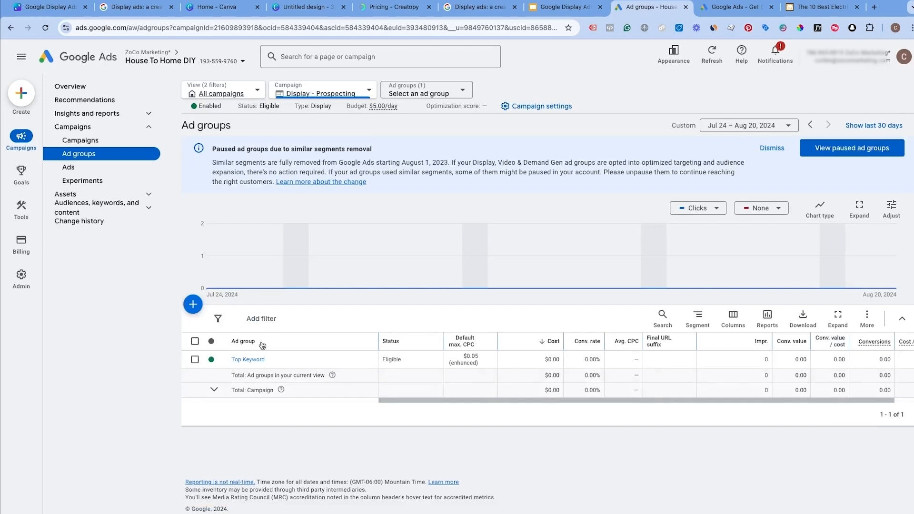
pyautogui.click(263, 342)
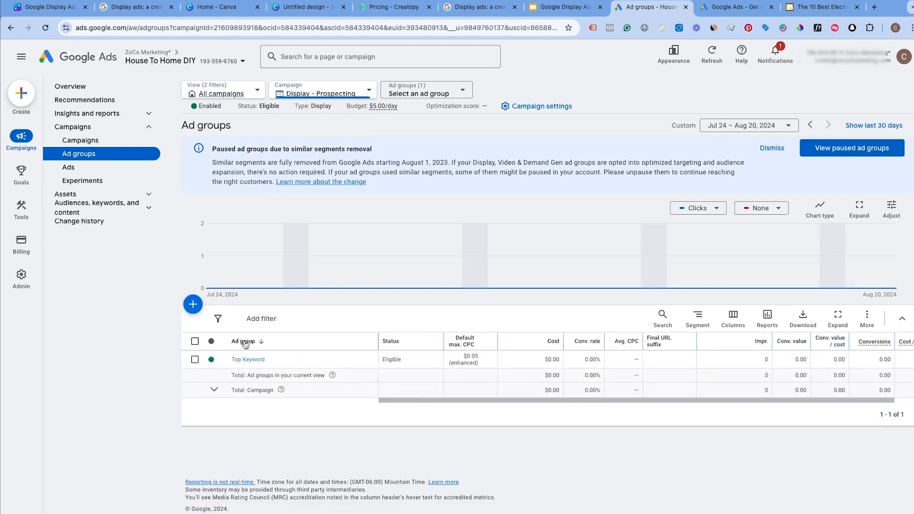
# Start a new ad group in the Display - Prospecting campaign and set its enhanced CPC bid to $0.05.
pyautogui.click(193, 308)
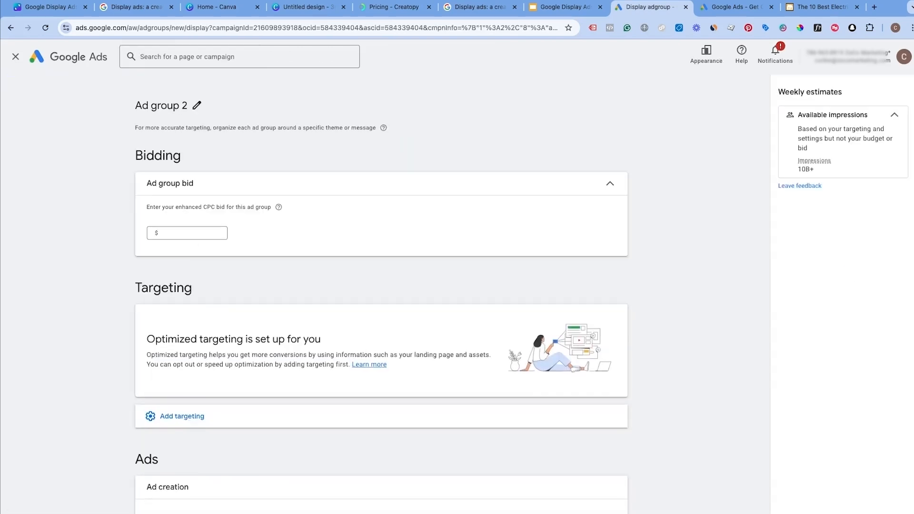
pyautogui.scroll(-5, 292, 279)
pyautogui.scroll(2, 275, 233)
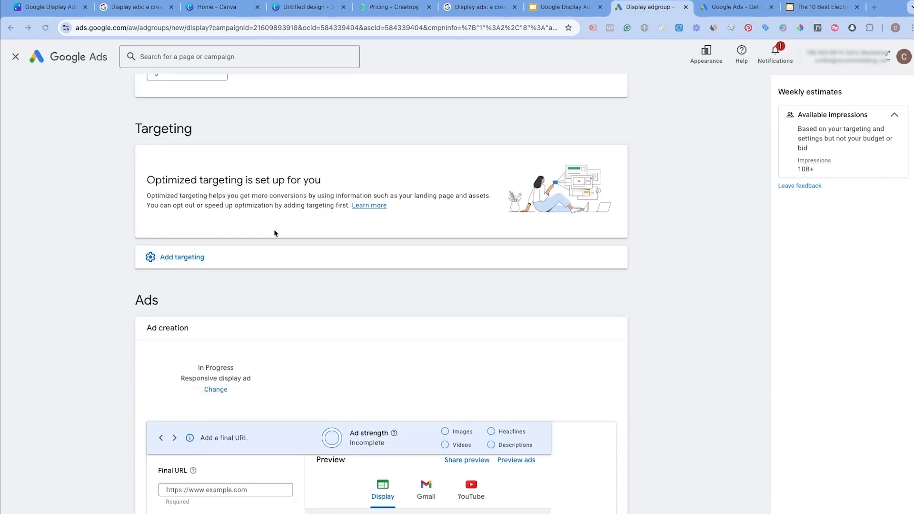
pyautogui.scroll(2, 306, 224)
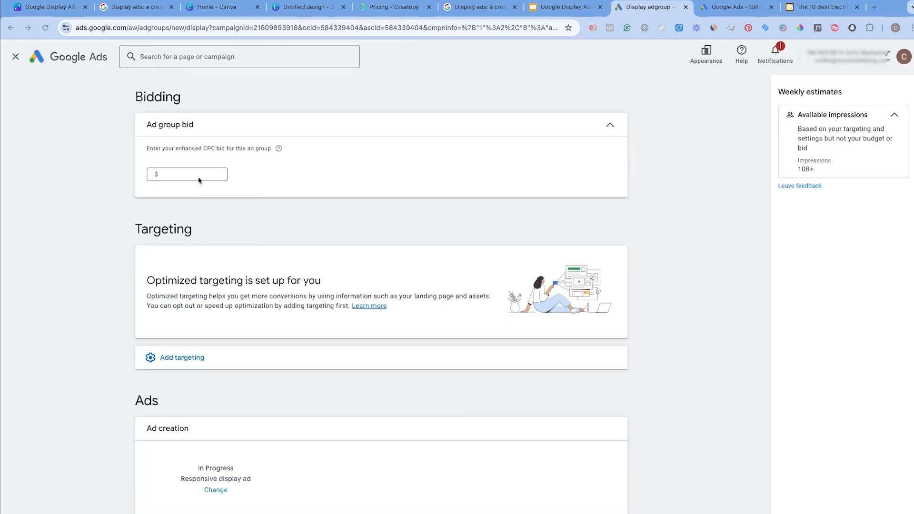
pyautogui.click(199, 180)
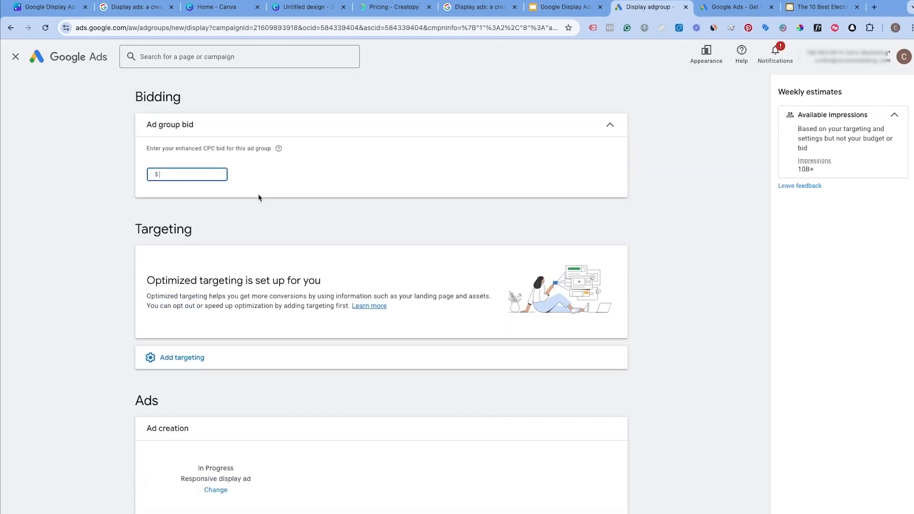
pyautogui.write('.05')
pyautogui.click(129, 233)
# Add audience segment targeting to the ad group and browse to the custom audience segments.
pyautogui.scroll(-2, 90, 267)
pyautogui.click(183, 284)
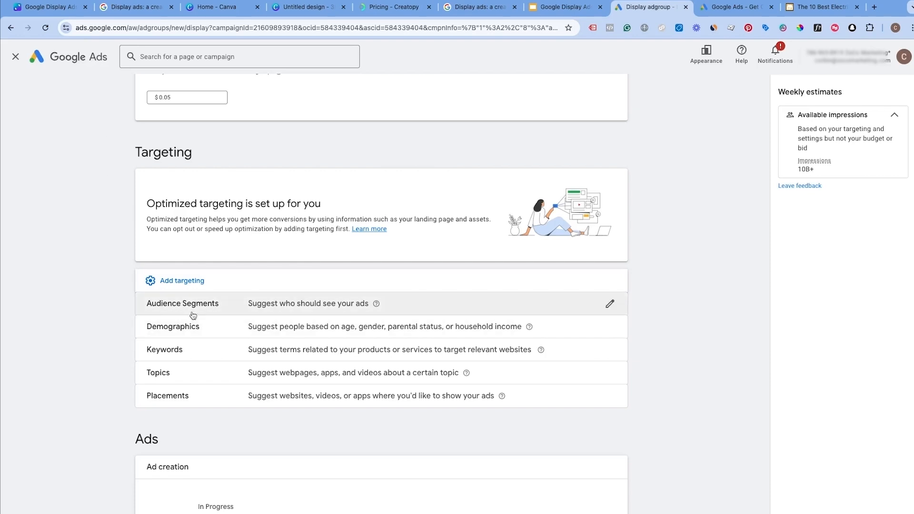
pyautogui.click(288, 309)
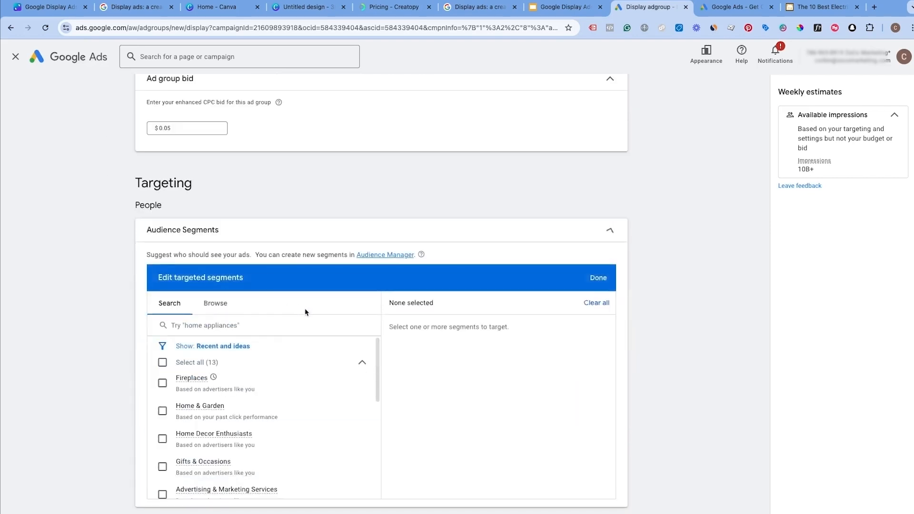
pyautogui.click(216, 292)
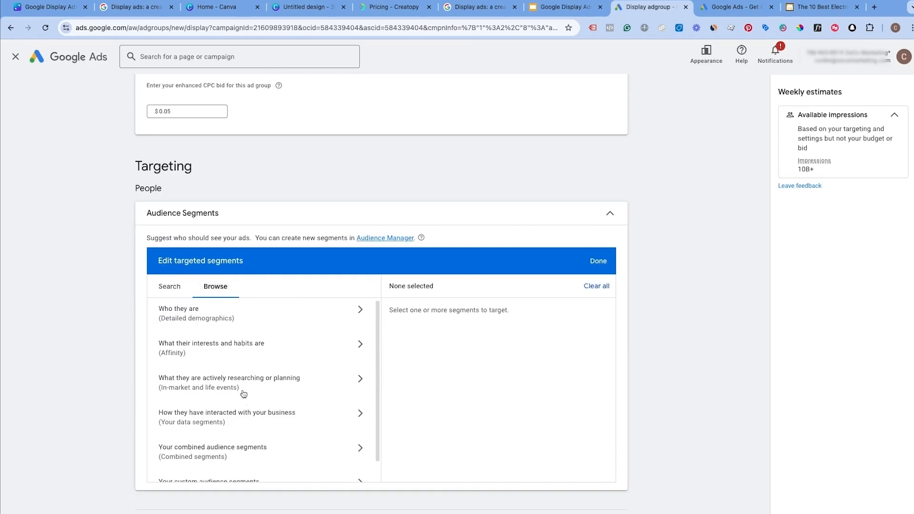
pyautogui.scroll(-3, 240, 400)
pyautogui.click(226, 445)
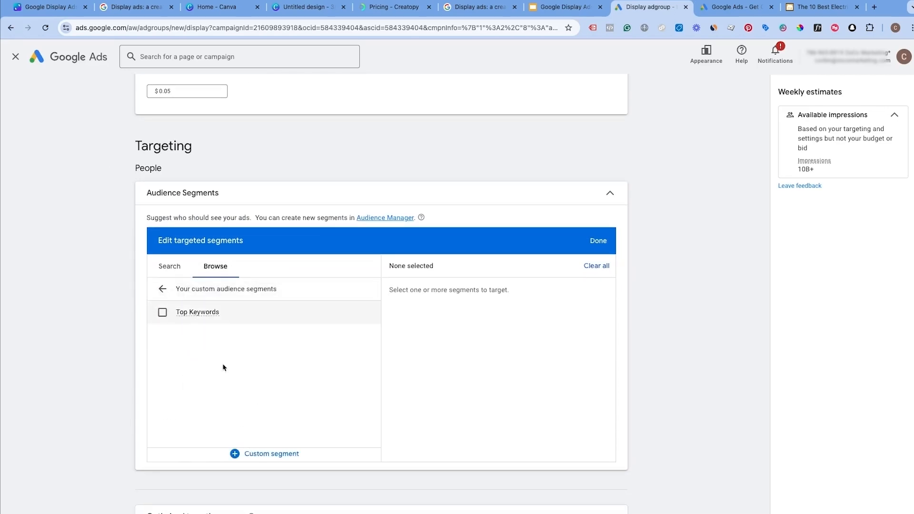
# Start a custom segment named Competitors Websites that includes people browsing similar websites, and remove its interests or purchase intentions condition.
pyautogui.click(236, 455)
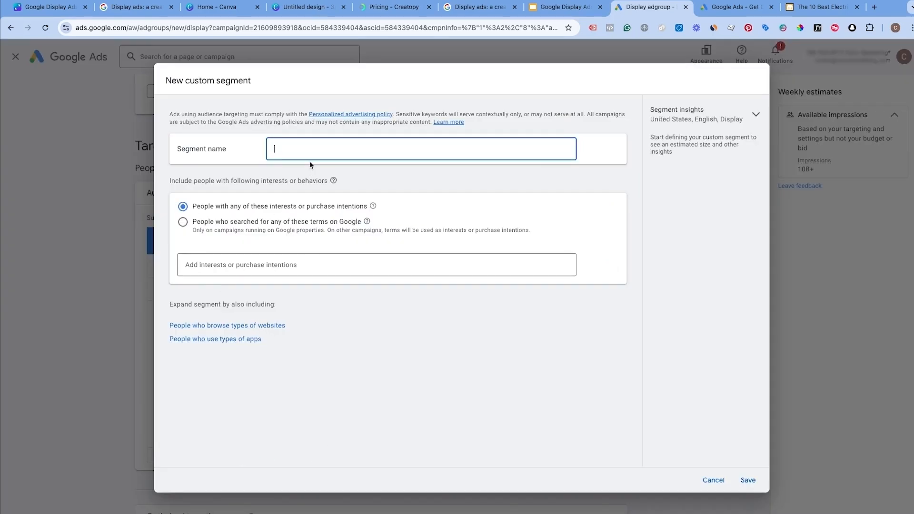
pyautogui.write('Competitors Websites')
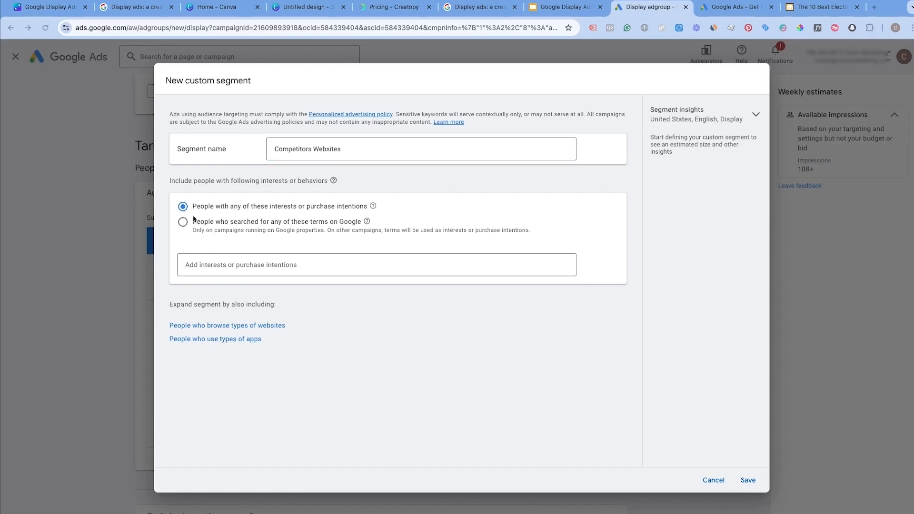
pyautogui.click(198, 328)
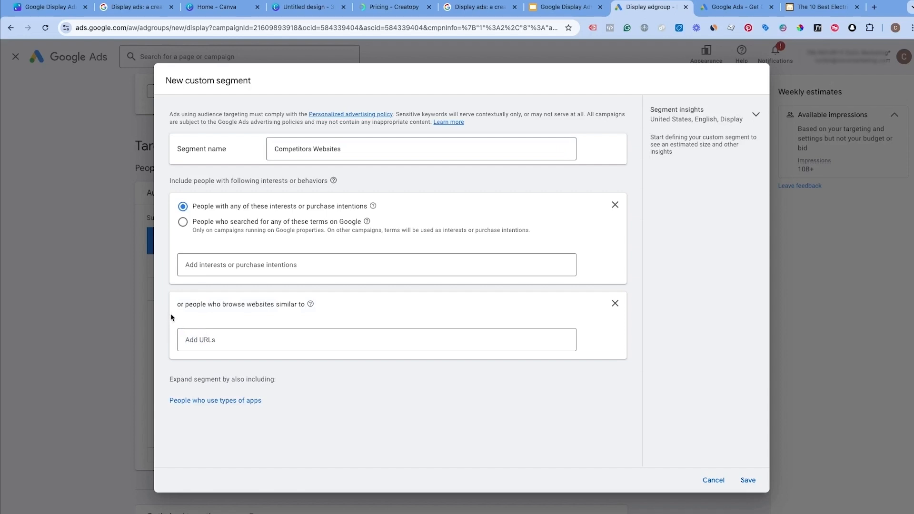
pyautogui.click(616, 205)
pyautogui.click(307, 241)
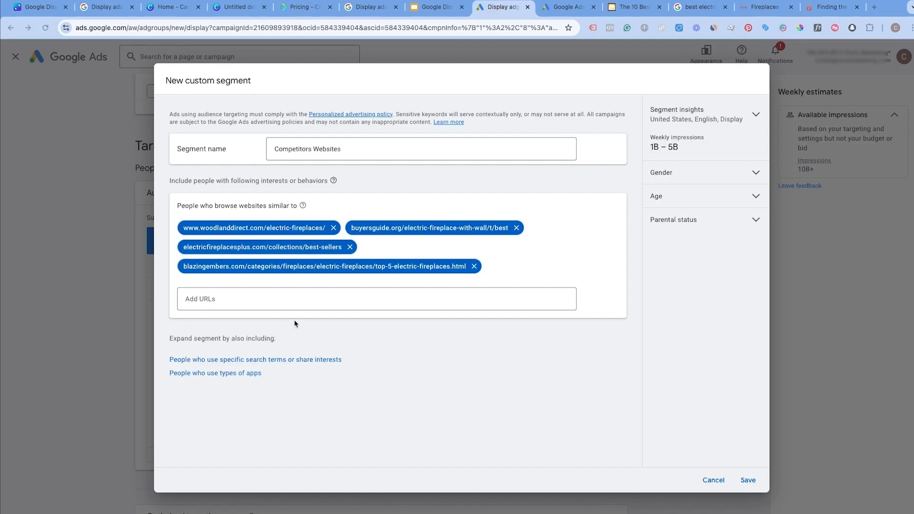
pyautogui.click(219, 300)
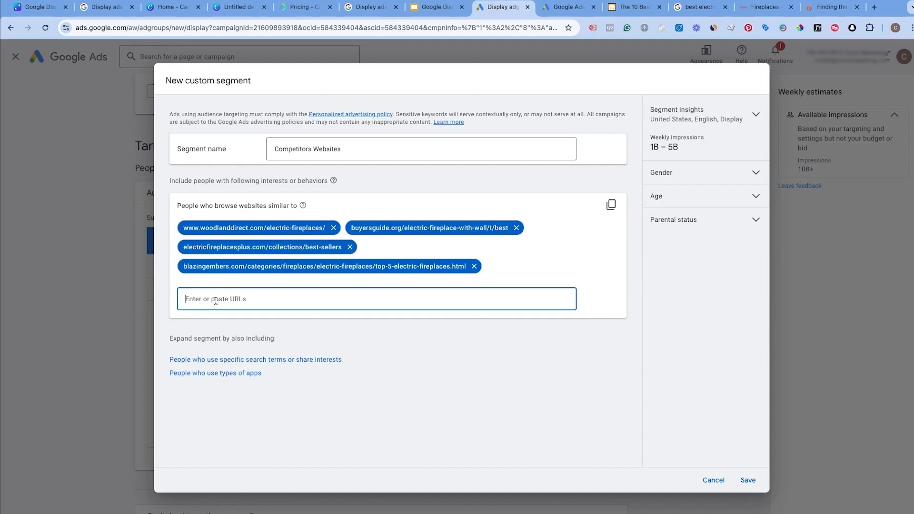
pyautogui.hotkey('ctrl', 'v')
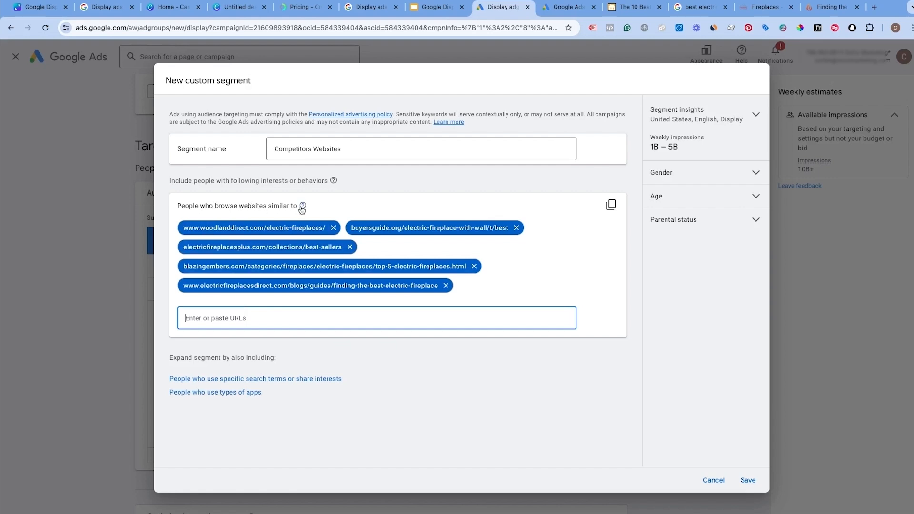
pyautogui.moveTo(301, 210)
pyautogui.click(748, 480)
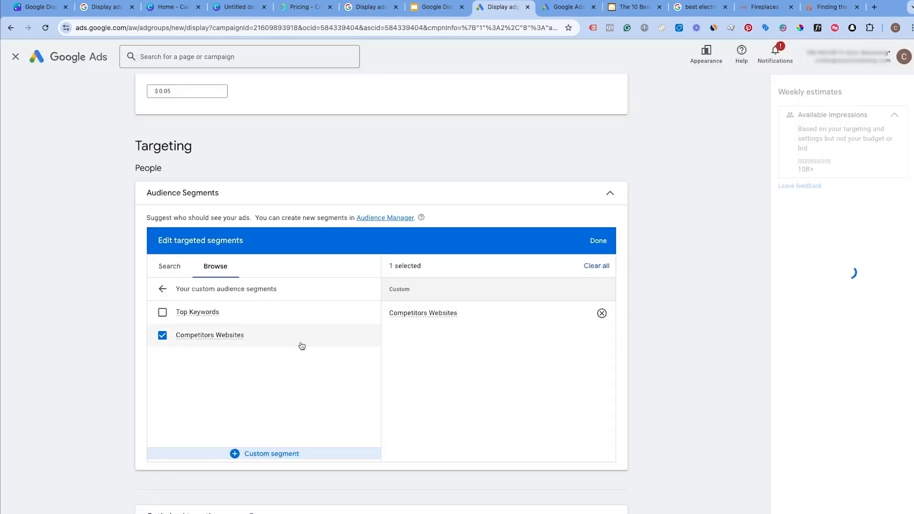
# Turn off optimized targeting for the new ad group.
pyautogui.scroll(-3, 266, 329)
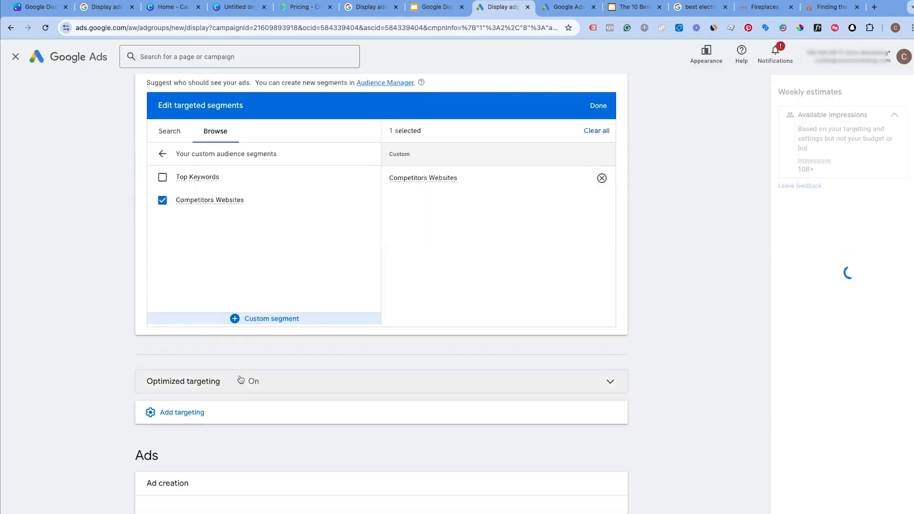
pyautogui.click(333, 384)
pyautogui.click(152, 427)
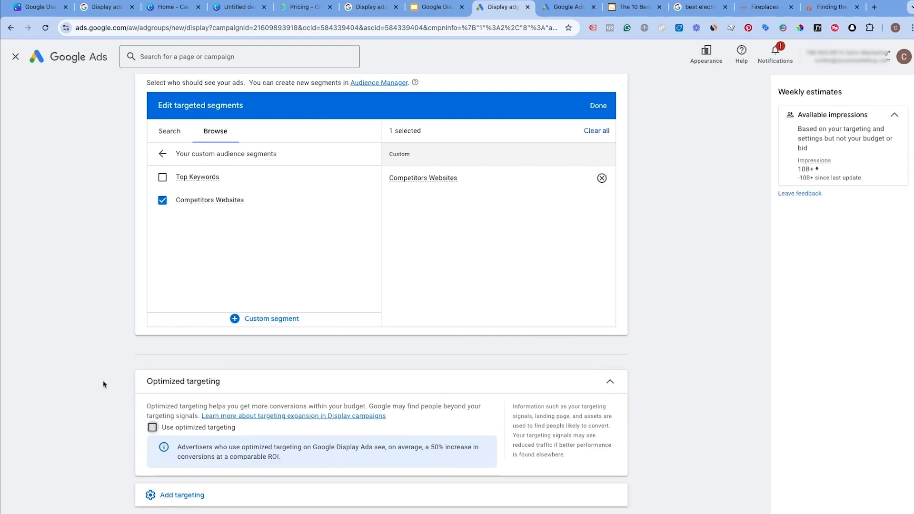
# Look over the new ad group's ad creation, bidding and audience targeting sections.
pyautogui.scroll(-10, 103, 385)
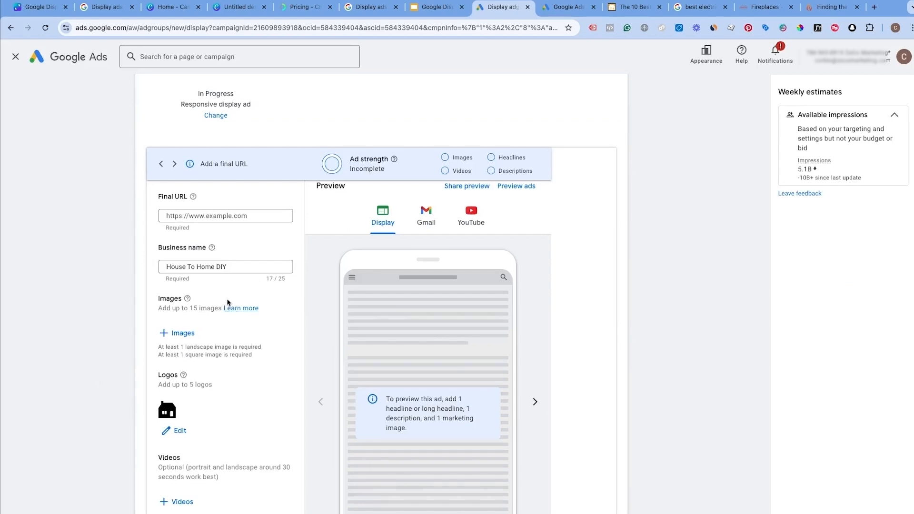
pyautogui.scroll(15, 228, 302)
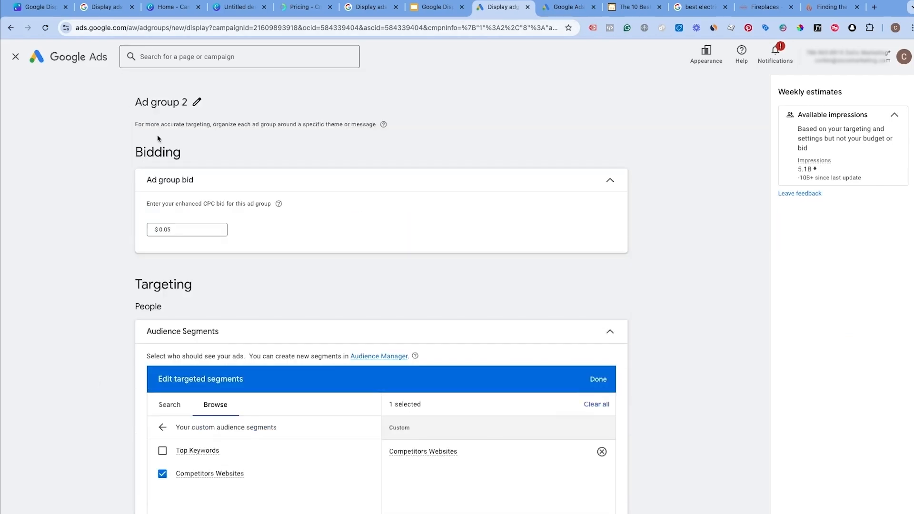
pyautogui.scroll(-1, 174, 228)
pyautogui.scroll(-7, 147, 246)
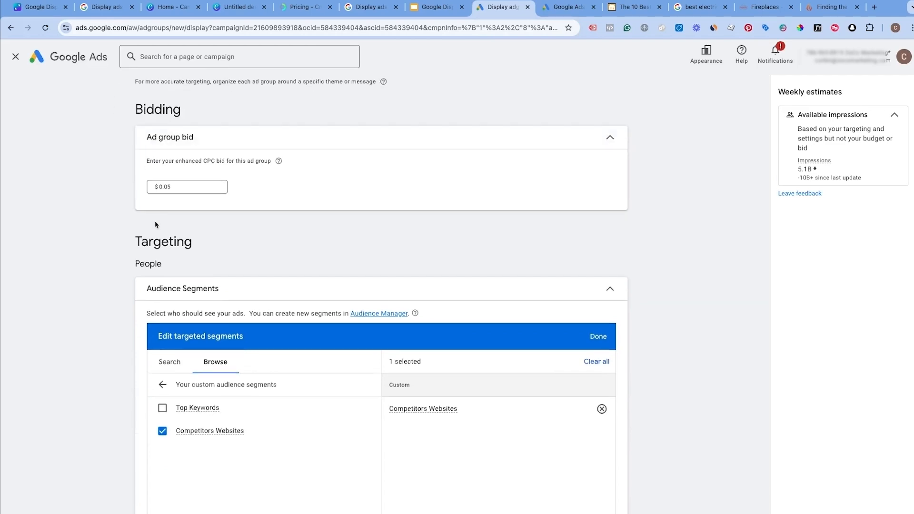
# Check the ad groups planned under Display - Prospecting in the Canva structure diagram, and return to Google Ads.
pyautogui.scroll(3, 208, 263)
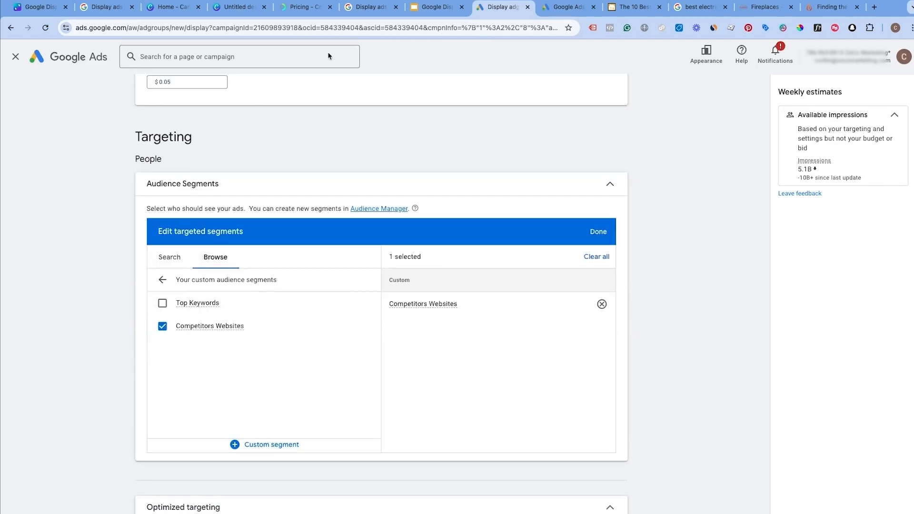
pyautogui.click(45, 7)
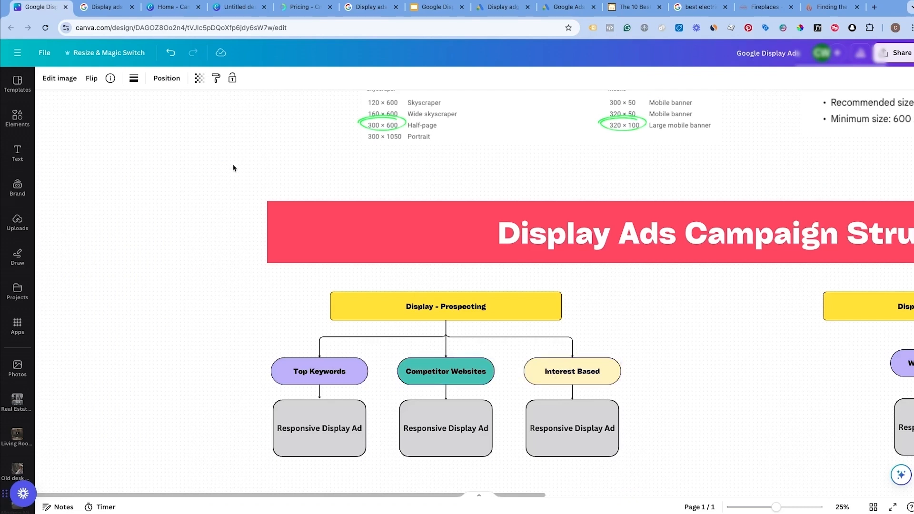
pyautogui.click(496, 14)
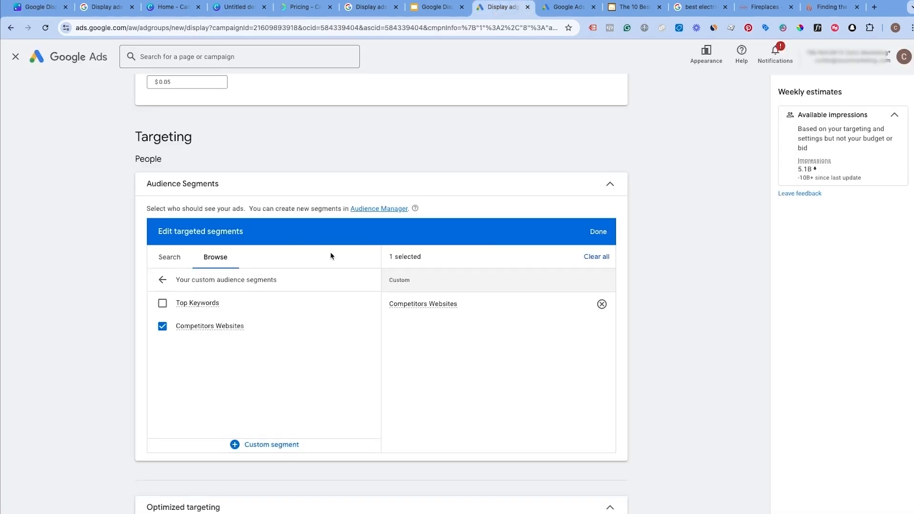
# Search the audience segments for fireplace and target the in-market Fireplaces segment in the ad group.
pyautogui.click(591, 149)
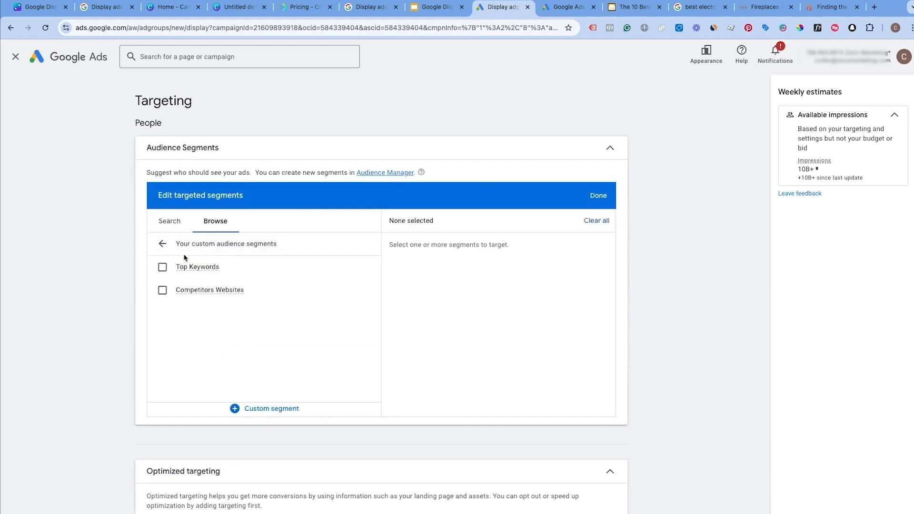
pyautogui.click(169, 224)
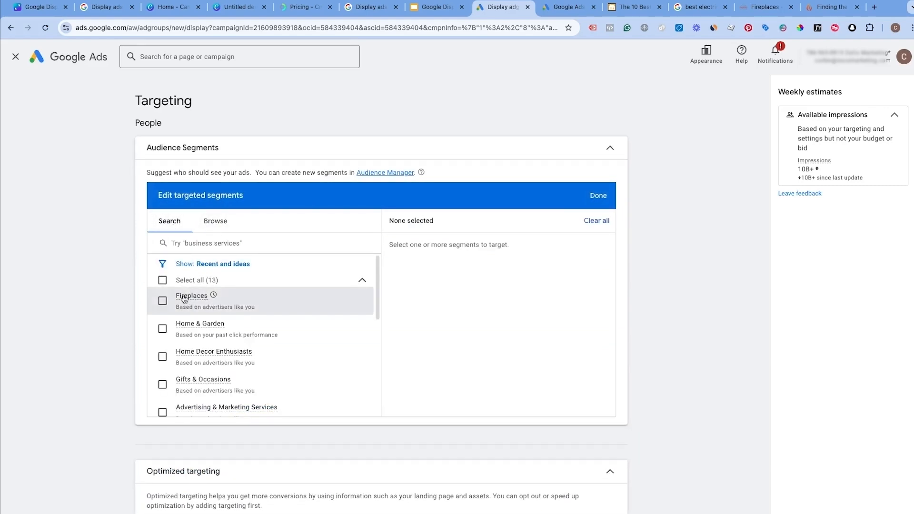
pyautogui.click(197, 246)
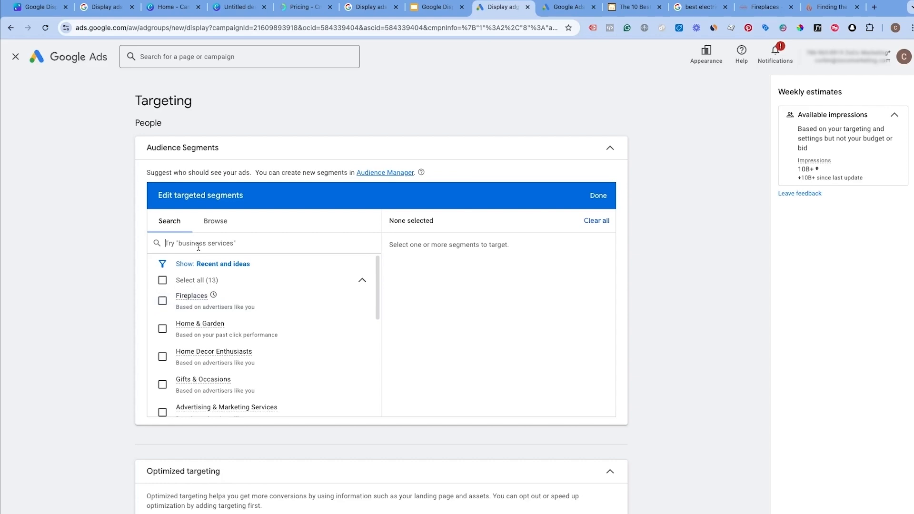
pyautogui.write('firepalce')
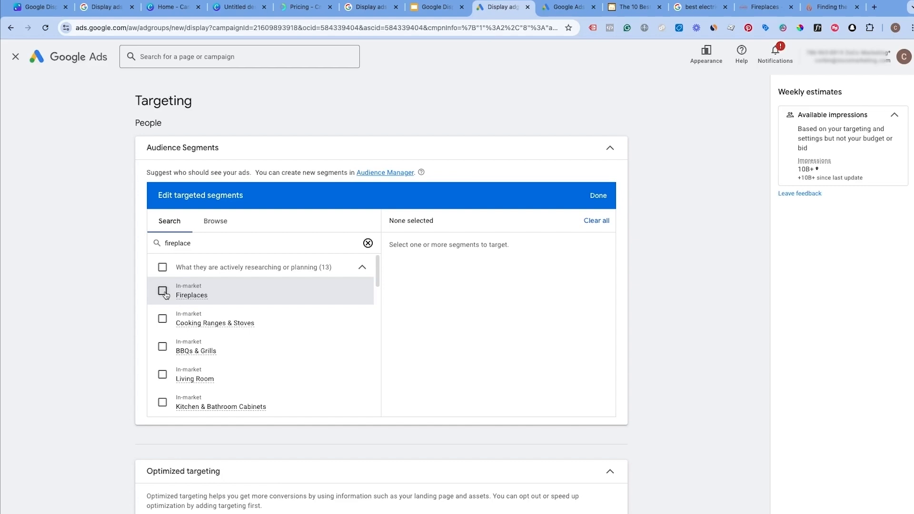
pyautogui.click(163, 292)
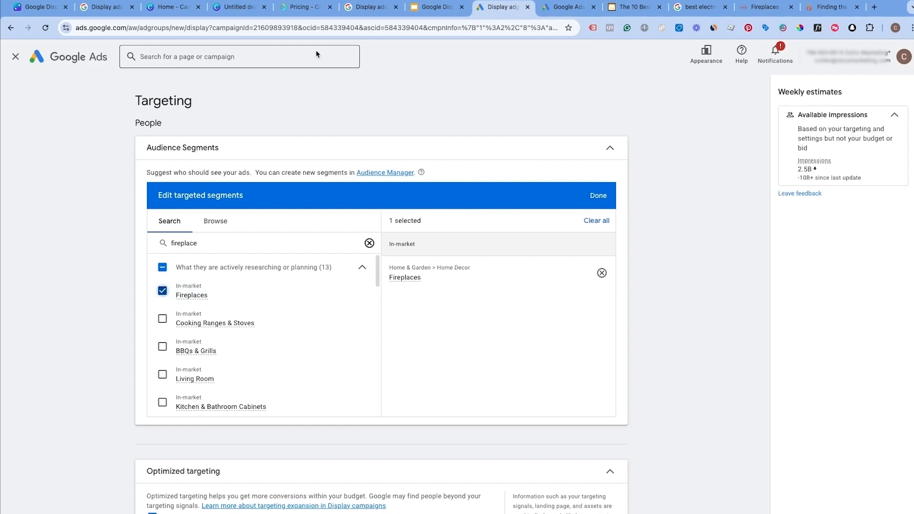
# Find the Interest Based ad group in the Canva campaign structure diagram, and return to the ad group setup in Google Ads.
pyautogui.click(36, 7)
pyautogui.moveTo(228, 357); pyautogui.dragTo(446, 373)
pyautogui.click(537, 374)
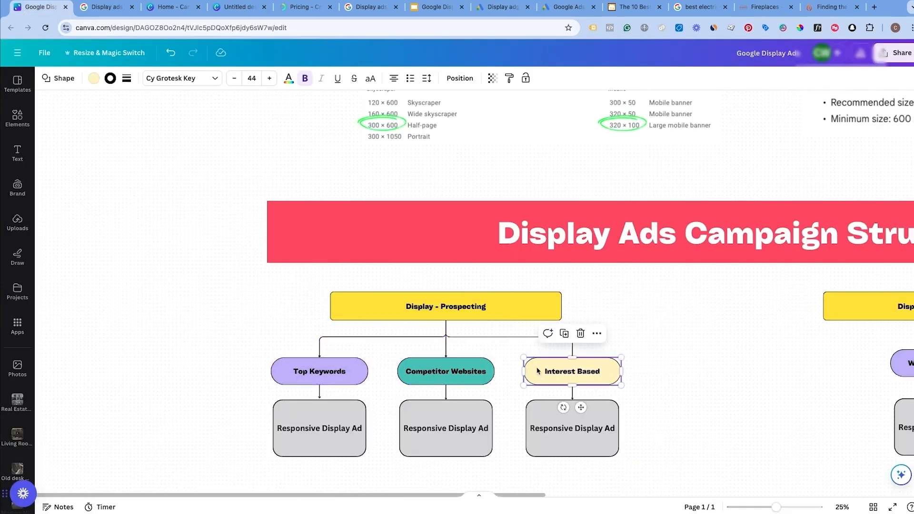
pyautogui.click(284, 328)
pyautogui.click(506, 10)
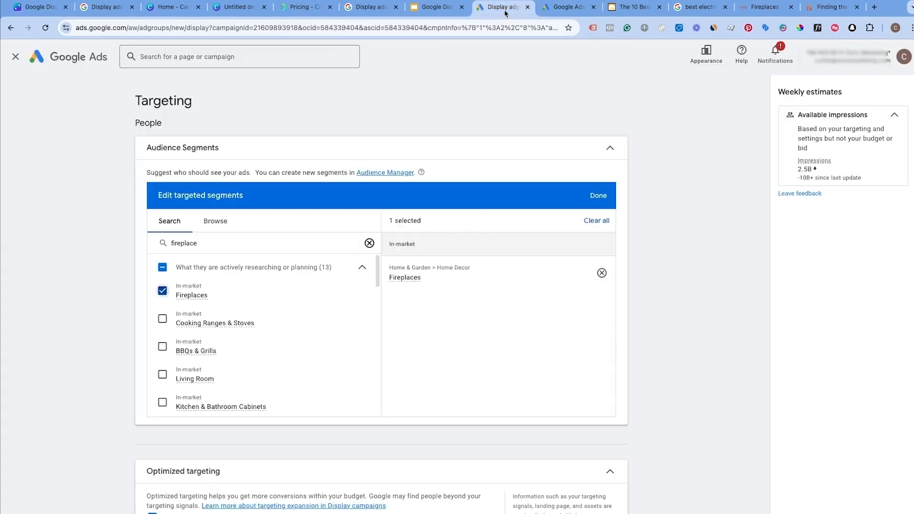
# Look over the ad group's demographics and topics targeting options without changing any selection.
pyautogui.click(609, 154)
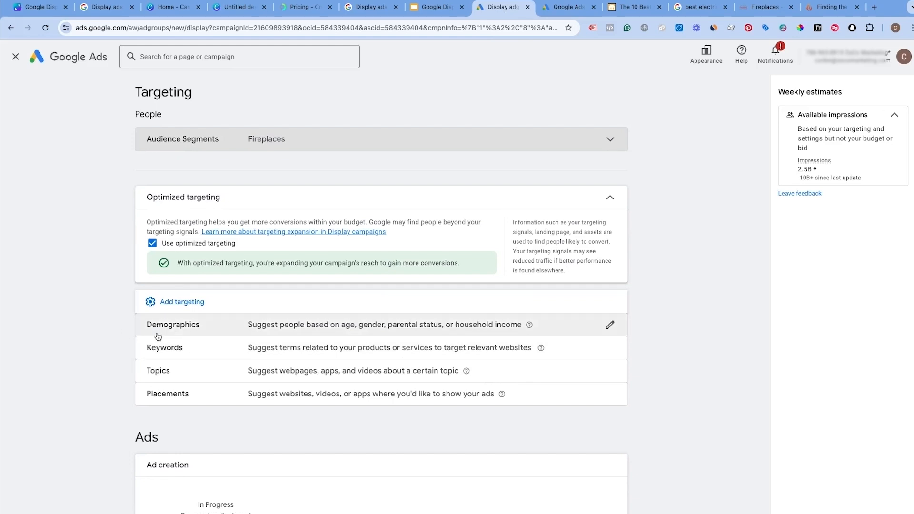
pyautogui.click(569, 324)
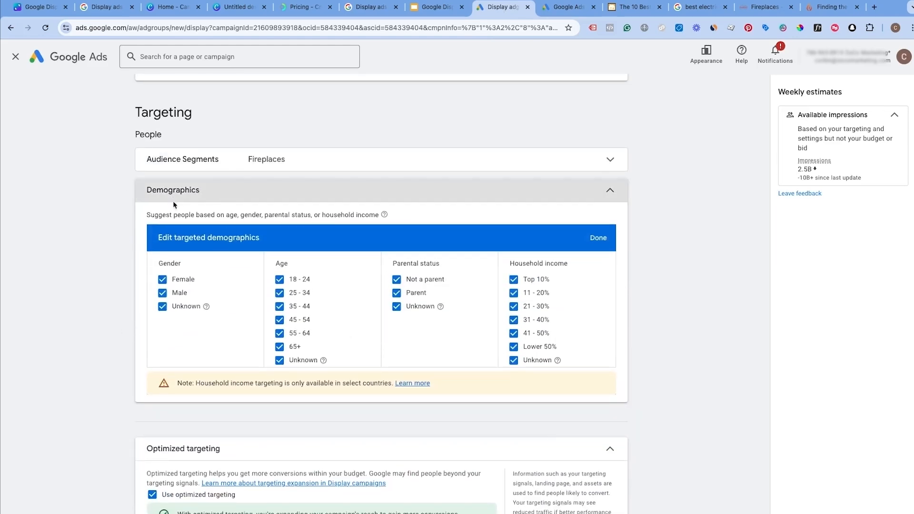
pyautogui.scroll(-3, 439, 295)
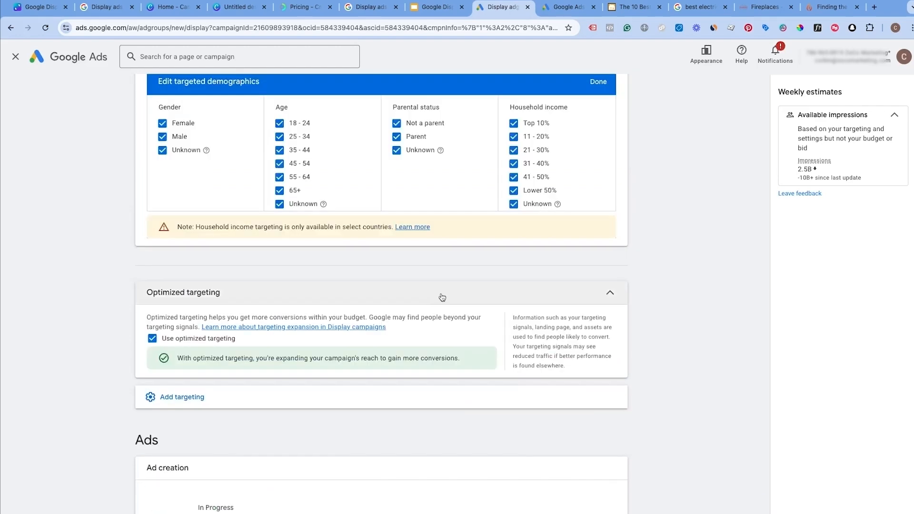
pyautogui.scroll(-4, 224, 322)
pyautogui.scroll(2, 138, 293)
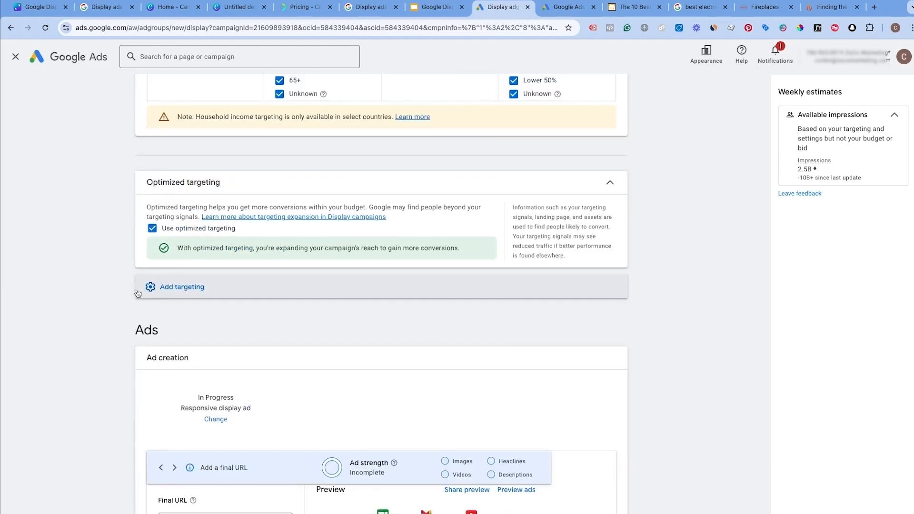
pyautogui.click(176, 296)
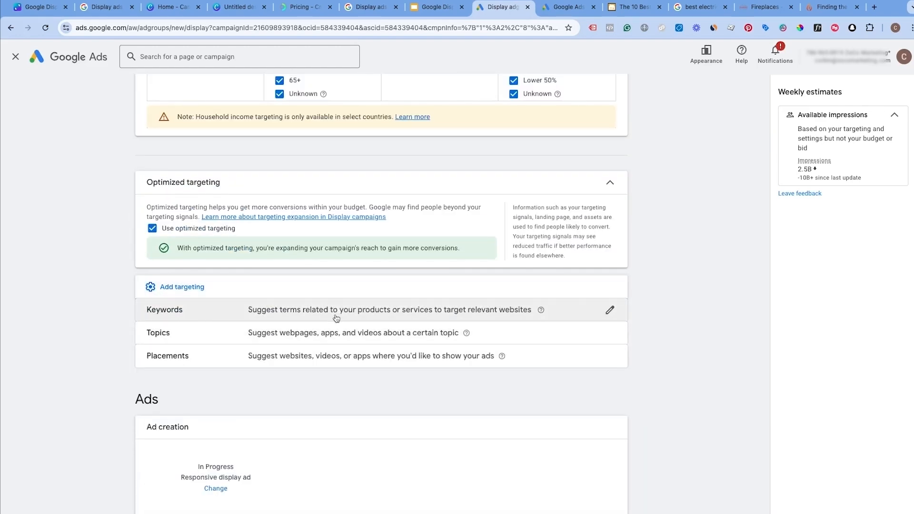
pyautogui.click(184, 337)
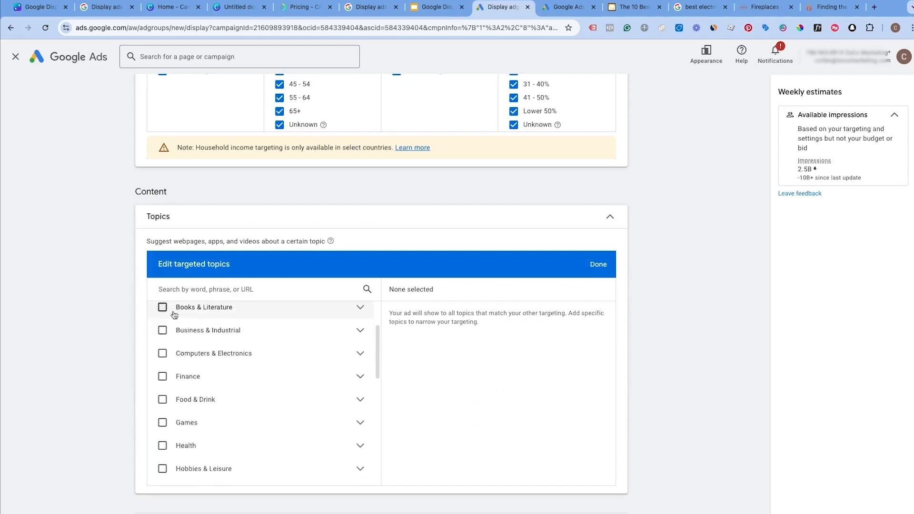
pyautogui.click(567, 222)
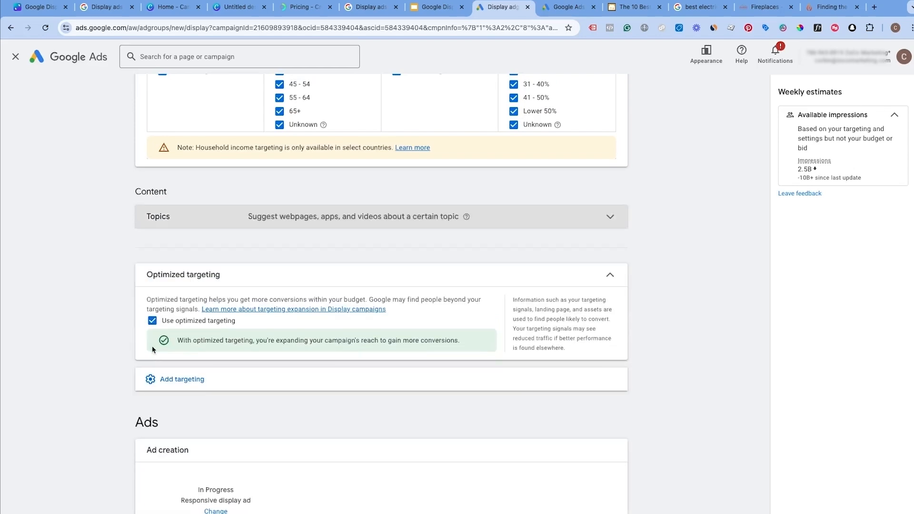
# Add placements targeting to the ad group and look through its website, YouTube and app categories.
pyautogui.click(167, 379)
pyautogui.click(203, 423)
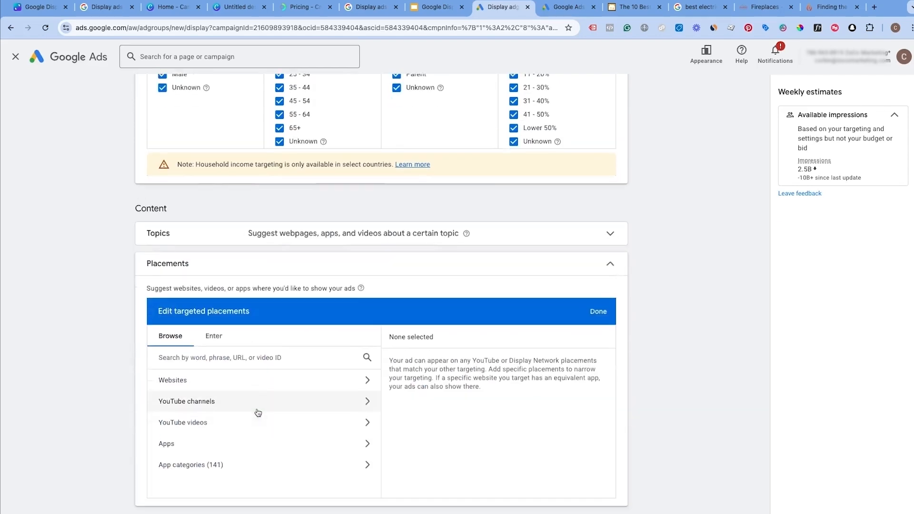
pyautogui.click(200, 388)
pyautogui.click(152, 366)
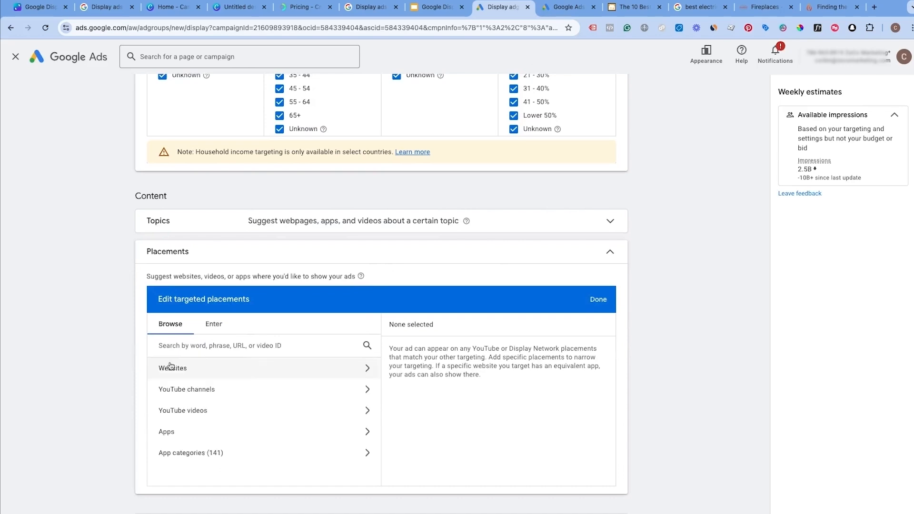
pyautogui.click(205, 371)
pyautogui.click(152, 367)
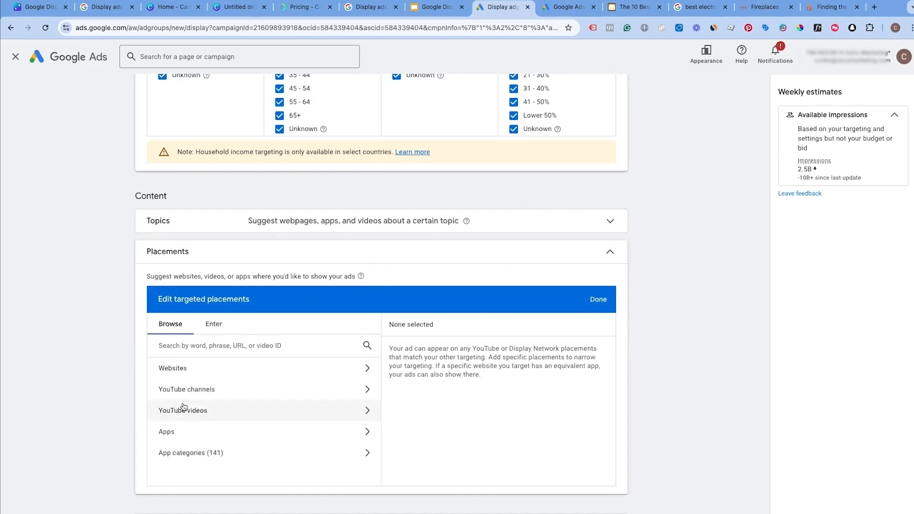
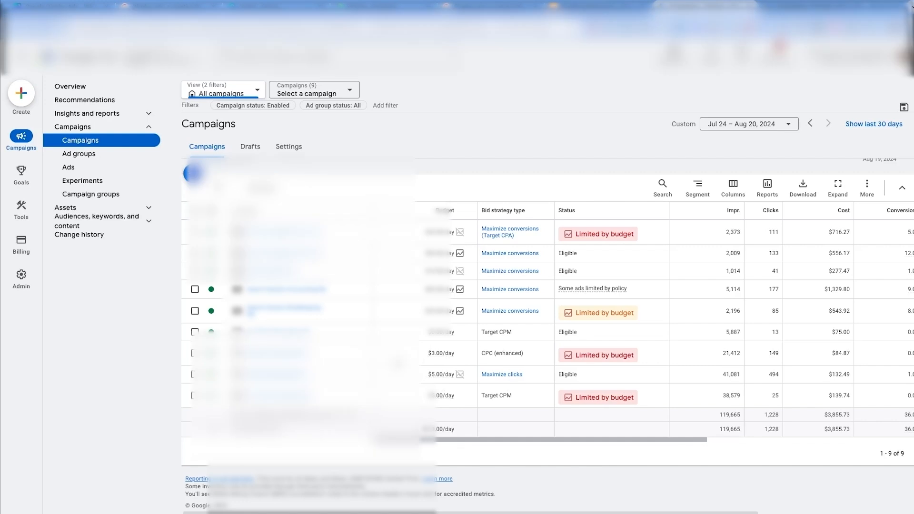
# Review the campaign lists of the existing accounts and open the Display-Prospecting-NA campaign's ad groups.
pyautogui.click(811, 7)
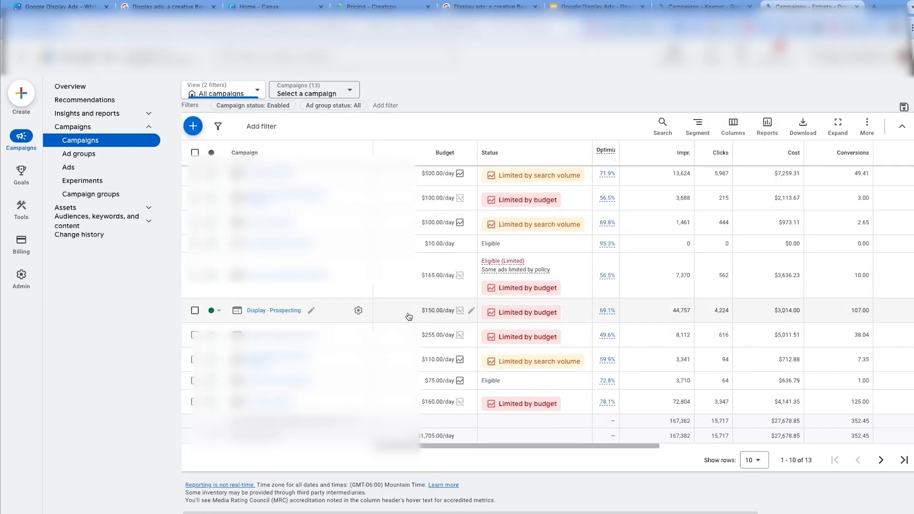
pyautogui.moveTo(428, 315)
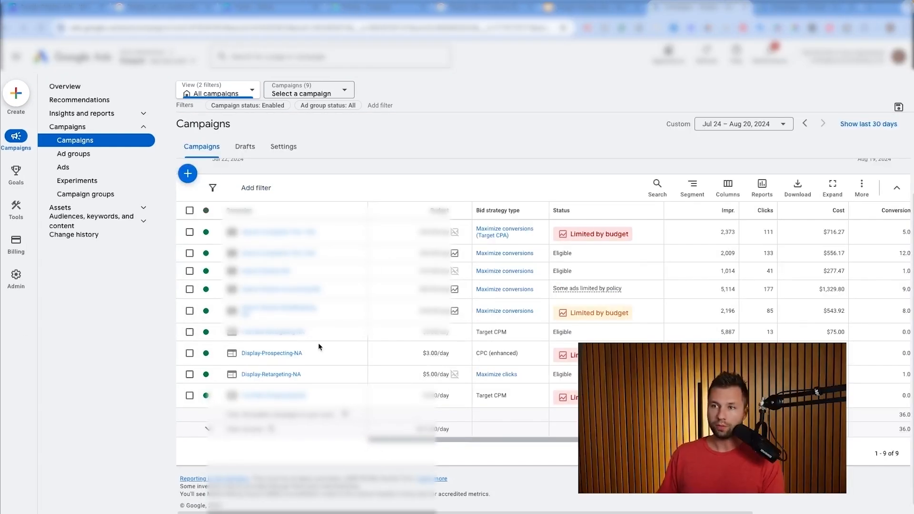
pyautogui.click(258, 354)
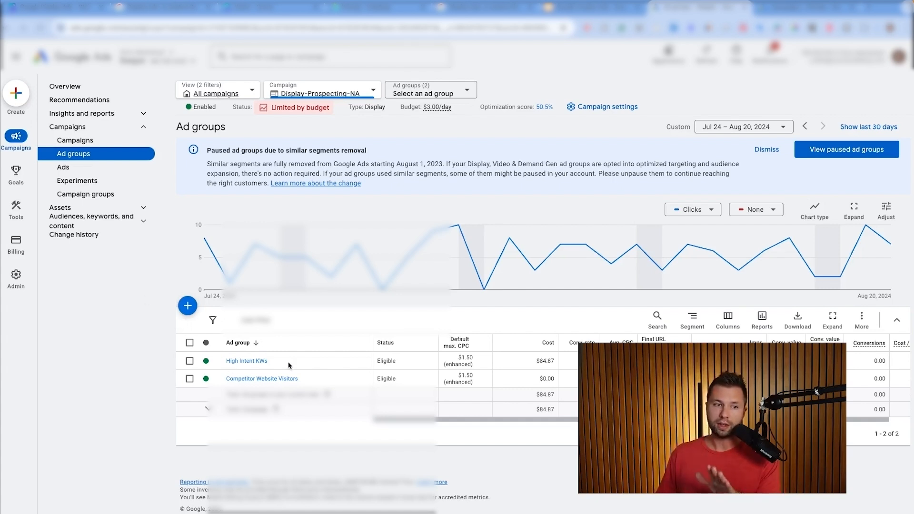
# Open the report on when and where ads showed and examine the list of placements.
pyautogui.click(138, 116)
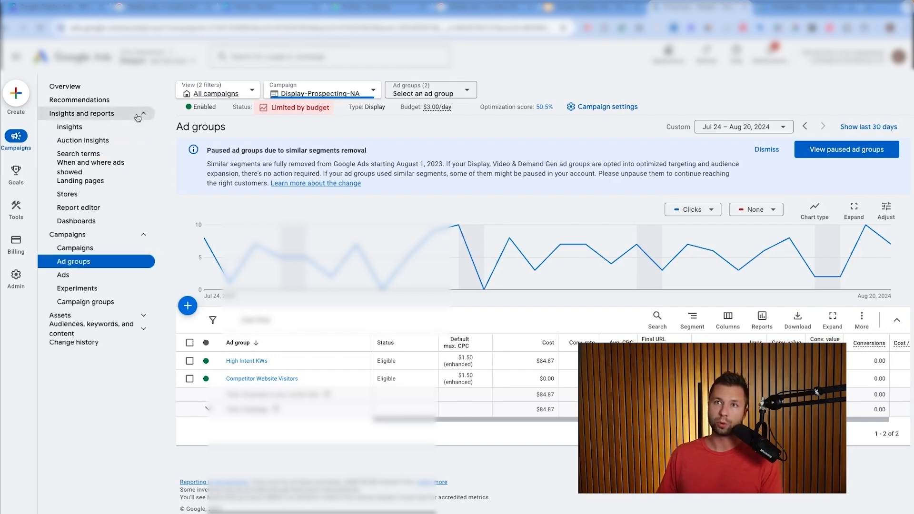
pyautogui.click(84, 168)
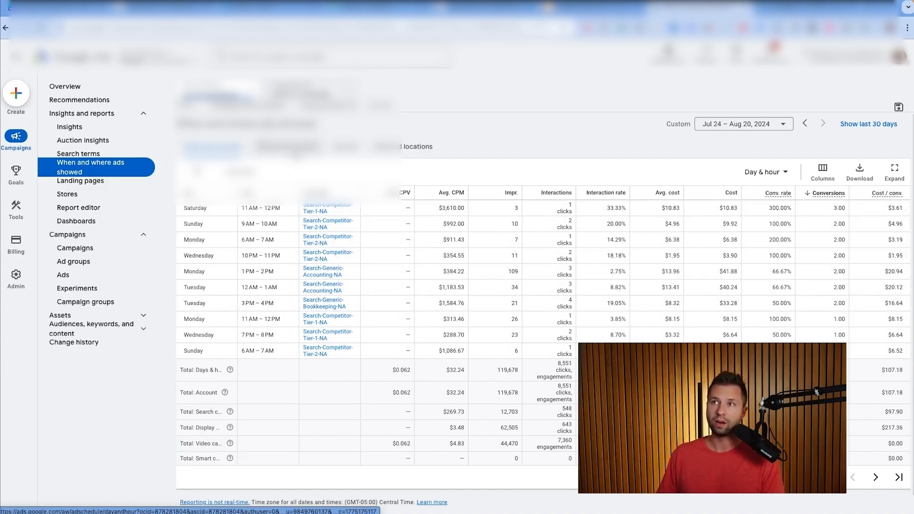
pyautogui.click(288, 146)
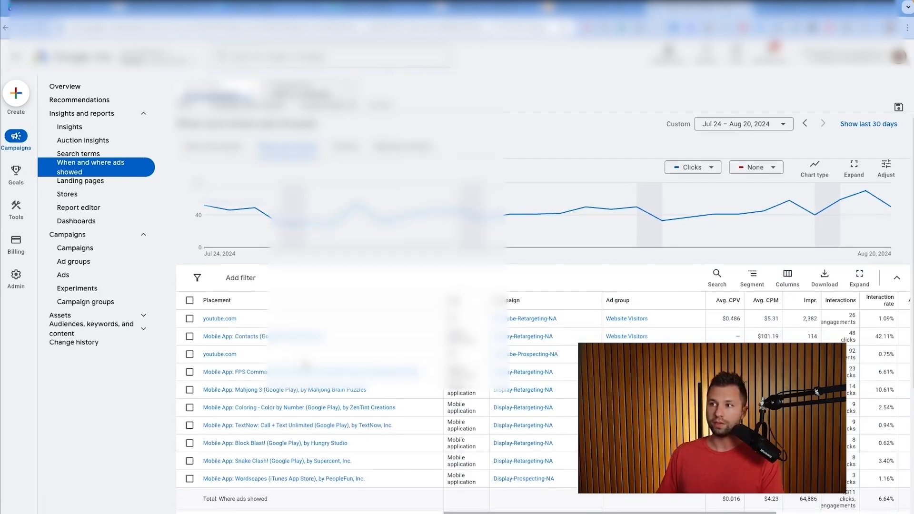
pyautogui.scroll(-2, 305, 365)
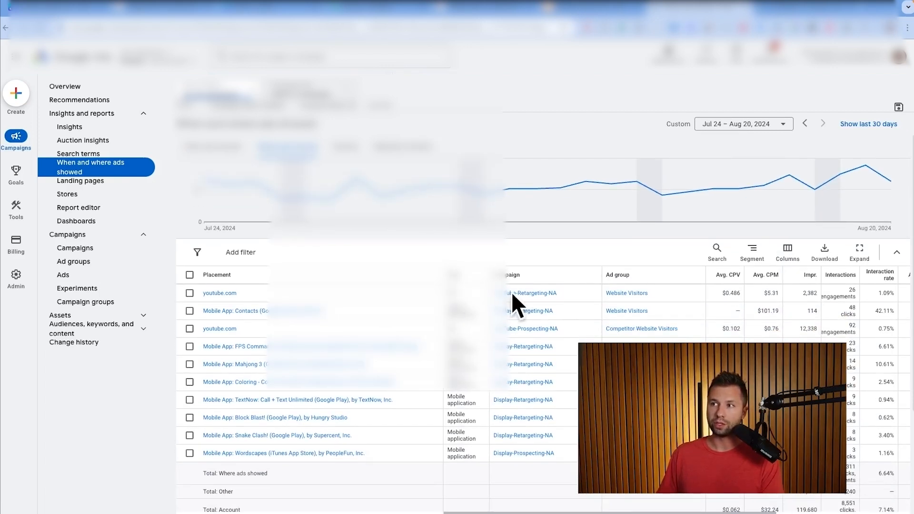
pyautogui.scroll(-1, 227, 318)
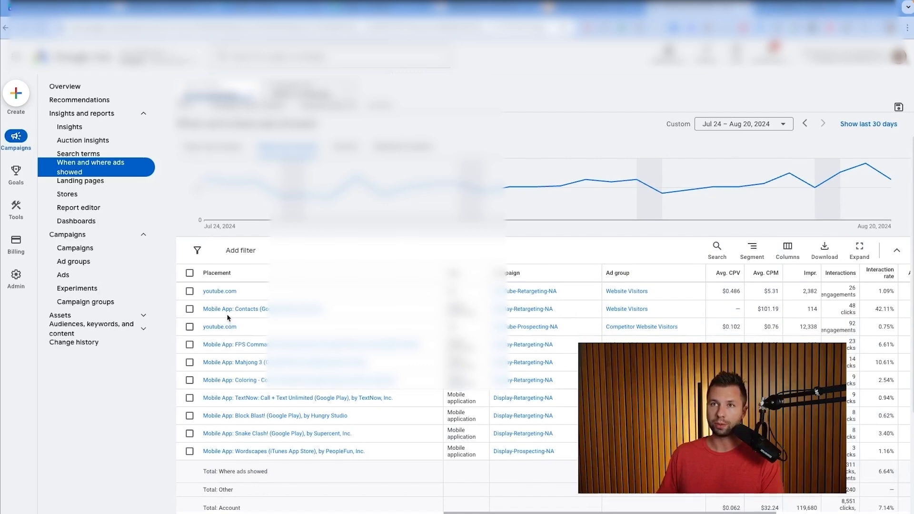
# Limit the placements report to the Display-Prospecting-NA campaign and examine the apps and sites that showed its ads.
pyautogui.click(219, 91)
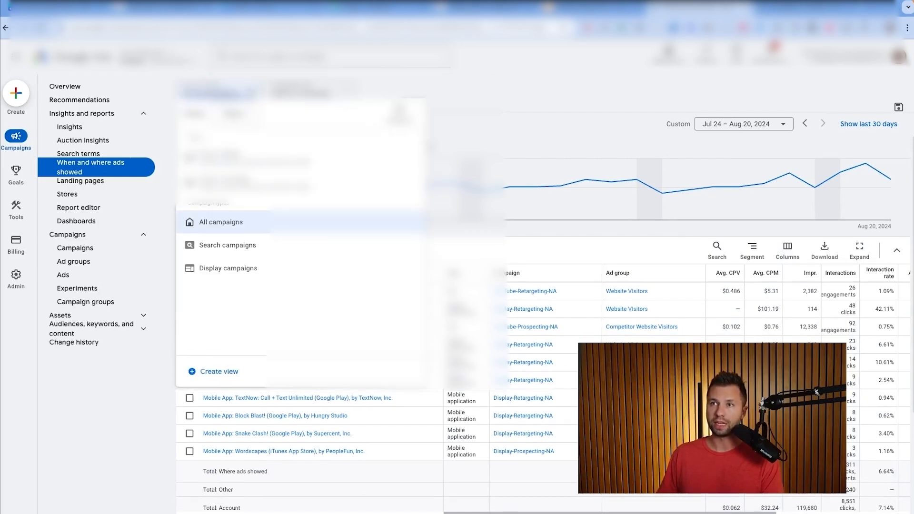
pyautogui.click(251, 69)
pyautogui.click(203, 73)
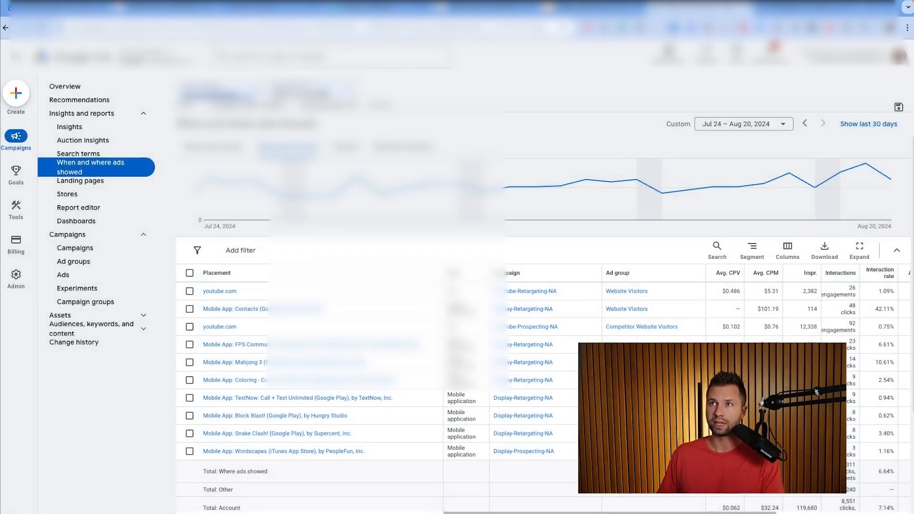
pyautogui.click(307, 91)
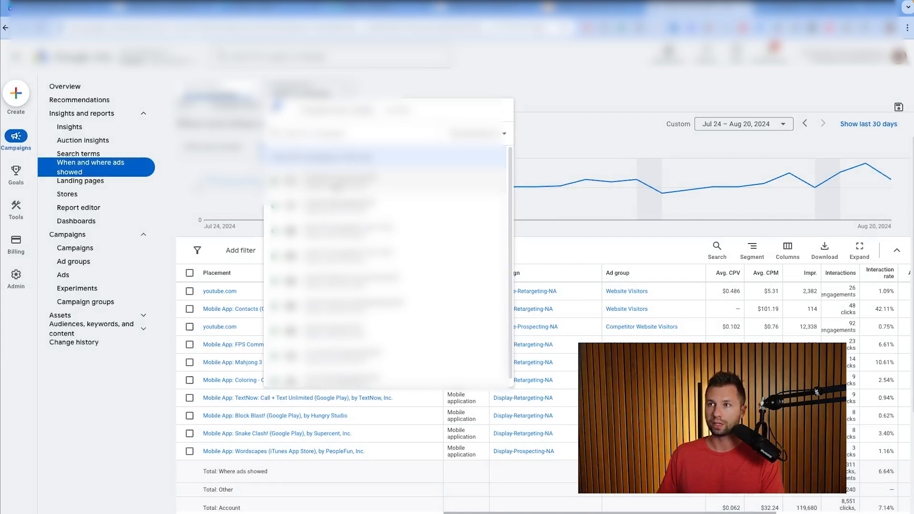
pyautogui.click(333, 181)
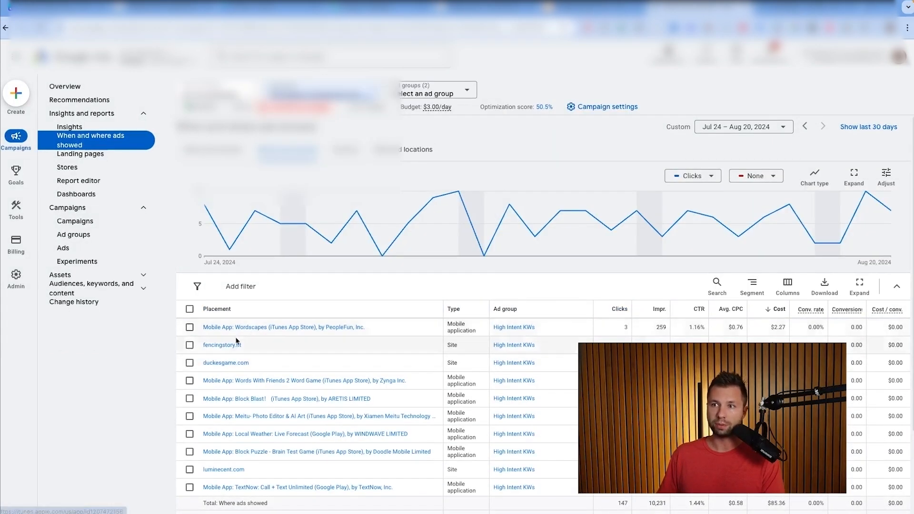
pyautogui.scroll(-1, 246, 385)
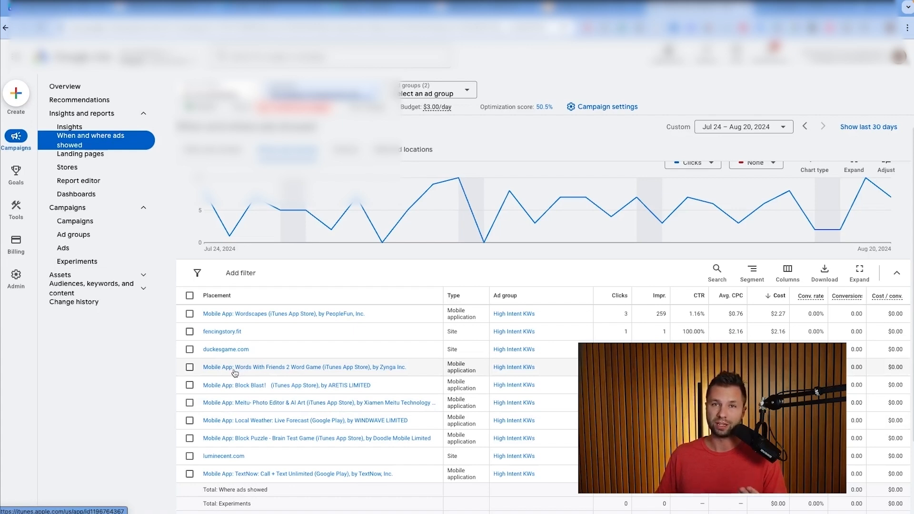
pyautogui.scroll(-1, 243, 405)
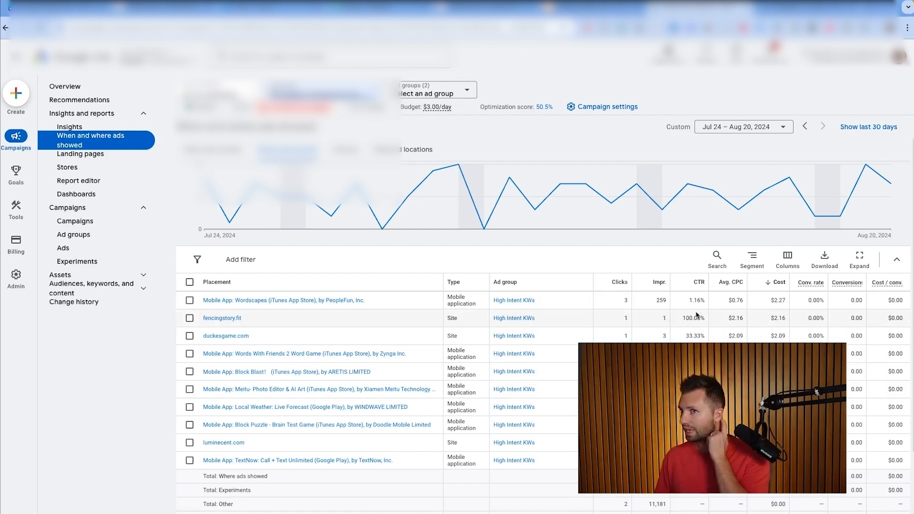
# Select the Wordscapes mobile app placement and view its options for exclusion from the ad group or campaign.
pyautogui.click(190, 301)
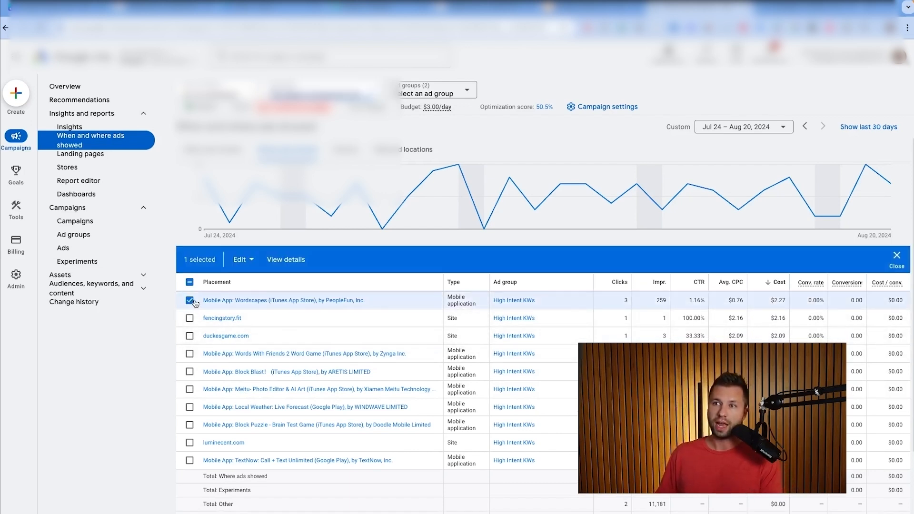
pyautogui.click(247, 264)
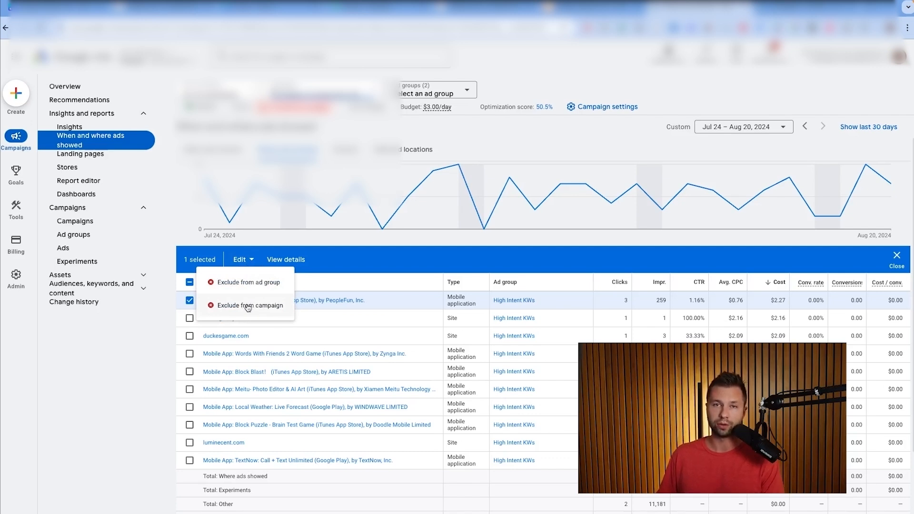
pyautogui.click(156, 361)
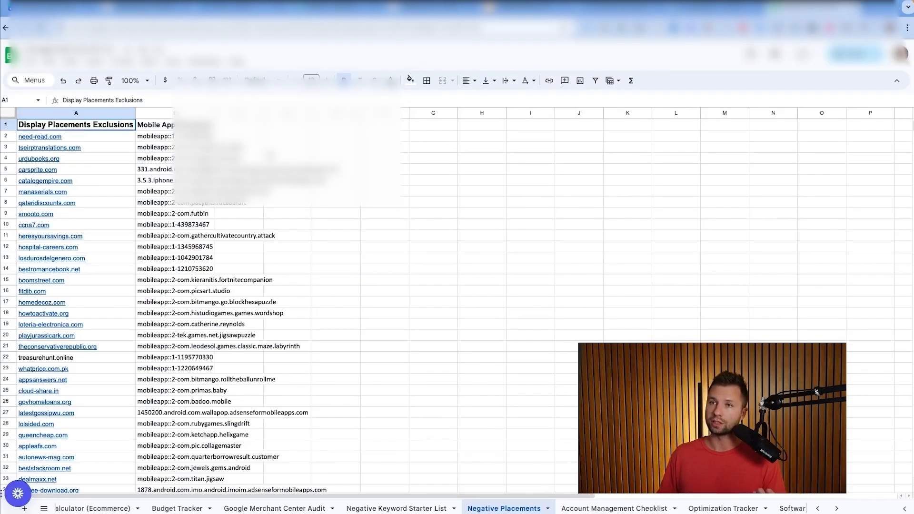
# Switch to the Negative Placements sheet and copy the display placement exclusions from need-read.com through appsanswers.net (A2:A24).
pyautogui.scroll(-5, 726, 157)
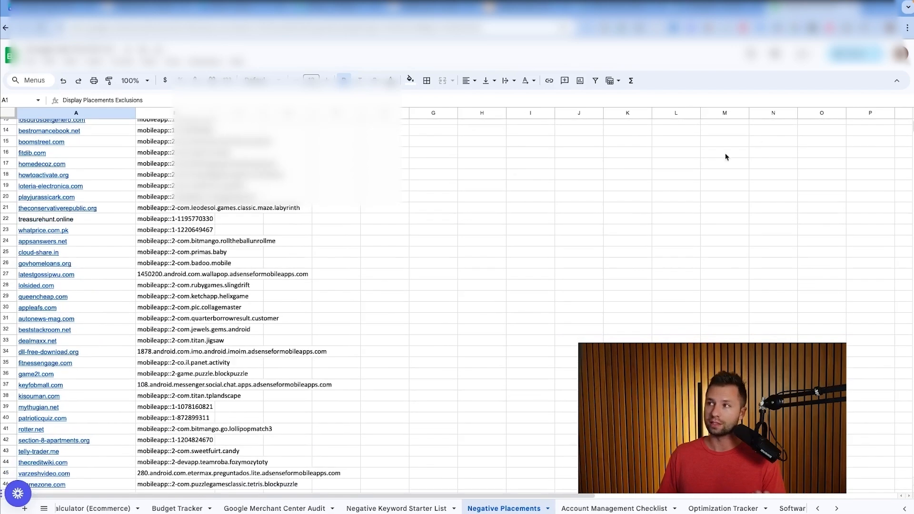
pyautogui.moveTo(913, 128); pyautogui.dragTo(881, 123)
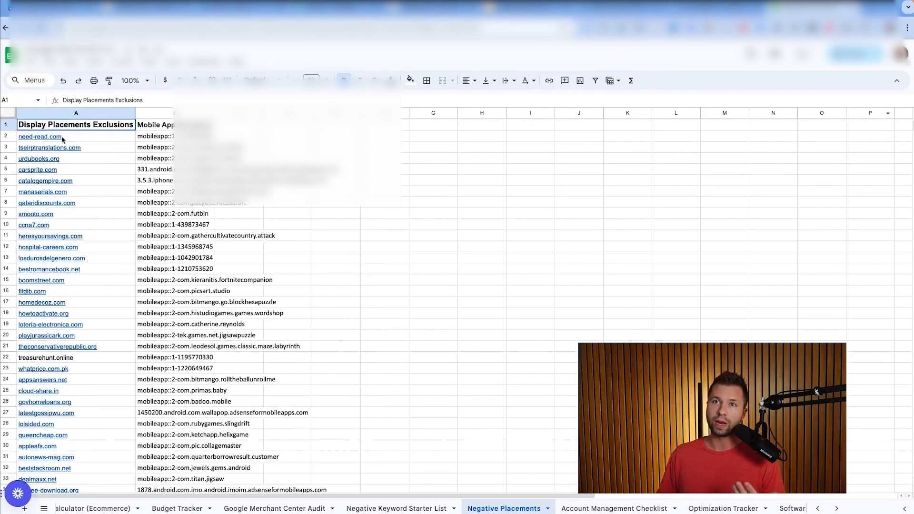
pyautogui.moveTo(119, 137); pyautogui.dragTo(101, 386)
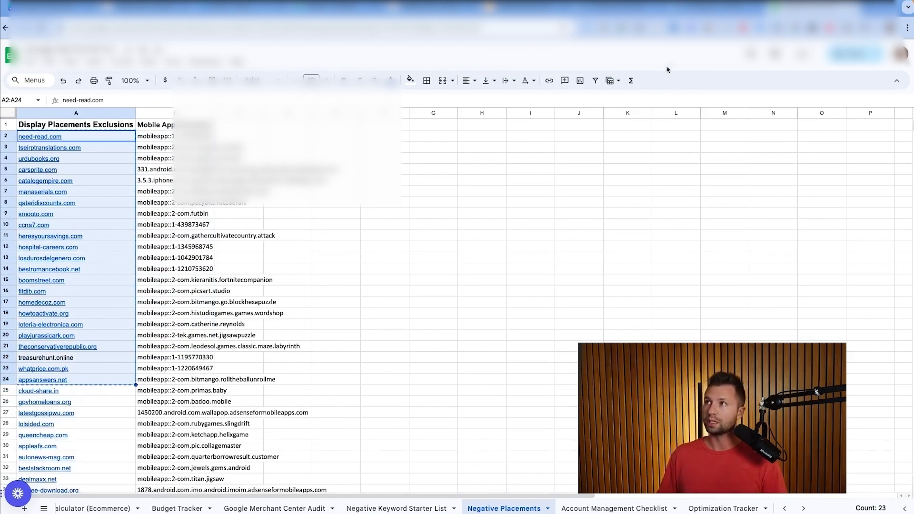
# Return to Google Ads and open the placement exclusions for editing in the campaign's content settings.
pyautogui.click(629, 8)
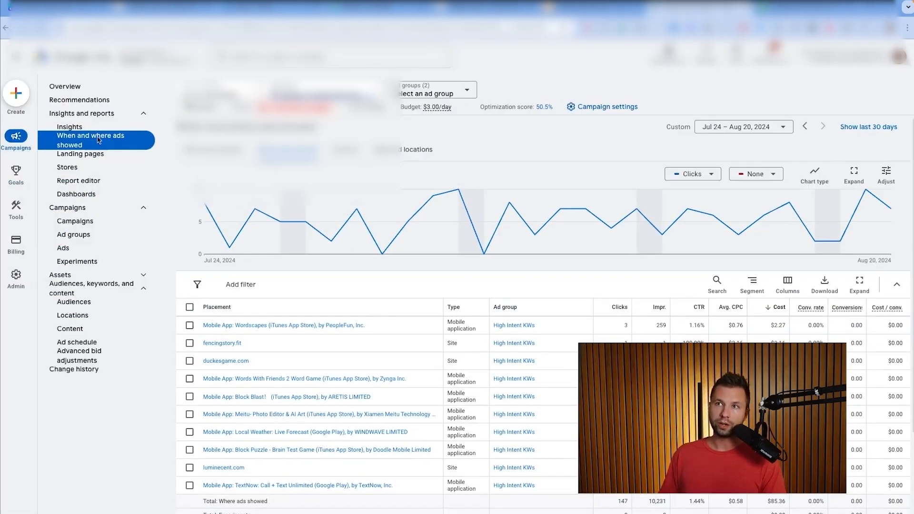
pyautogui.click(142, 293)
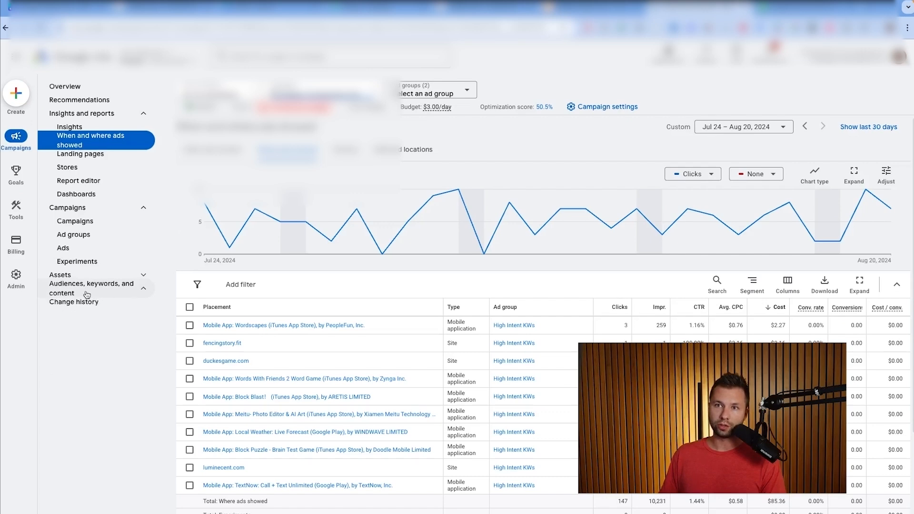
pyautogui.click(143, 291)
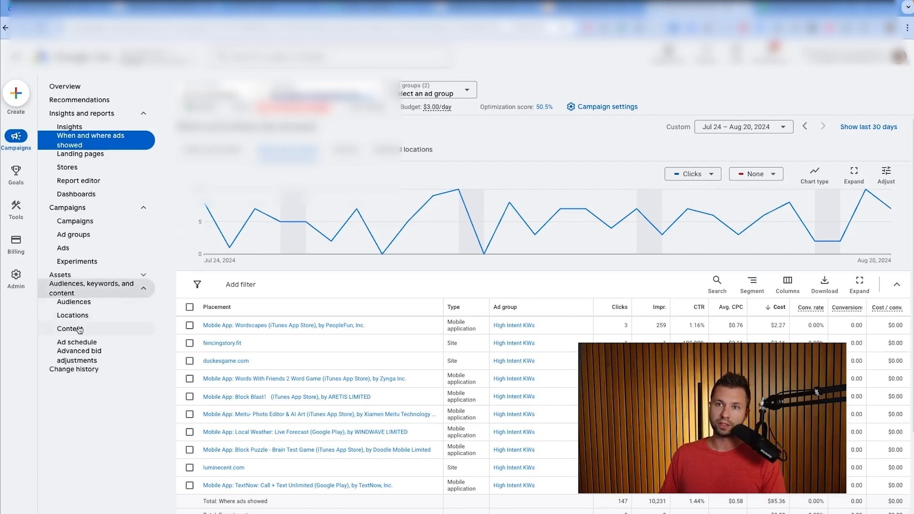
pyautogui.click(79, 329)
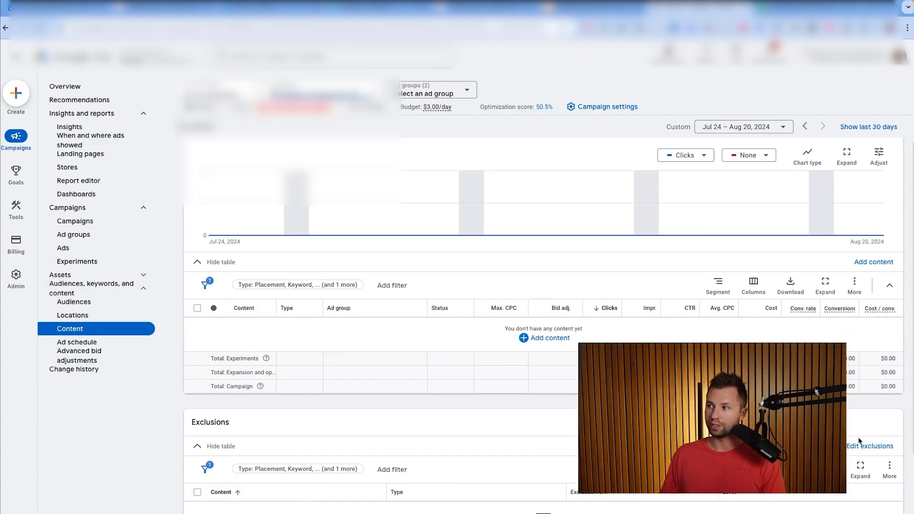
pyautogui.click(870, 446)
pyautogui.click(869, 414)
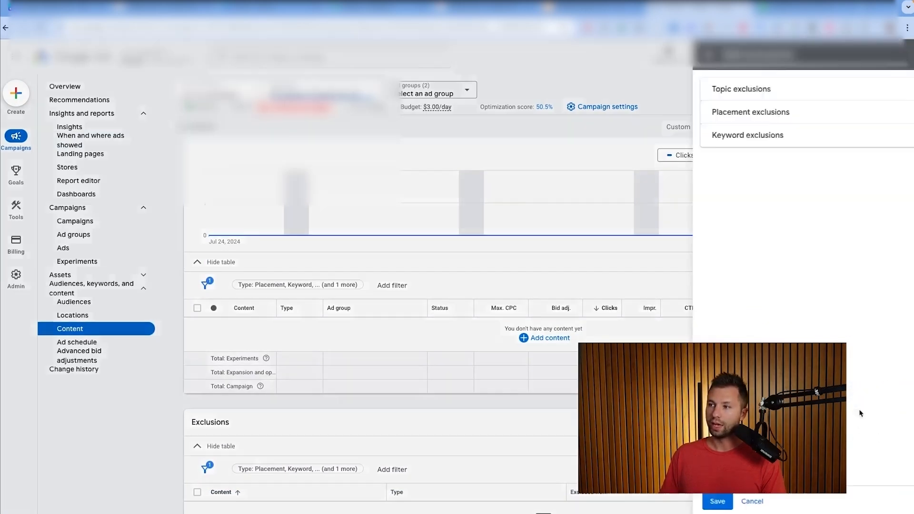
pyautogui.click(305, 113)
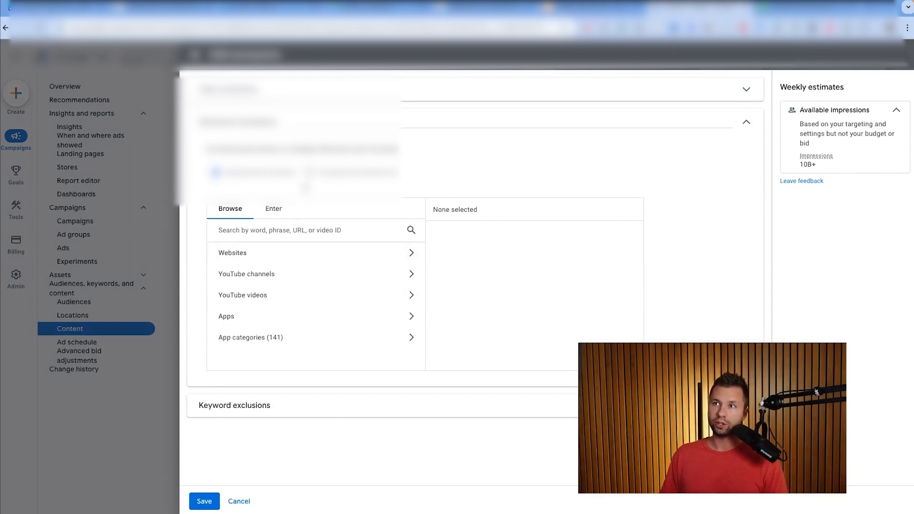
# Check the placement exclusion lists, add the 23 copied websites as individual placement exclusions instead, and save them.
pyautogui.click(310, 173)
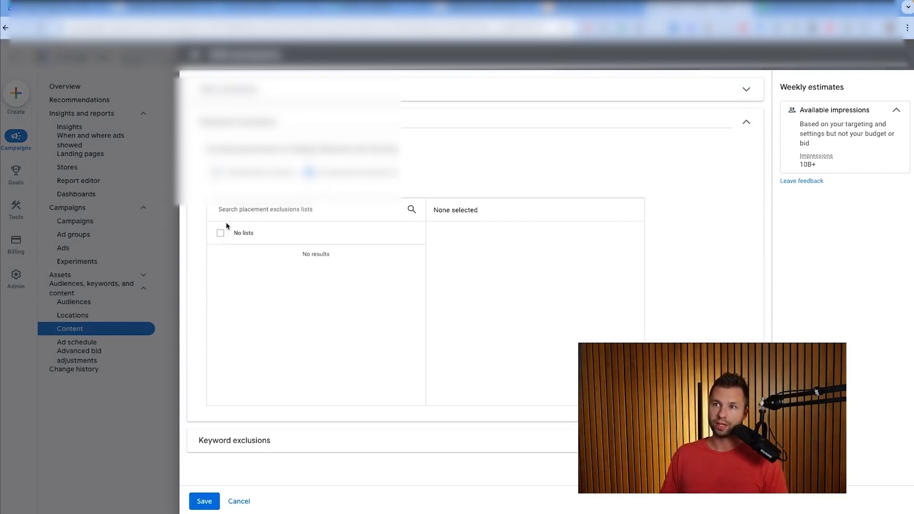
pyautogui.click(218, 172)
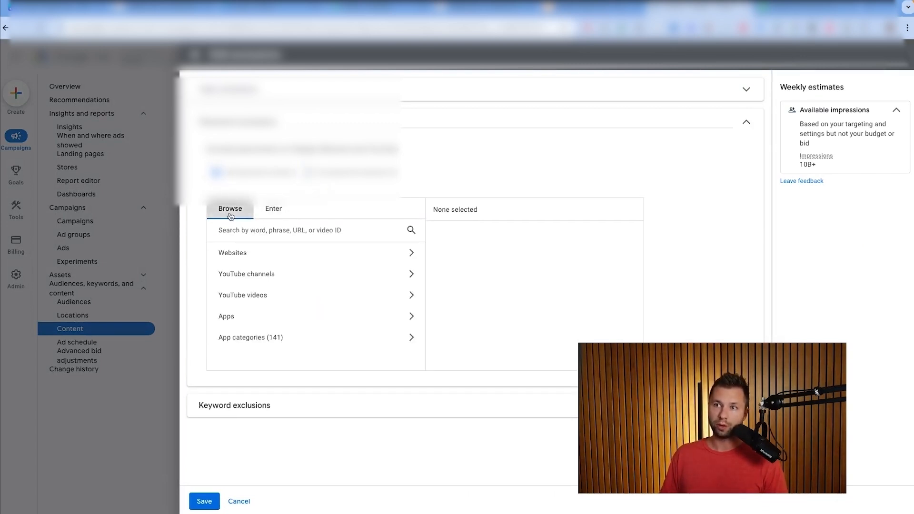
pyautogui.click(285, 216)
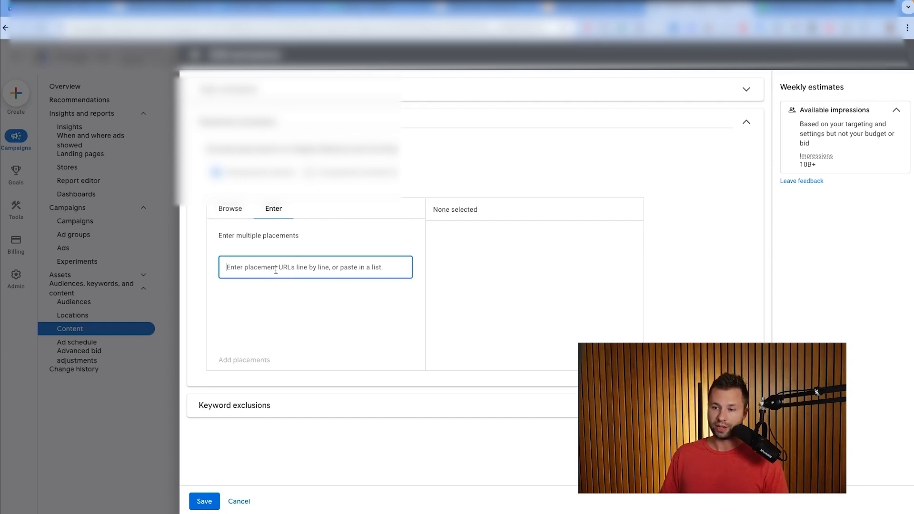
pyautogui.hotkey('ctrl', 'v')
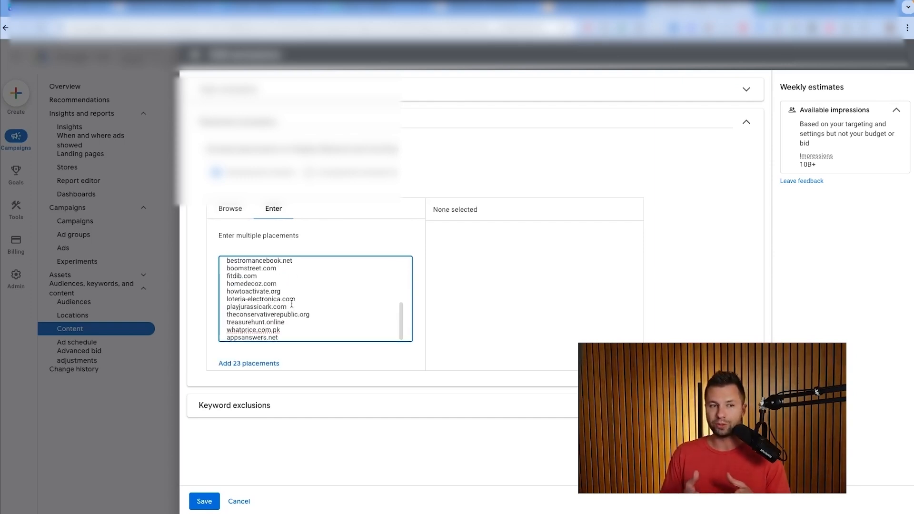
pyautogui.click(257, 362)
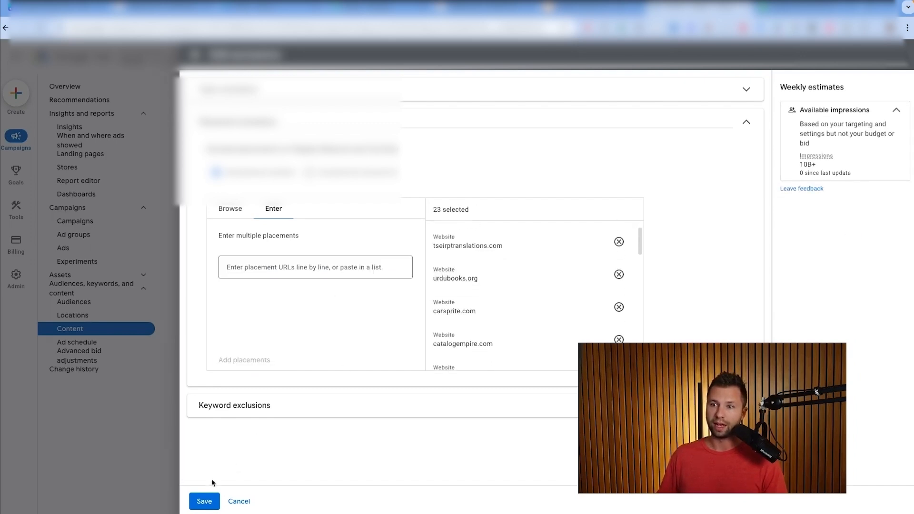
pyautogui.click(209, 500)
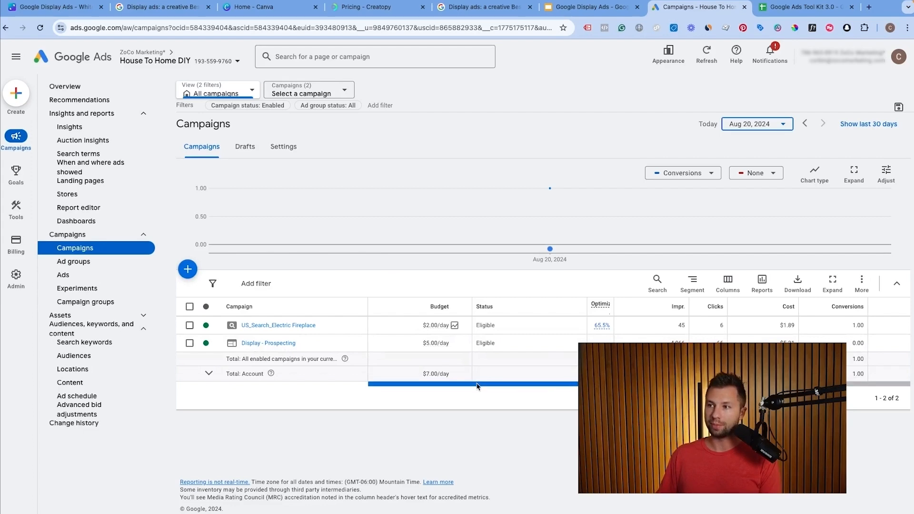
# Examine the Display - Prospecting campaign's impressions, clicks, cost, average CPC and bid strategy in the campaigns table.
pyautogui.moveTo(467, 385); pyautogui.dragTo(587, 387)
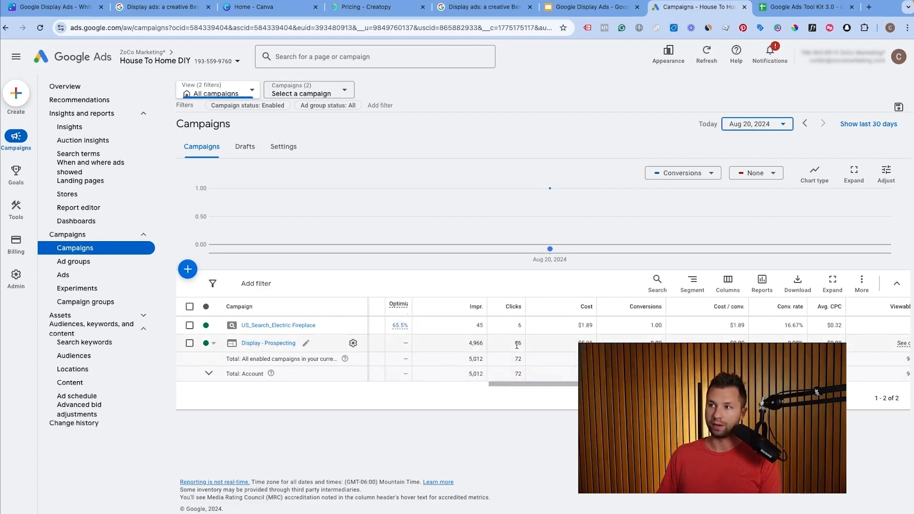
pyautogui.moveTo(518, 346); pyautogui.dragTo(529, 349)
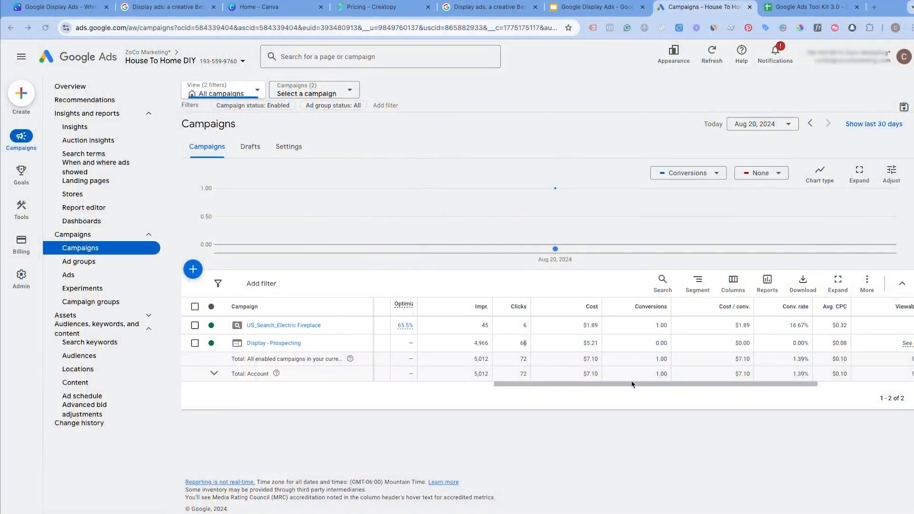
pyautogui.hscroll(4, 663, 346)
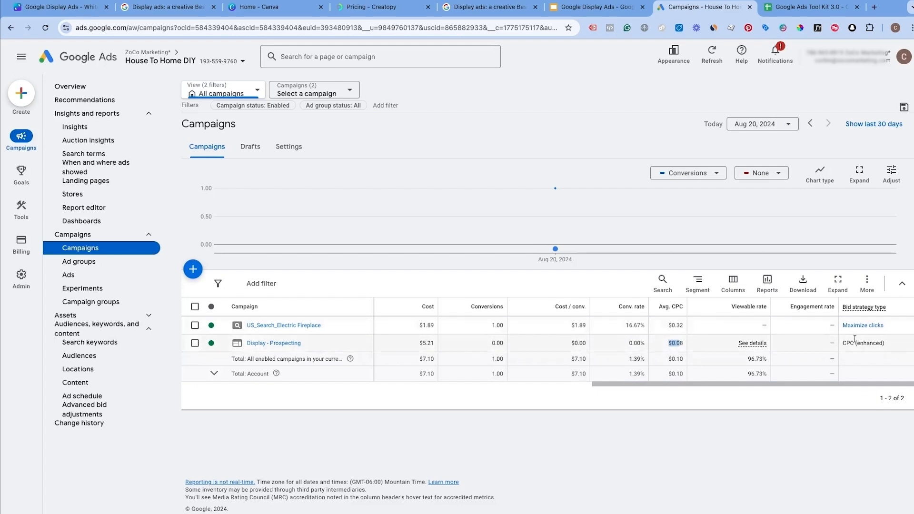
# Add the CTR performance column to the campaigns table and check the Display - Prospecting campaign's click-through rate.
pyautogui.click(729, 288)
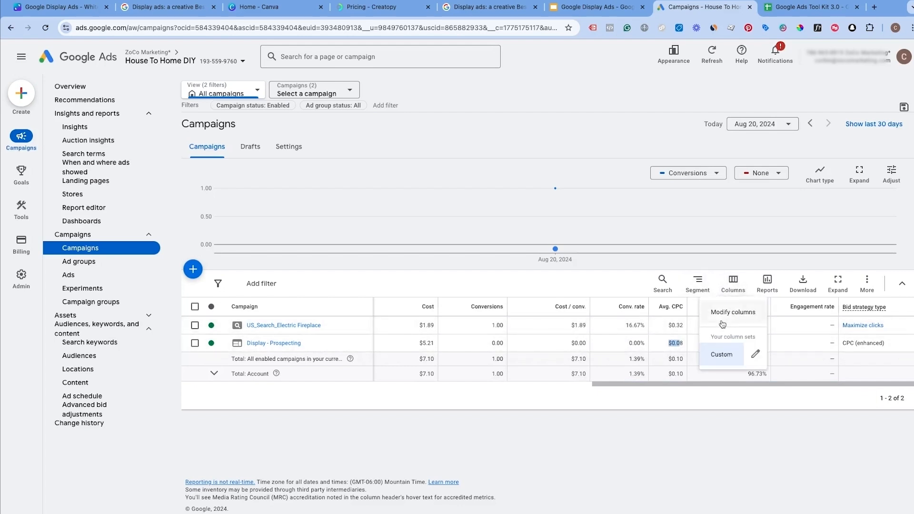
pyautogui.click(723, 317)
pyautogui.click(360, 320)
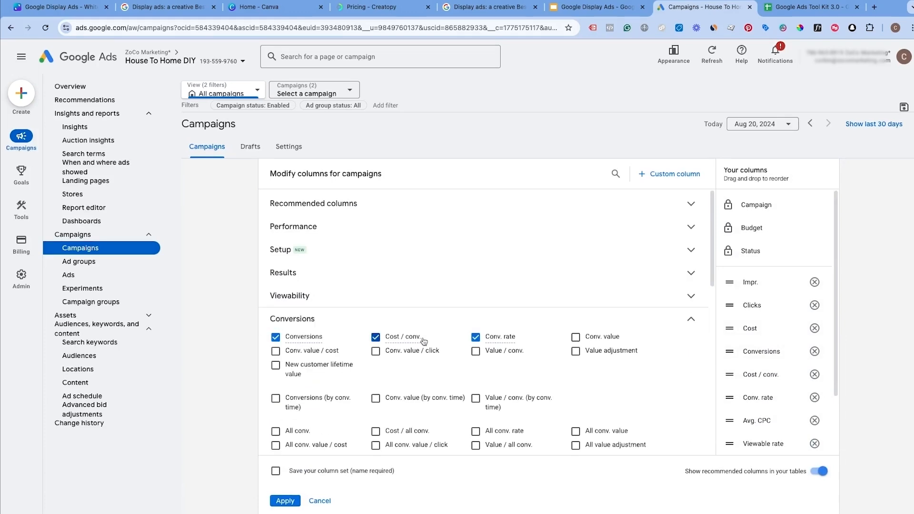
pyautogui.scroll(-5, 347, 341)
pyautogui.scroll(-2, 301, 368)
pyautogui.scroll(6, 351, 324)
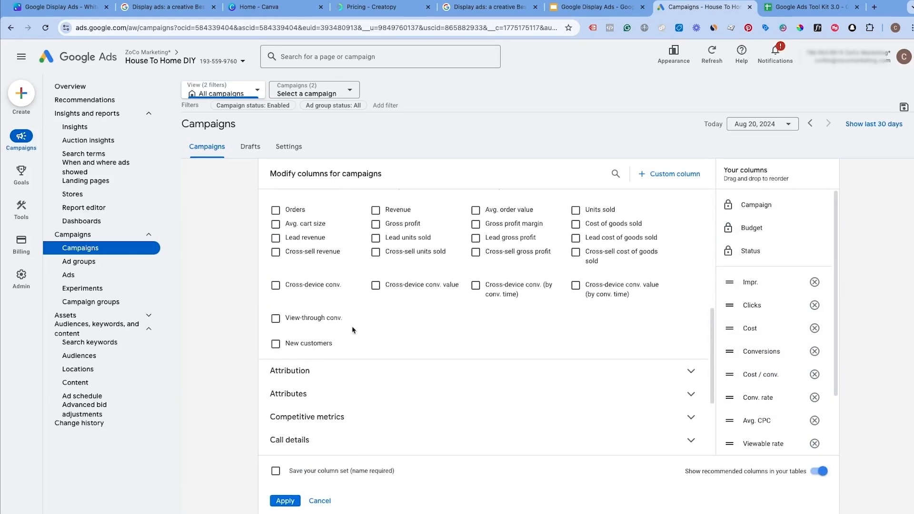
pyautogui.scroll(5, 351, 325)
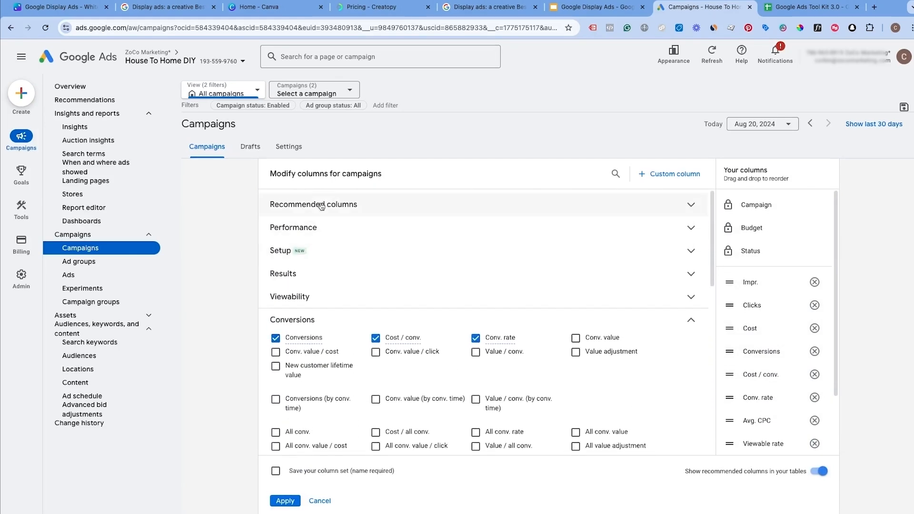
pyautogui.click(319, 228)
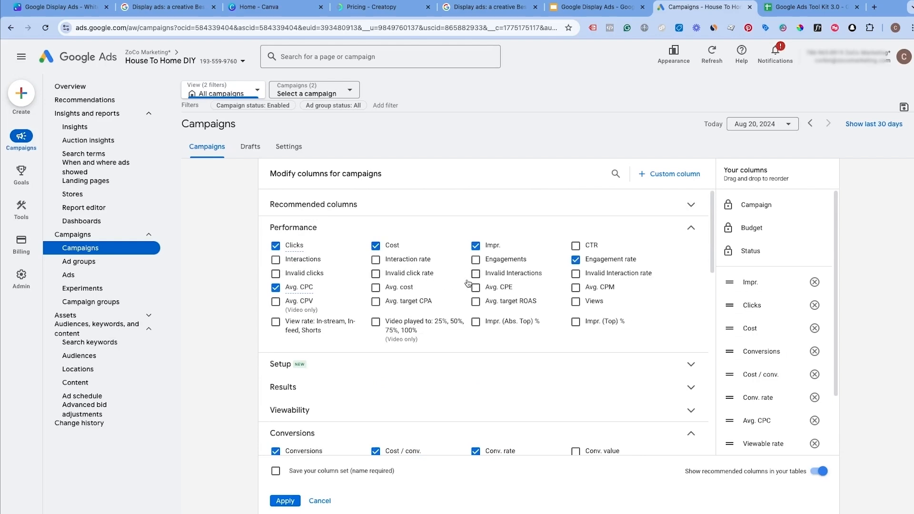
pyautogui.click(576, 245)
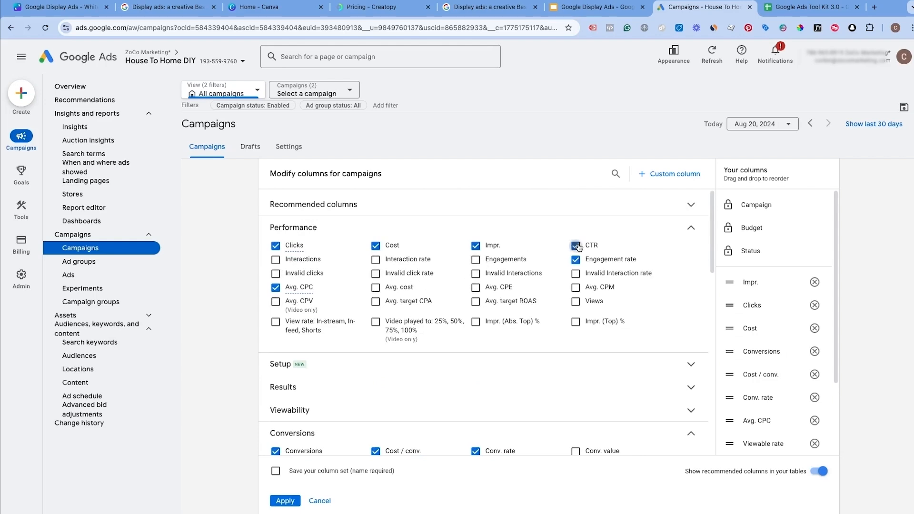
pyautogui.click(285, 501)
pyautogui.hscroll(2, 824, 335)
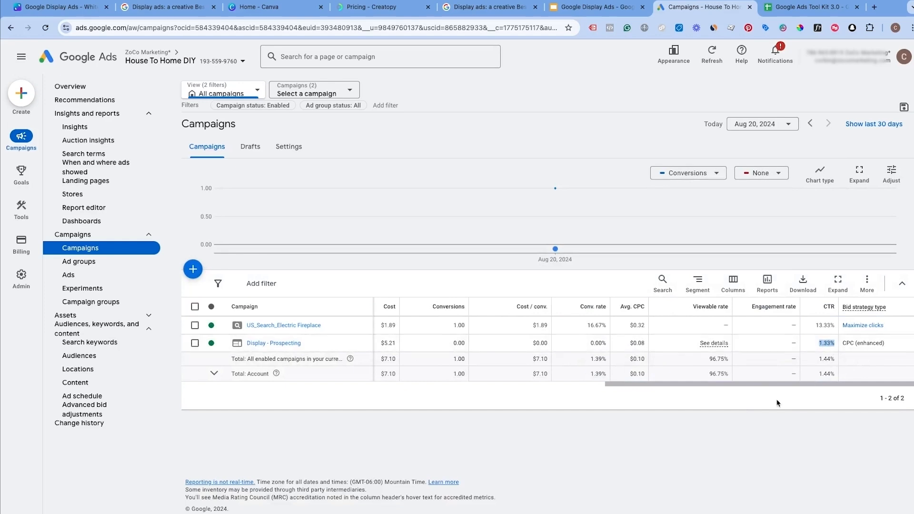
pyautogui.moveTo(761, 390); pyautogui.dragTo(458, 402)
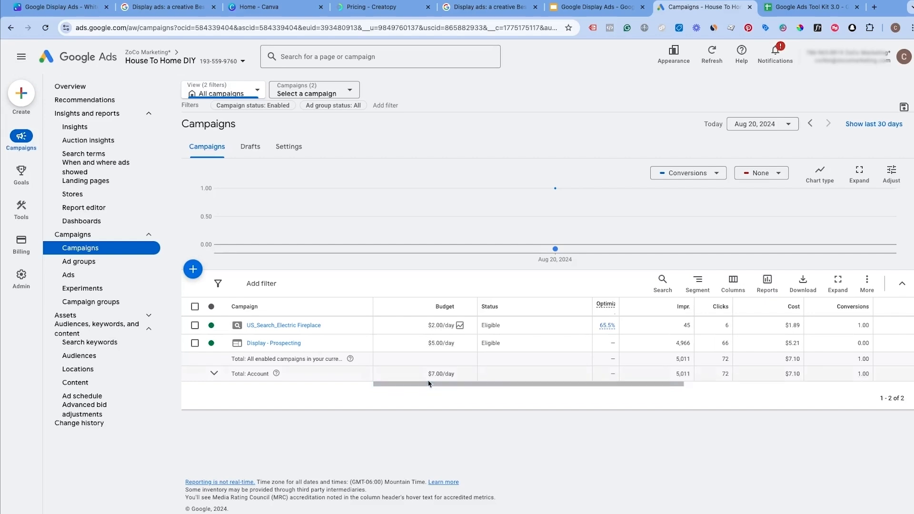
# Open the Display - Prospecting campaign's experiments and start a new custom experiment with the Display campaign type.
pyautogui.click(264, 344)
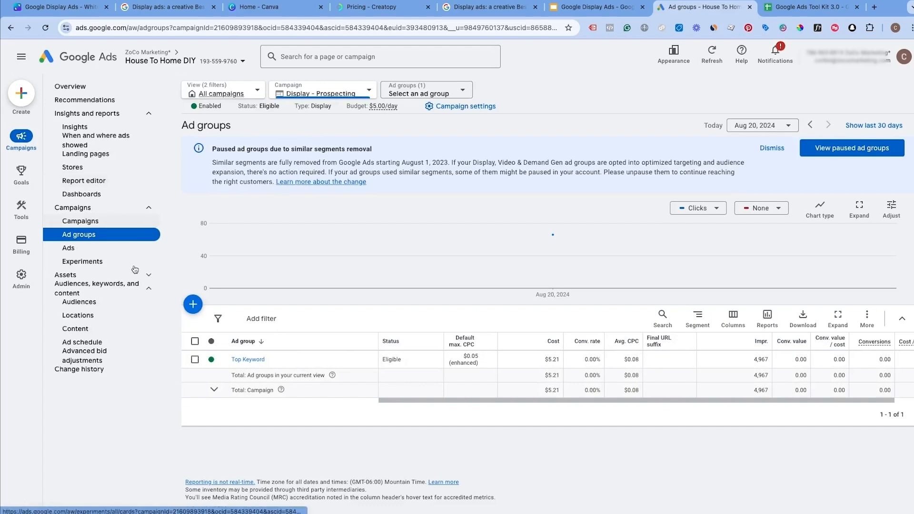
pyautogui.click(102, 264)
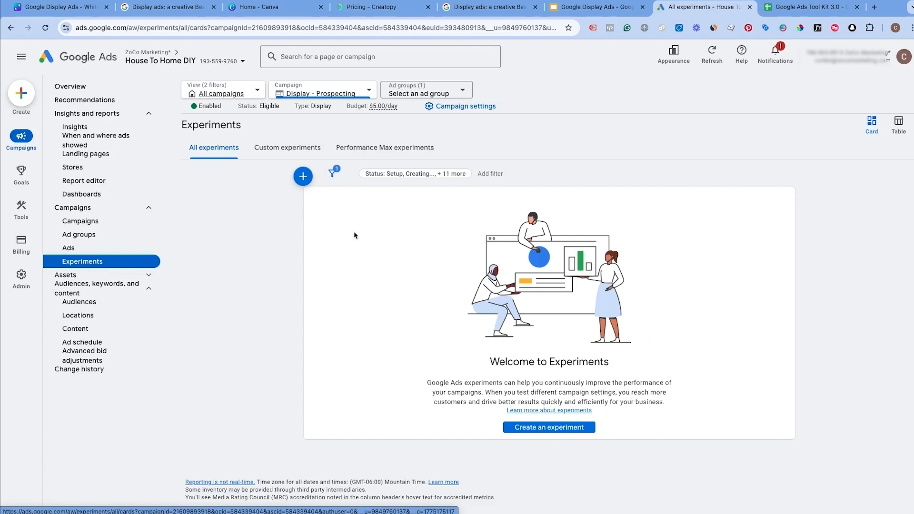
pyautogui.click(303, 178)
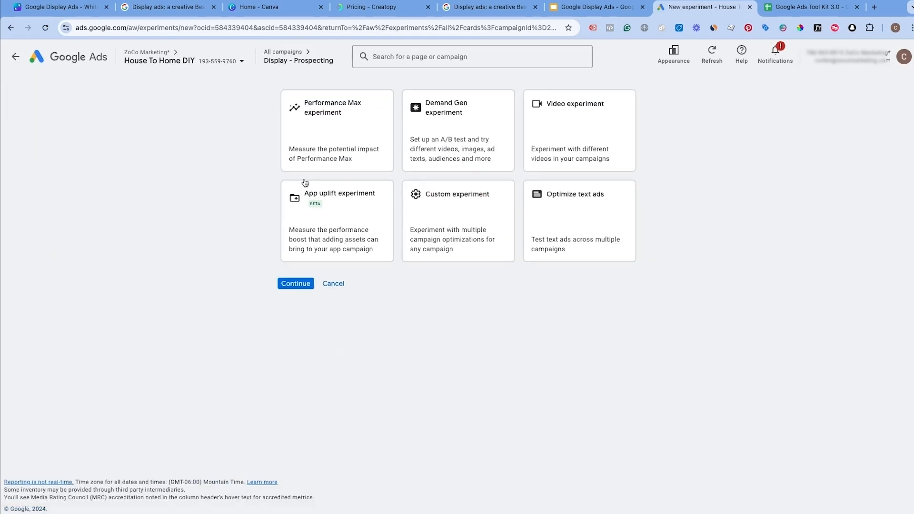
pyautogui.click(453, 220)
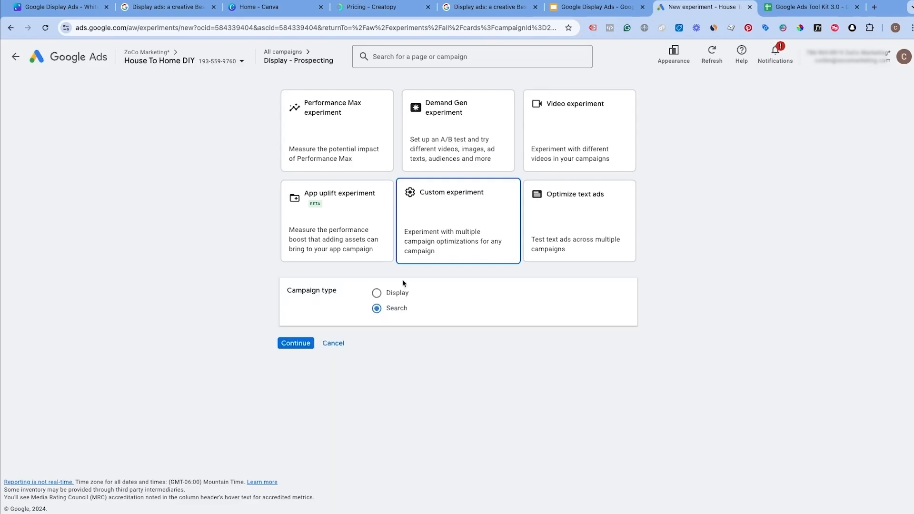
pyautogui.click(376, 293)
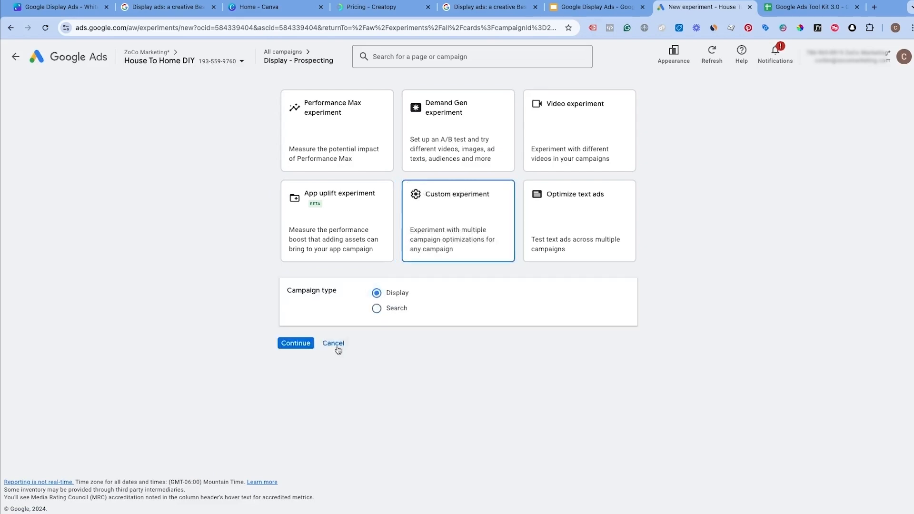
pyautogui.click(294, 343)
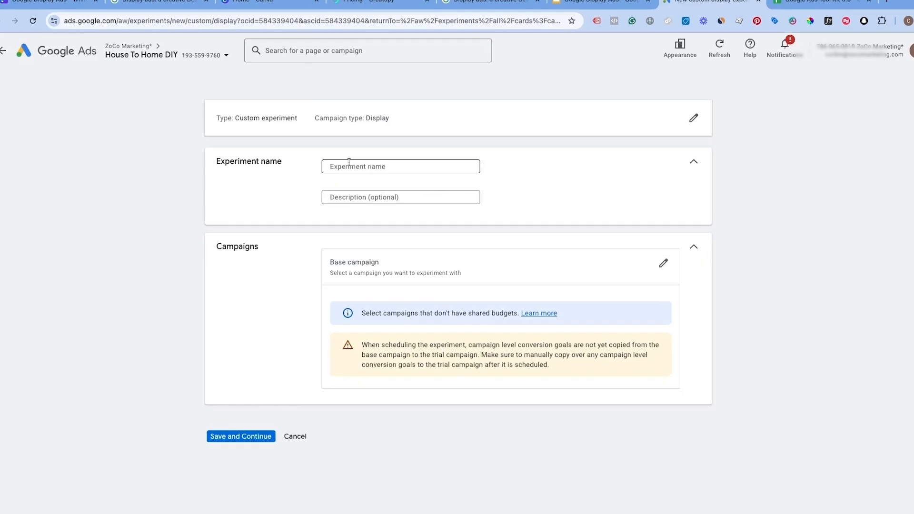
# Name the experiment "Bidding - Max Conversion", choose Display - Prospecting as its base campaign, and save to continue.
pyautogui.click(380, 168)
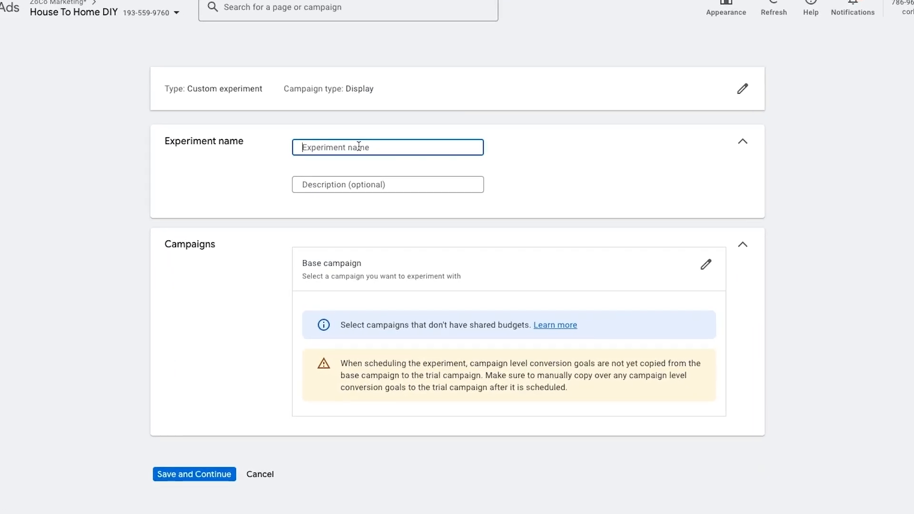
pyautogui.write('Bidi')
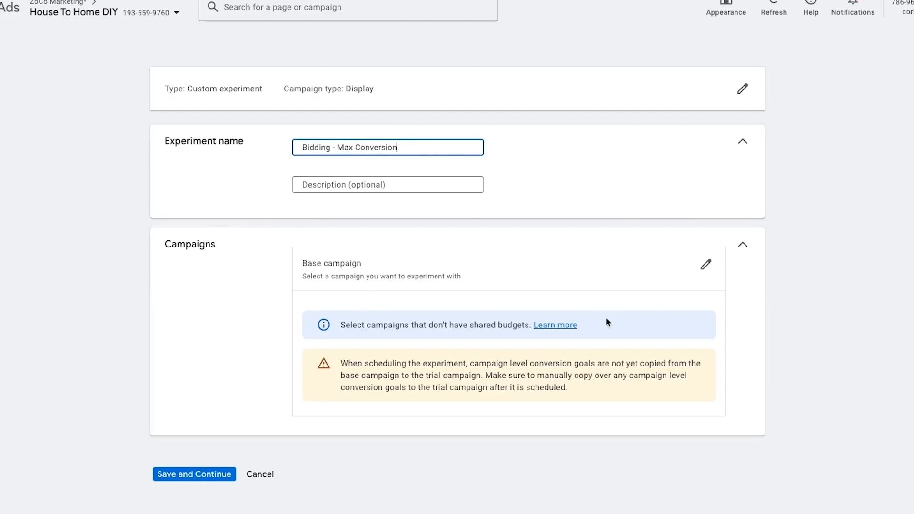
pyautogui.click(706, 265)
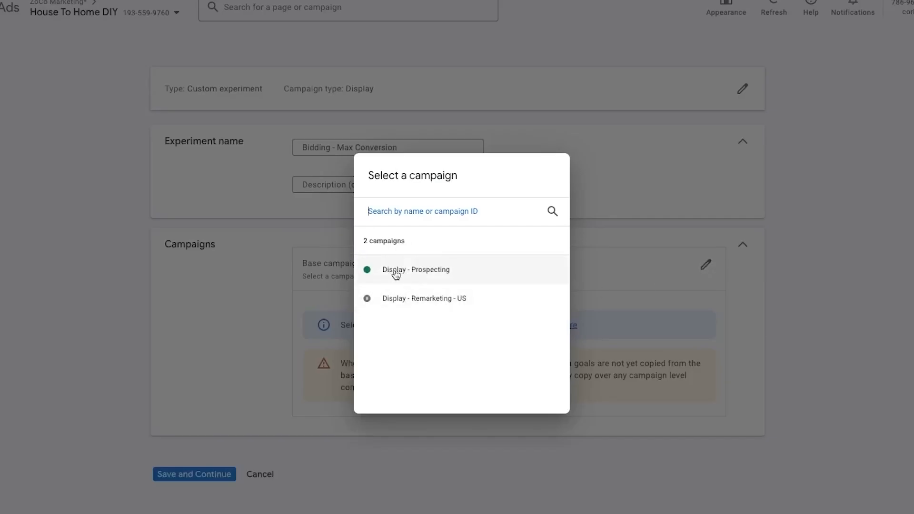
pyautogui.click(396, 271)
pyautogui.scroll(-2, 350, 284)
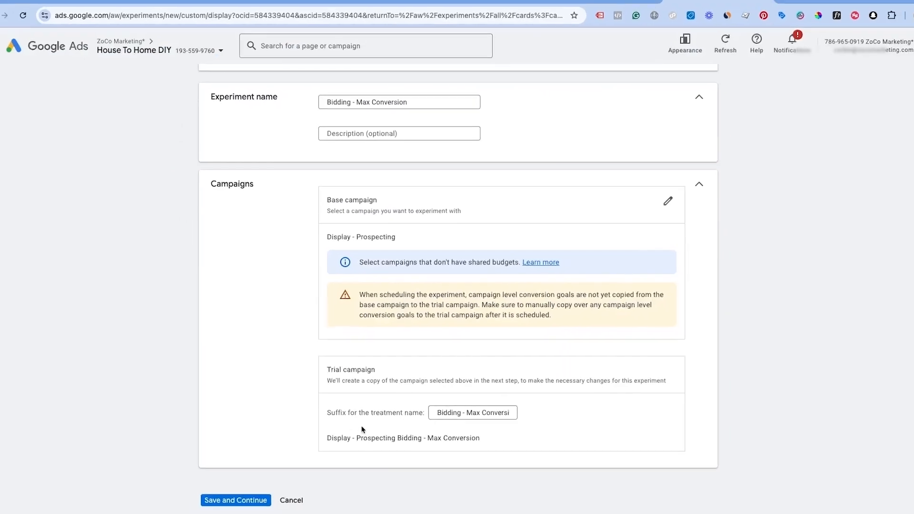
pyautogui.click(248, 488)
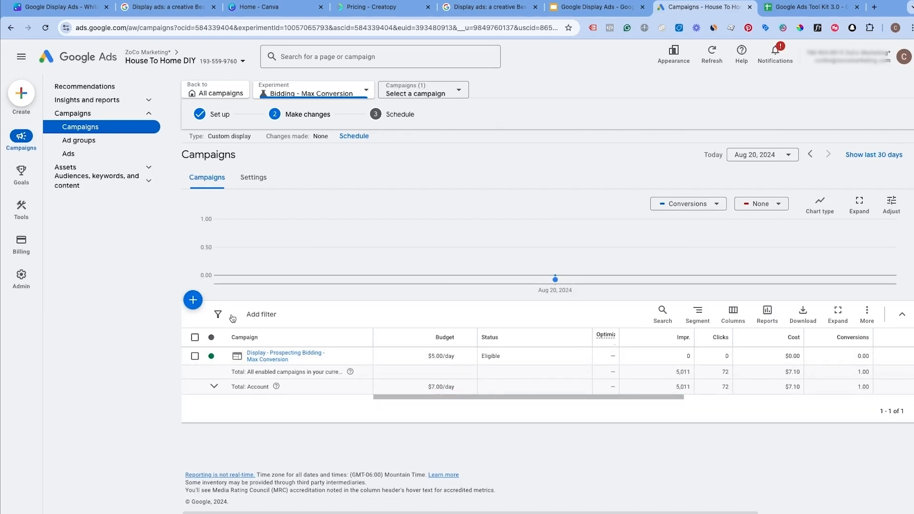
# Open the bidding settings of the trial campaign Display - Prospecting Bidding - Max Conversion.
pyautogui.click(251, 179)
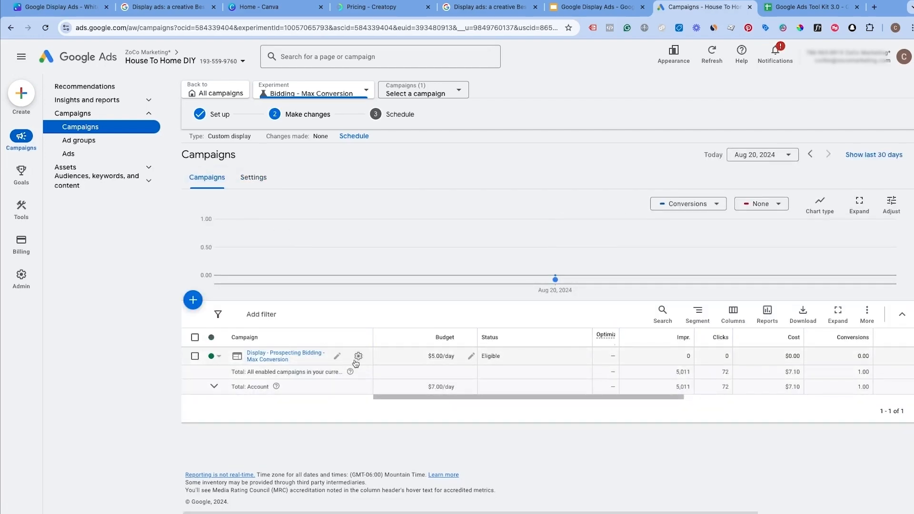
pyautogui.click(356, 356)
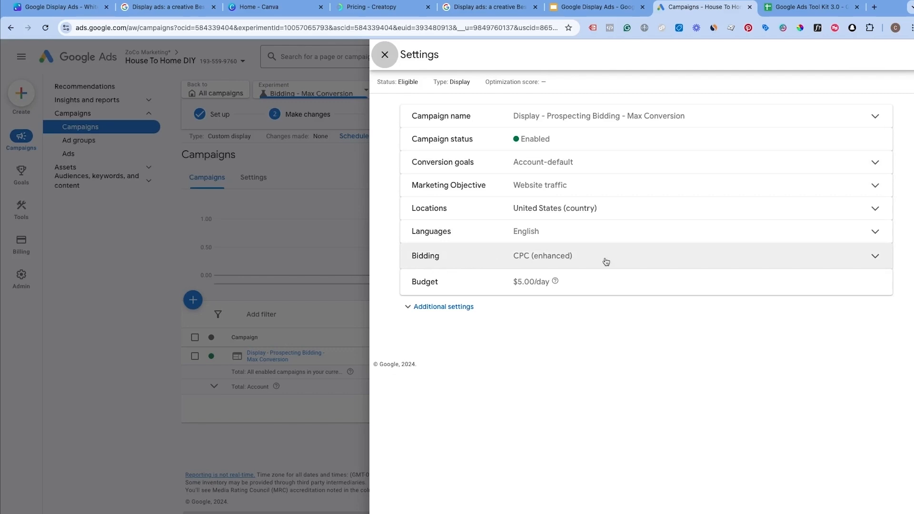
pyautogui.click(625, 261)
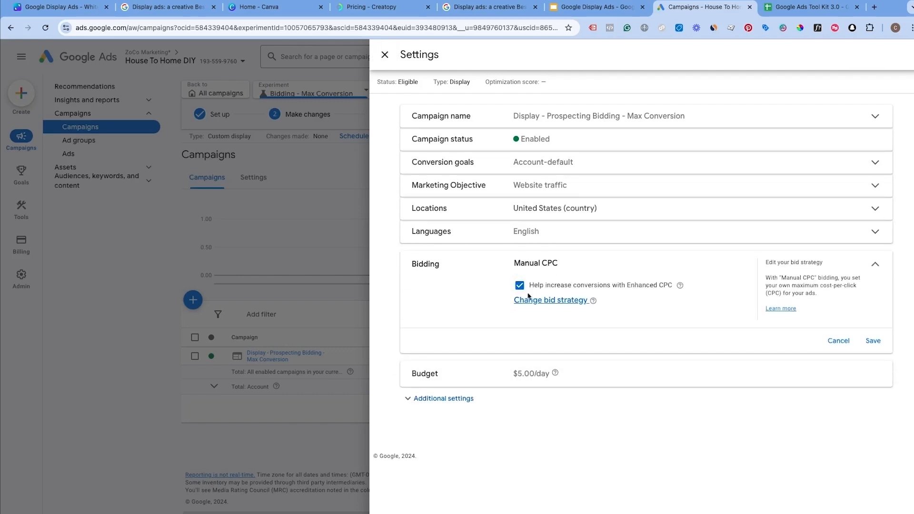
# Check the bid focus and conversion options, and save the bidding with the Conversions focus and manually set bids.
pyautogui.click(528, 299)
pyautogui.click(543, 286)
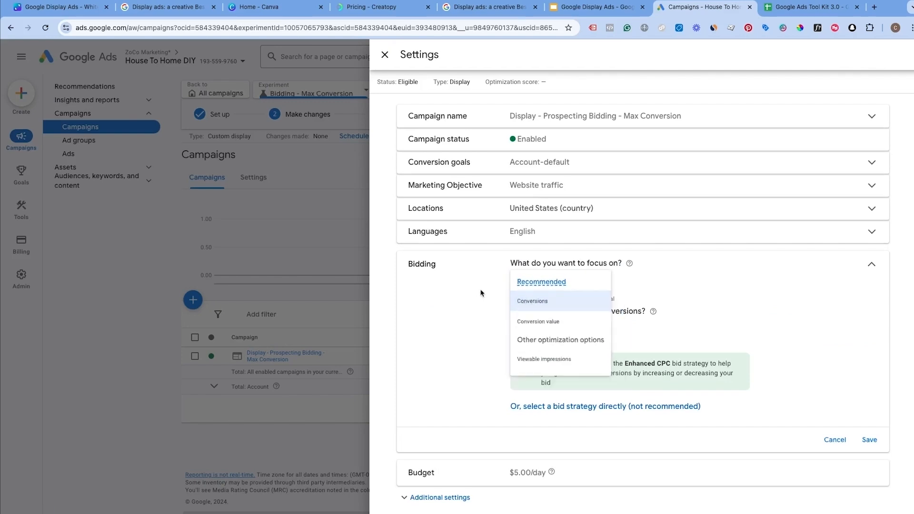
pyautogui.click(481, 293)
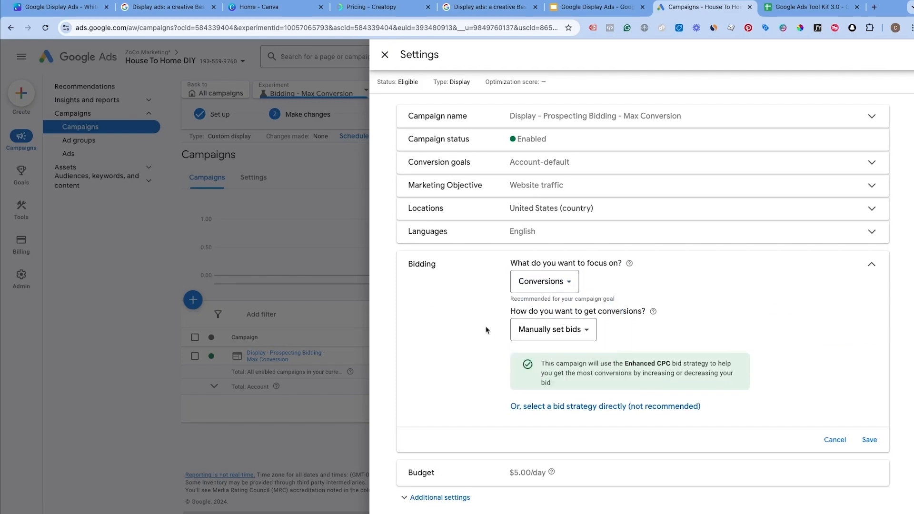
pyautogui.click(553, 329)
pyautogui.click(481, 343)
pyautogui.scroll(-1, 851, 418)
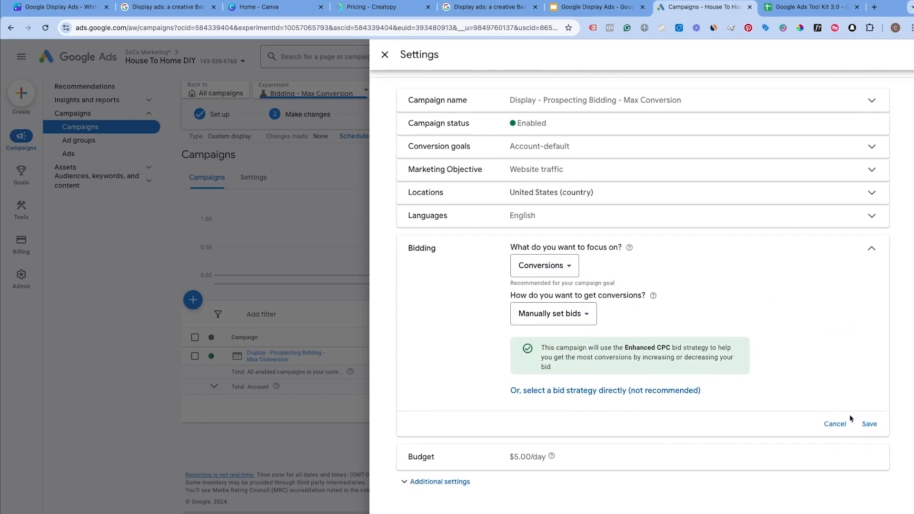
pyautogui.click(870, 424)
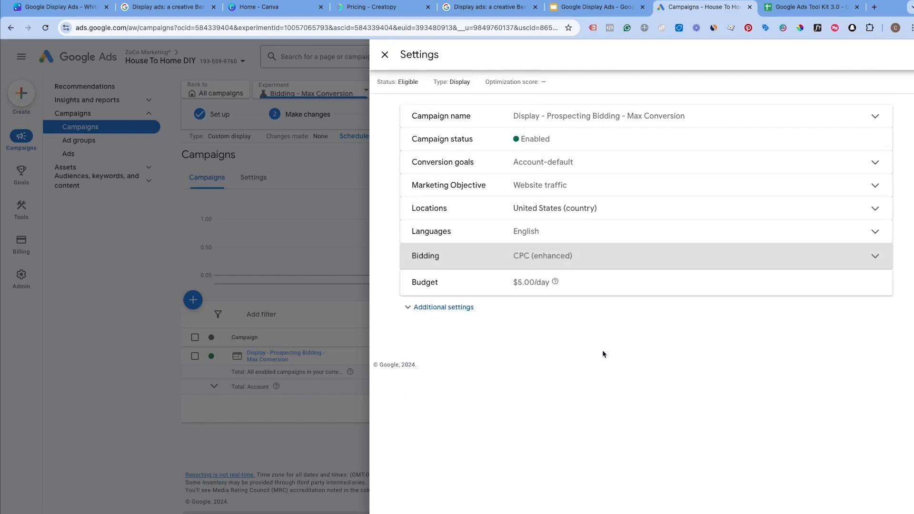
# Change the trial campaign's bid strategy to automatically maximize conversions.
pyautogui.click(620, 262)
pyautogui.click(535, 305)
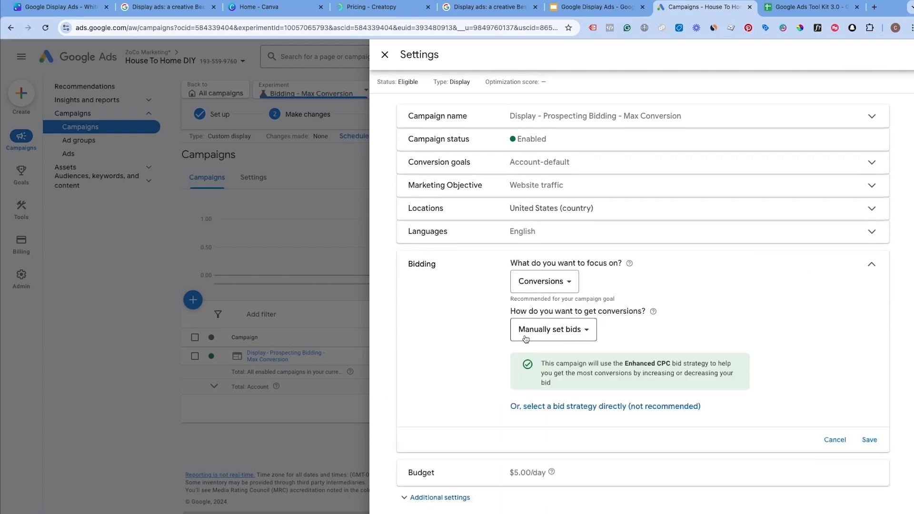
pyautogui.click(558, 320)
pyautogui.click(551, 361)
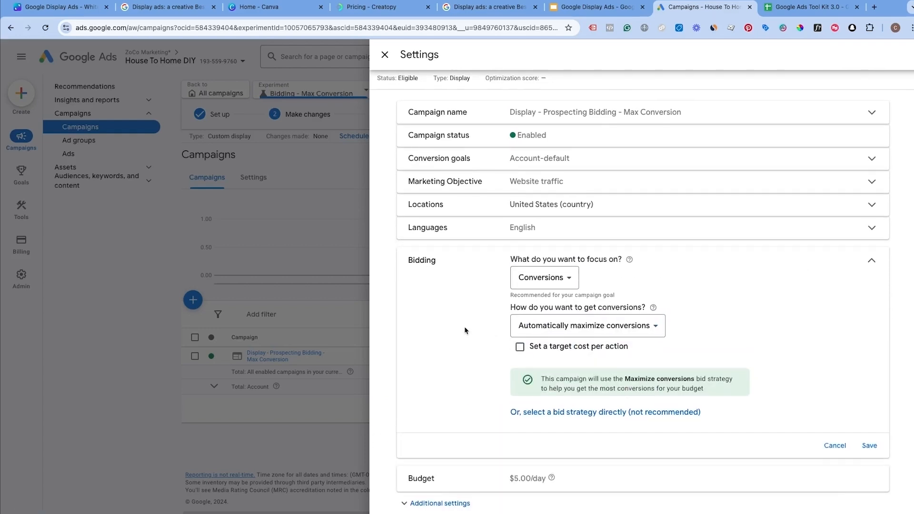
# Enable a target cost per action for the trial campaign and set the target CPA to $4.00.
pyautogui.click(521, 347)
pyautogui.click(550, 383)
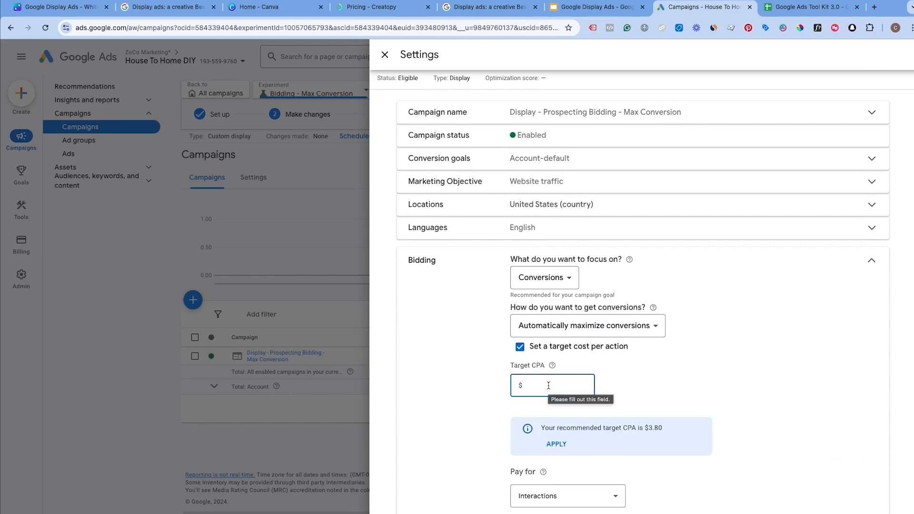
pyautogui.write('4')
pyautogui.click(645, 395)
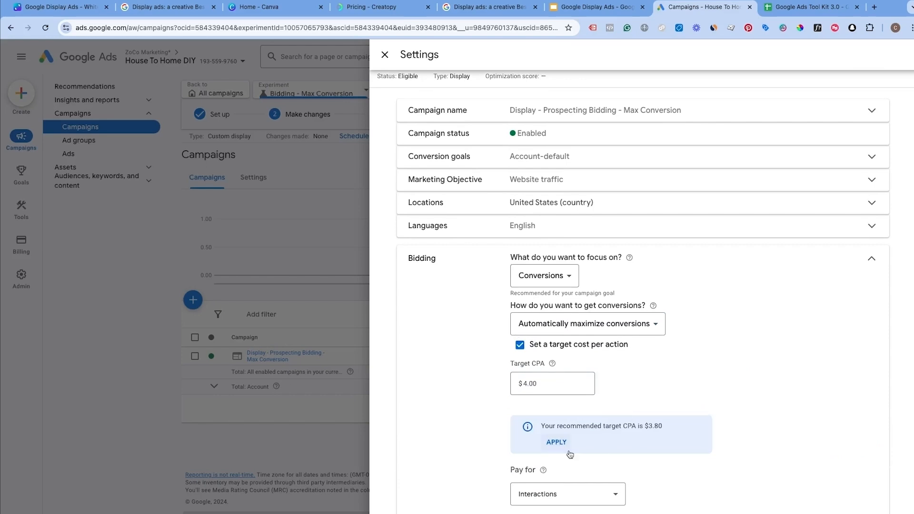
# Apply the recommended target CPA of $3.80, and set the target CPA back to $4.00.
pyautogui.moveTo(541, 426); pyautogui.dragTo(656, 428)
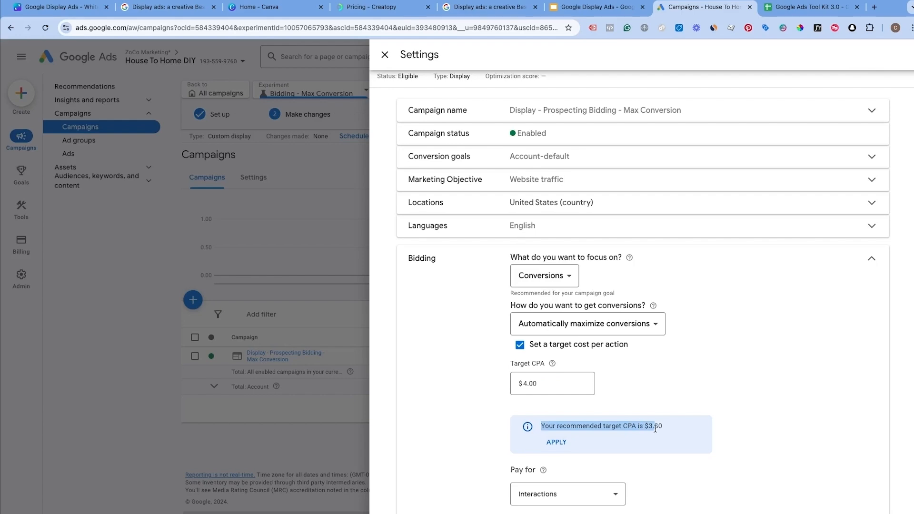
pyautogui.click(557, 443)
pyautogui.click(551, 386)
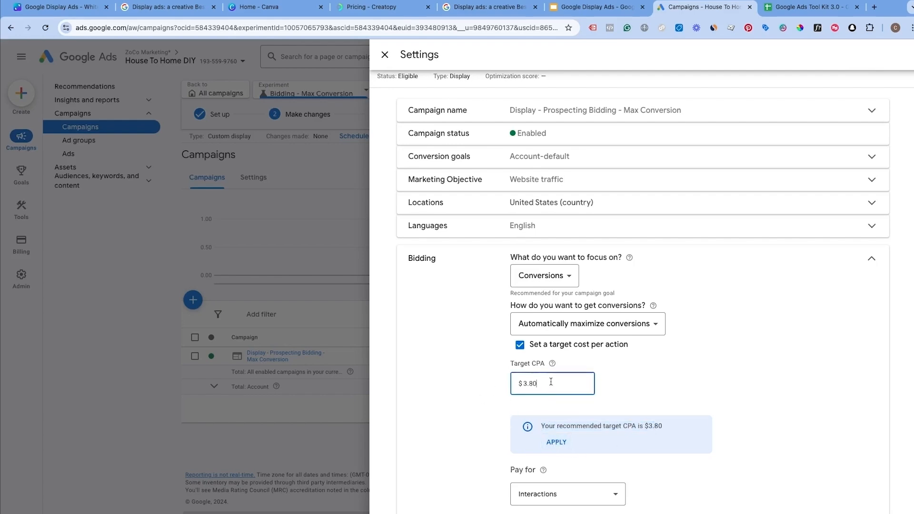
pyautogui.doubleClick(551, 384)
pyautogui.press('BackSpace')
pyautogui.write('4')
pyautogui.click(666, 377)
# Check the Pay for options, save the trial campaign's bidding changes, and close its settings.
pyautogui.scroll(-3, 650, 403)
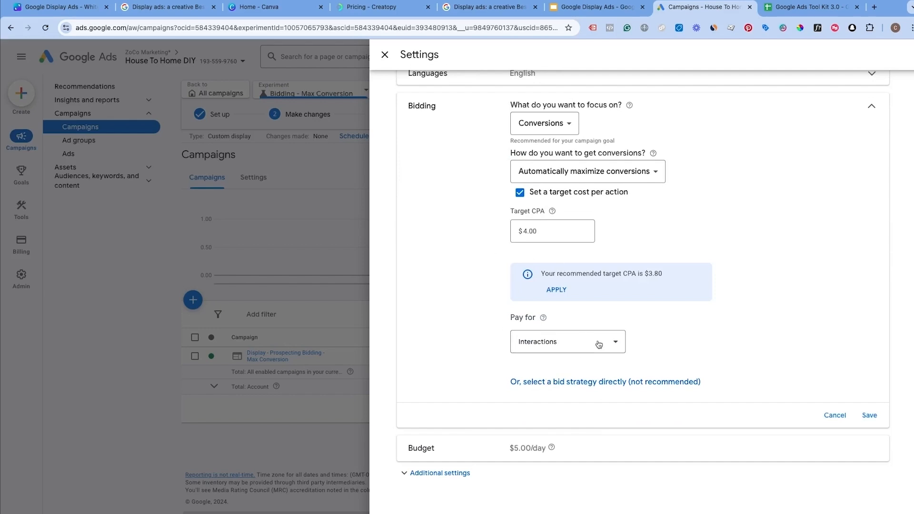
pyautogui.click(596, 345)
pyautogui.click(557, 372)
pyautogui.click(870, 416)
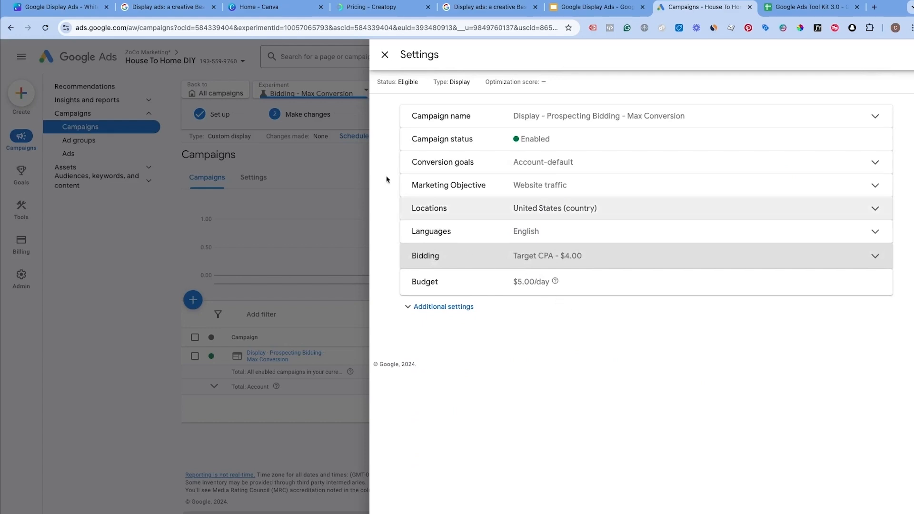
pyautogui.click(385, 54)
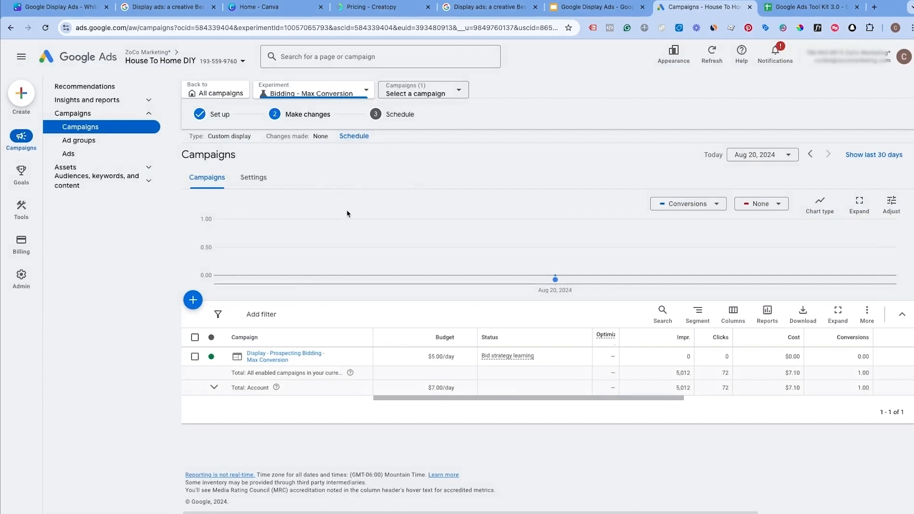
# Examine the settings, targeting and ads of the trial campaign's Top Keyword ad group.
pyautogui.click(289, 360)
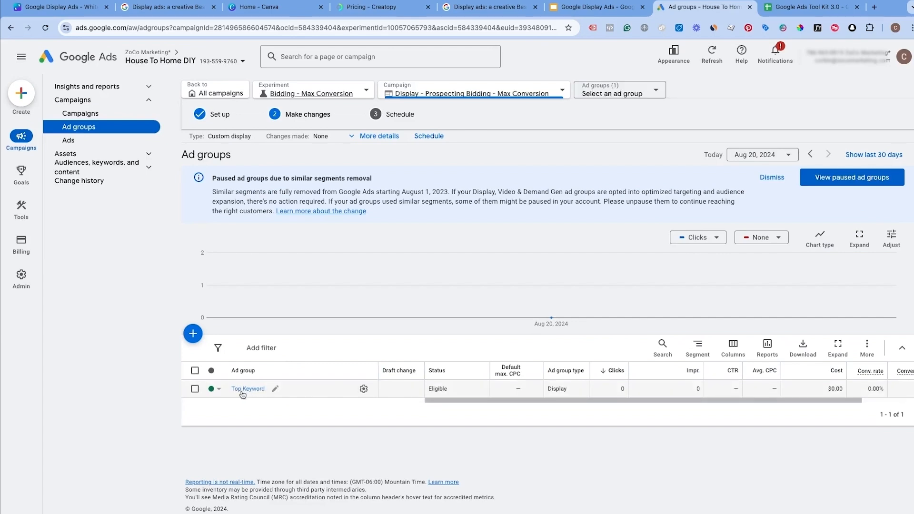
pyautogui.click(364, 388)
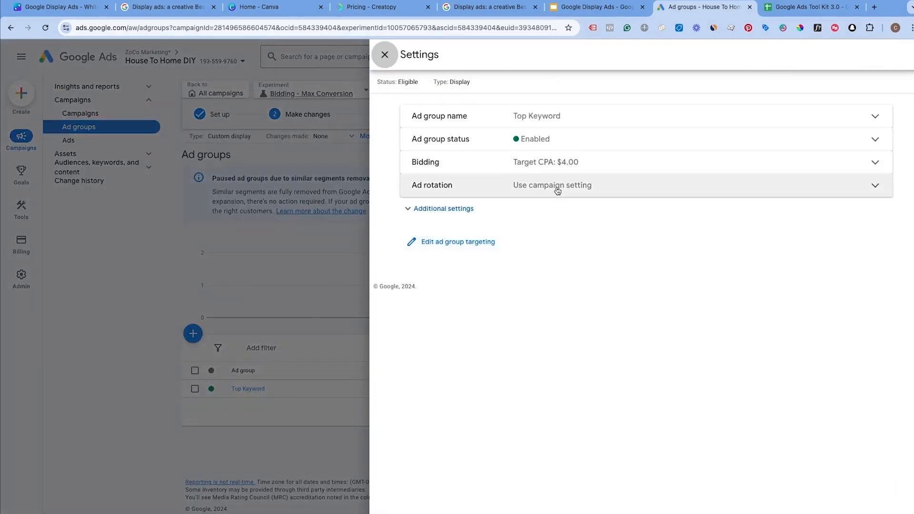
pyautogui.click(587, 122)
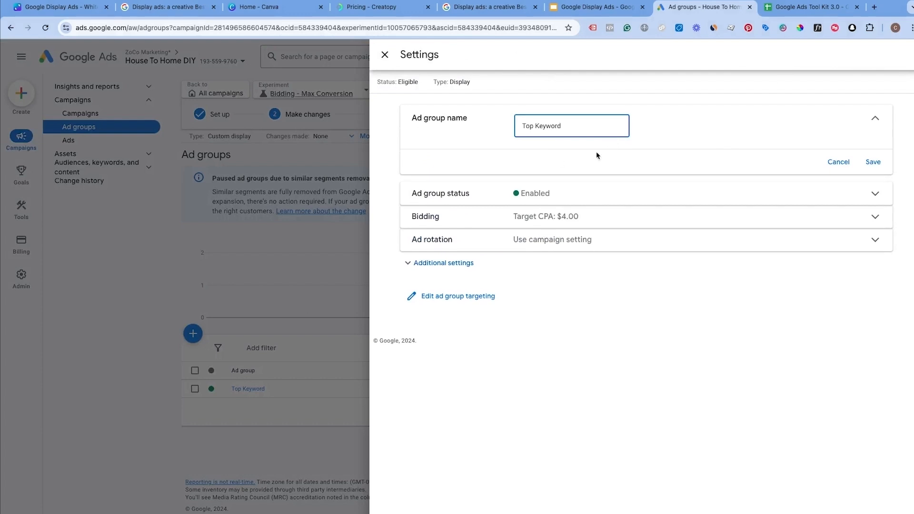
pyautogui.press('Return')
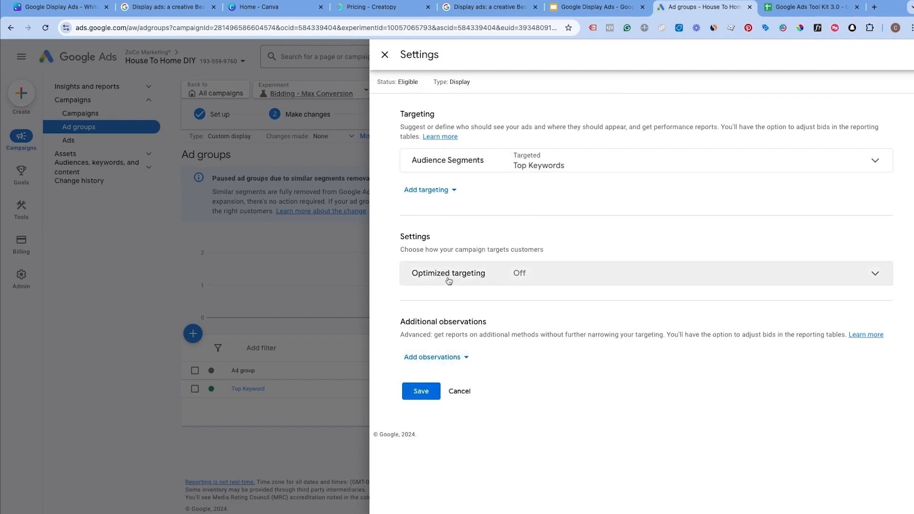
pyautogui.click(384, 55)
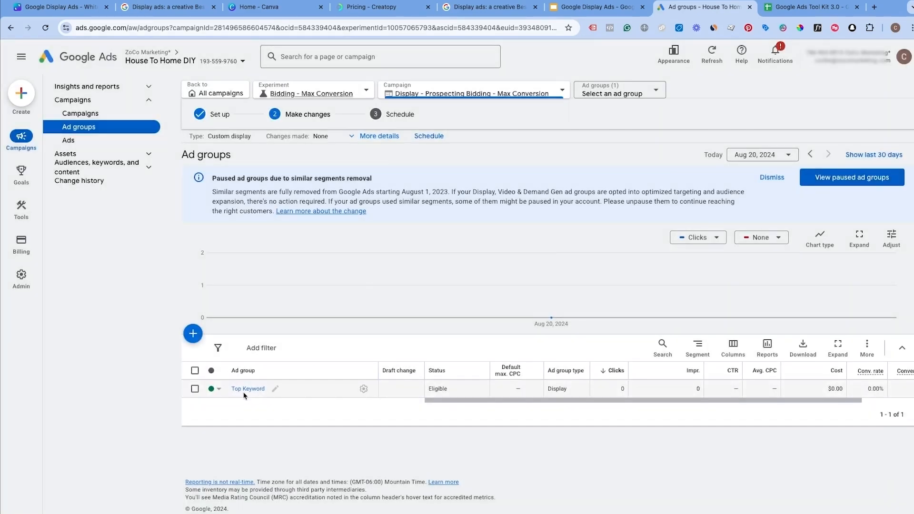
pyautogui.click(246, 389)
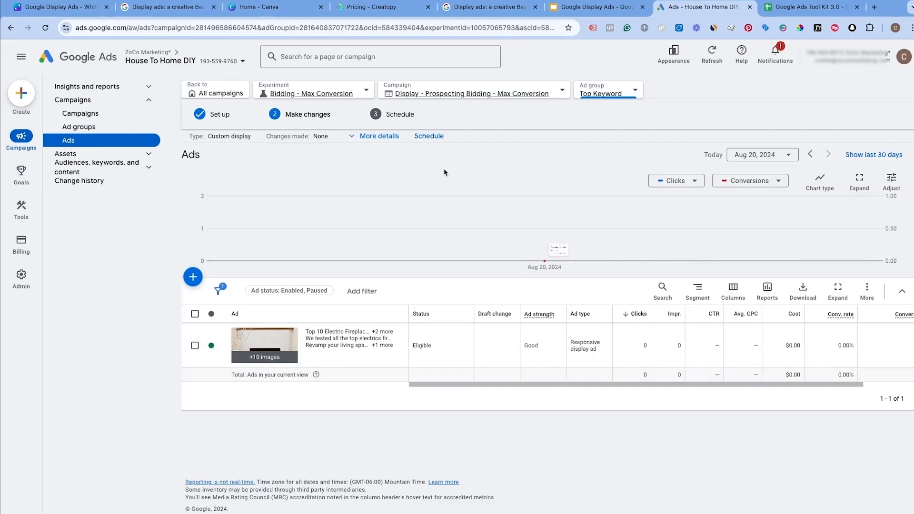
# Open the experiment's scheduling page and set the first experiment goal to an increase in Conversions.
pyautogui.click(423, 137)
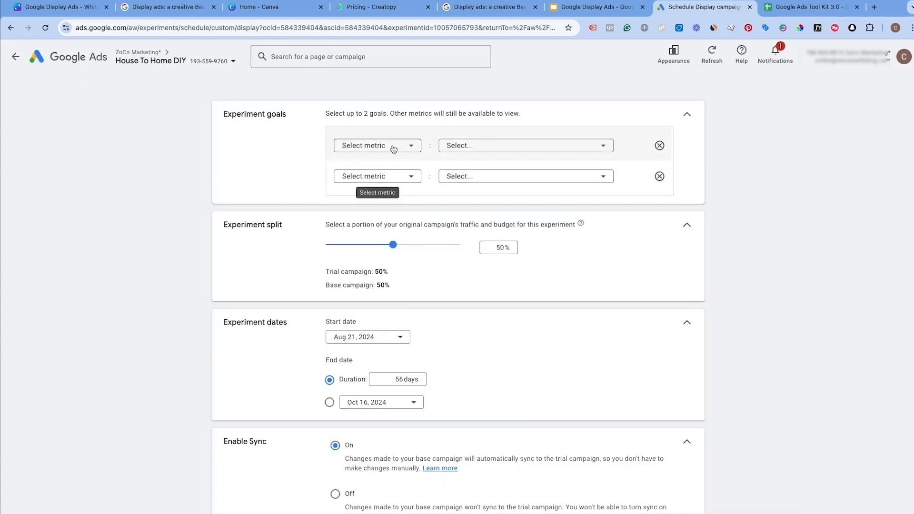
pyautogui.click(392, 146)
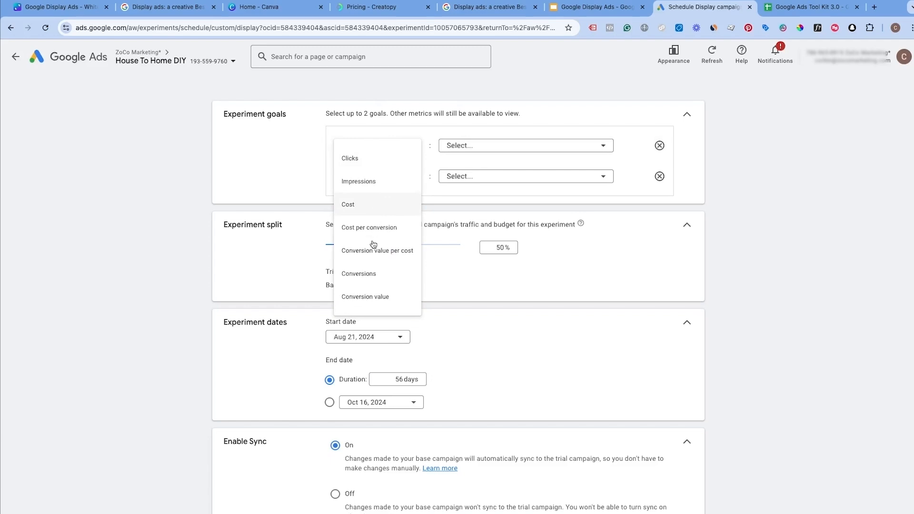
pyautogui.click(362, 274)
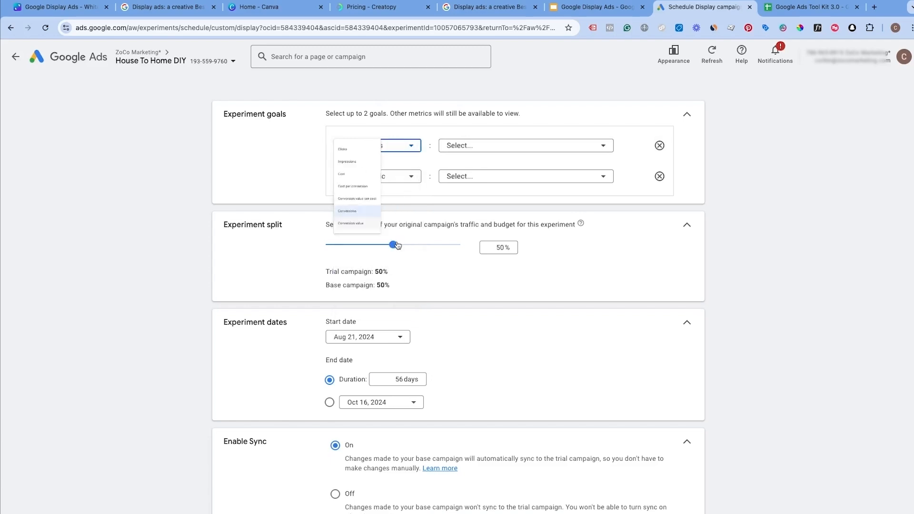
pyautogui.click(480, 147)
pyautogui.click(476, 160)
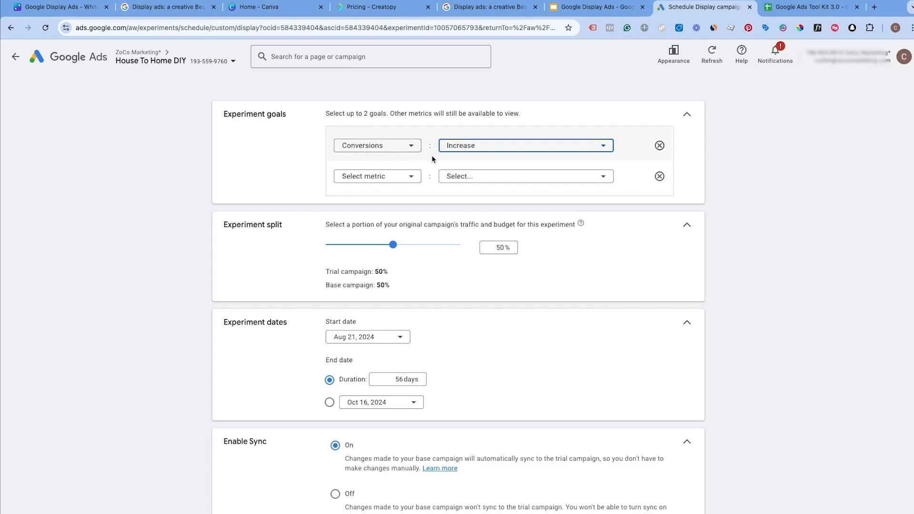
# Create the experiment with a 50% split, a 56-day duration from Aug 21, 2024 and sync on, and return to the campaigns table.
pyautogui.scroll(-1, 391, 184)
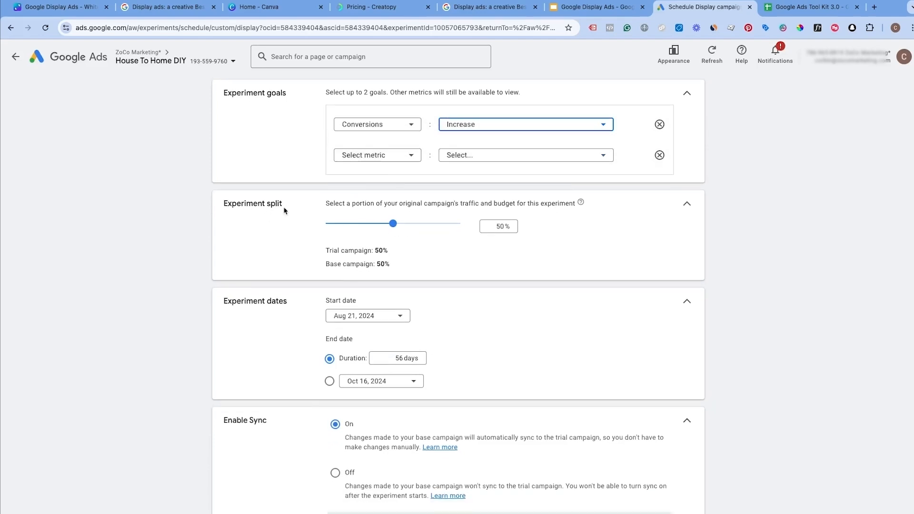
pyautogui.moveTo(332, 250); pyautogui.dragTo(420, 272)
pyautogui.click(415, 269)
pyautogui.scroll(-4, 415, 270)
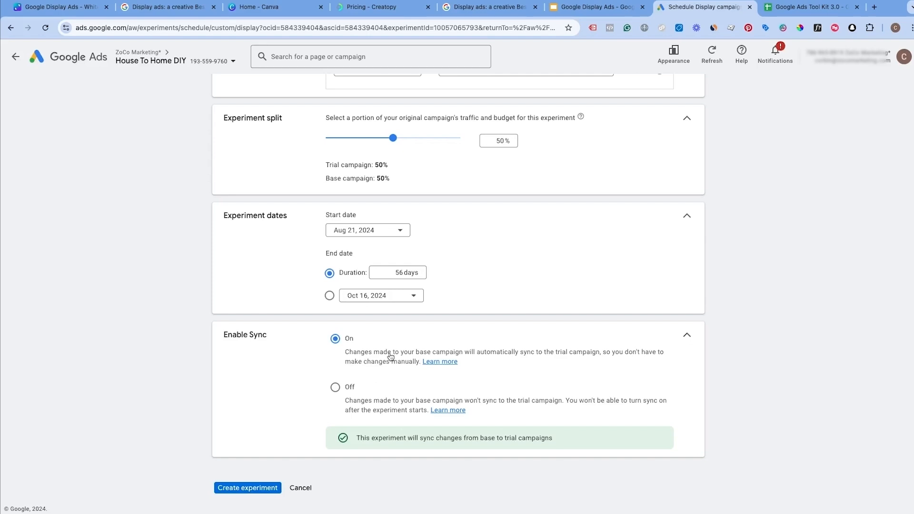
pyautogui.click(243, 488)
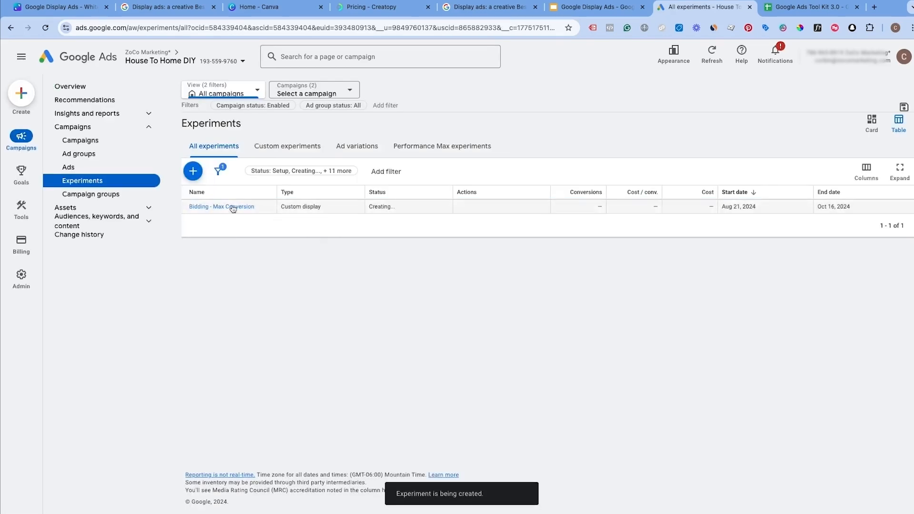
pyautogui.click(90, 145)
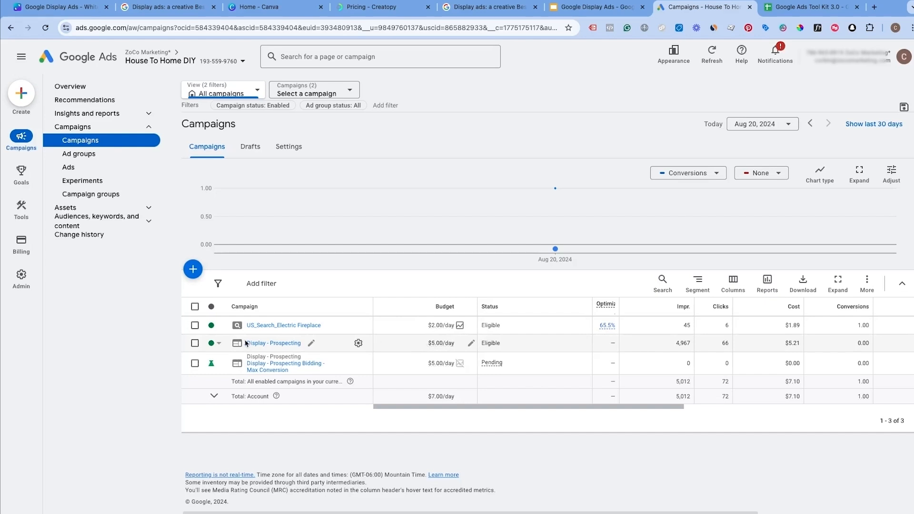
pyautogui.click(194, 343)
pyautogui.click(195, 363)
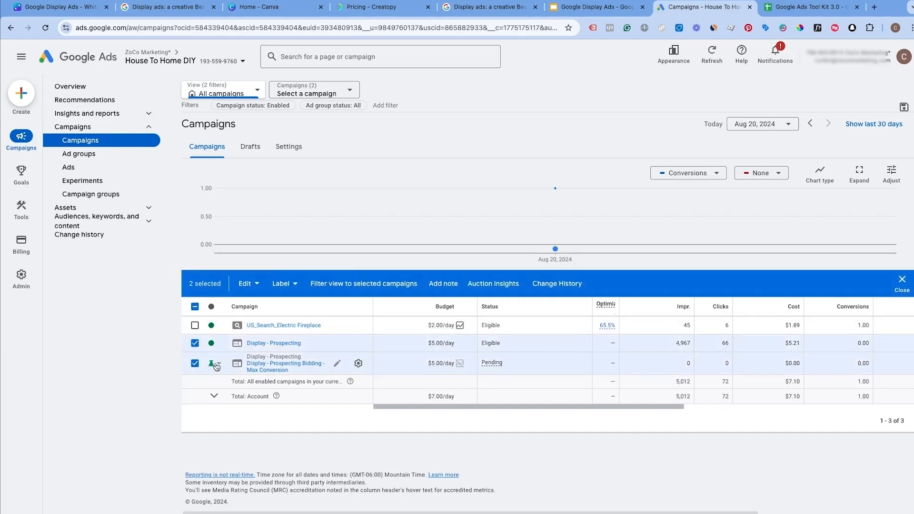
pyautogui.click(195, 343)
pyautogui.click(195, 364)
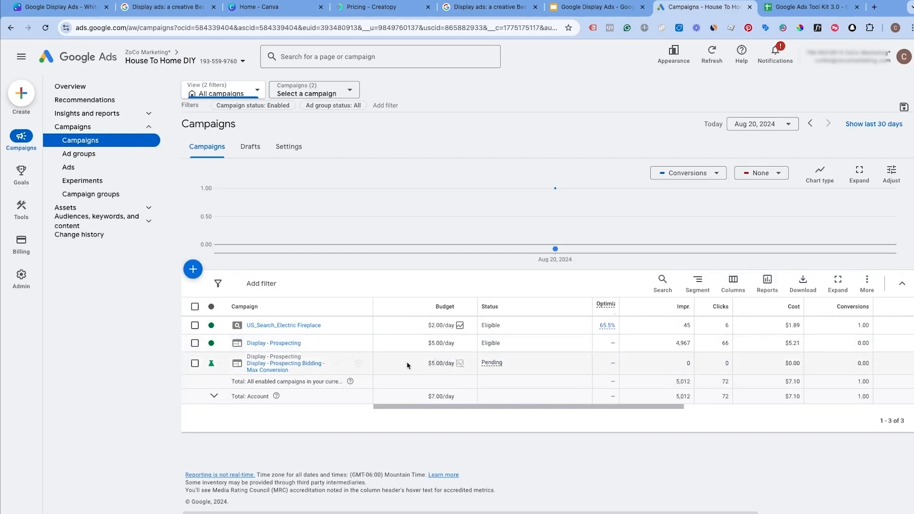
pyautogui.click(217, 364)
pyautogui.click(187, 391)
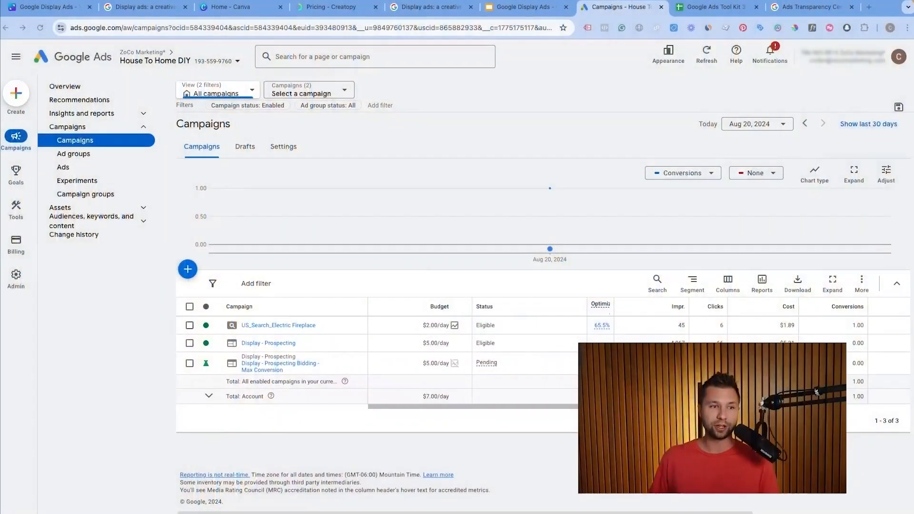
# Switch to the Google Ads Transparency Center and search its advertisers for "nike".
pyautogui.click(805, 8)
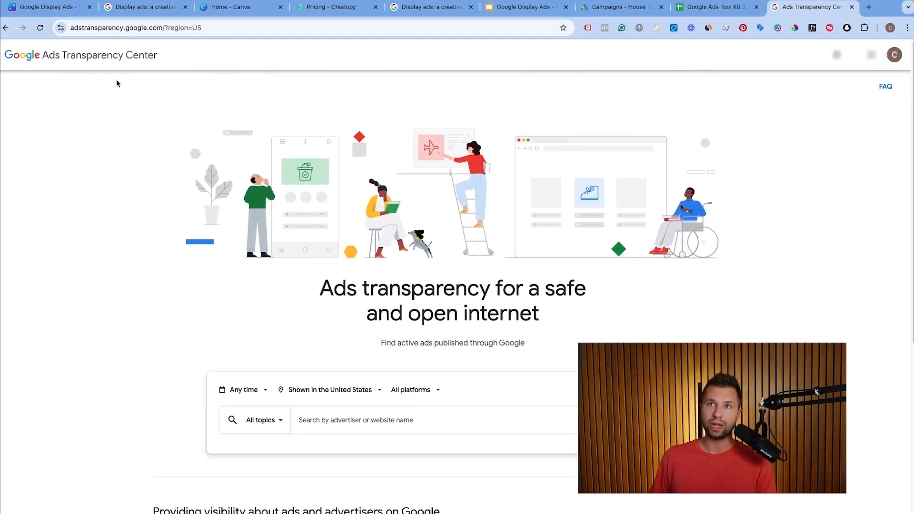
pyautogui.scroll(-5, 224, 184)
pyautogui.scroll(3, 196, 170)
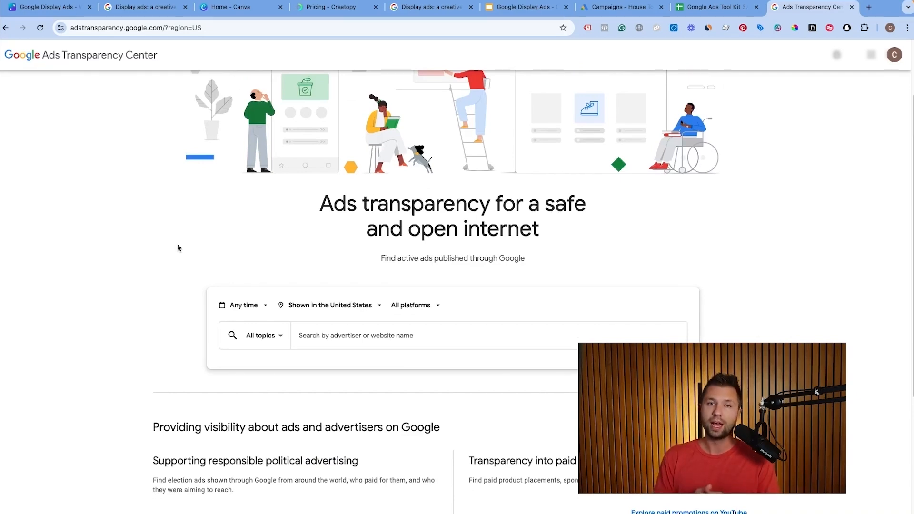
pyautogui.click(328, 335)
pyautogui.write('nike')
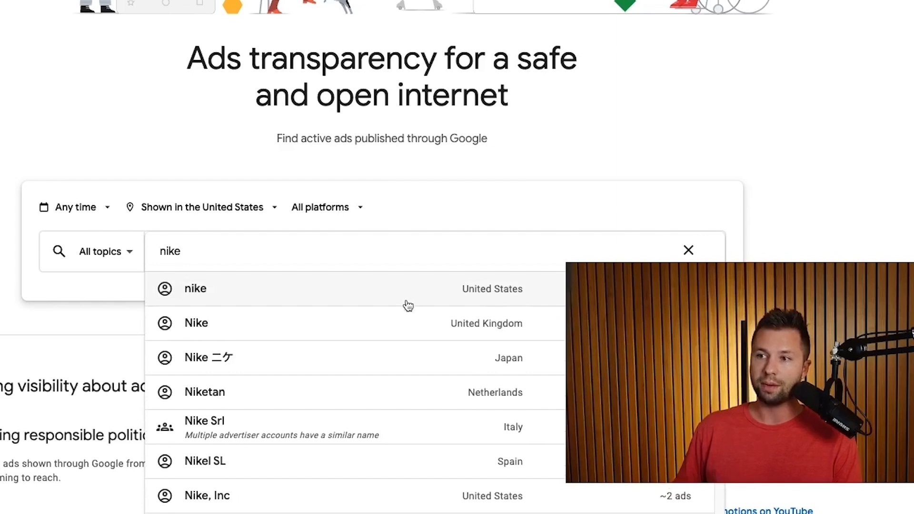
# Look through the suggested advertisers and open the verified Nike, Inc. based in the United States.
pyautogui.scroll(-5, 286, 394)
pyautogui.scroll(5, 384, 351)
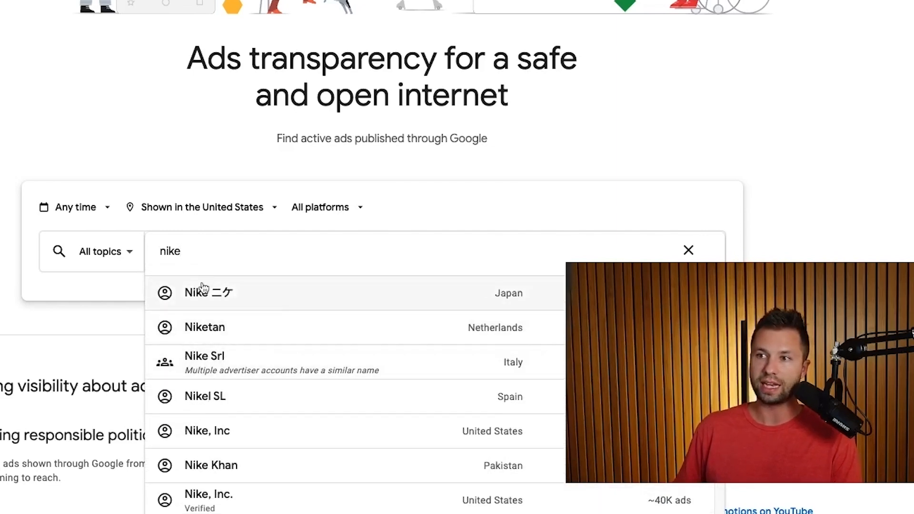
pyautogui.scroll(-1, 363, 320)
pyautogui.scroll(-3, 363, 320)
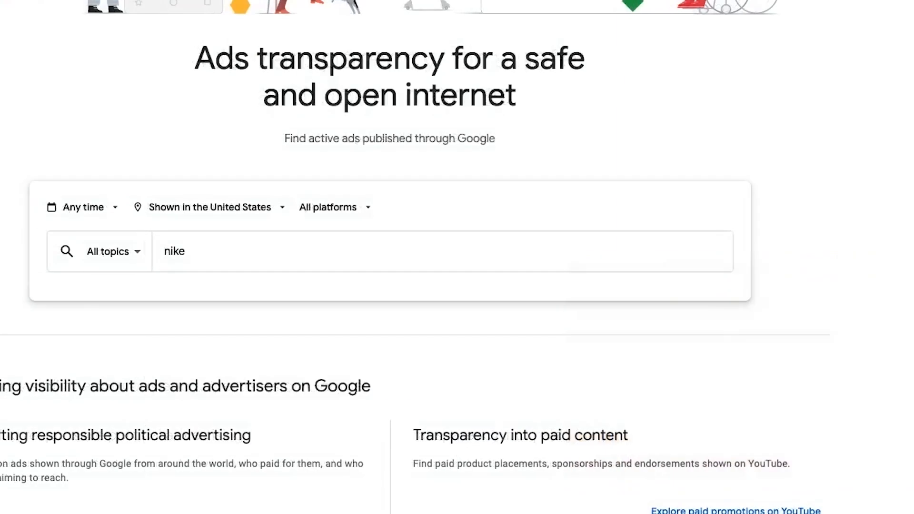
pyautogui.scroll(5, 338, 307)
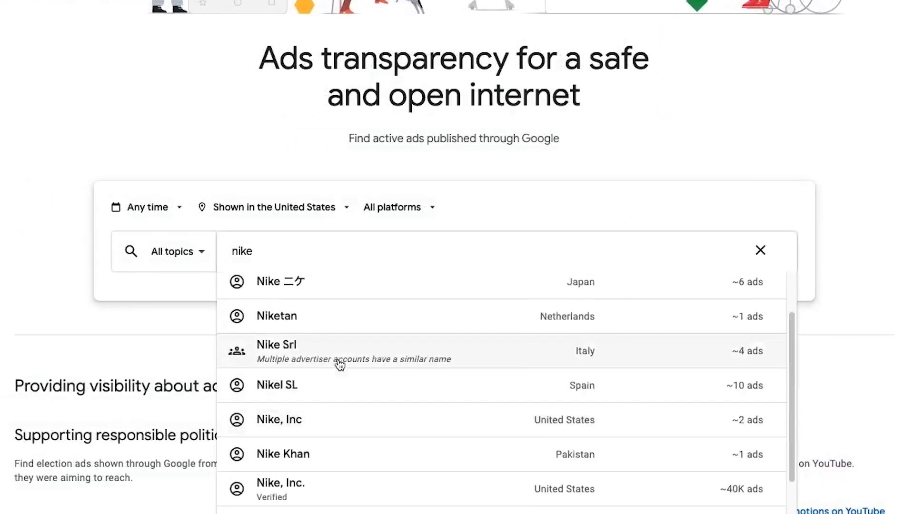
pyautogui.scroll(-3, 373, 351)
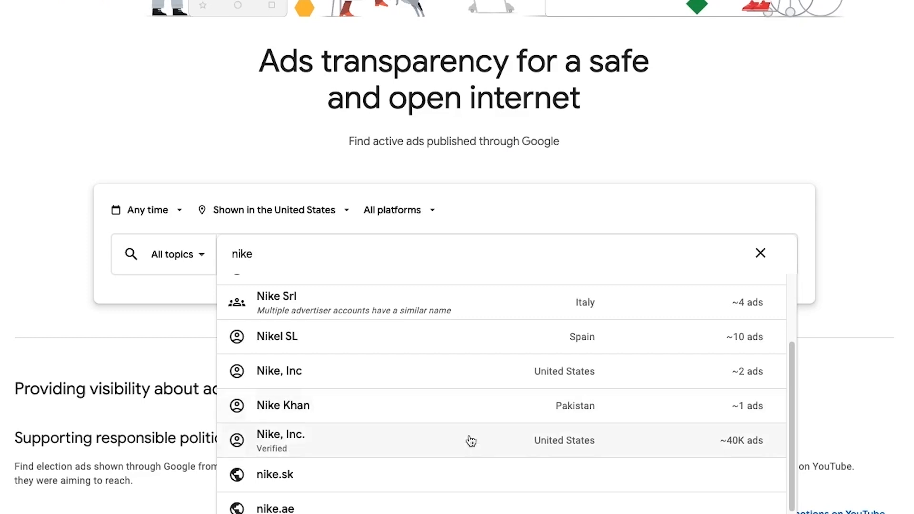
pyautogui.click(307, 445)
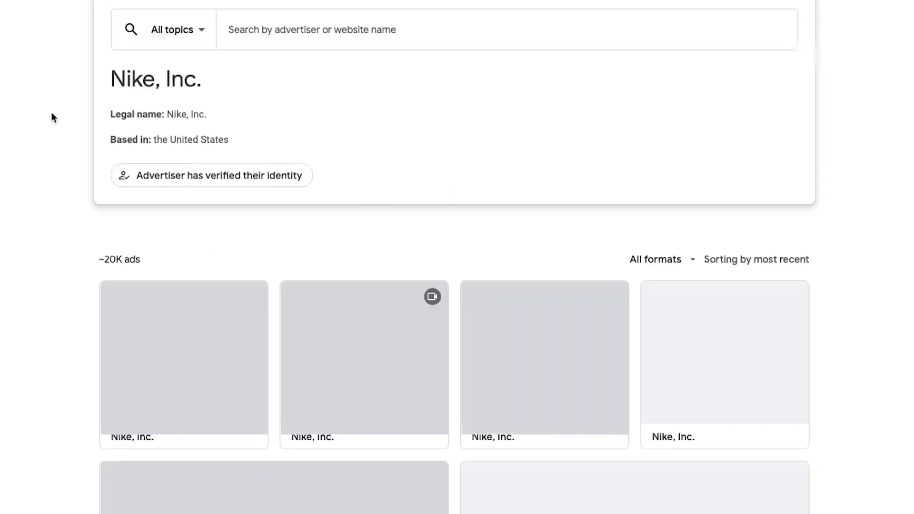
# Look over the Nike, Inc. ads and limit them to the Image format.
pyautogui.scroll(-2, 126, 219)
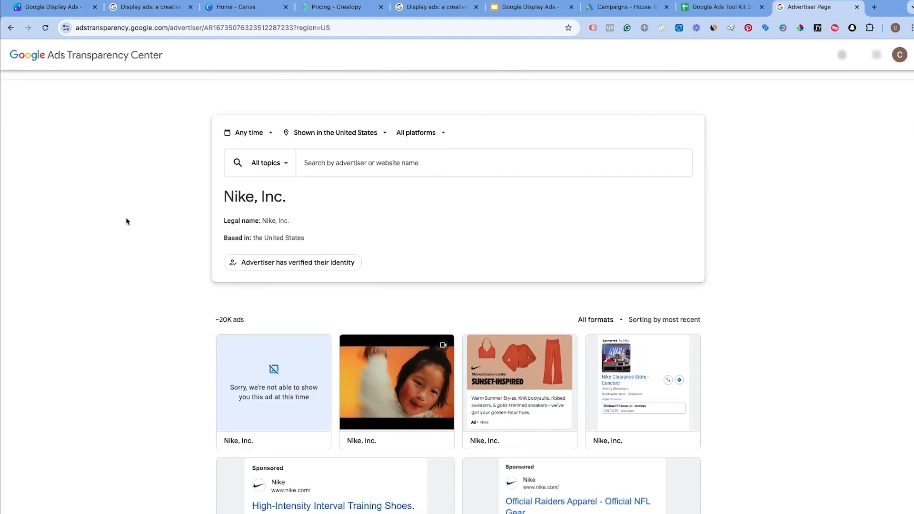
pyautogui.scroll(2, 126, 219)
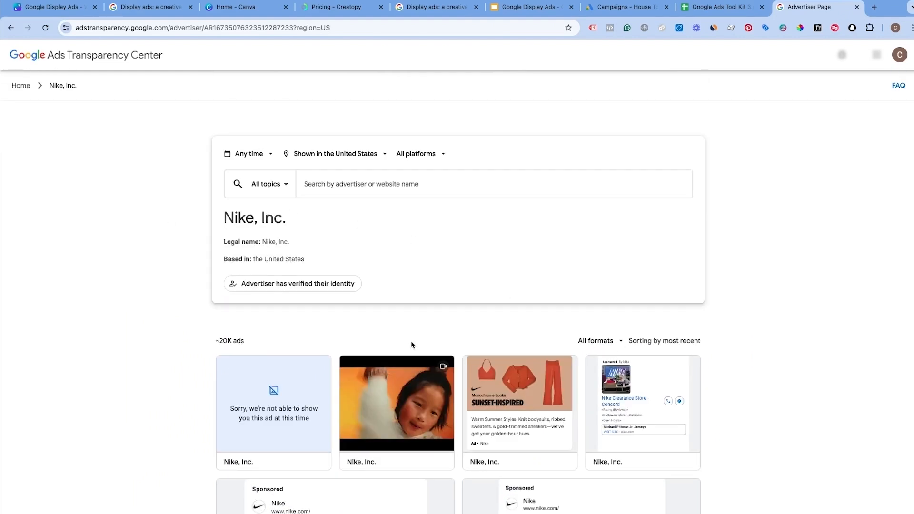
pyautogui.scroll(-10, 412, 344)
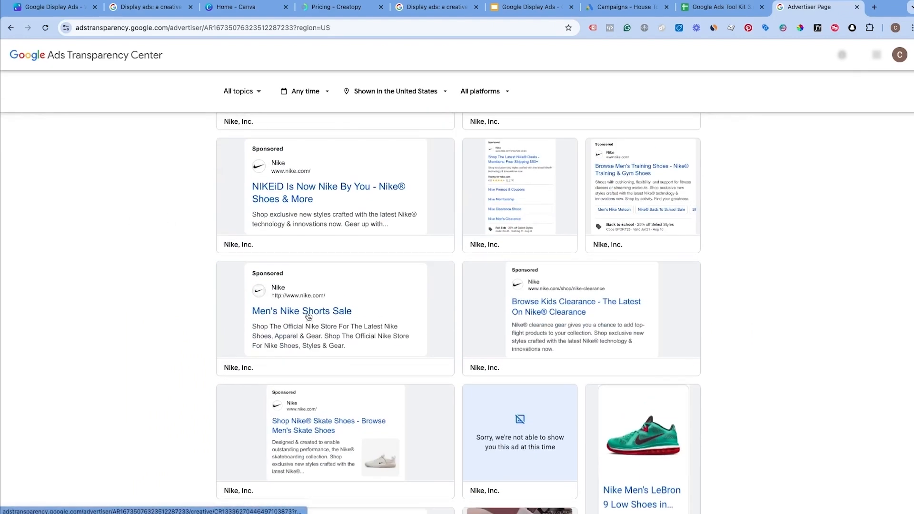
pyautogui.scroll(2, 524, 386)
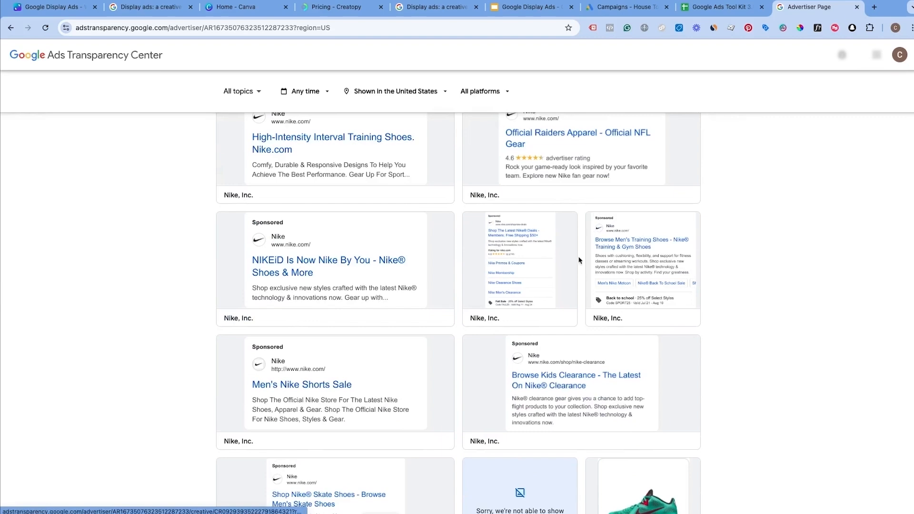
pyautogui.scroll(10, 500, 312)
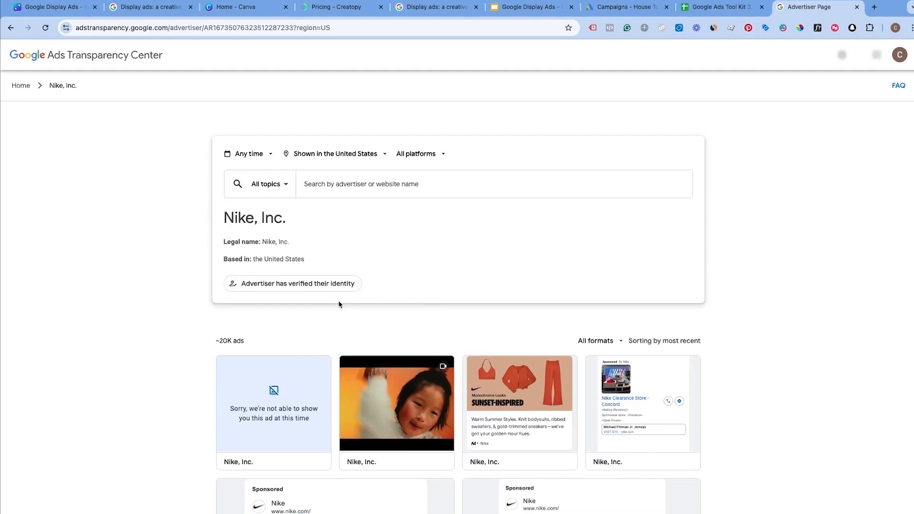
pyautogui.click(612, 343)
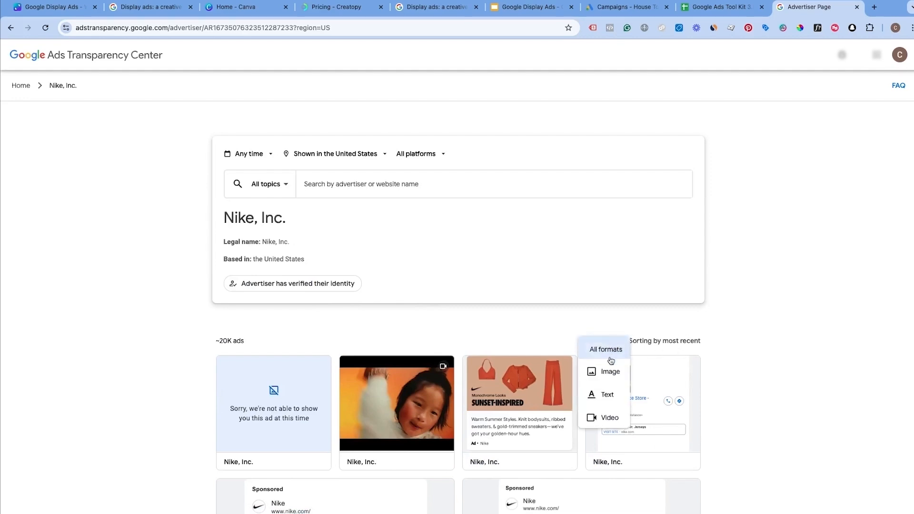
pyautogui.click(606, 372)
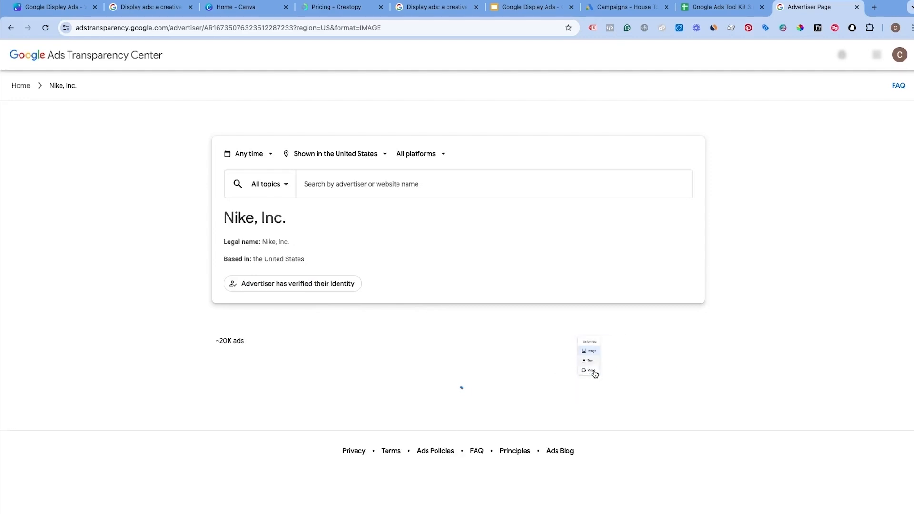
# Examine the creatives among Nike's image ads and check the advertiser search field above them.
pyautogui.scroll(-7, 424, 329)
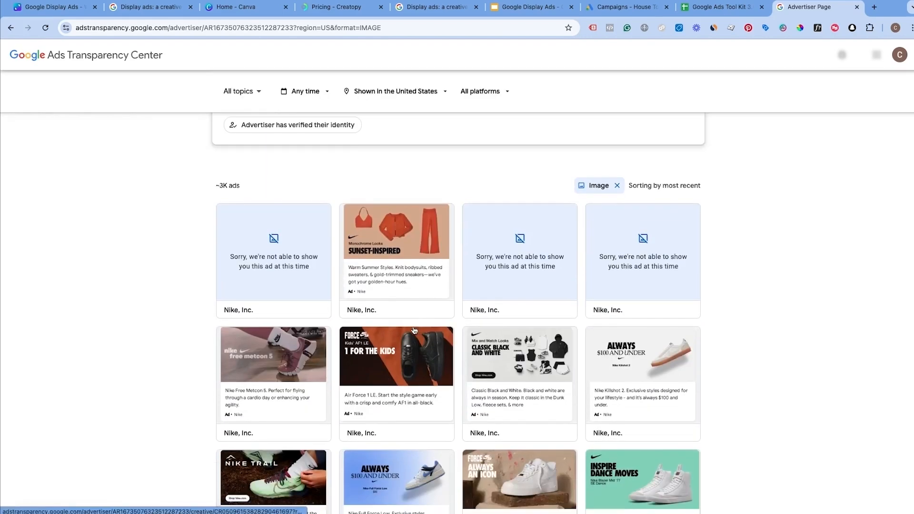
pyautogui.scroll(-3, 362, 305)
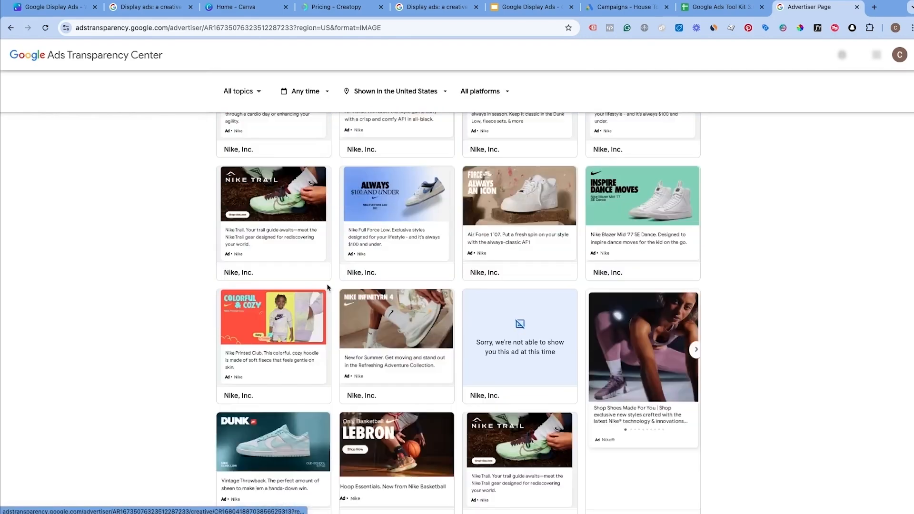
pyautogui.scroll(-5, 328, 289)
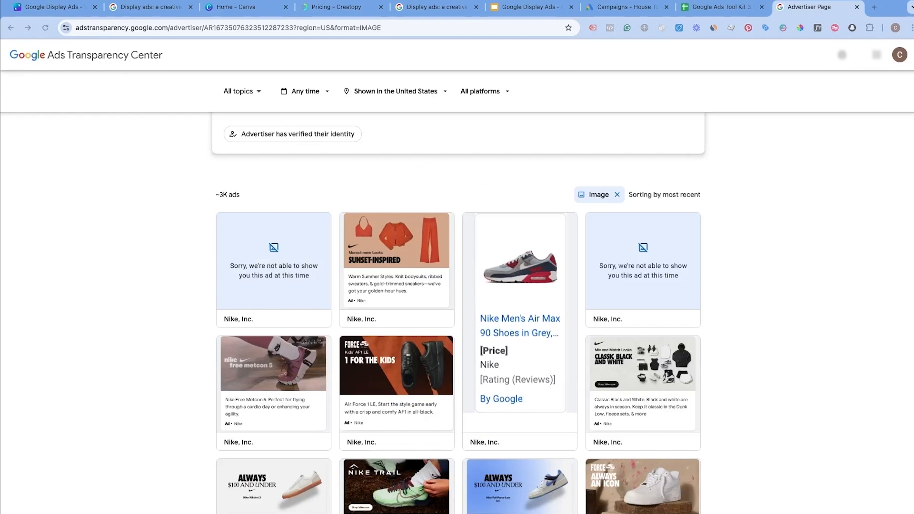
pyautogui.scroll(3, 359, 246)
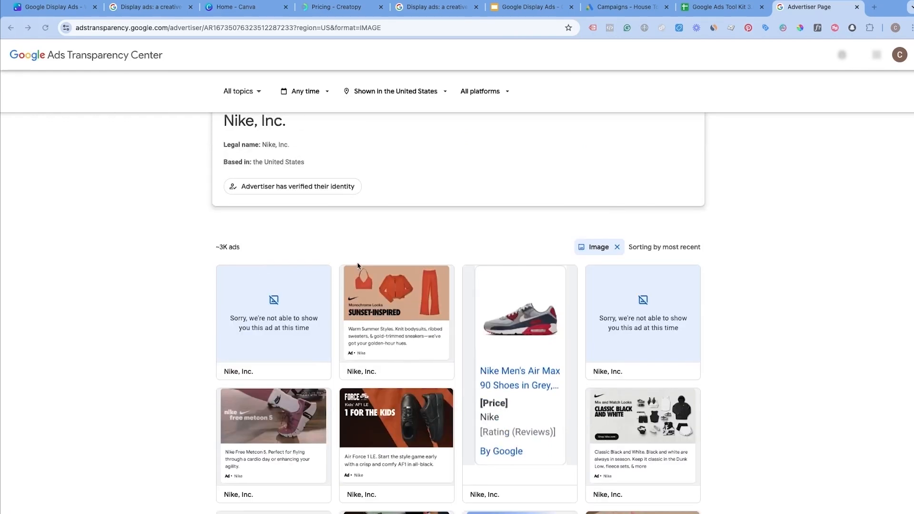
pyautogui.click(323, 185)
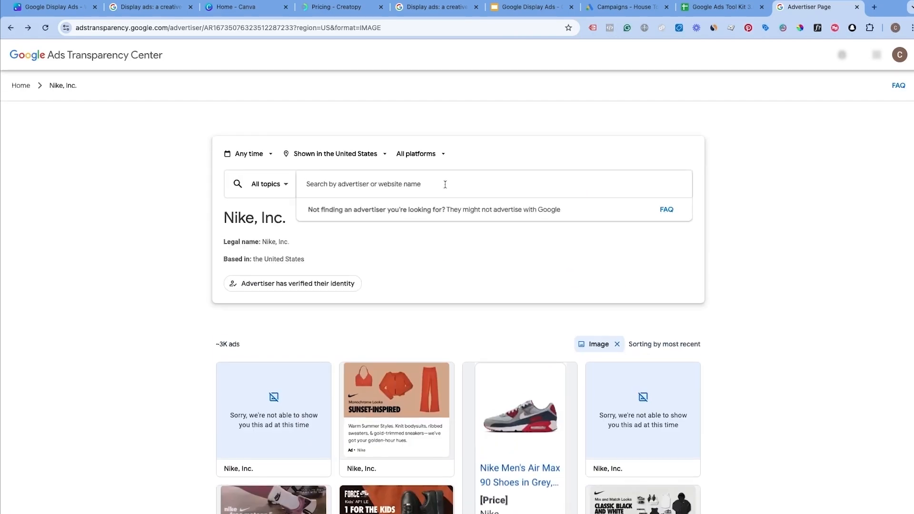
pyautogui.click(828, 152)
# Search Google for "nike" in a new tab and view more ads from the advertiser behind the sponsored Nike result.
pyautogui.click(875, 7)
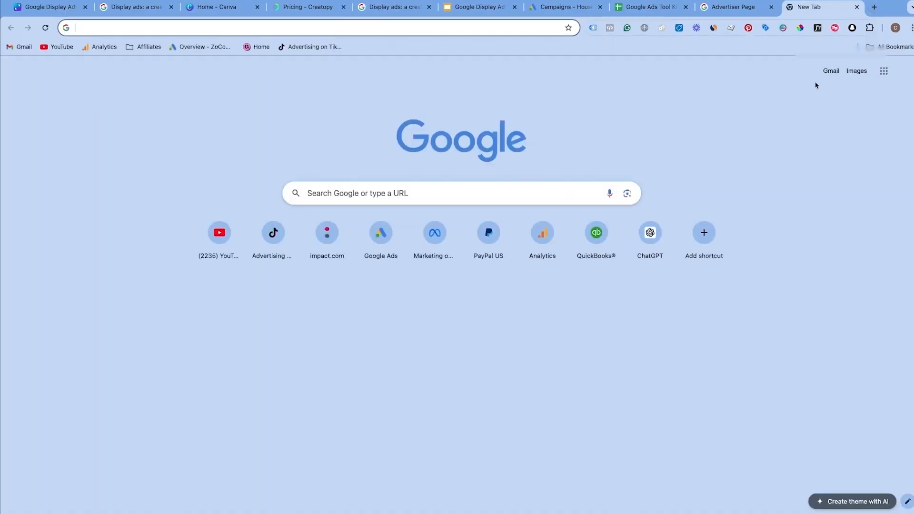
pyautogui.write('nike')
pyautogui.press('Return')
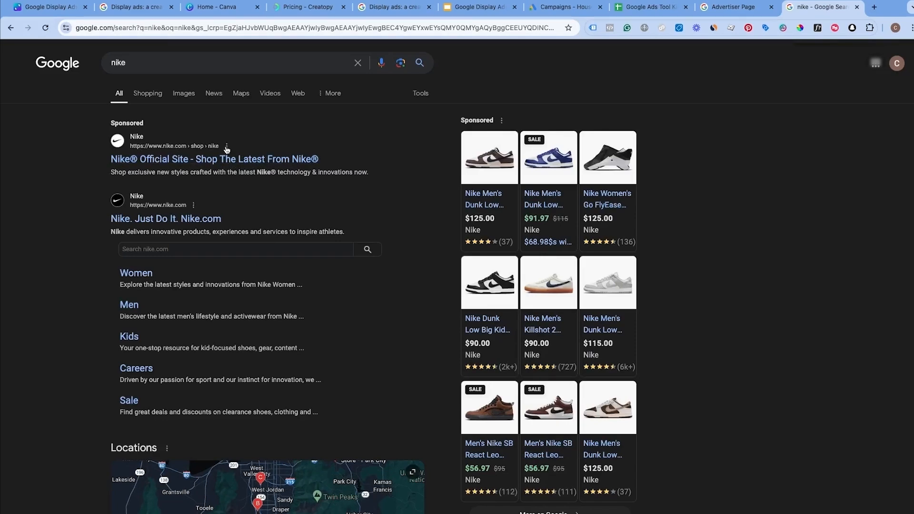
pyautogui.click(226, 147)
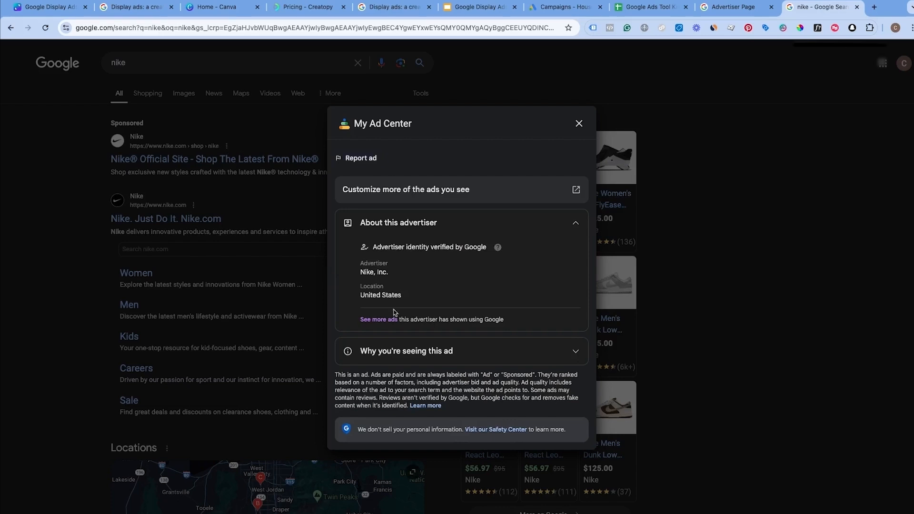
pyautogui.click(381, 321)
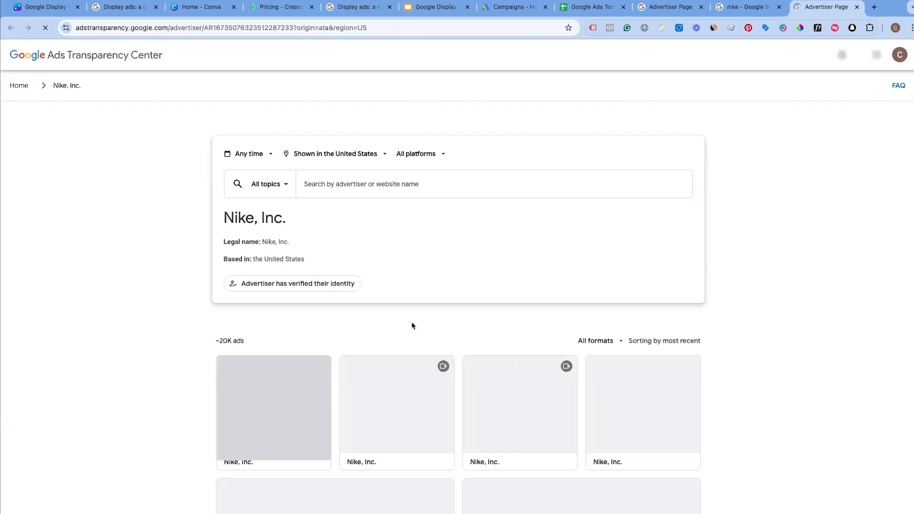
pyautogui.click(300, 196)
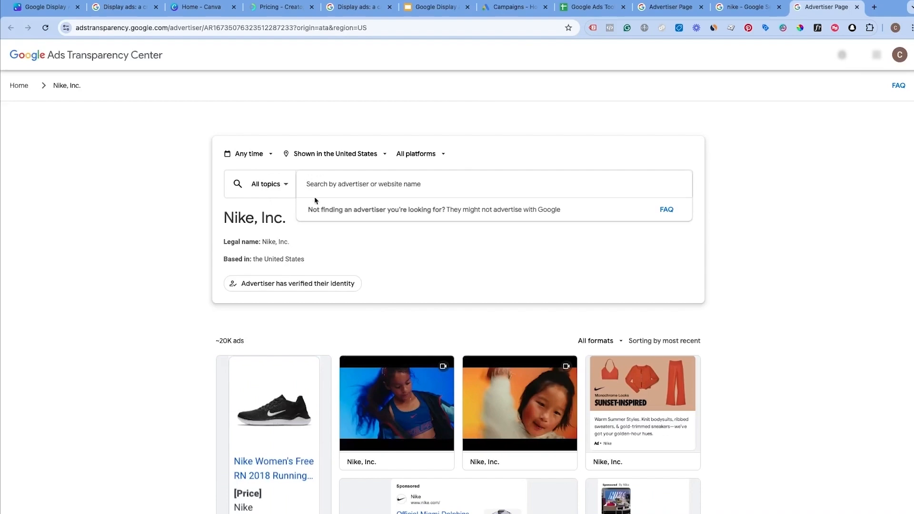
pyautogui.click(166, 285)
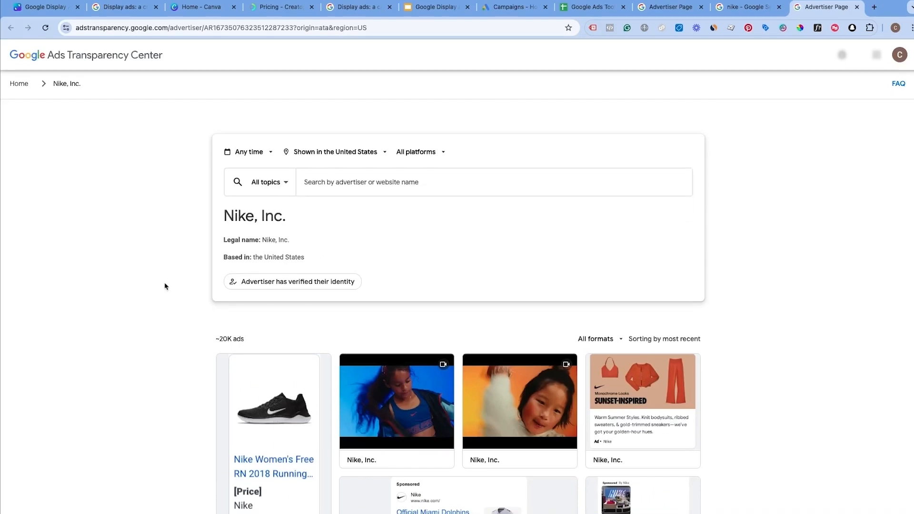
# Switch to the Canva design and review the Display Ads Campaign Structure diagram for prospecting and remarketing.
pyautogui.scroll(-1, 195, 287)
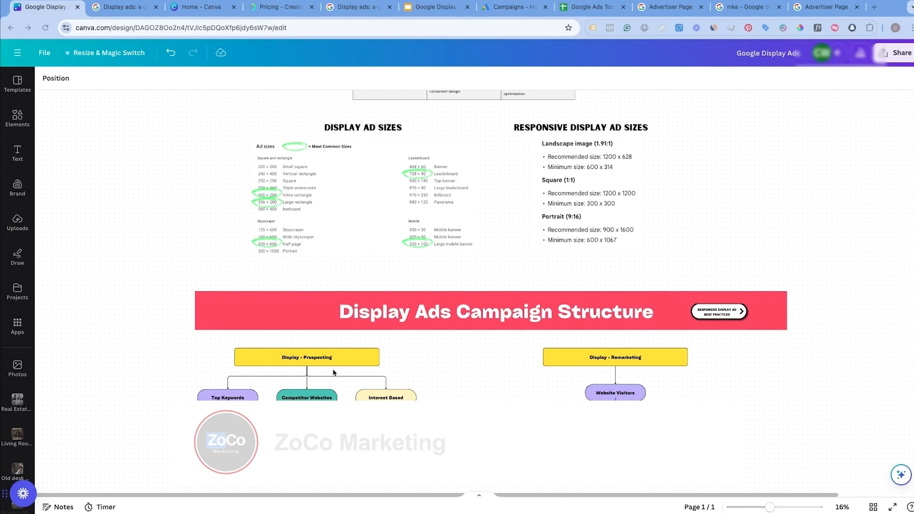
pyautogui.hscroll(-1, 341, 370)
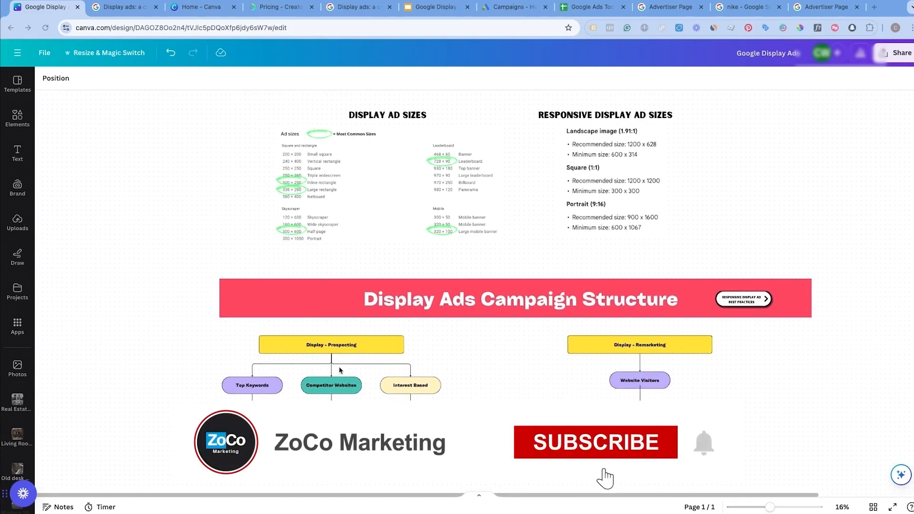
pyautogui.hscroll(-1, 367, 361)
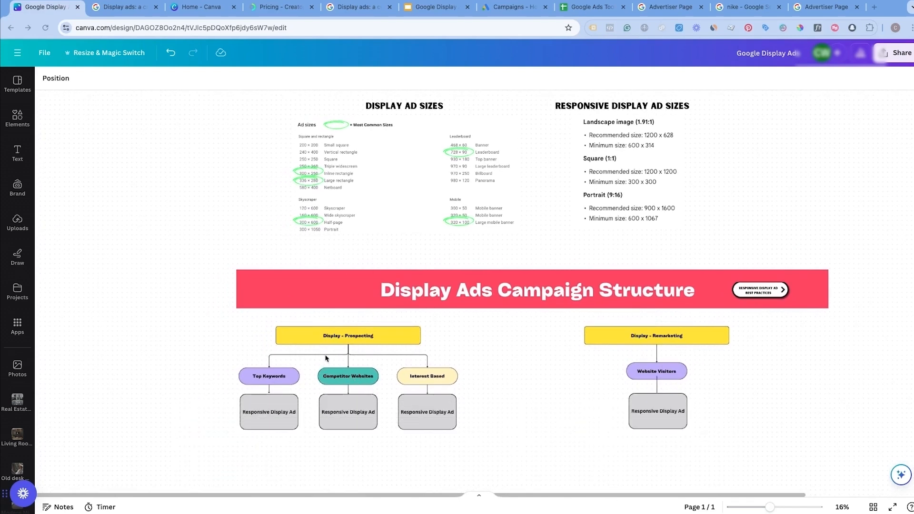
pyautogui.hscroll(2, 327, 358)
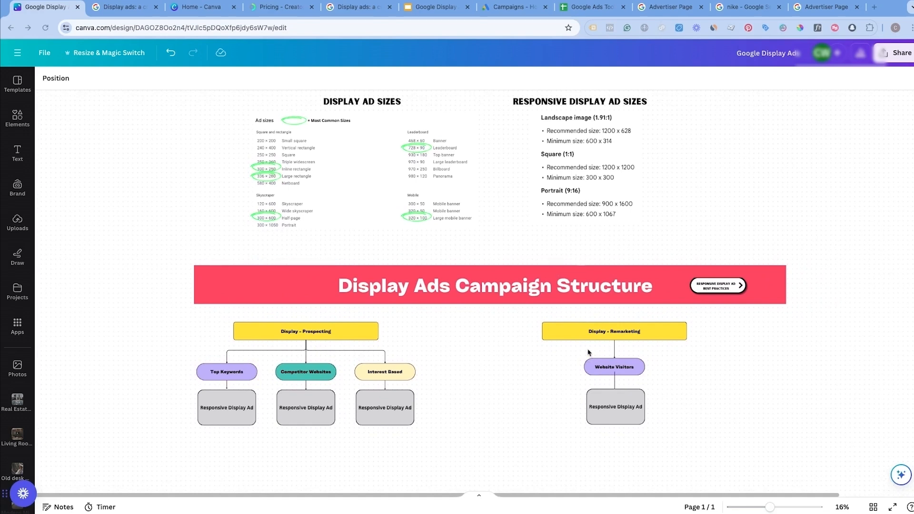